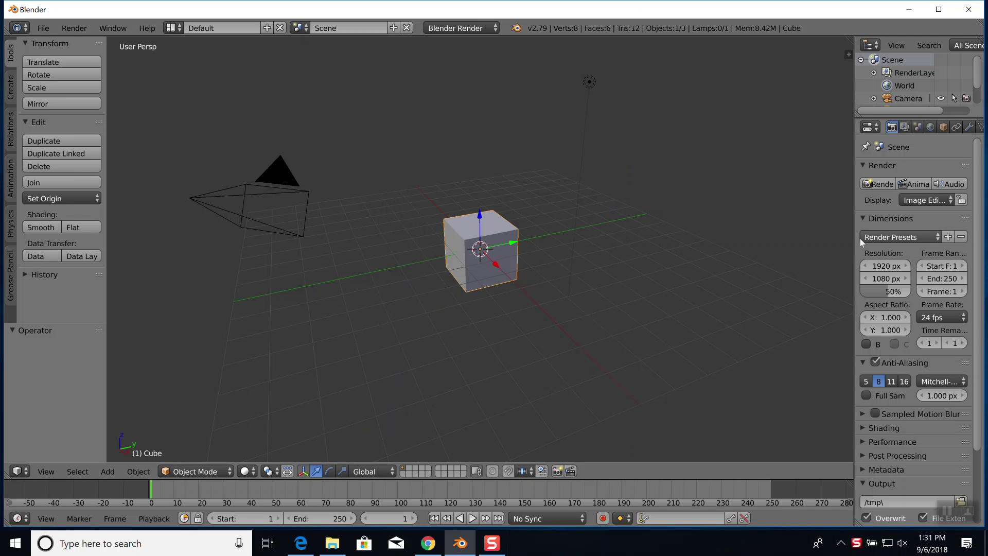
- Widen the properties editor and look through the object creation, relations, animation and physics tools
drag(851, 237, 786, 231)
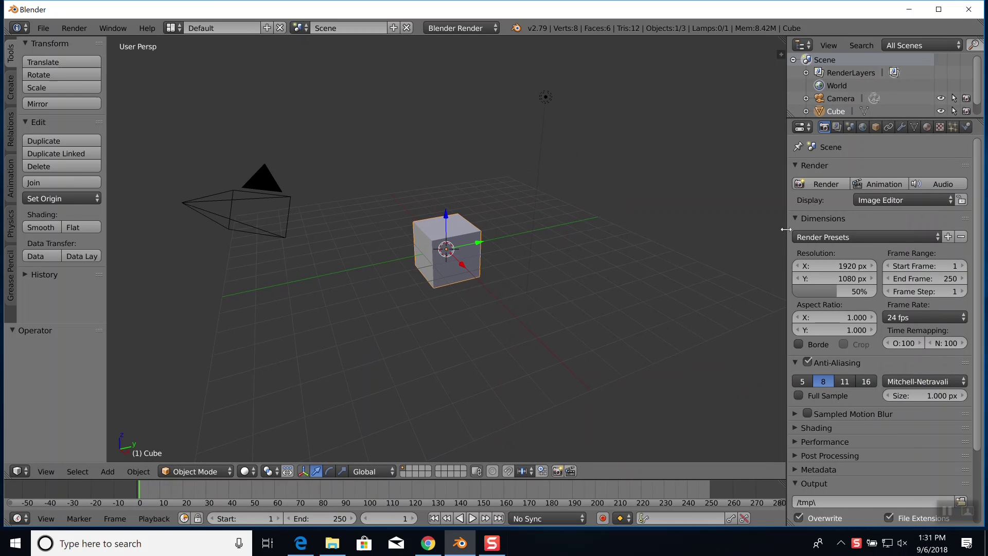
click(12, 90)
scroll(49, 189, down, 6)
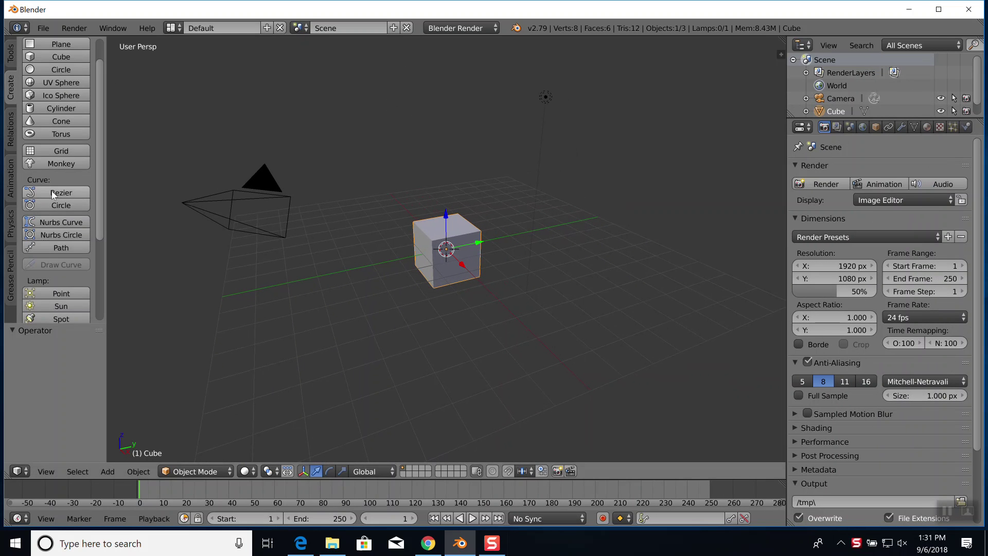
scroll(47, 209, down, 2)
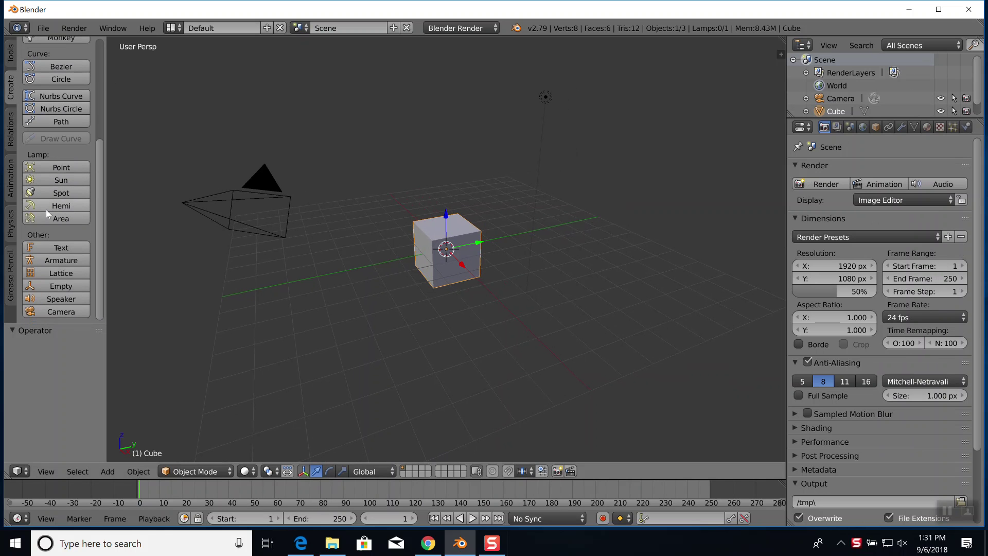
click(11, 141)
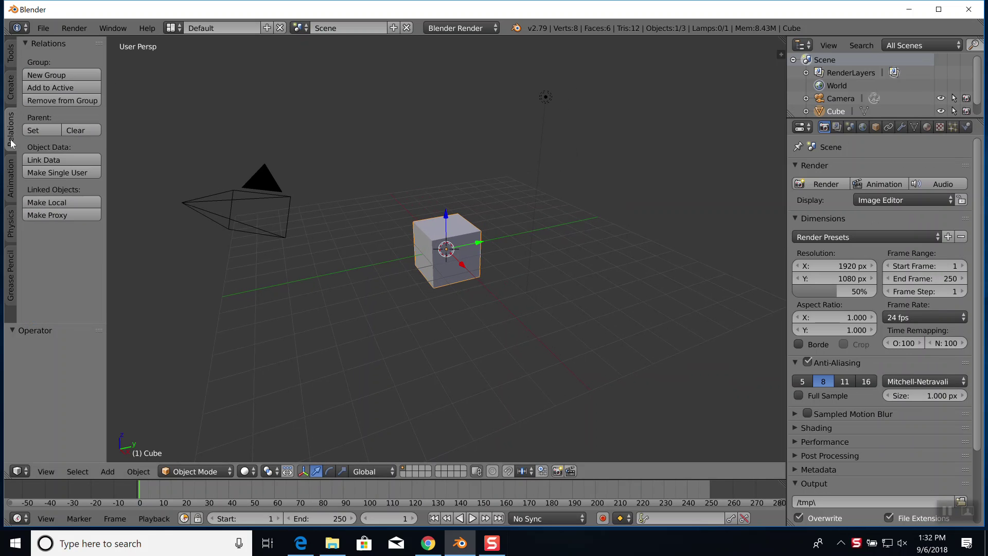
click(12, 171)
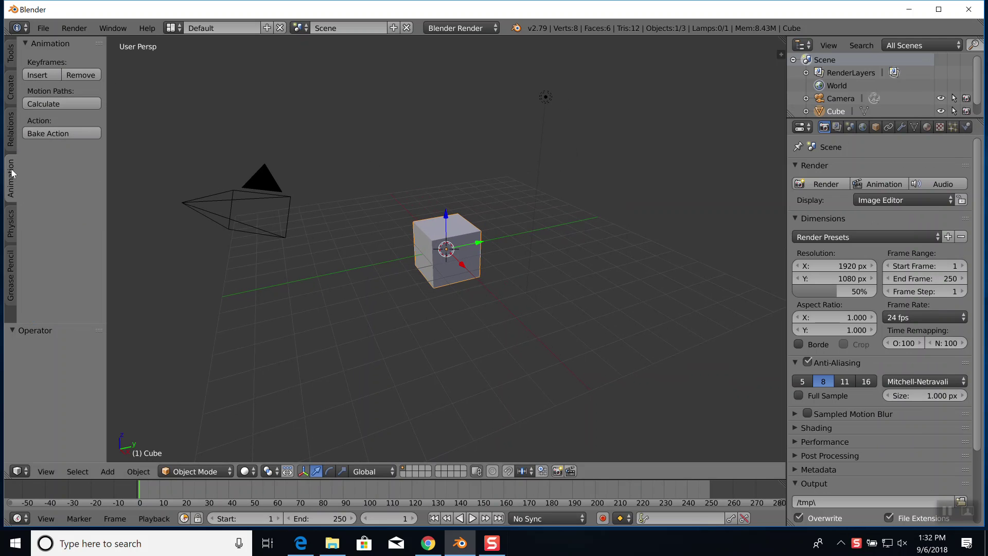
click(12, 228)
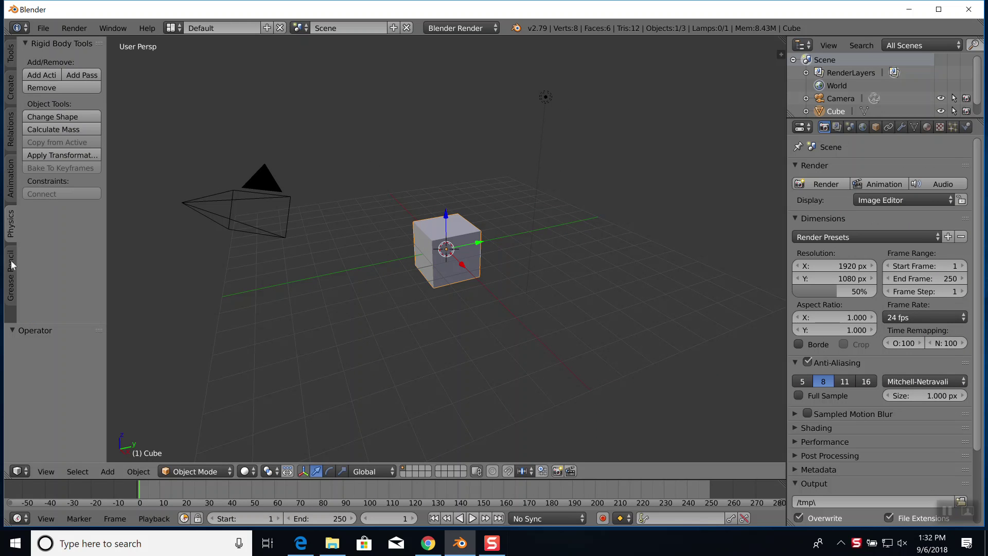
click(63, 116)
- Show the Grease Pencil tools, with the operator settings collapsed and the properties editor widened further
click(10, 276)
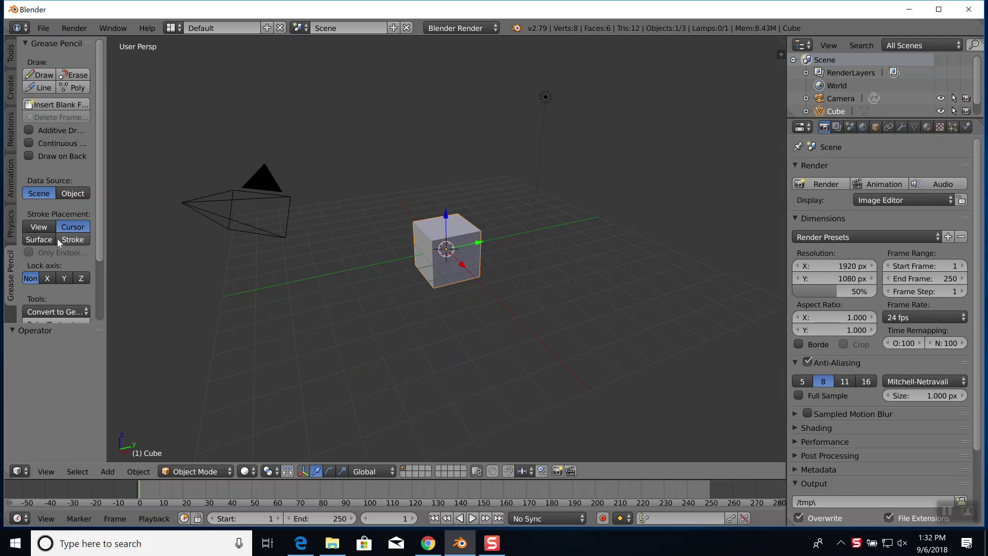
click(13, 332)
drag(785, 133, 730, 132)
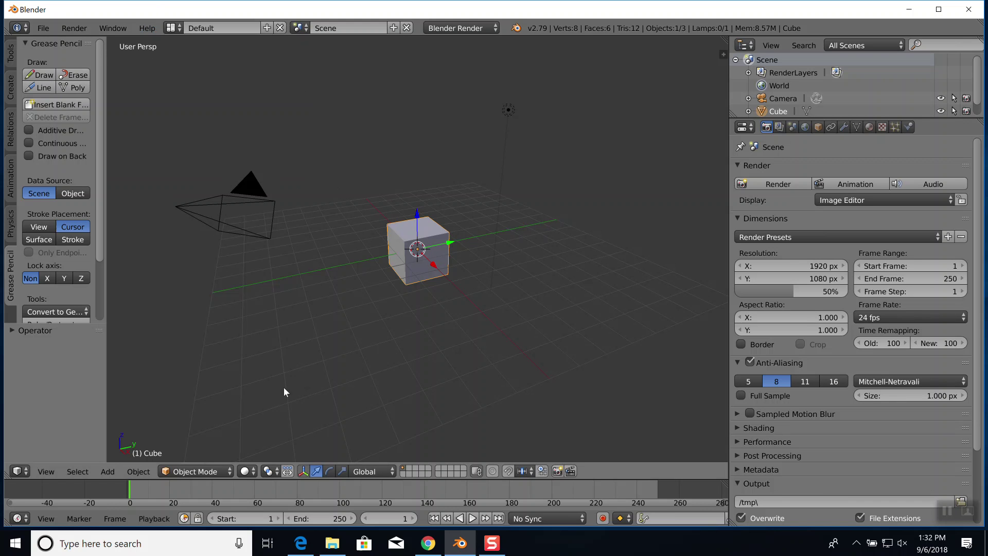
- In the top view, draw a closed freehand grease pencil outline around the cube
click(47, 472)
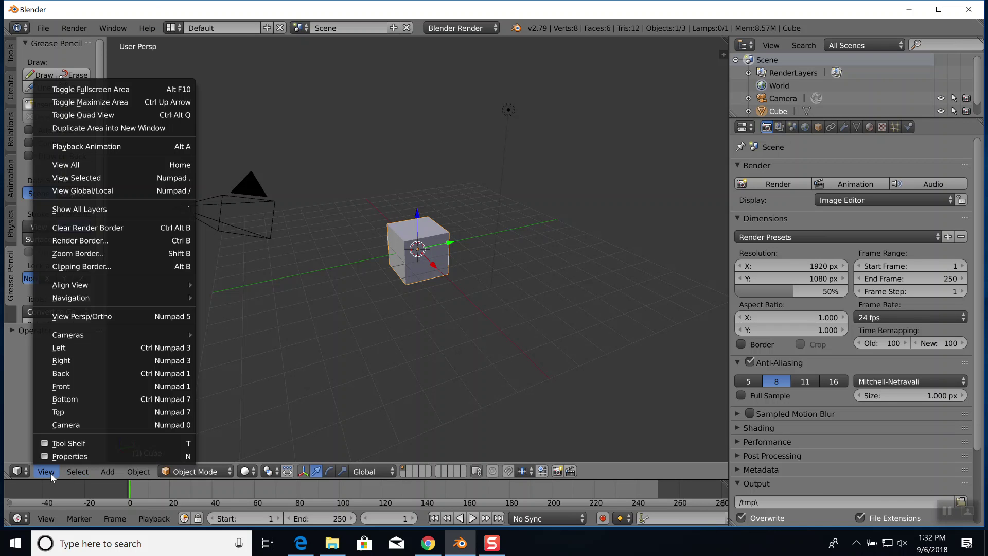
click(69, 412)
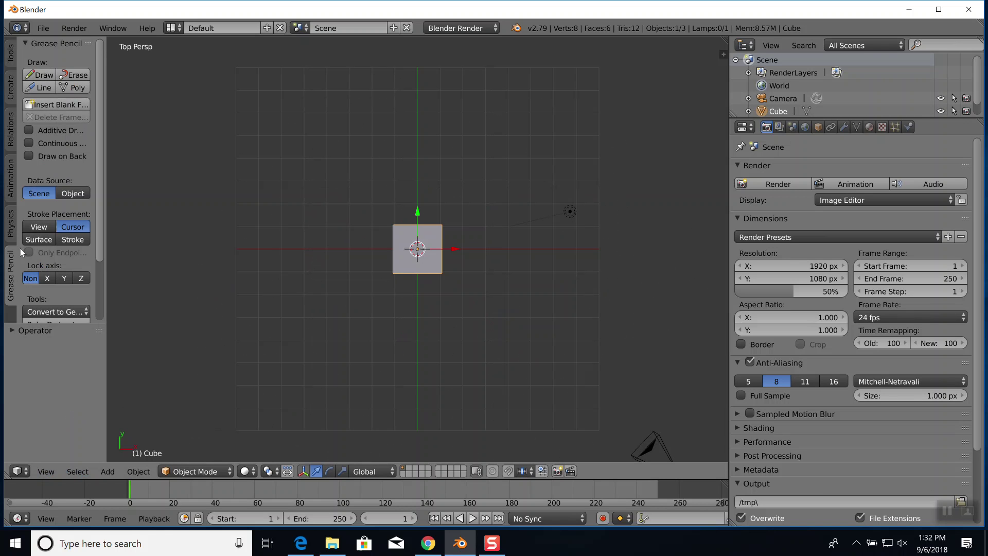
click(44, 76)
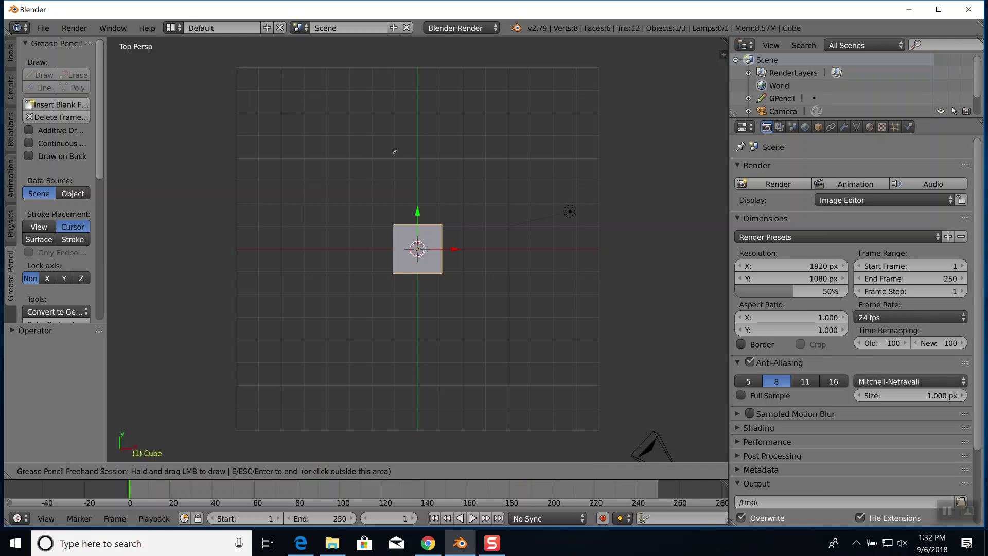
mouse_move(397, 153)
mouse_down()
mouse_move(444, 102)
mouse_move(492, 177)
mouse_move(526, 195)
mouse_up()
mouse_move(565, 247)
mouse_down()
mouse_move(578, 276)
mouse_move(522, 334)
mouse_move(364, 363)
mouse_move(292, 305)
mouse_move(330, 210)
mouse_move(363, 163)
mouse_move(394, 155)
mouse_up()
key(Escape)
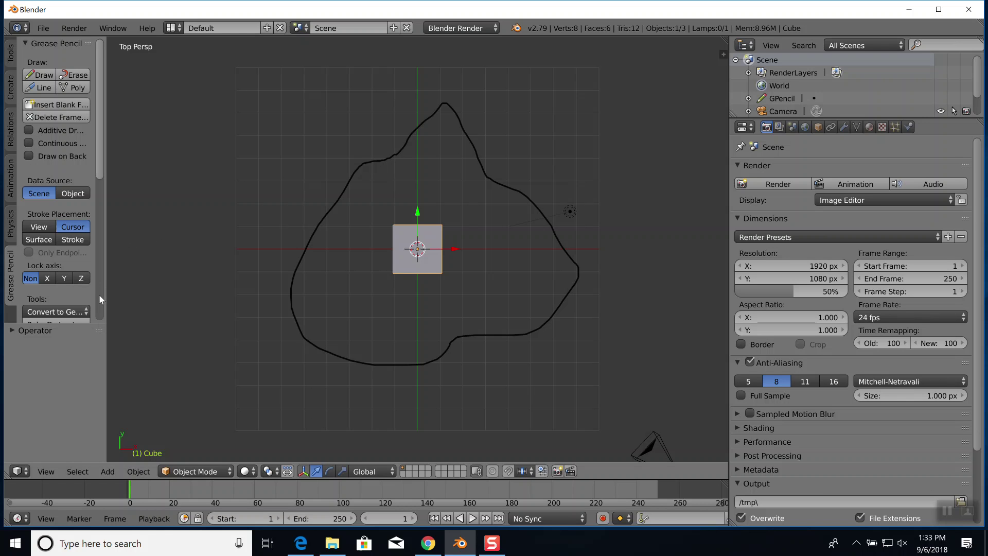
- Convert the grease pencil outline to a Path curve and delete the original grease pencil frame
scroll(99, 294, down, 5)
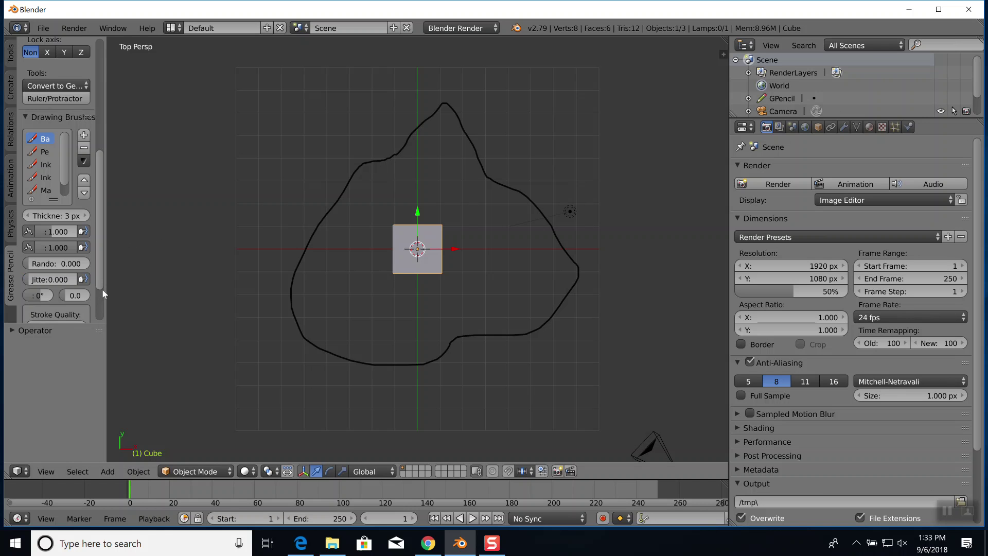
click(56, 86)
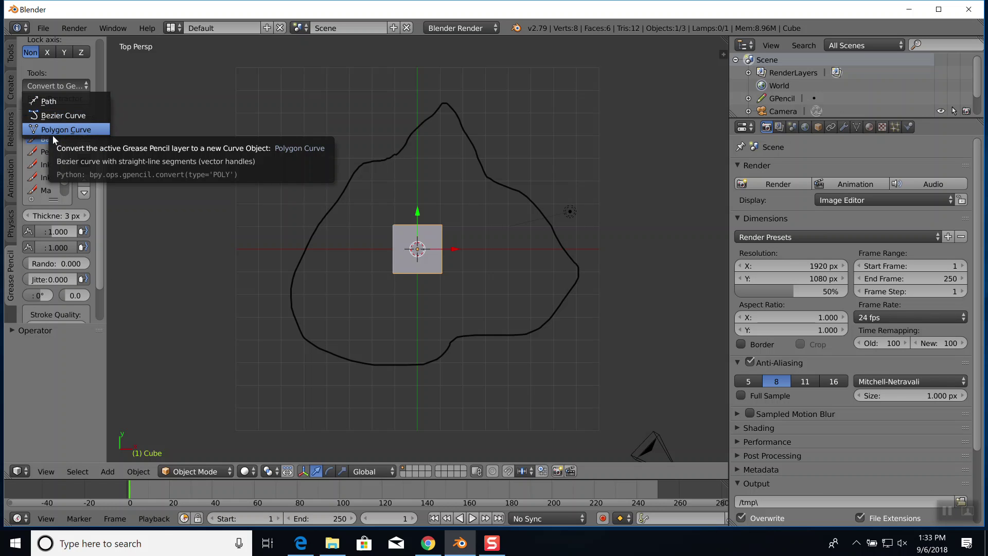
click(59, 102)
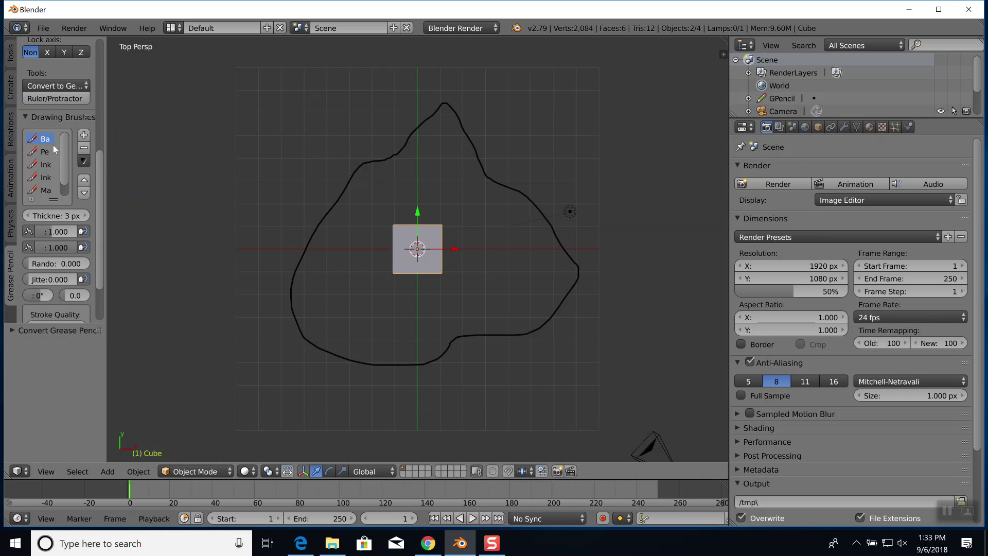
scroll(98, 95, up, 10)
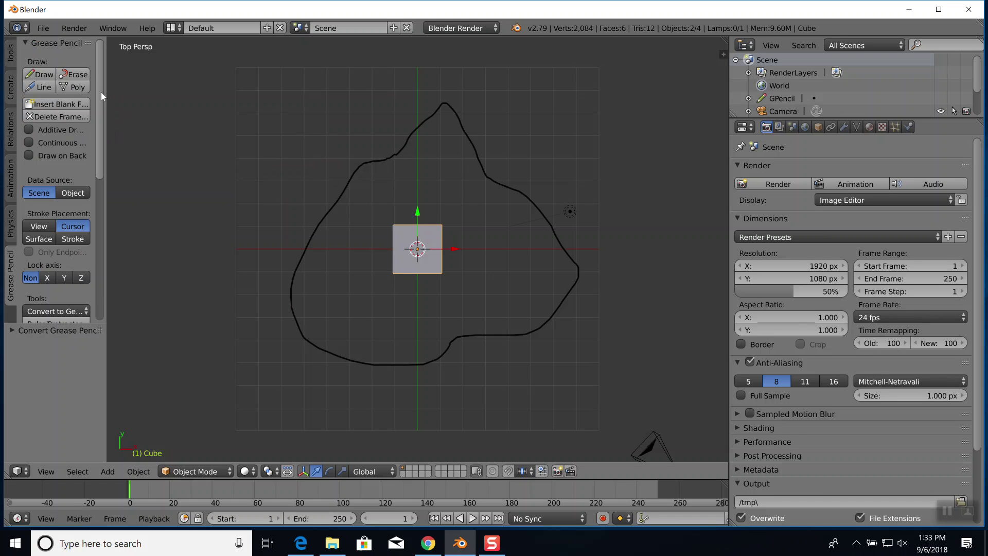
click(57, 115)
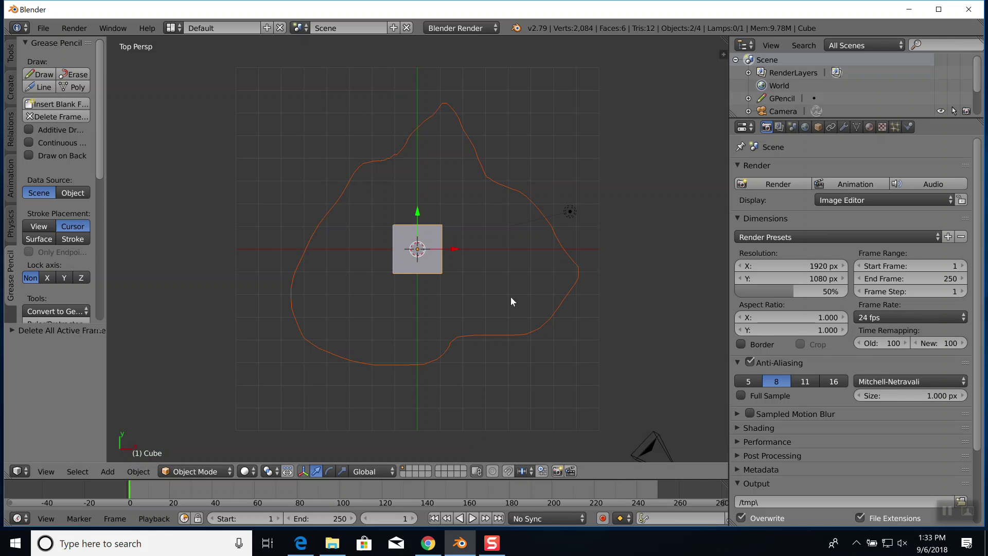
- Select the converted curve object and move it slightly up and to the left in the top view
right_click(547, 223)
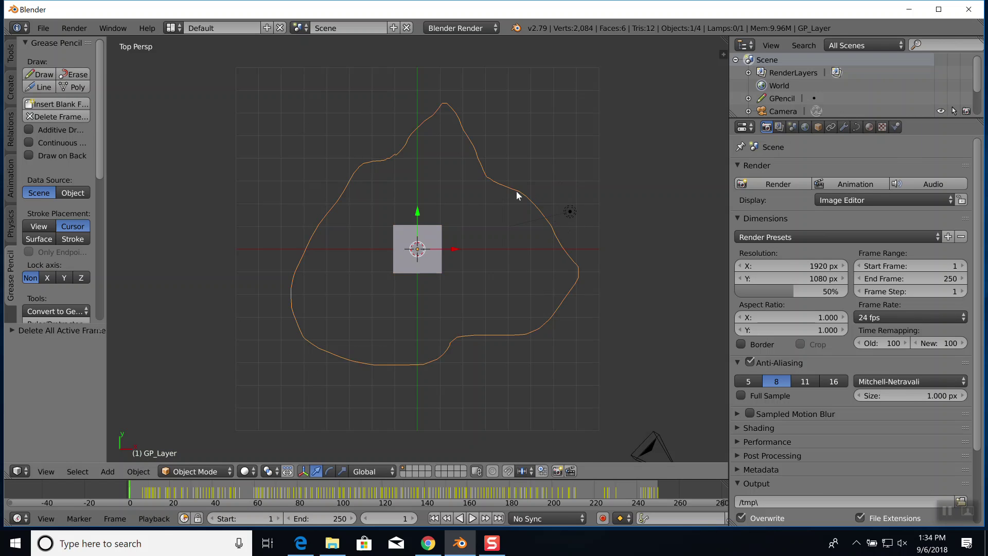
key(g)
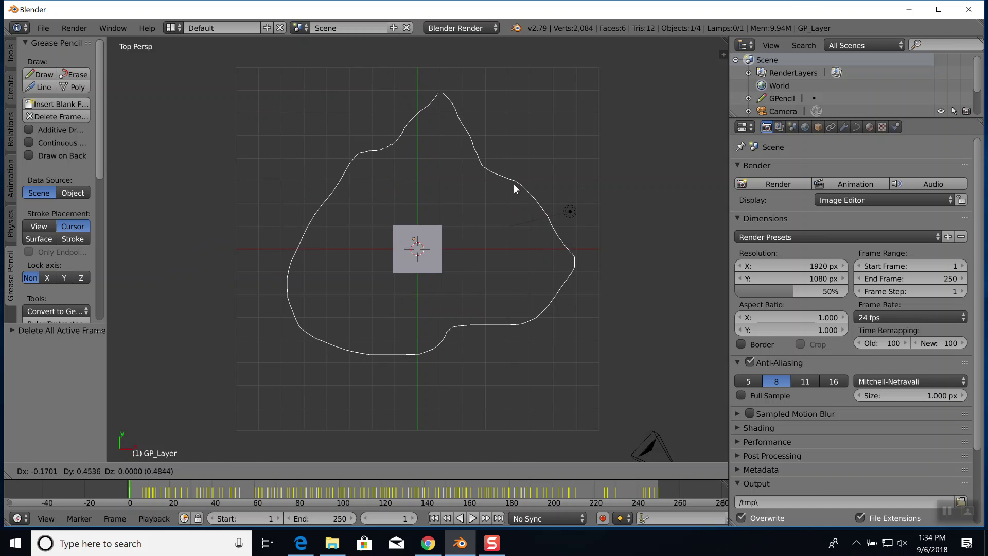
click(514, 184)
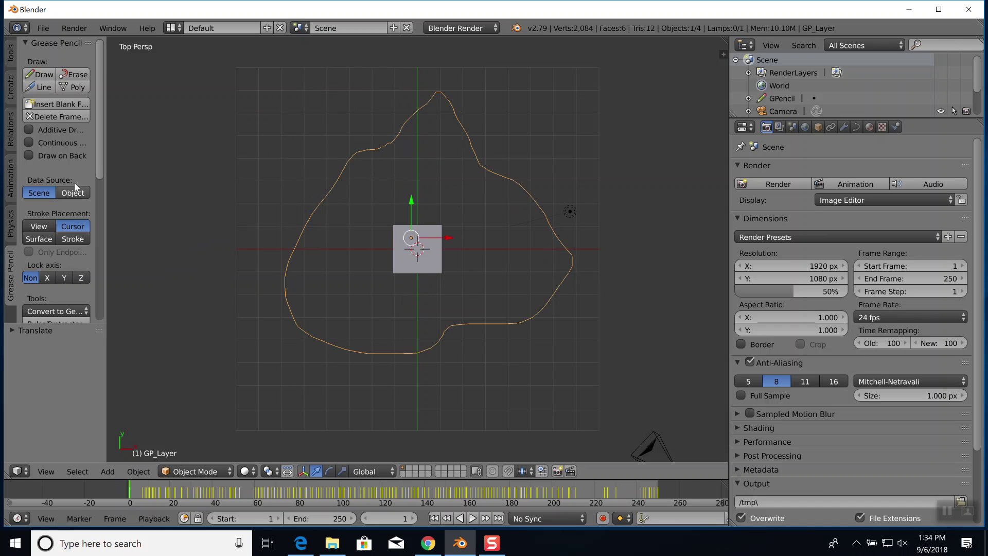
scroll(80, 242, down, 2)
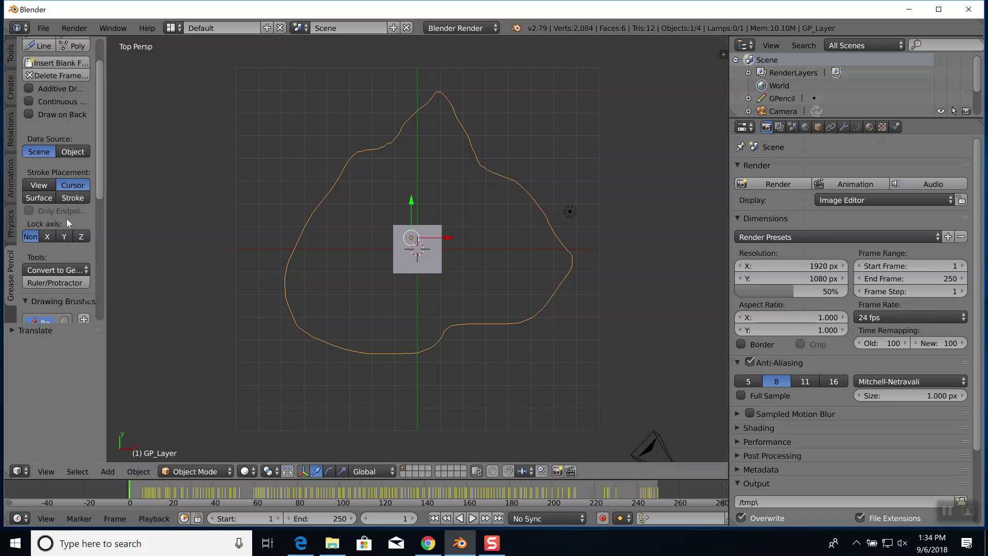
click(59, 271)
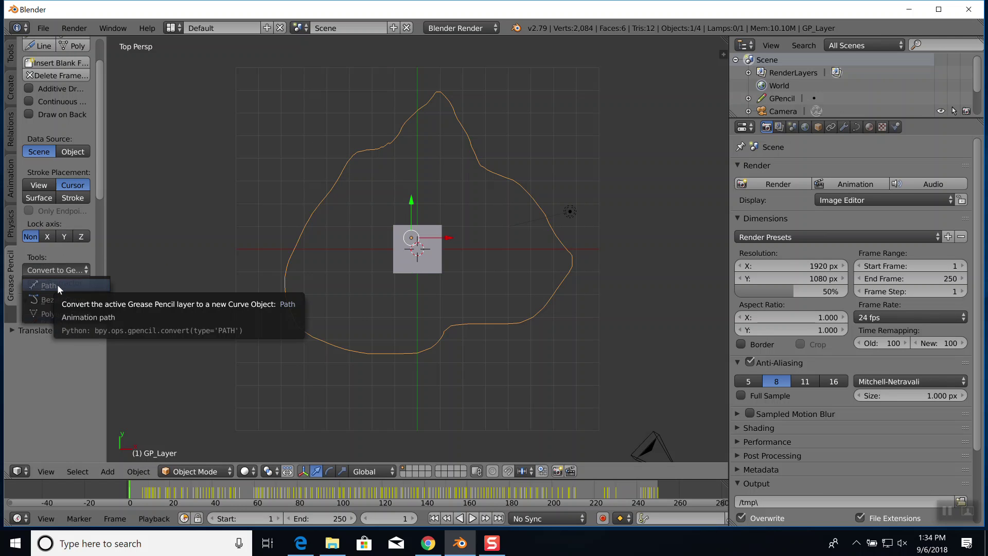
- Enter Edit Mode on the curve and shift all of its control points down and to the left in two moves
scroll(484, 132, up, 2)
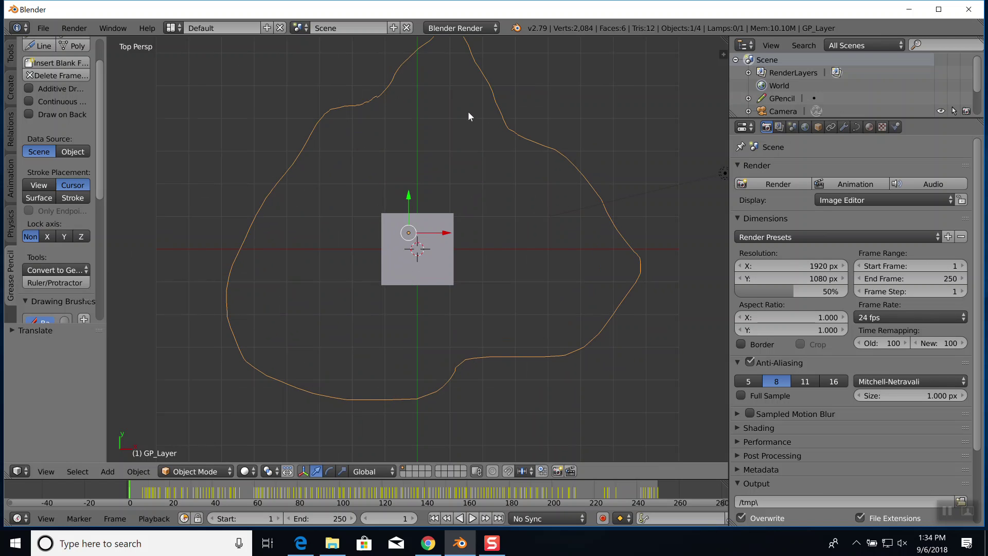
key(Tab)
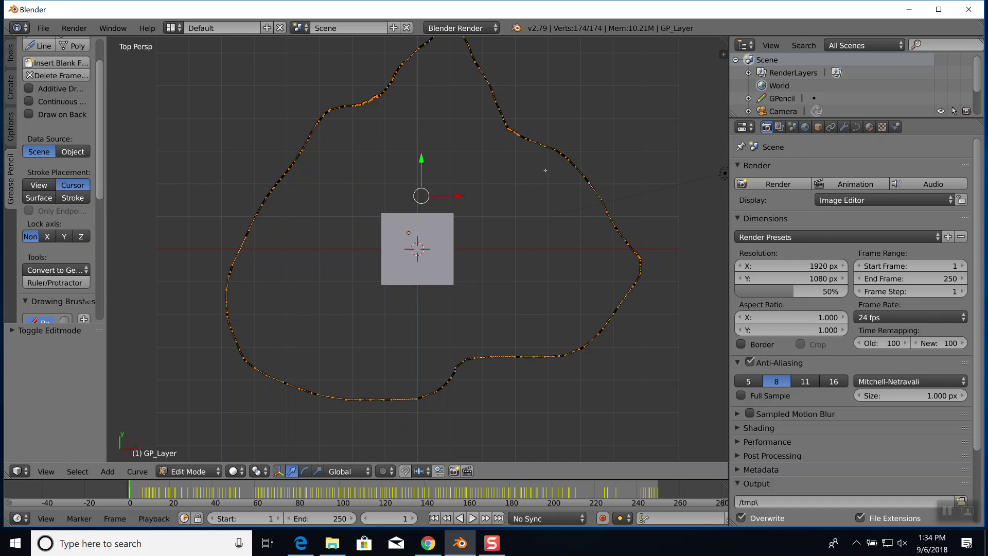
key(g)
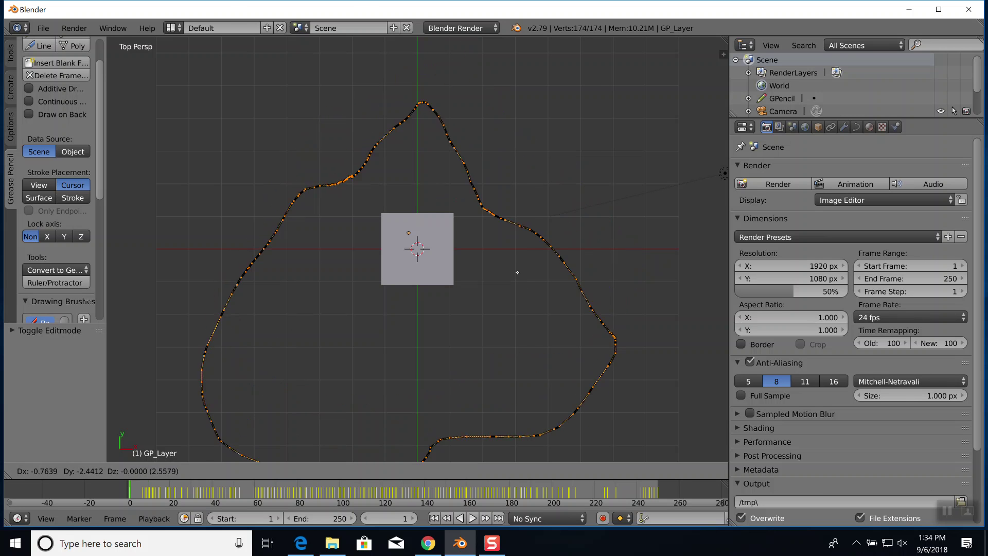
click(519, 266)
scroll(532, 233, up, 5)
scroll(532, 233, up, 6)
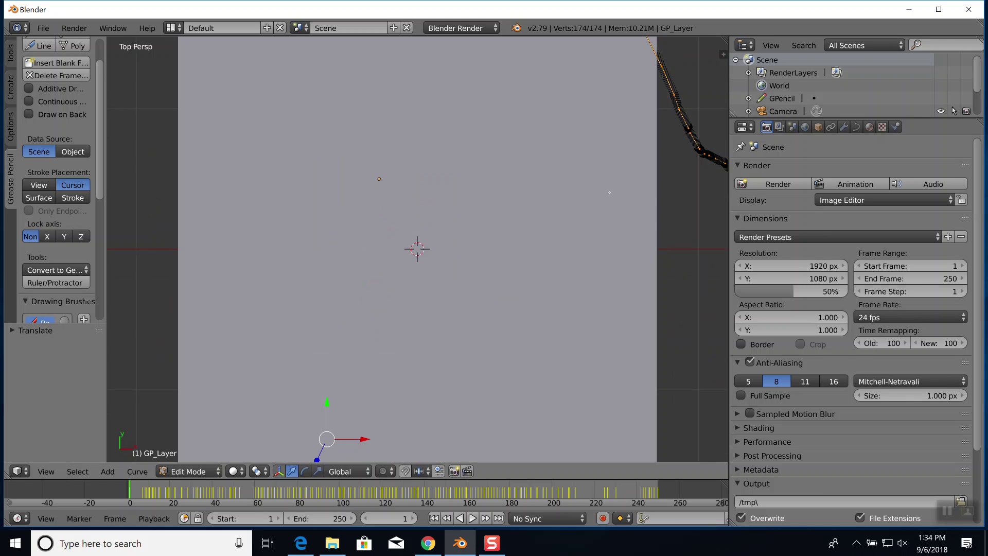
key(g)
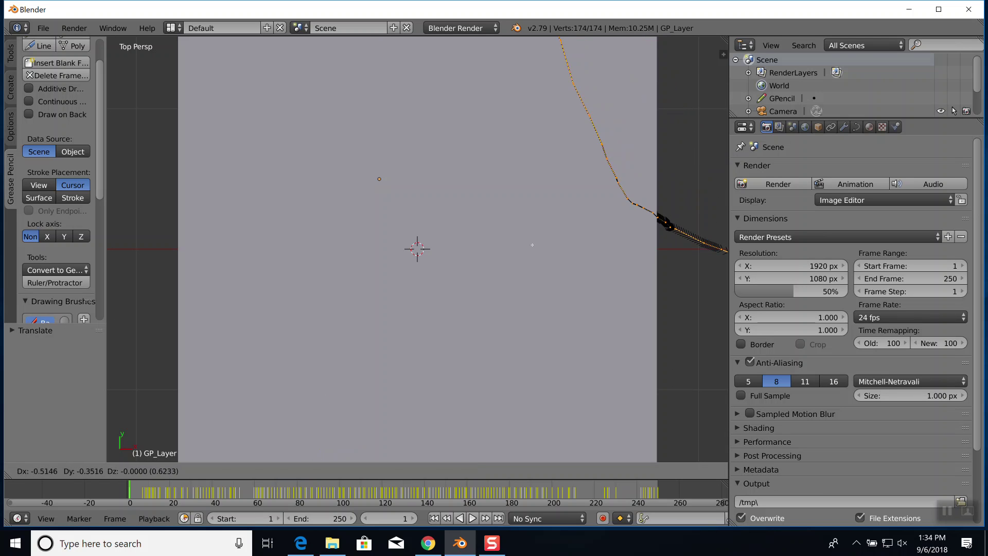
click(577, 214)
- Move a single control point on the slope left of the curve's peak up and to the left
scroll(577, 208, down, 7)
shift+middle_drag(531, 78, 464, 146)
shift+middle_drag(466, 174, 473, 217)
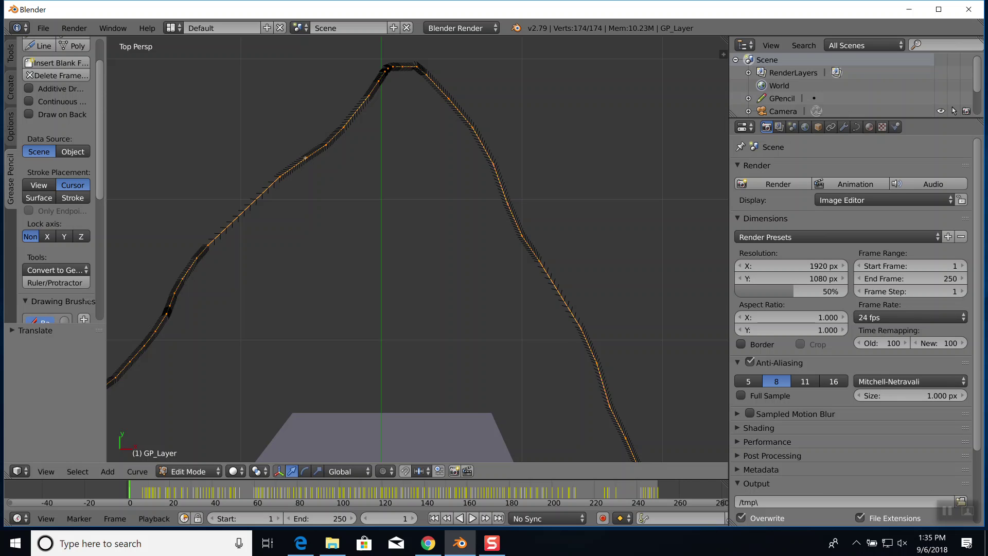
scroll(318, 157, up, 5)
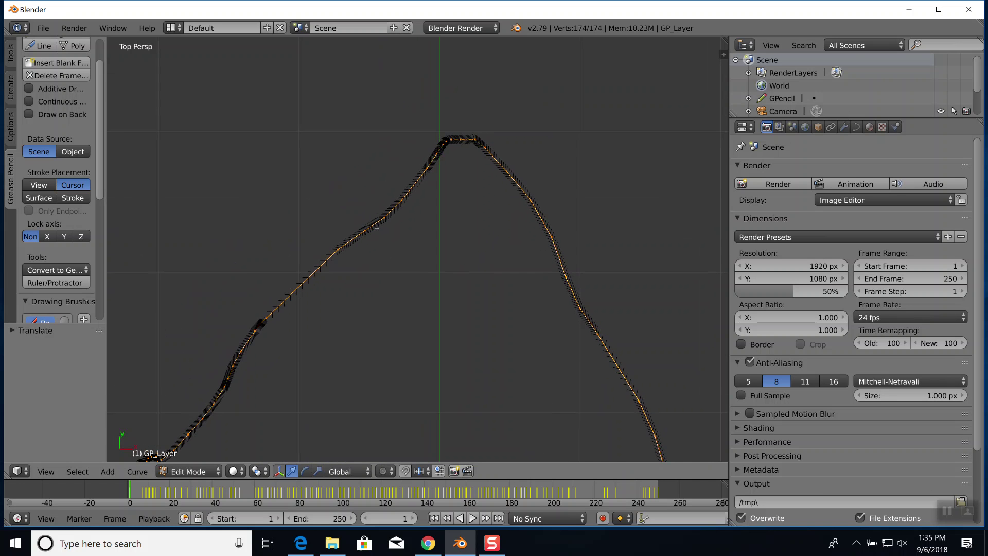
ctrl+scroll(376, 216, up, 3)
shift+middle_drag(364, 231, 416, 394)
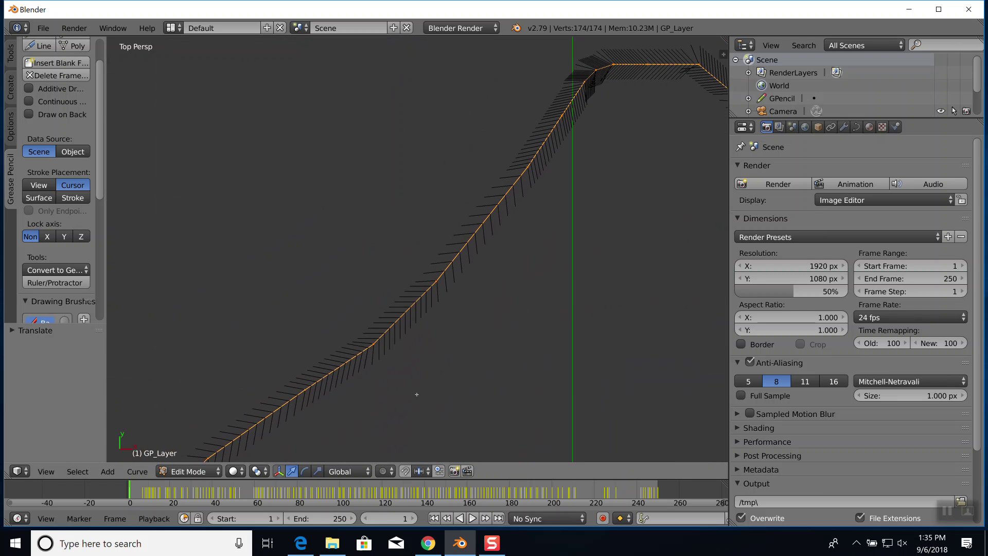
right_click(371, 341)
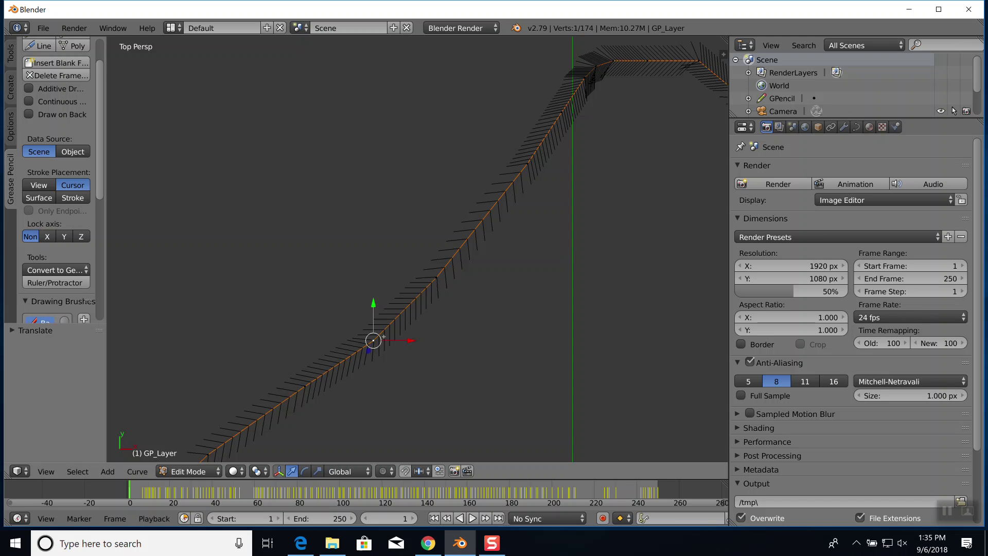
key(g)
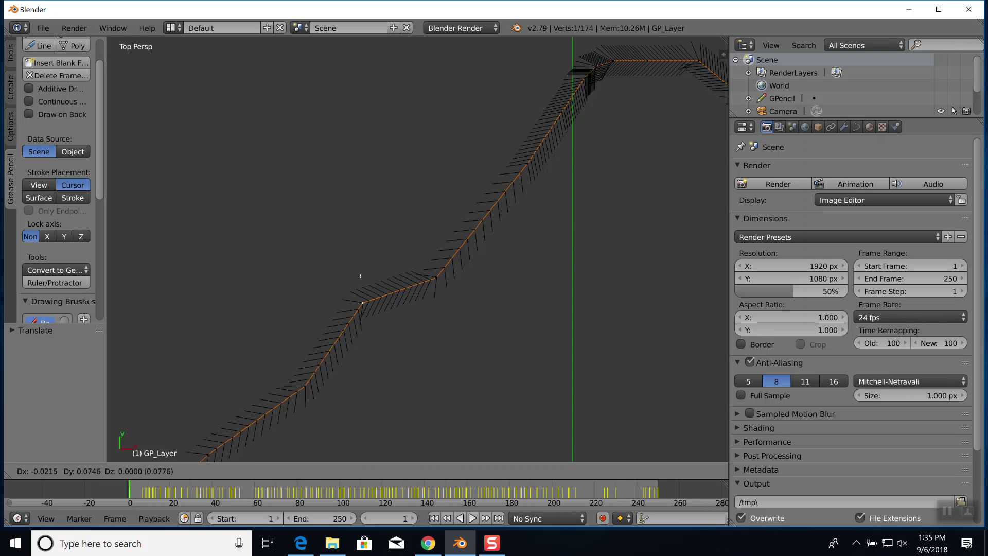
click(329, 210)
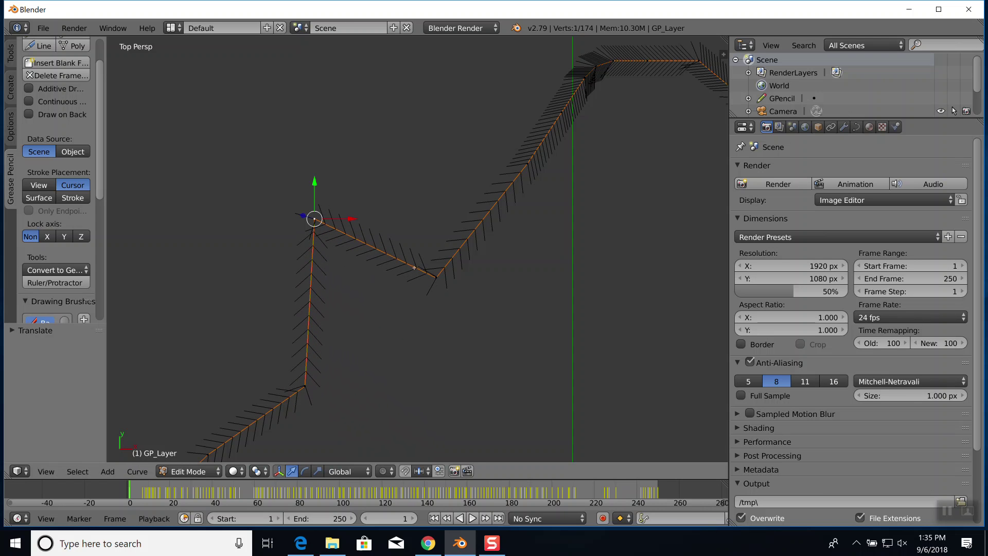
- Move two more control points on the slope left of the curve's peak up and to the left to round it
right_click(436, 276)
key(g)
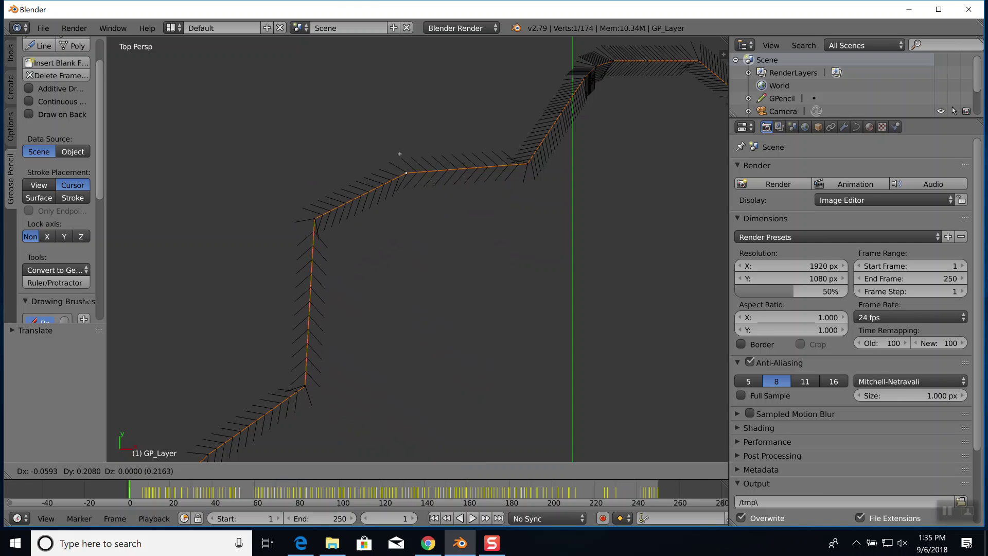
click(393, 136)
right_click(526, 164)
key(g)
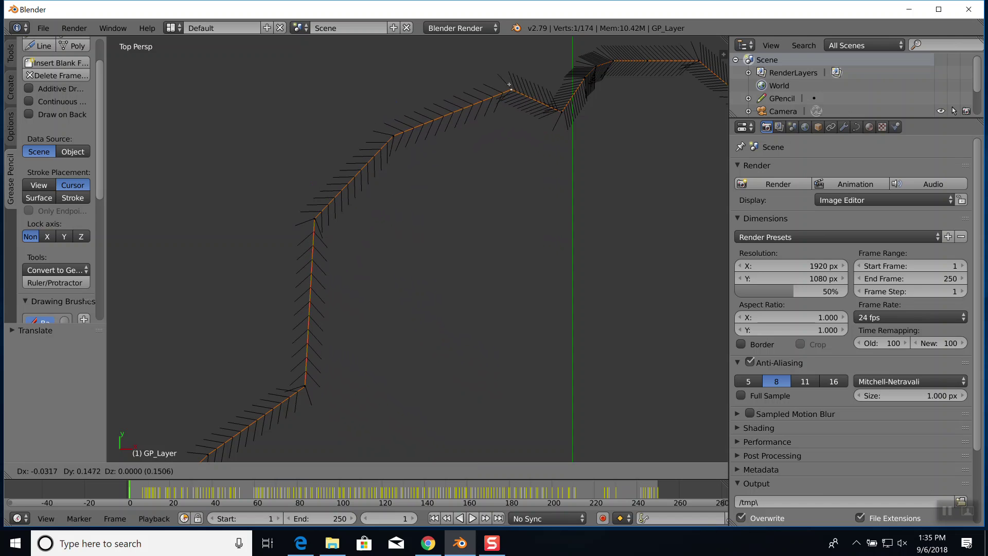
click(503, 80)
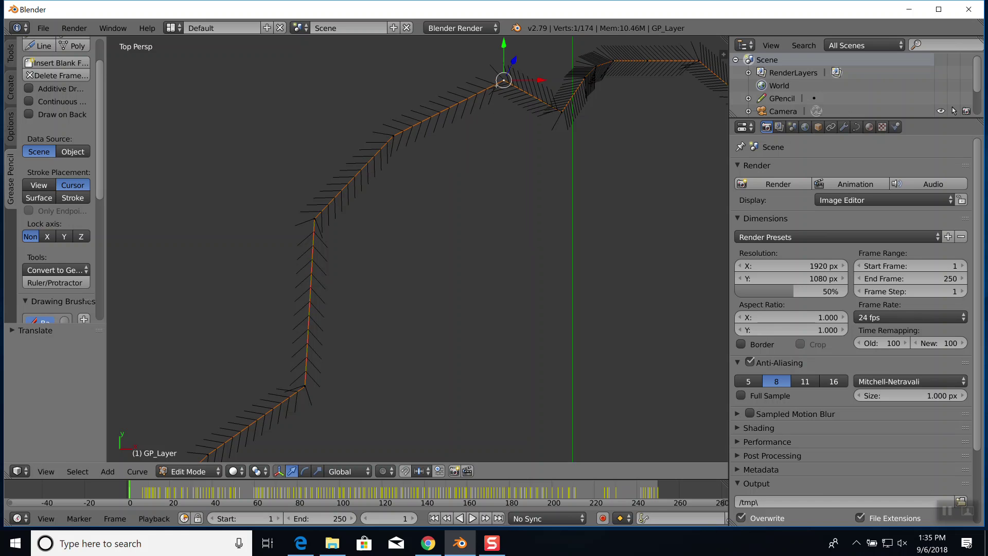
- Try to make a segment from the selected control point near the curve's peak
key(f)
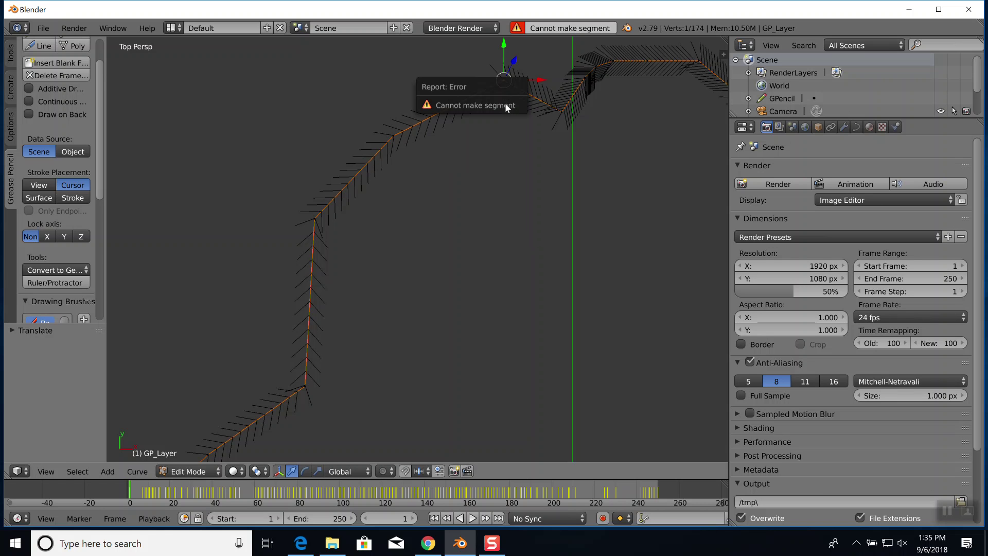
click(496, 157)
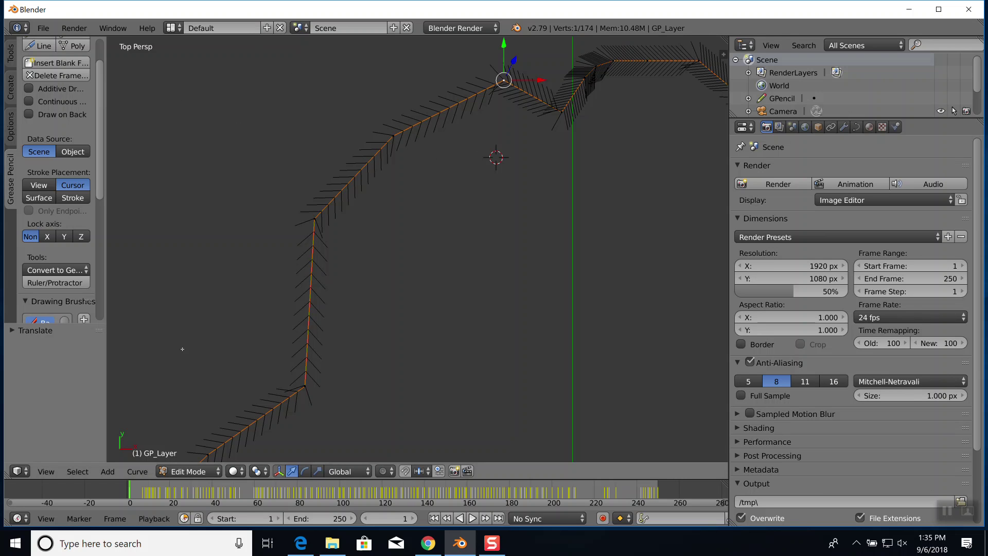
scroll(324, 273, down, 10)
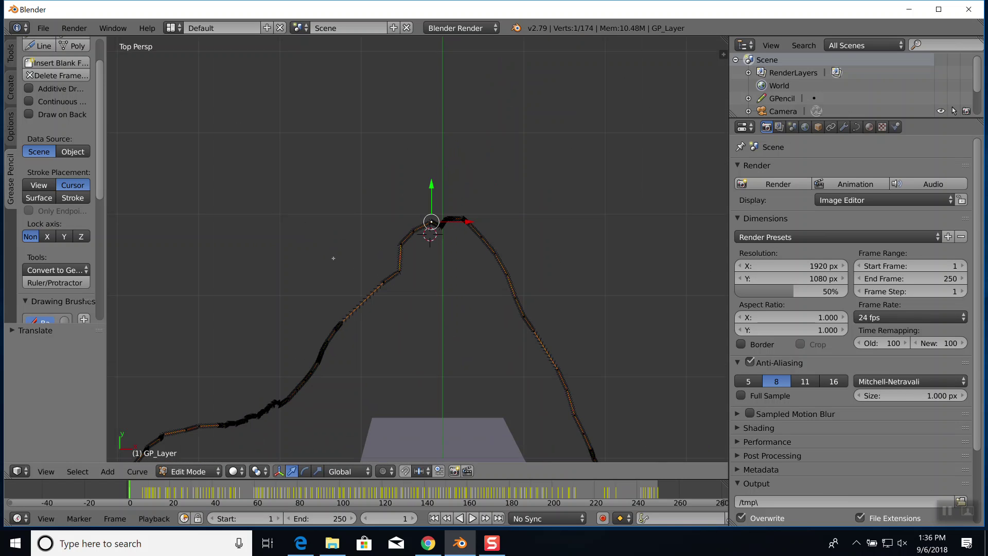
scroll(337, 243, down, 3)
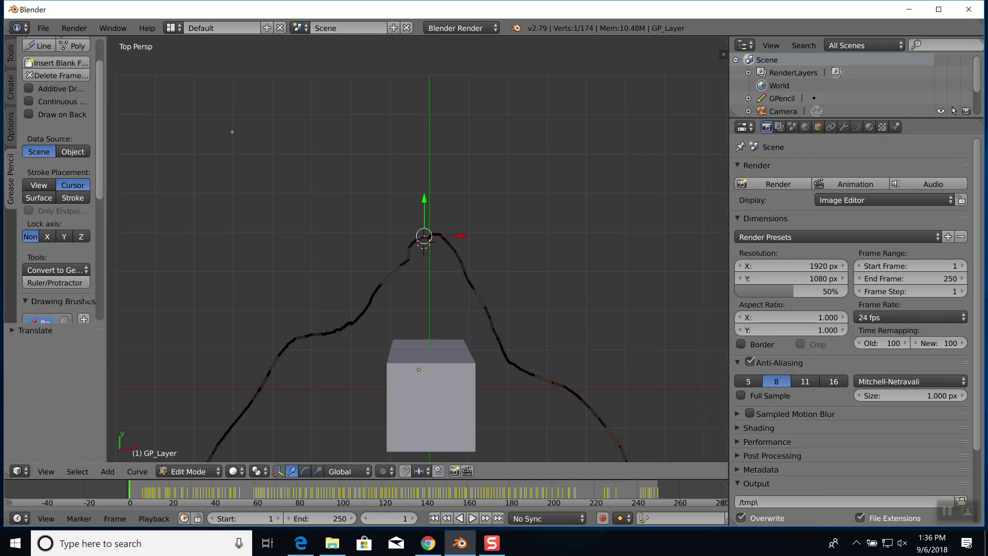
- Start a new file and delete the default cube, camera and lamp
click(43, 28)
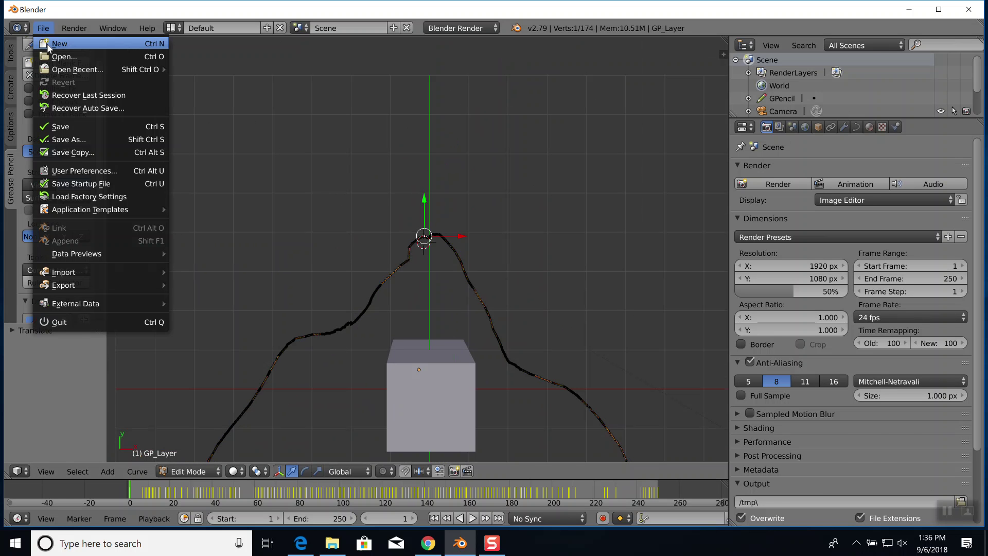
click(49, 45)
click(45, 50)
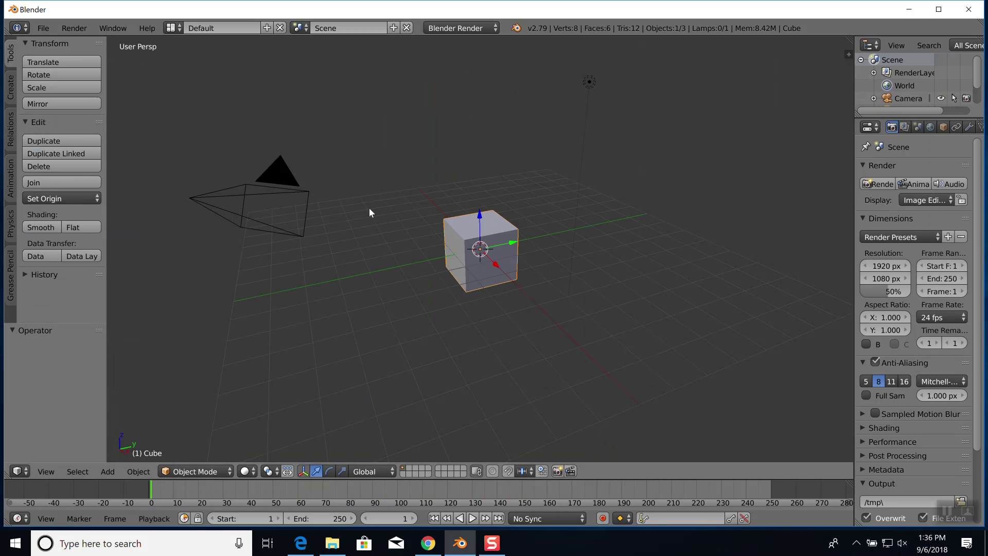
key(a)
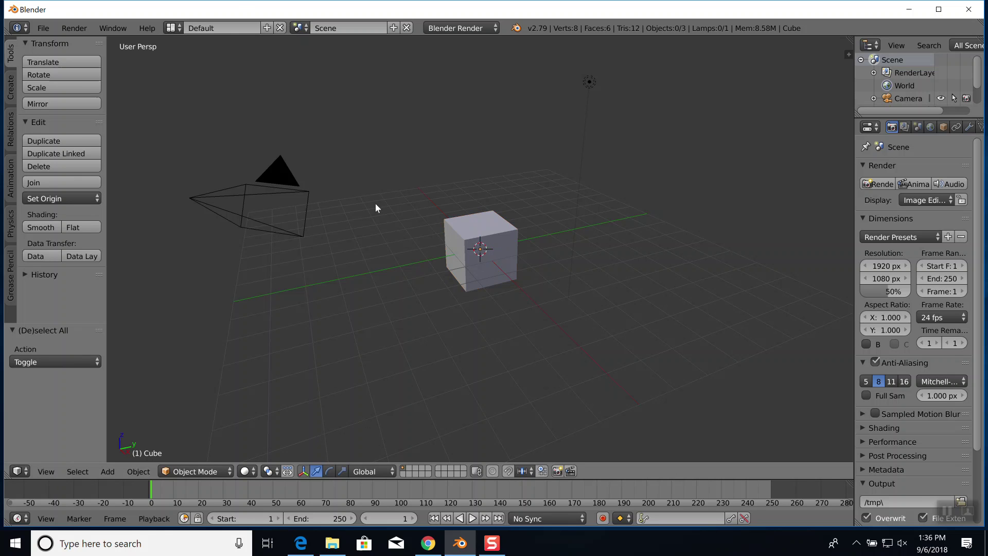
key(a)
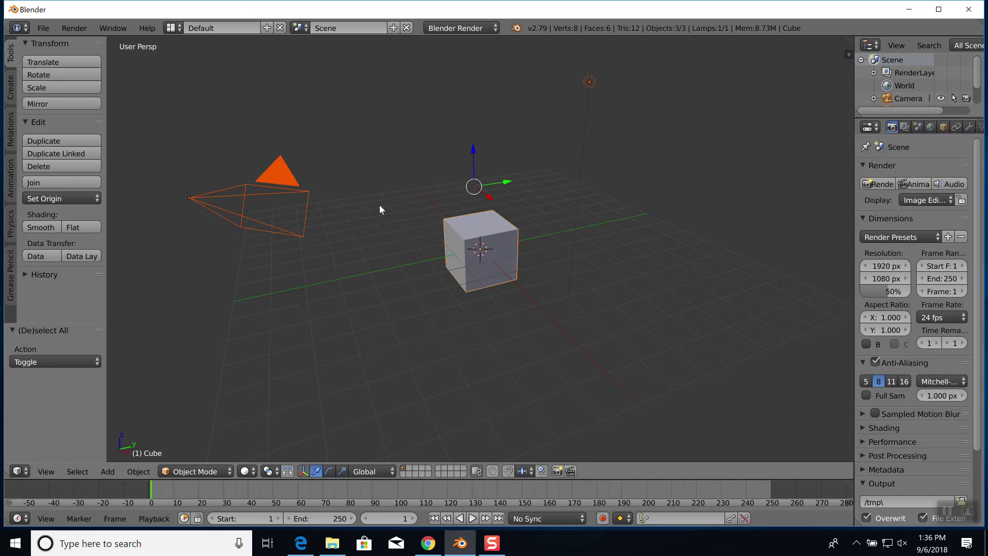
key(x)
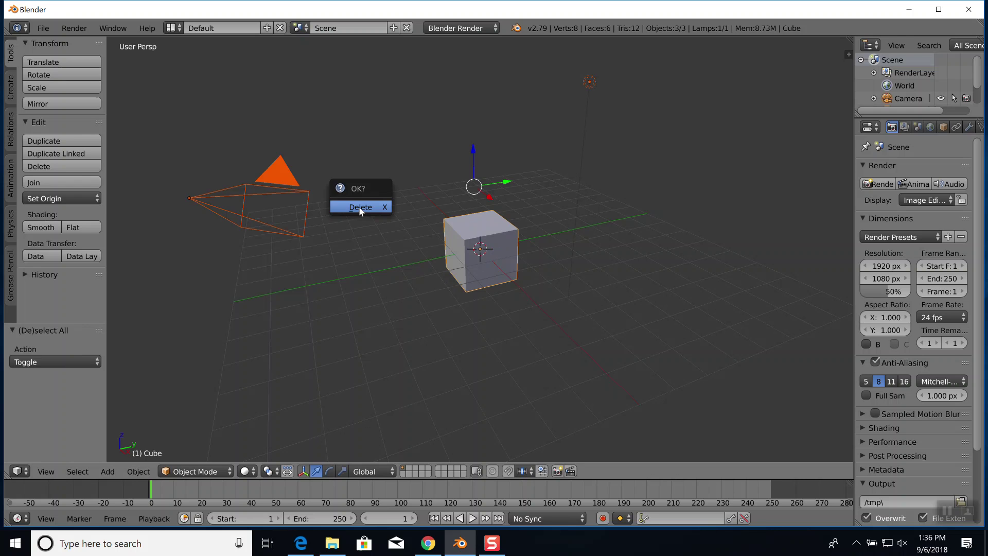
click(359, 207)
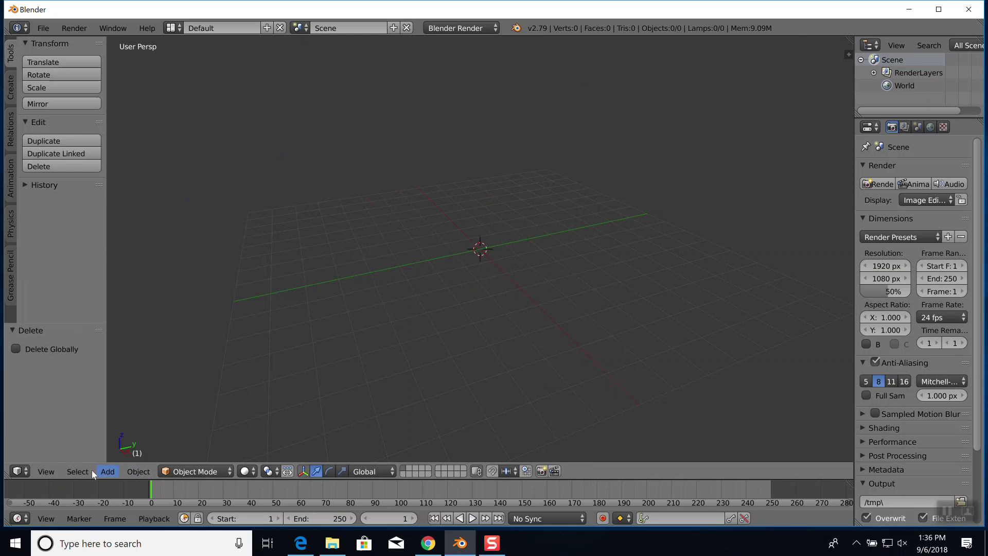
- Switch the empty scene to the top view and bring up the Grease Pencil tools
click(49, 471)
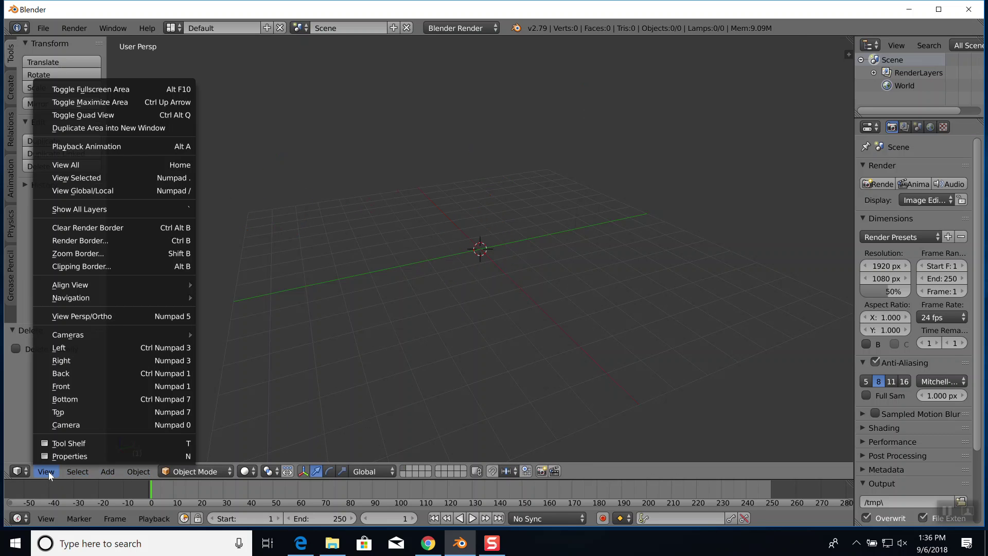
click(69, 412)
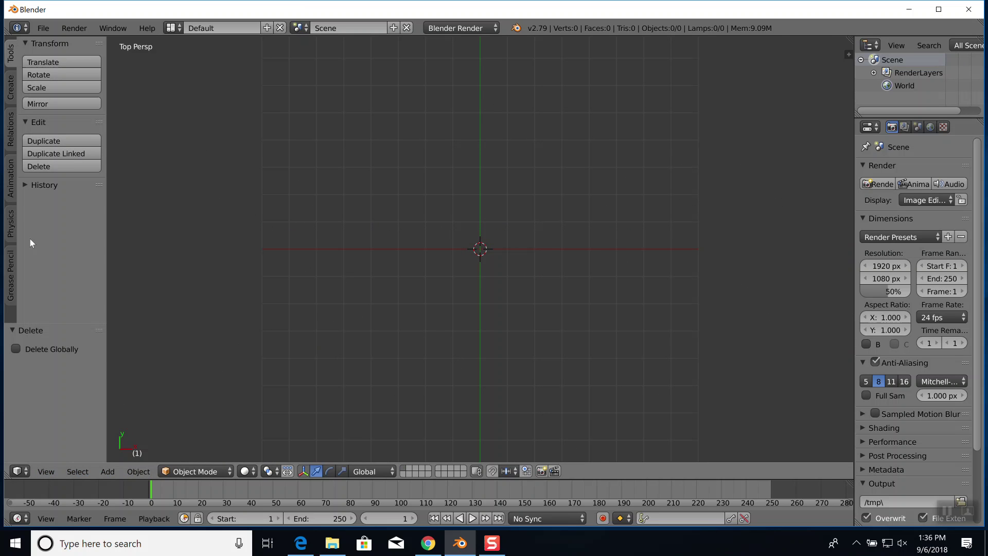
click(12, 278)
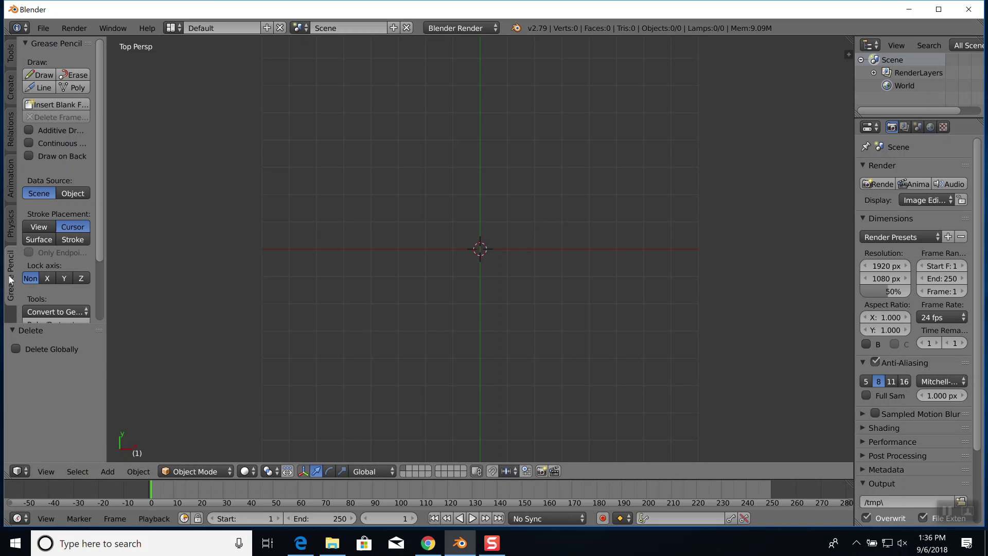
click(39, 76)
mouse_move(328, 132)
mouse_down()
mouse_move(322, 164)
mouse_move(296, 186)
mouse_move(339, 184)
mouse_move(353, 140)
mouse_move(343, 144)
mouse_up()
key(Escape)
click(398, 171)
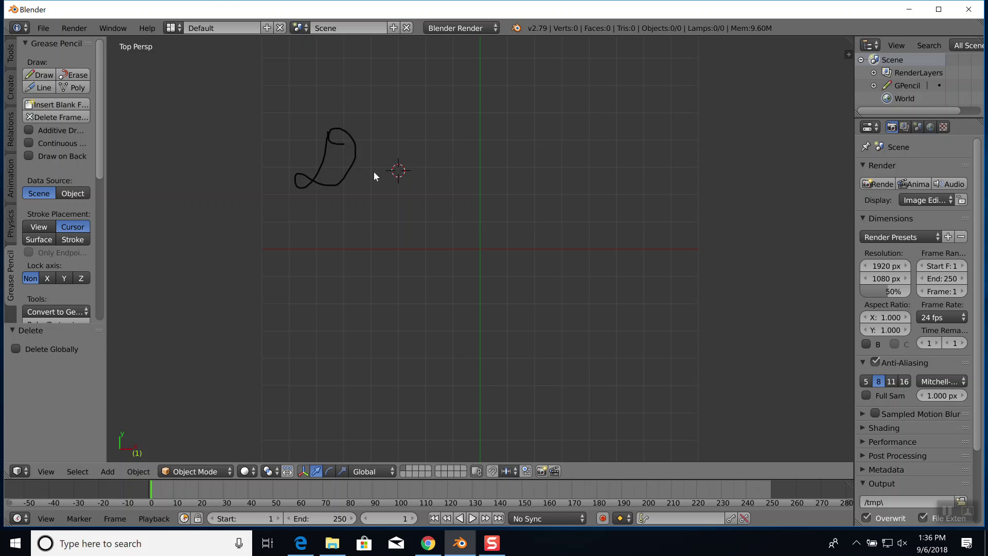
click(389, 161)
key(ctrl+z)
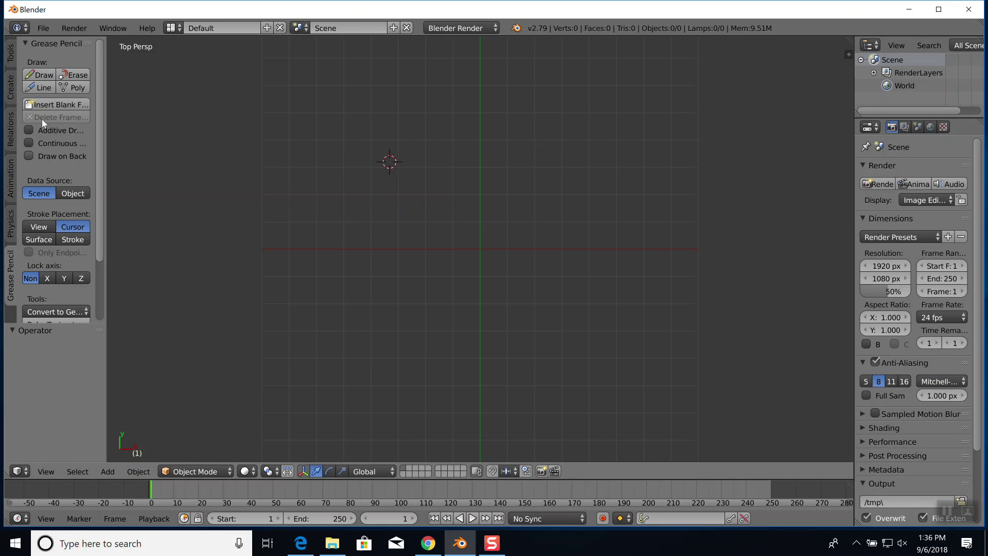
click(41, 77)
mouse_move(309, 133)
mouse_down()
mouse_move(306, 168)
mouse_move(297, 164)
mouse_move(322, 169)
mouse_move(334, 137)
mouse_move(312, 129)
mouse_move(315, 163)
mouse_move(364, 161)
mouse_move(347, 171)
mouse_move(395, 149)
mouse_move(434, 153)
mouse_move(437, 120)
mouse_move(432, 167)
mouse_up()
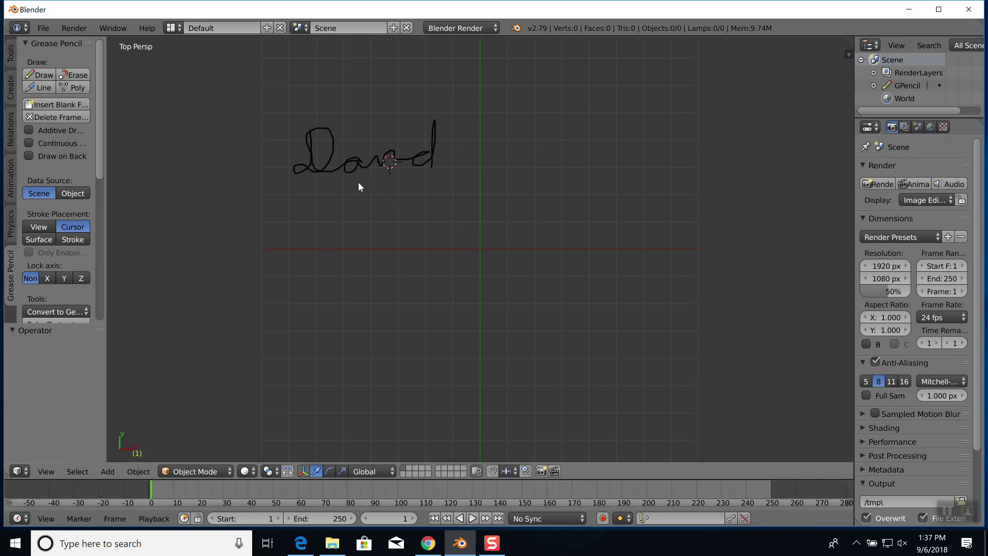
key(ctrl+z)
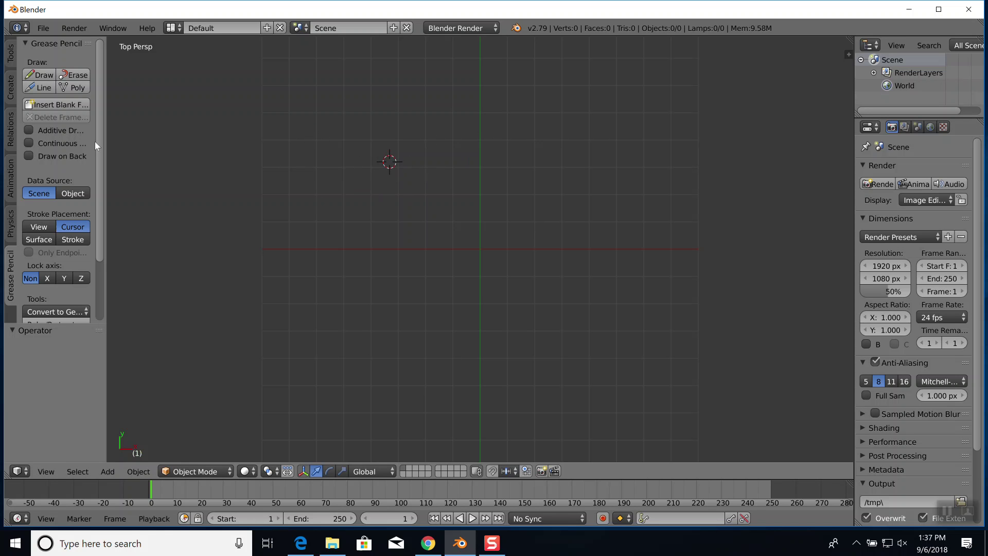
- Handwrite a first name in large cursive letters above the X axis with Grease Pencil Draw and end the drawing session
click(33, 77)
mouse_move(339, 178)
mouse_down()
mouse_move(335, 248)
mouse_move(321, 216)
mouse_move(366, 242)
mouse_move(423, 195)
mouse_move(416, 159)
mouse_move(374, 115)
mouse_move(349, 144)
mouse_move(391, 146)
mouse_move(418, 168)
mouse_move(430, 230)
mouse_move(461, 213)
mouse_move(469, 222)
mouse_move(443, 222)
mouse_move(451, 240)
mouse_move(471, 220)
mouse_move(476, 238)
mouse_move(503, 215)
mouse_move(509, 243)
mouse_move(518, 219)
mouse_move(539, 207)
mouse_move(544, 217)
mouse_move(593, 204)
mouse_move(600, 212)
mouse_move(581, 204)
mouse_move(577, 239)
mouse_move(611, 160)
mouse_move(604, 247)
mouse_up()
key(Escape)
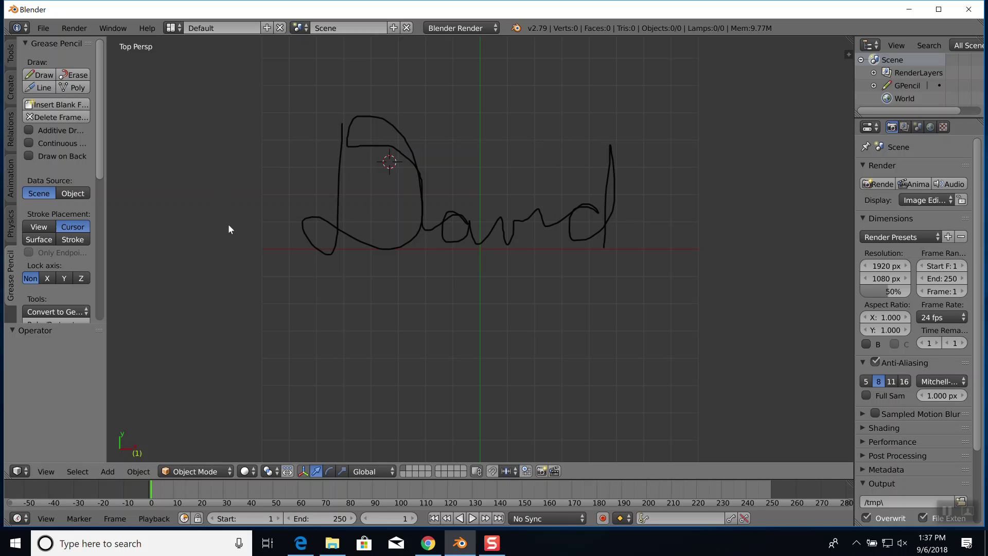
- Convert the handwritten name to a Path curve and delete the grease pencil frame
scroll(70, 233, down, 3)
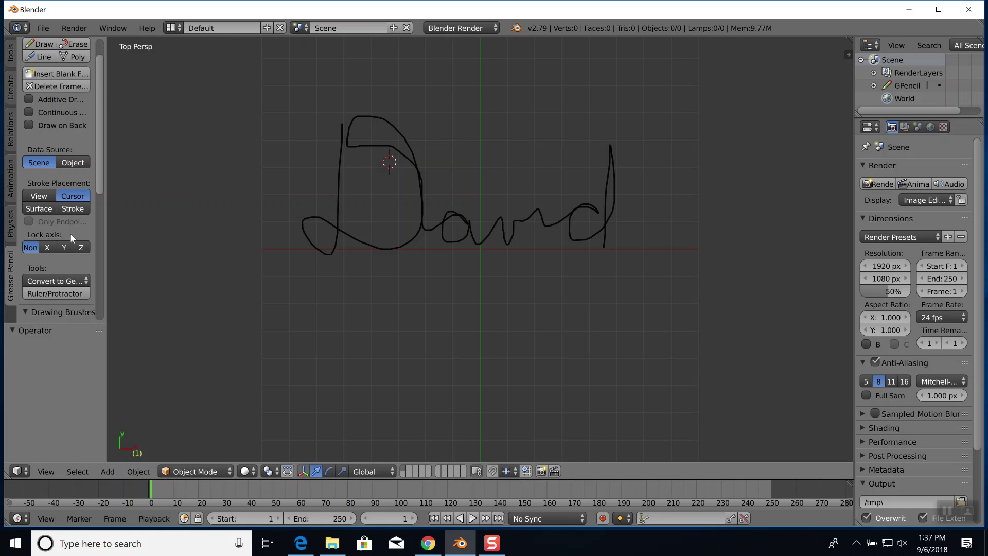
click(54, 240)
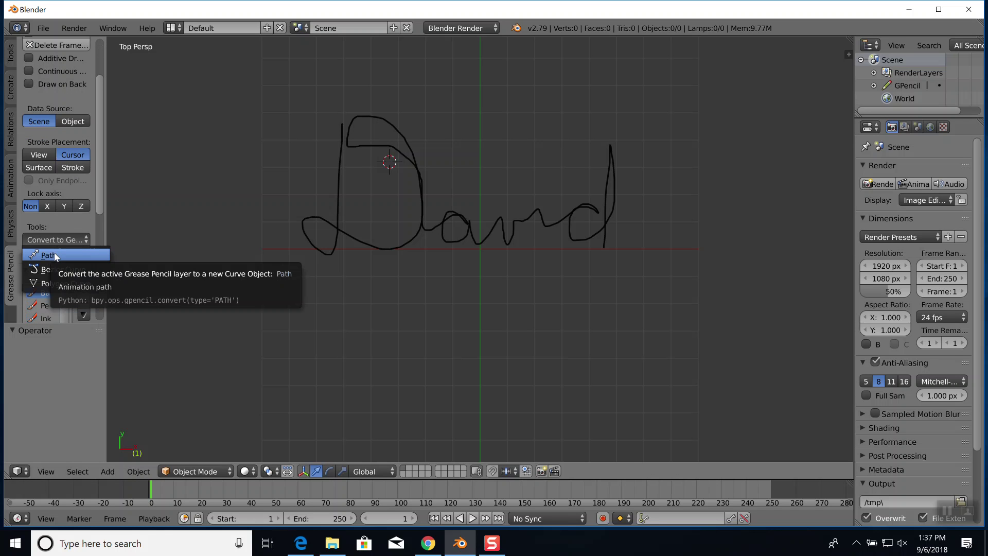
click(57, 255)
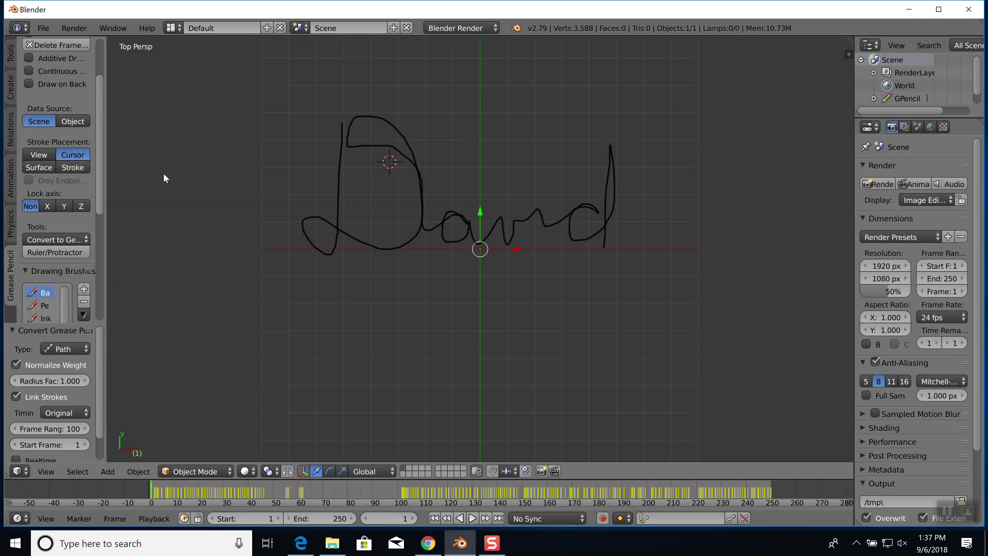
scroll(50, 165, up, 3)
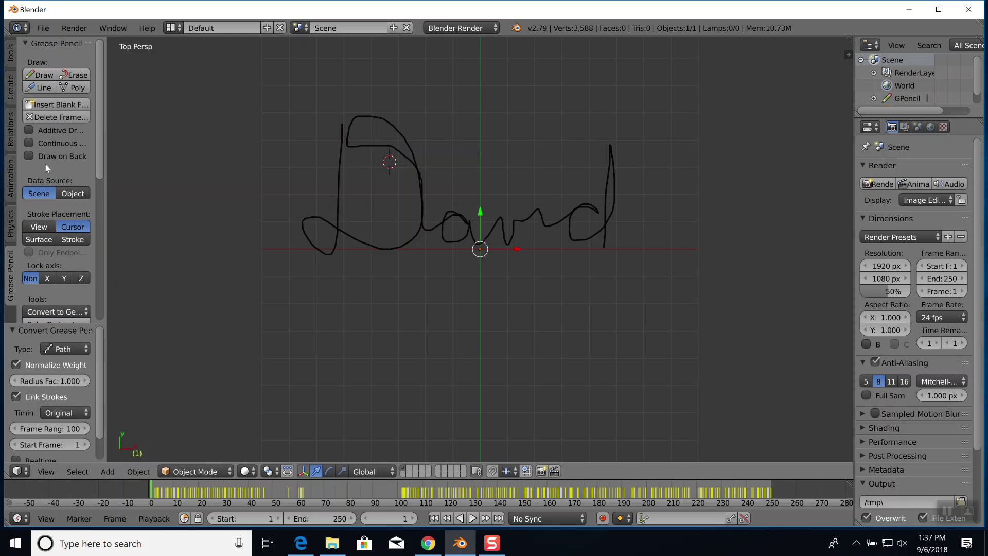
click(56, 117)
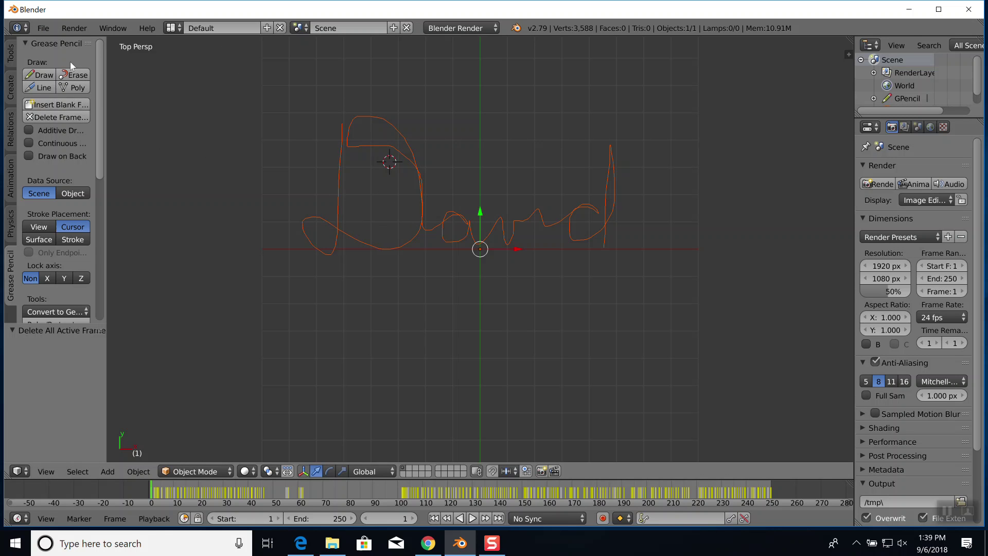
- Start another new file and clear the scene by deleting all default objects
click(42, 28)
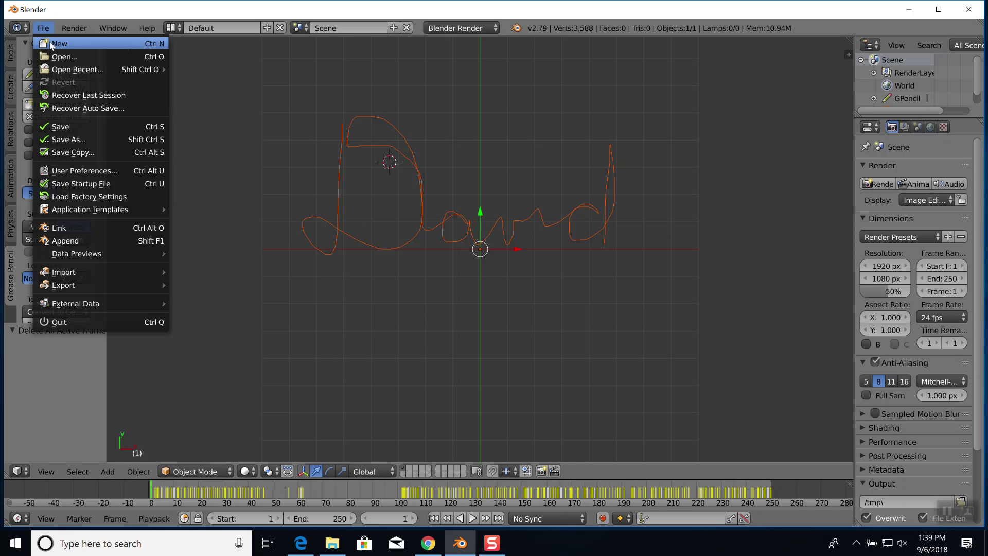
click(52, 43)
click(52, 50)
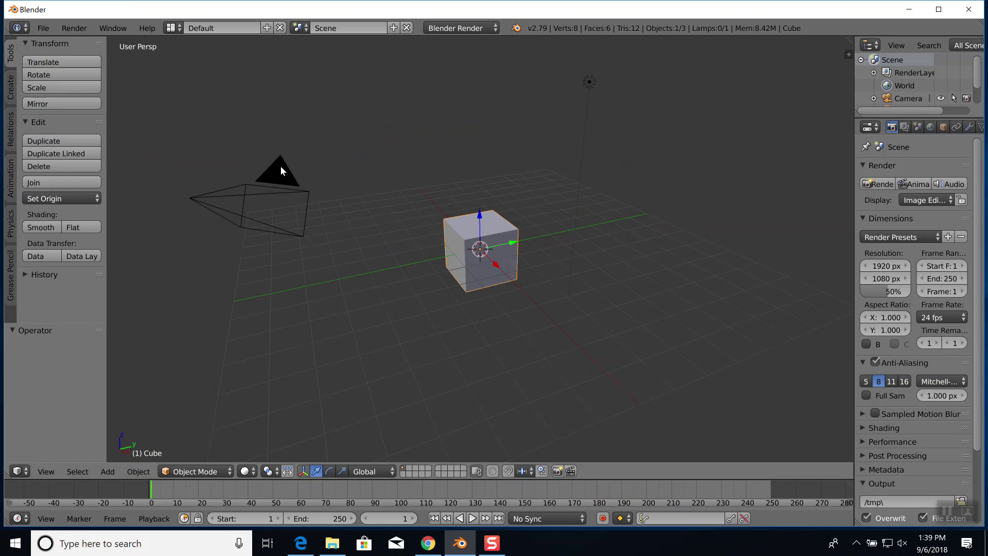
key(x)
key(a)
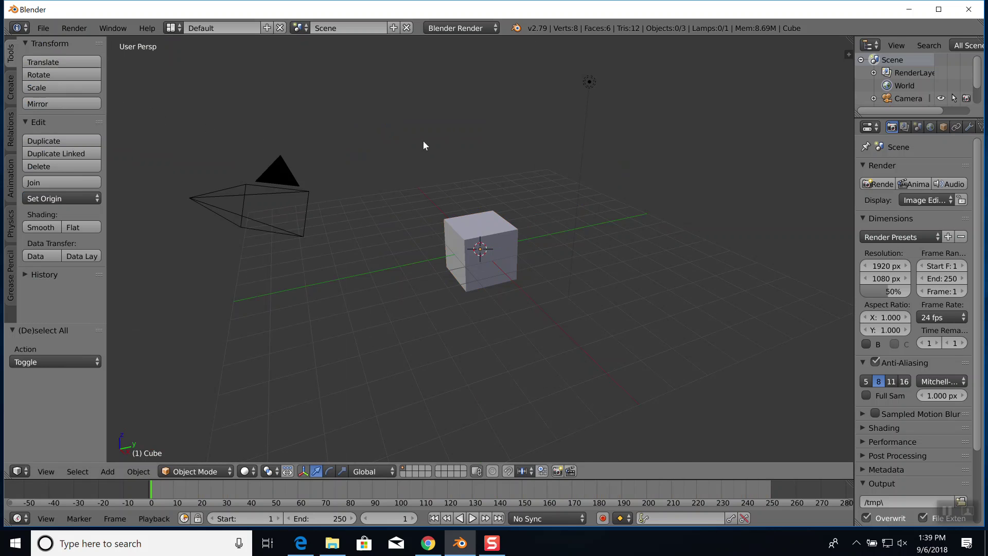
key(a)
key(x)
click(406, 147)
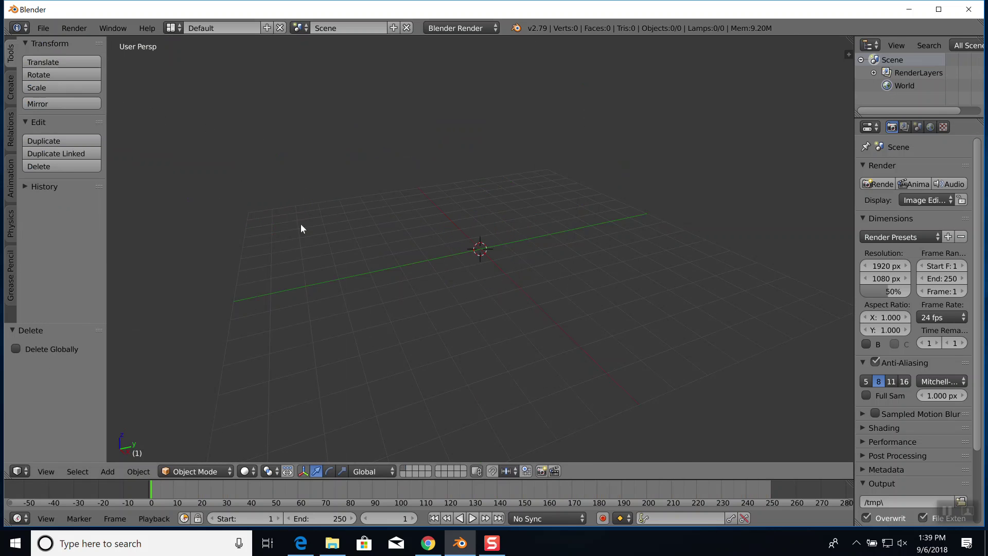
- In the top view, draw a closed, irregular freehand outline around the grid's centre with Grease Pencil Draw
click(44, 473)
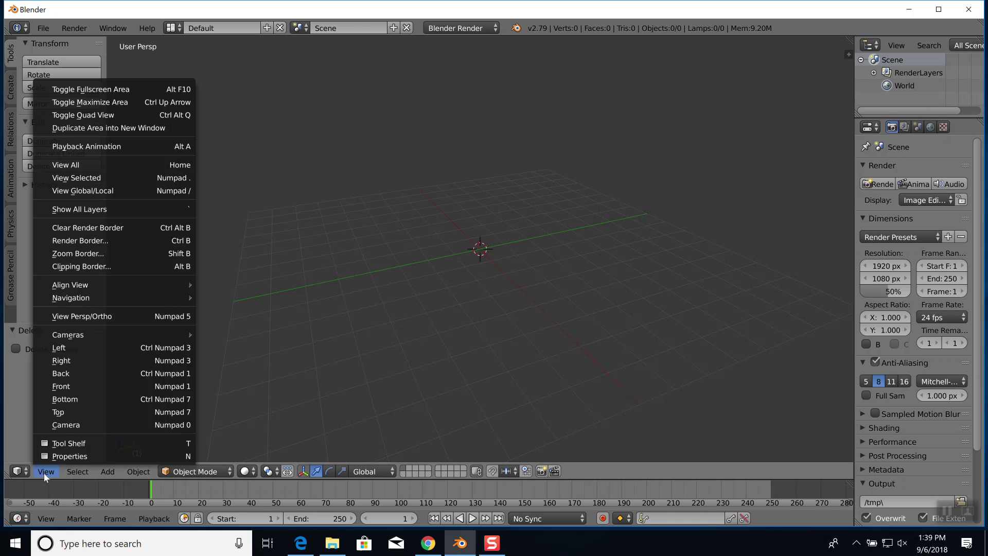
click(64, 412)
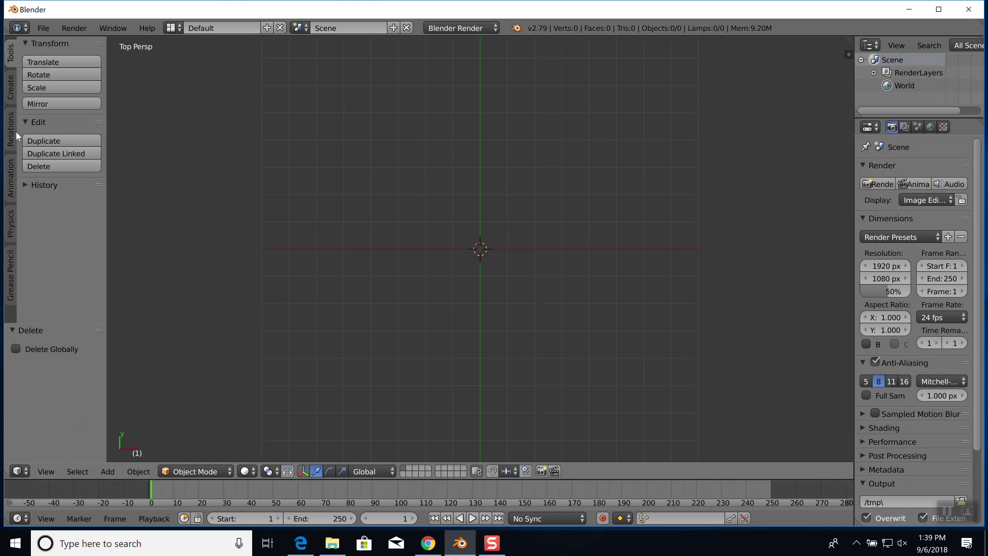
click(12, 257)
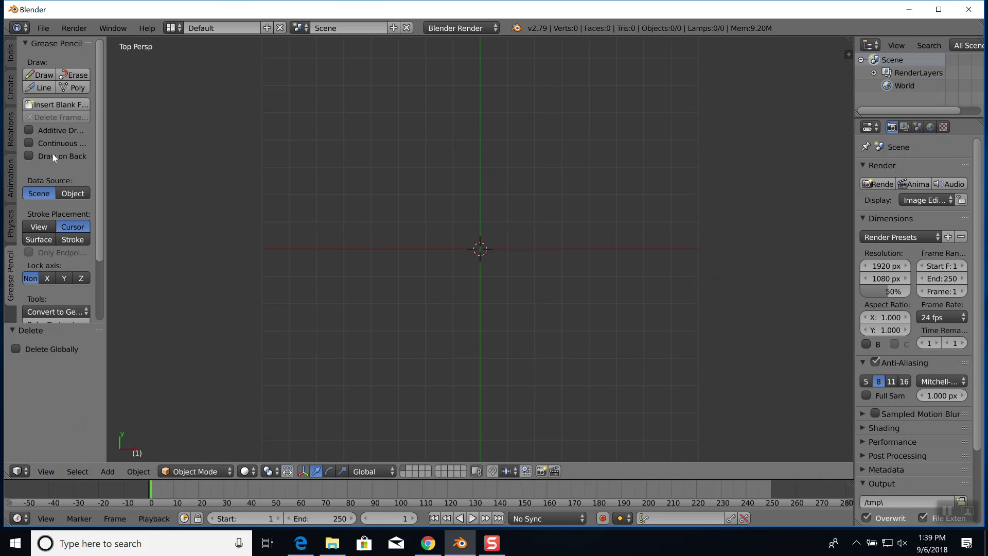
click(42, 75)
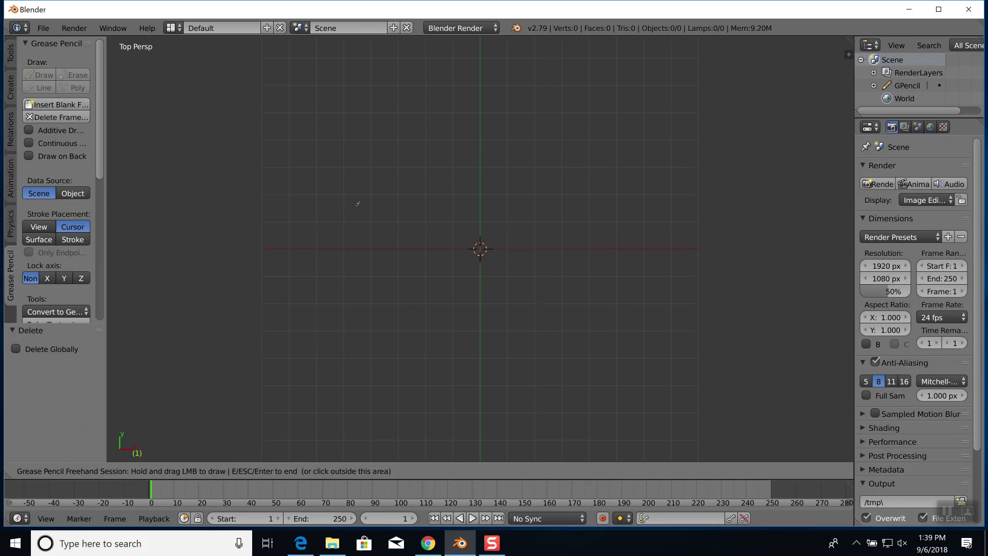
mouse_move(358, 205)
mouse_down()
mouse_move(499, 187)
mouse_move(691, 211)
mouse_move(503, 338)
mouse_move(322, 294)
mouse_up()
drag(328, 239, 357, 207)
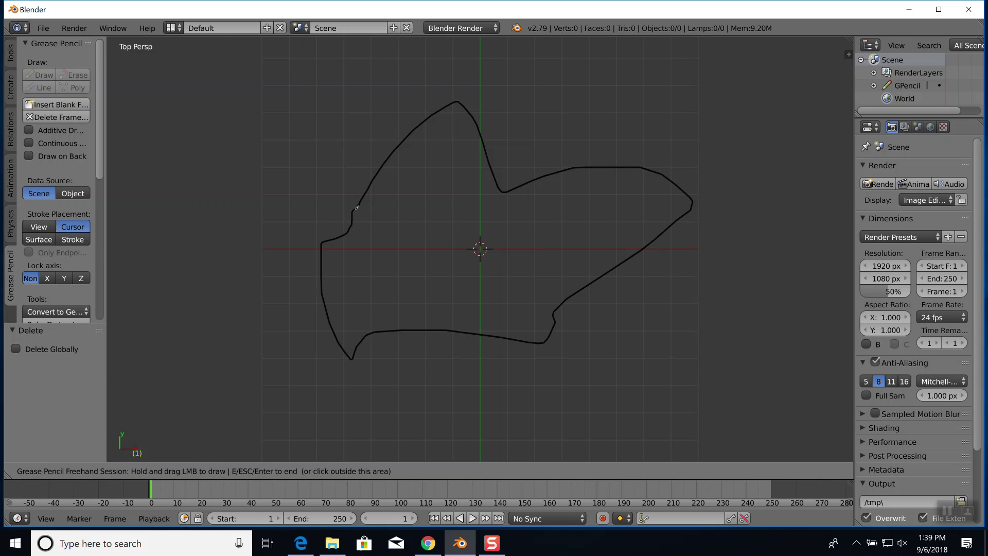
- End the drawing session and convert the irregular freehand outline to a Path curve
key(Escape)
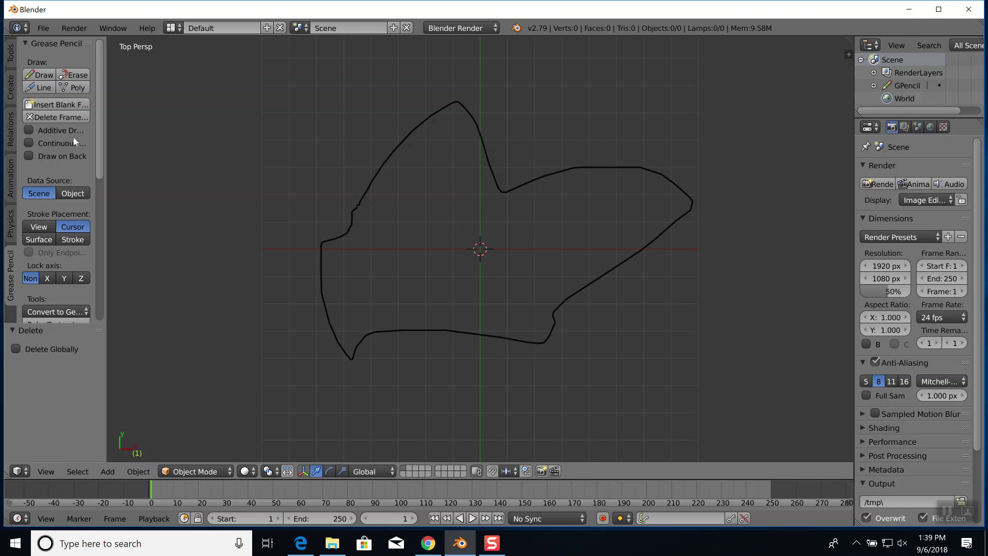
click(63, 311)
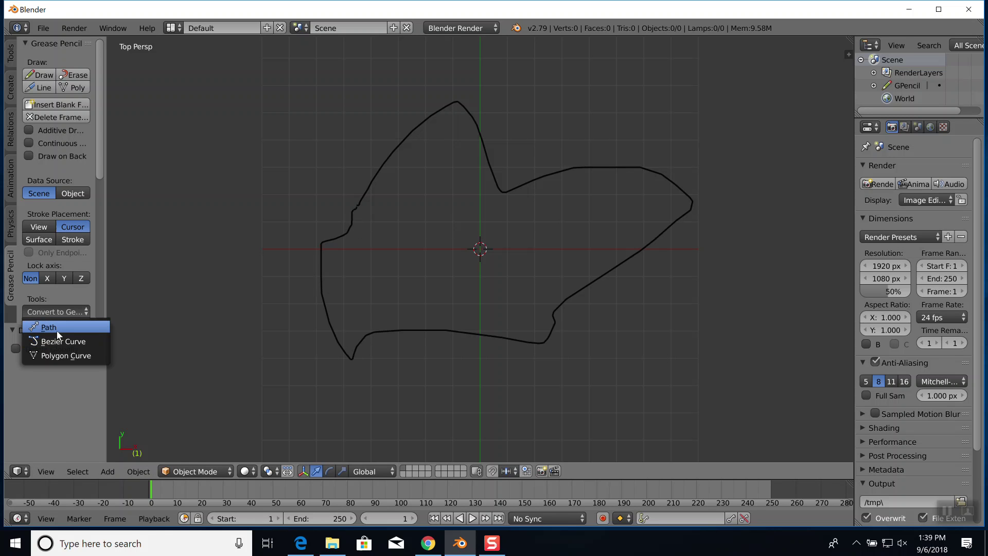
click(58, 328)
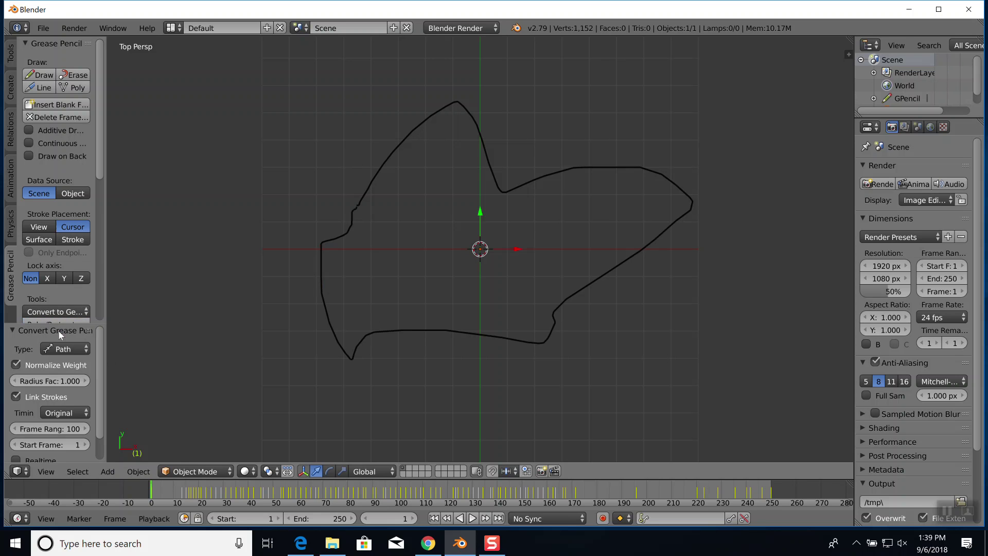
- Erase the grease pencil stroke along the outline's upper peak, then delete the remaining grease pencil frame
click(73, 74)
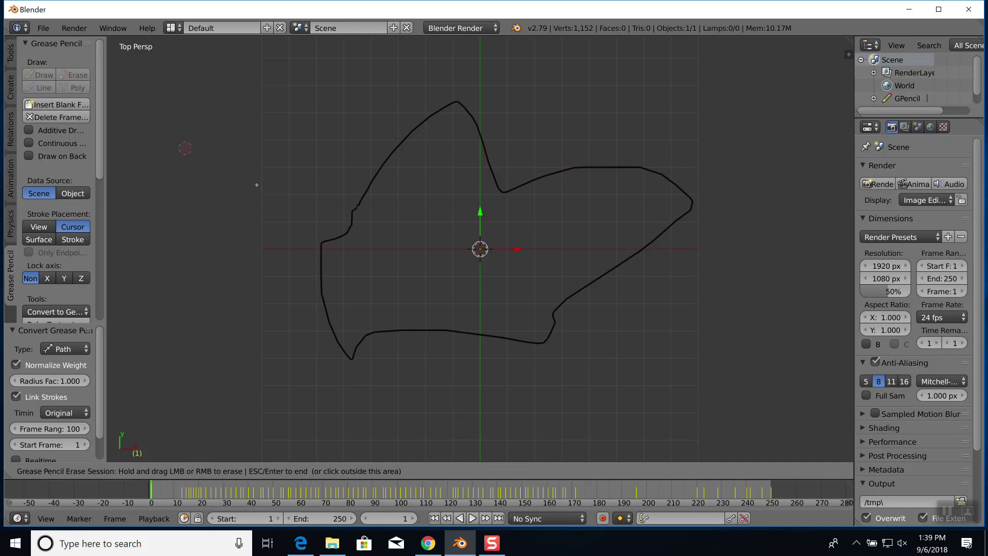
mouse_move(360, 200)
mouse_down()
mouse_move(418, 130)
mouse_move(391, 157)
mouse_up()
mouse_move(428, 119)
mouse_down()
mouse_move(458, 102)
mouse_move(503, 194)
mouse_up()
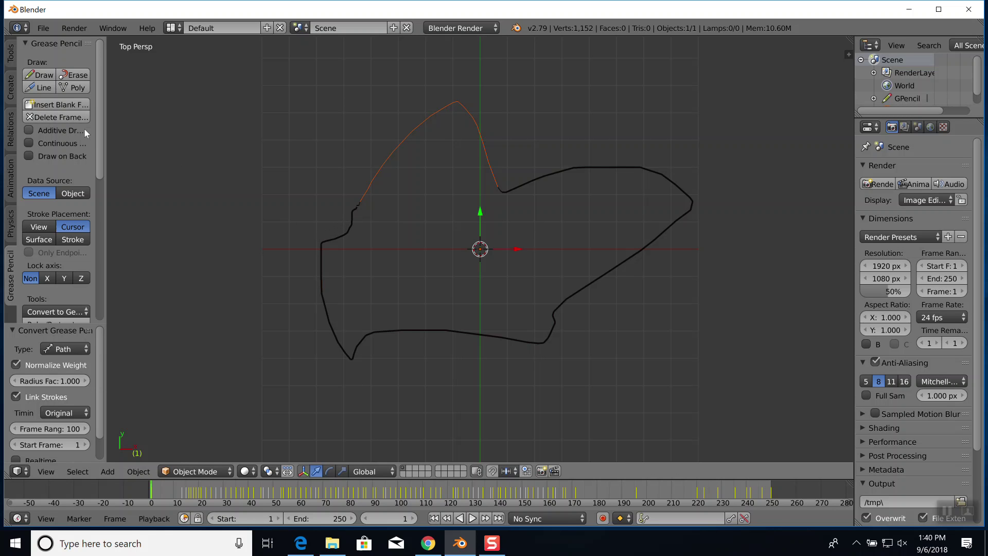
click(65, 117)
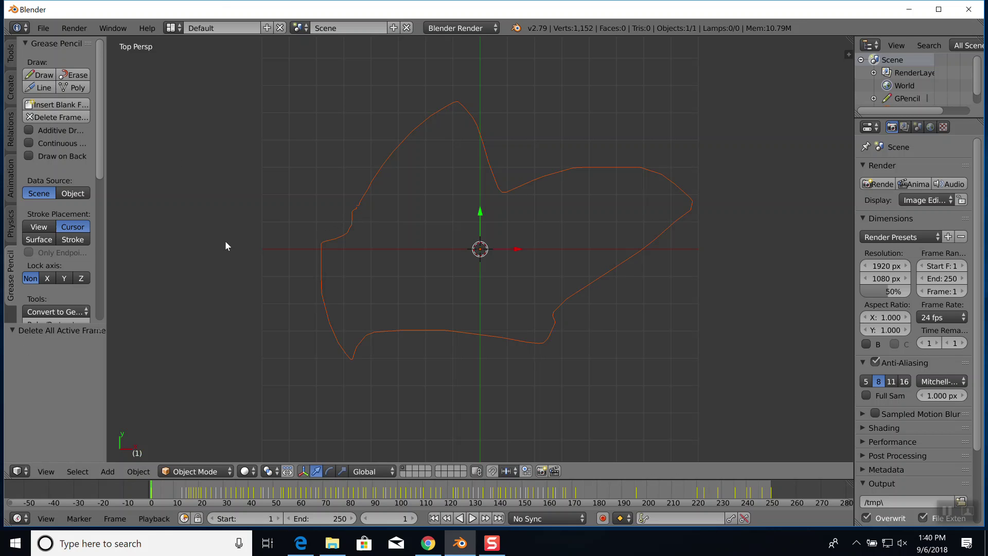
- Undo the frame deletion, the stroke erasing, the curve conversion and the irregular outline
key(ctrl+z)
key(ctrl+z)
- Draw a rounded, nearly closed freehand outline around the grid's centre with Grease Pencil Draw and end the session
click(41, 75)
mouse_move(422, 232)
mouse_down()
mouse_move(475, 147)
mouse_move(579, 167)
mouse_move(596, 221)
mouse_move(538, 289)
mouse_move(484, 280)
mouse_move(426, 226)
mouse_up()
click(482, 191)
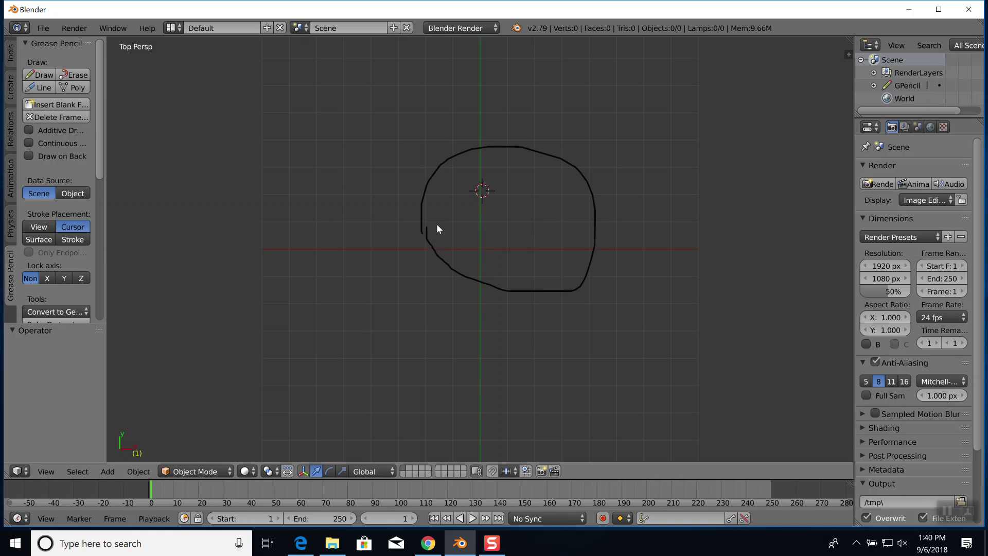
- Erase the loose lower-left end of the rounded stroke with Grease Pencil Erase to leave a wider gap
click(72, 75)
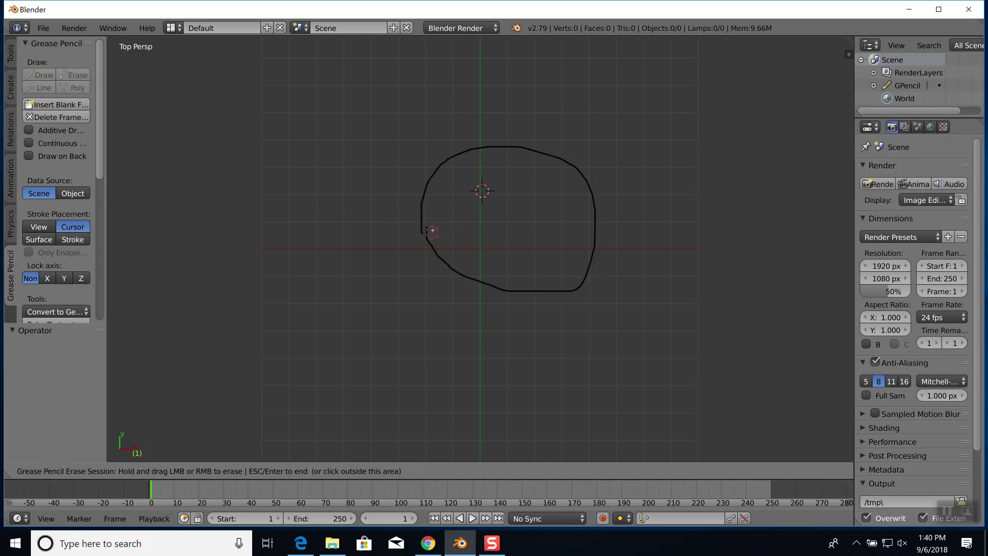
drag(432, 244, 436, 257)
key(Escape)
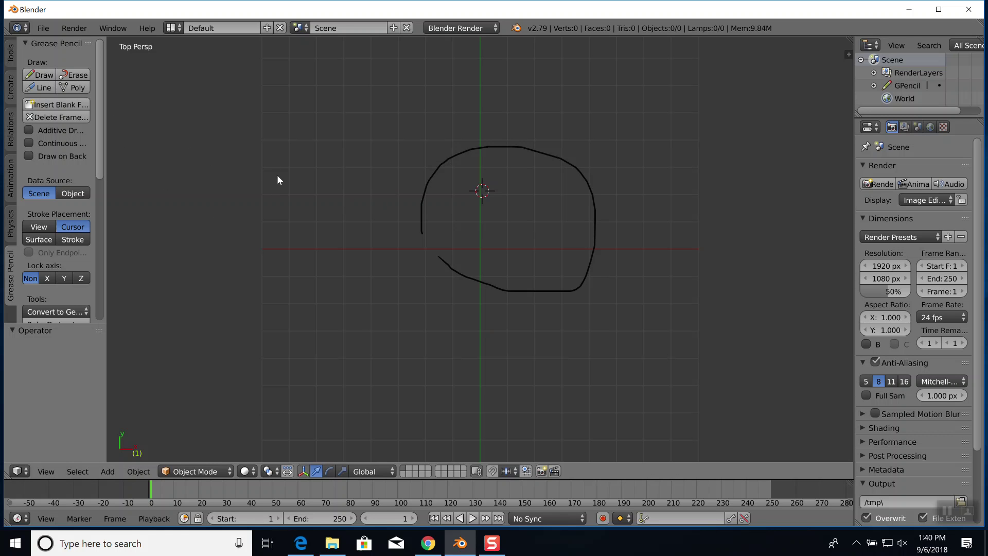
- Show and widen the 3D view's properties region and examine its Grease Pencil layer, colour, view and 3D cursor settings
key(n)
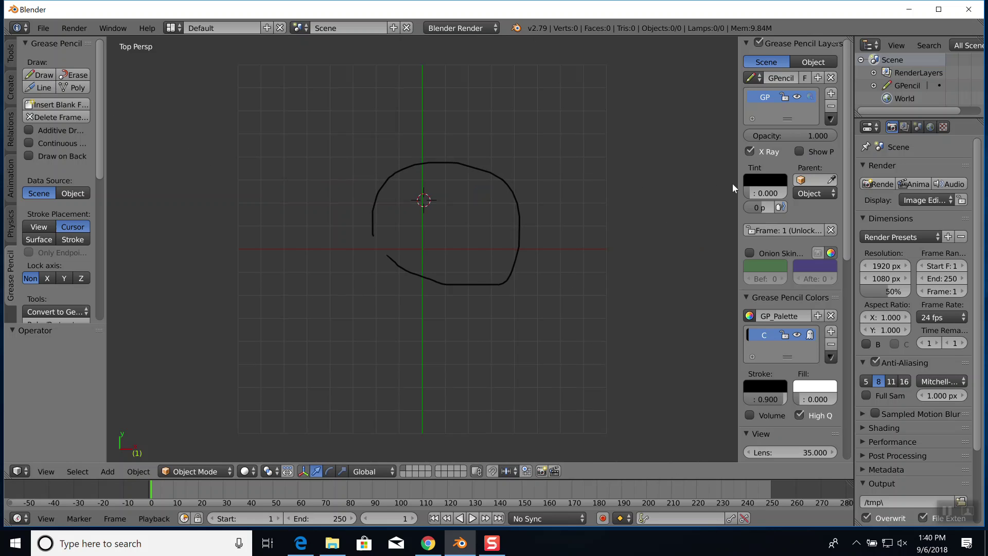
drag(736, 183, 662, 183)
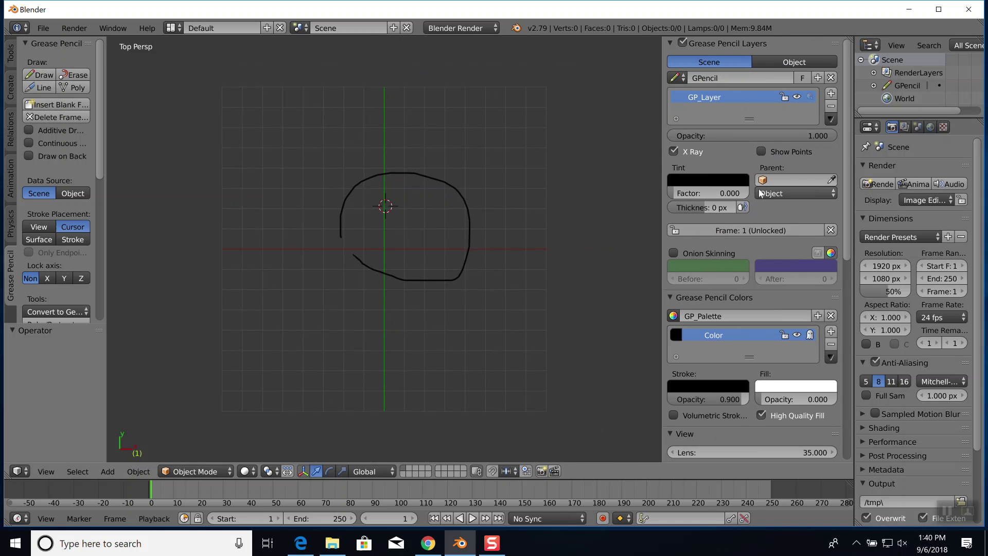
scroll(751, 162, down, 5)
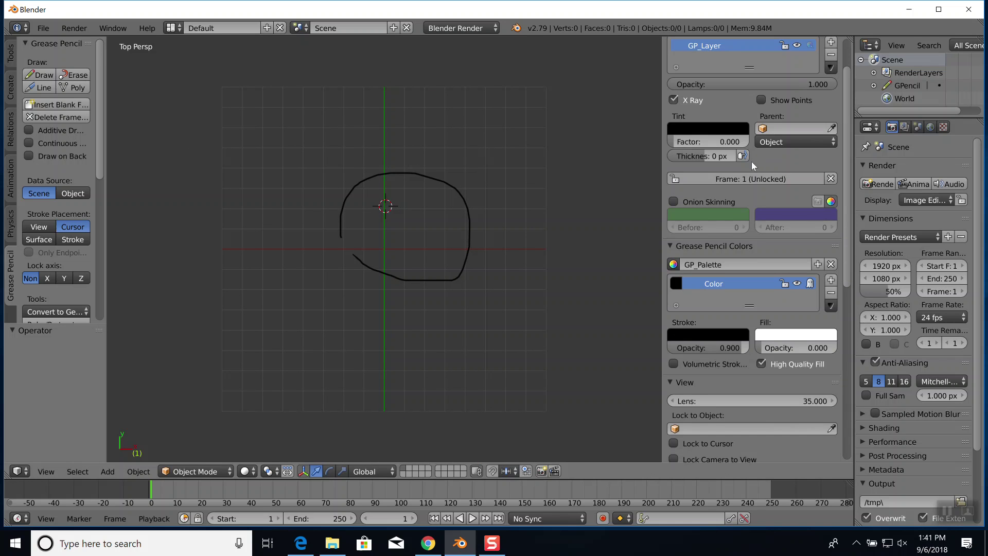
scroll(747, 165, down, 3)
scroll(746, 168, down, 3)
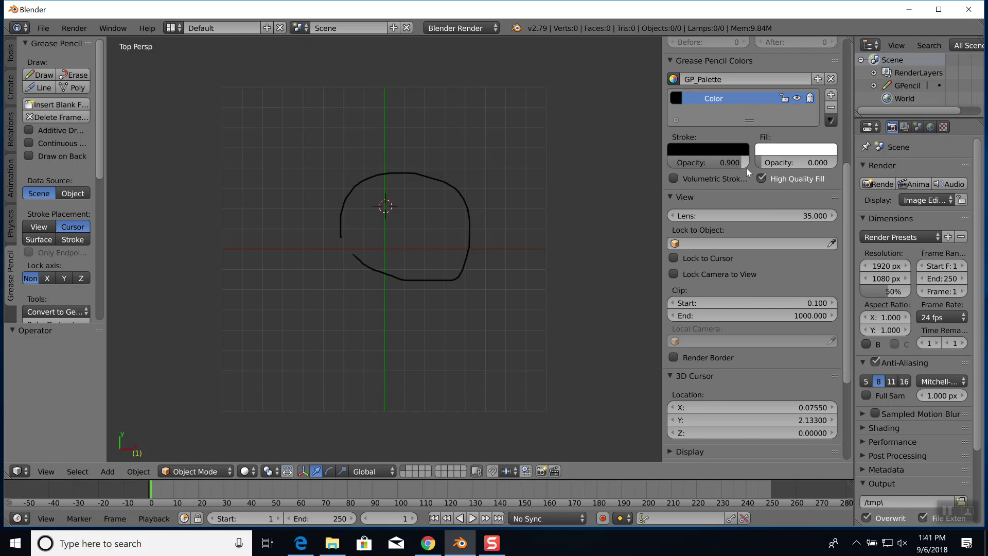
scroll(742, 167, down, 3)
scroll(743, 167, up, 8)
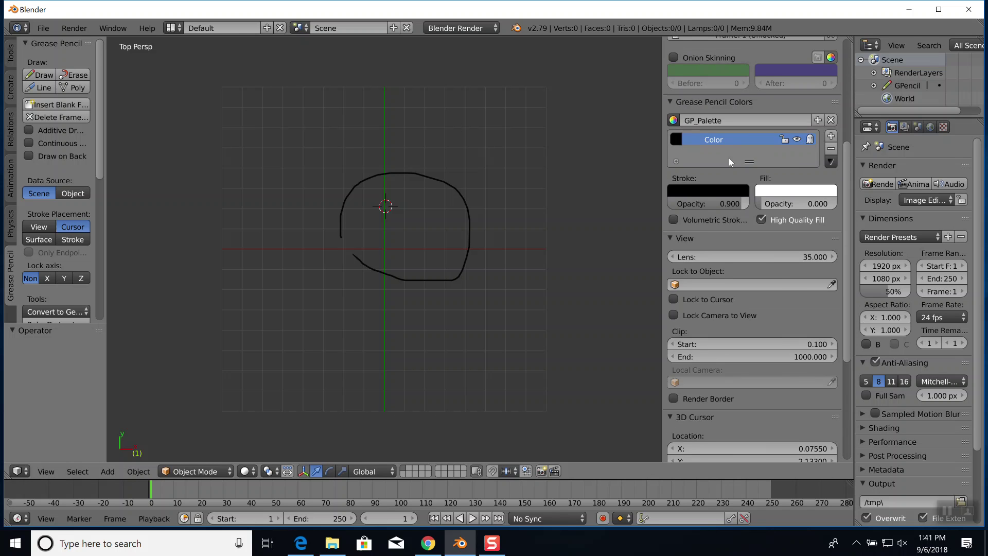
scroll(746, 160, up, 7)
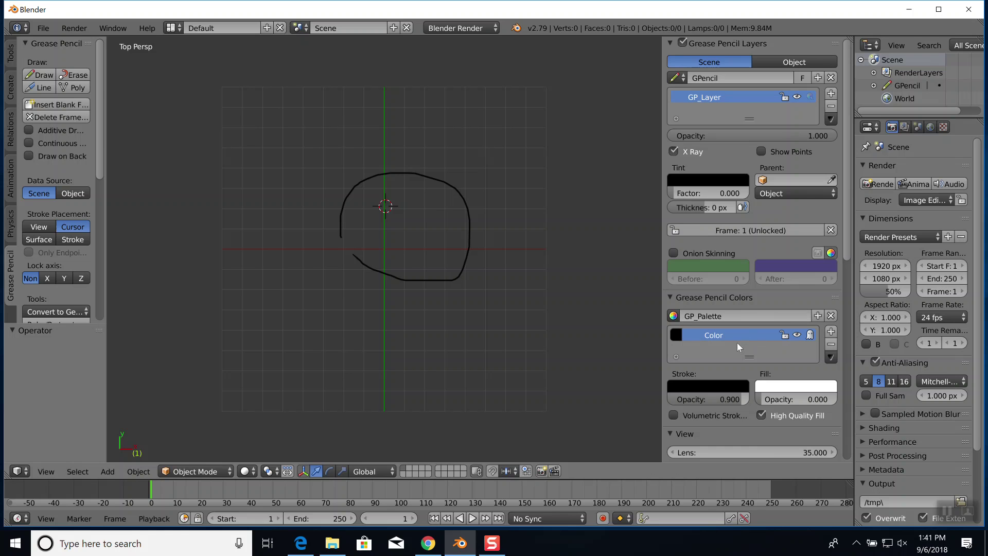
- Set the grease pencil stroke colour to magenta and enable Onion Skinning for the layer
click(676, 335)
click(677, 336)
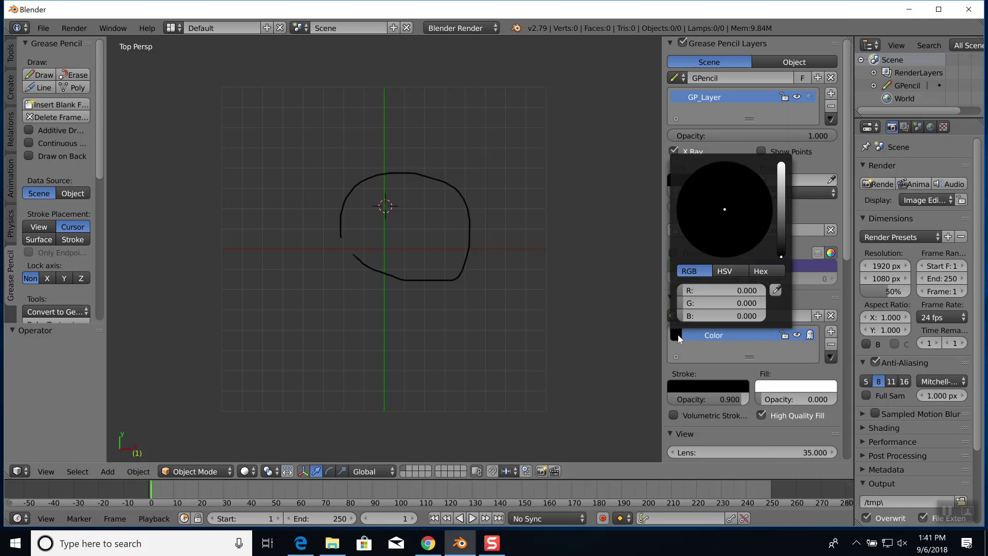
click(782, 175)
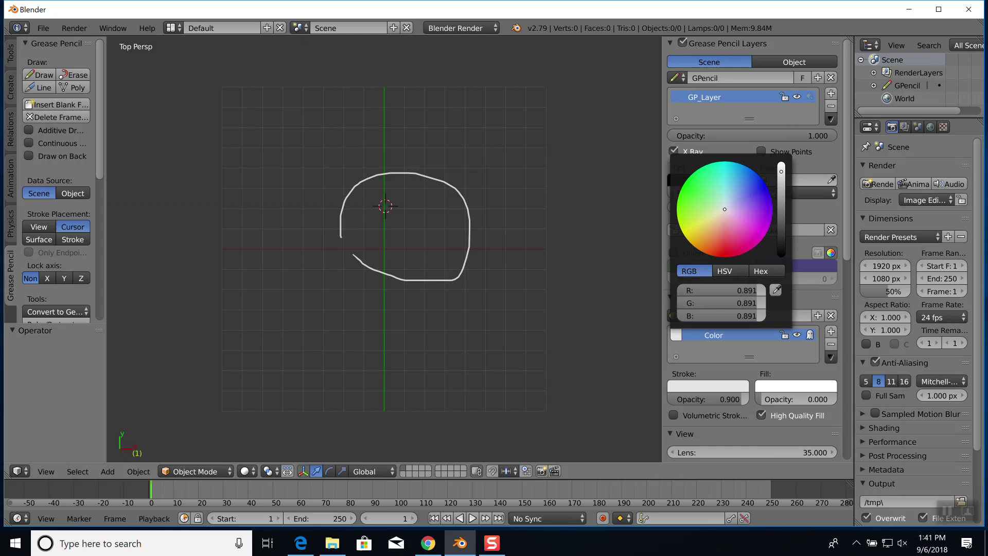
click(782, 189)
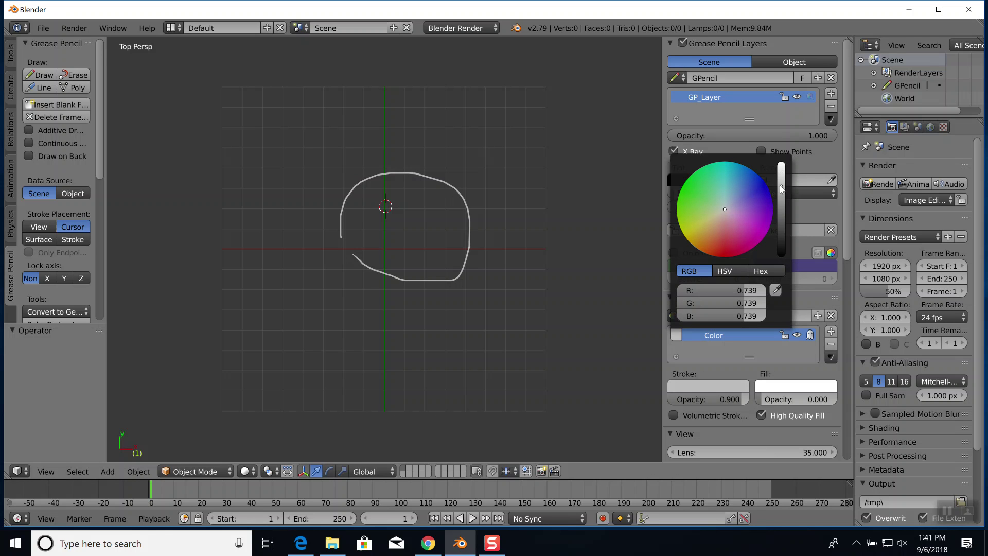
click(758, 228)
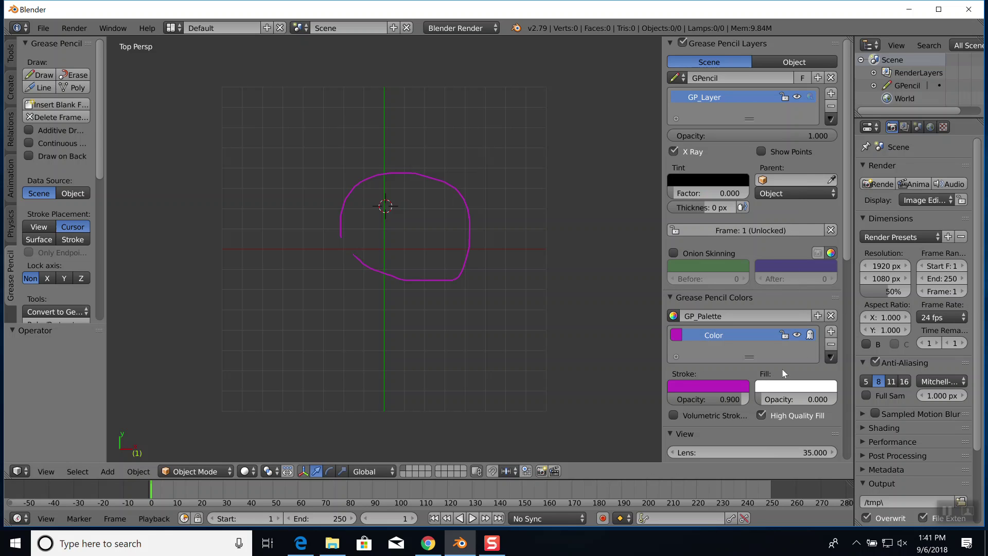
click(673, 253)
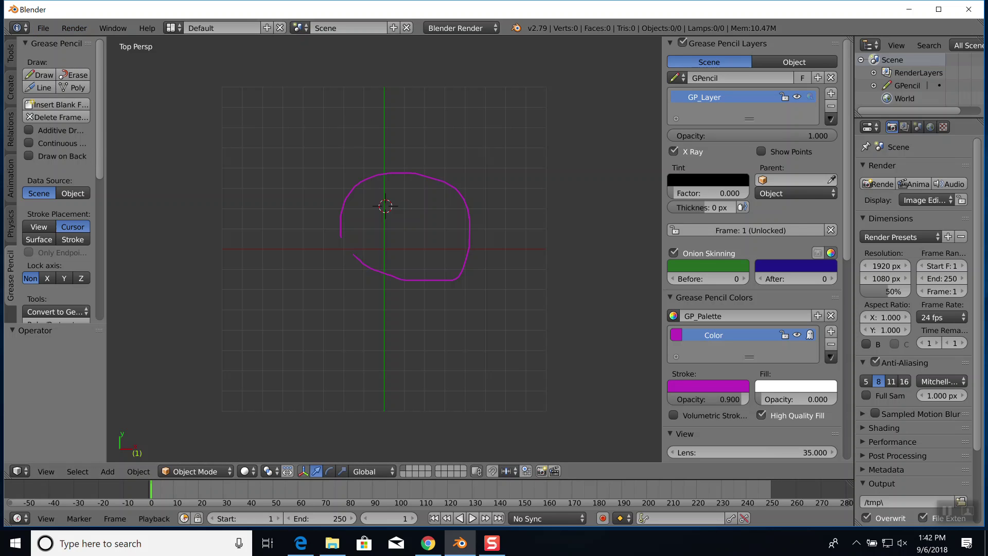
- Start a new file from the start-up scene and delete all default objects
click(48, 30)
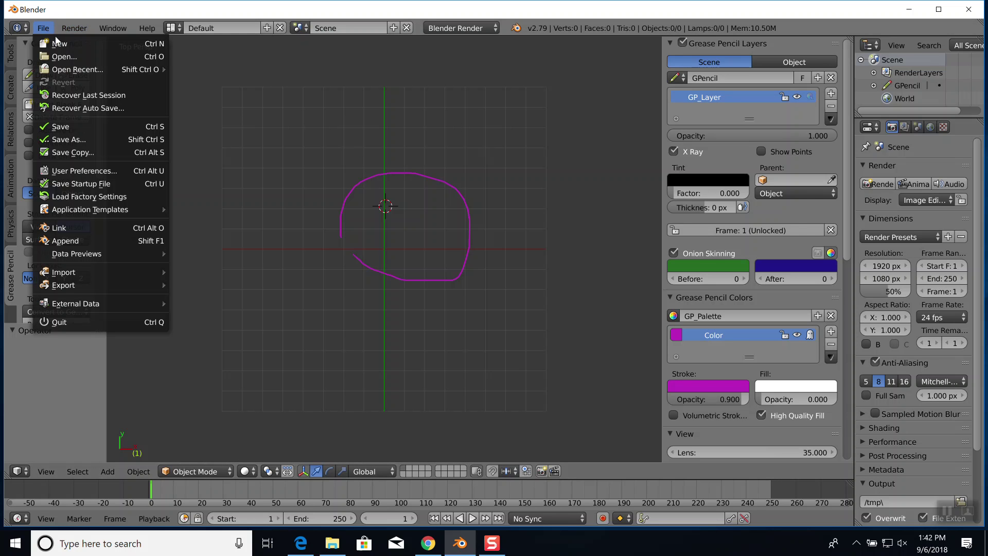
click(57, 44)
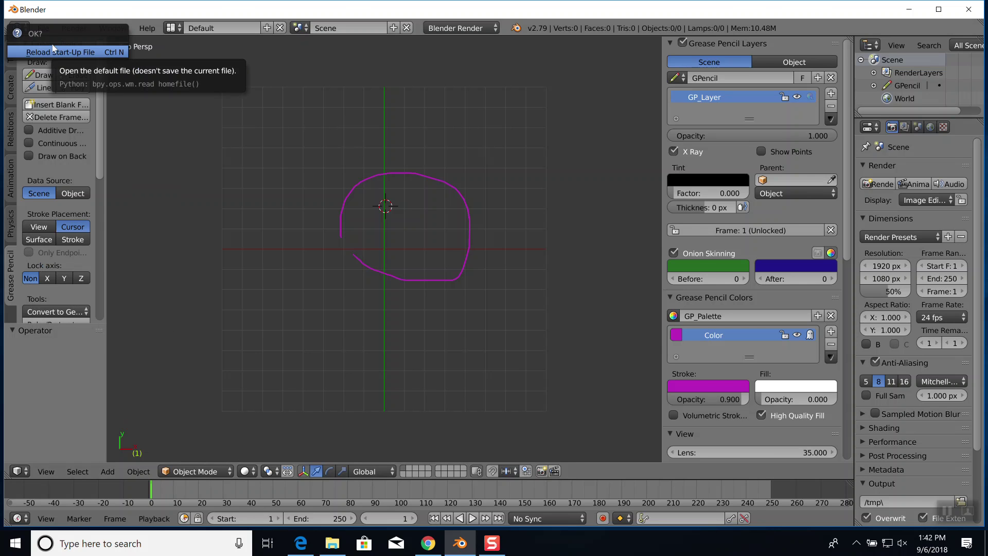
click(53, 47)
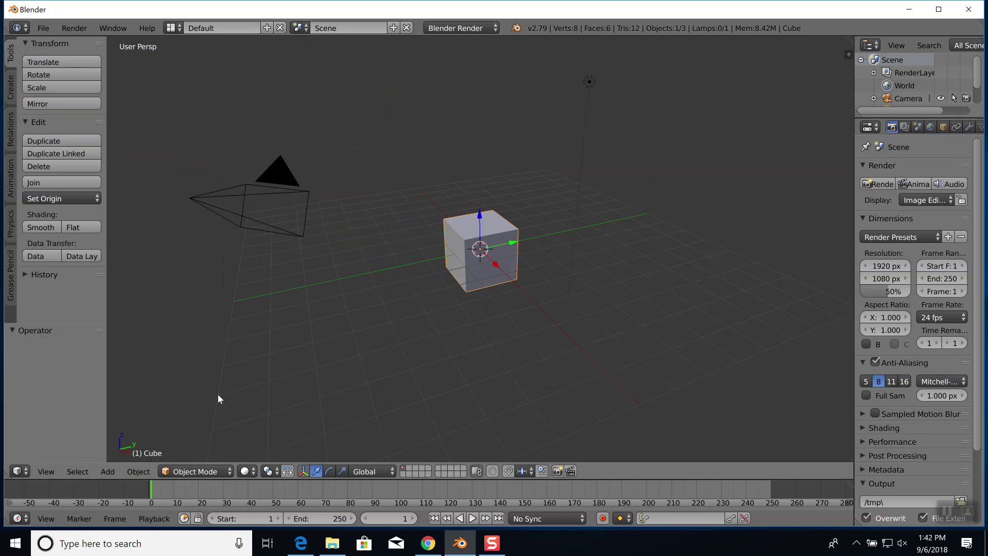
key(a)
key(a)
key(x)
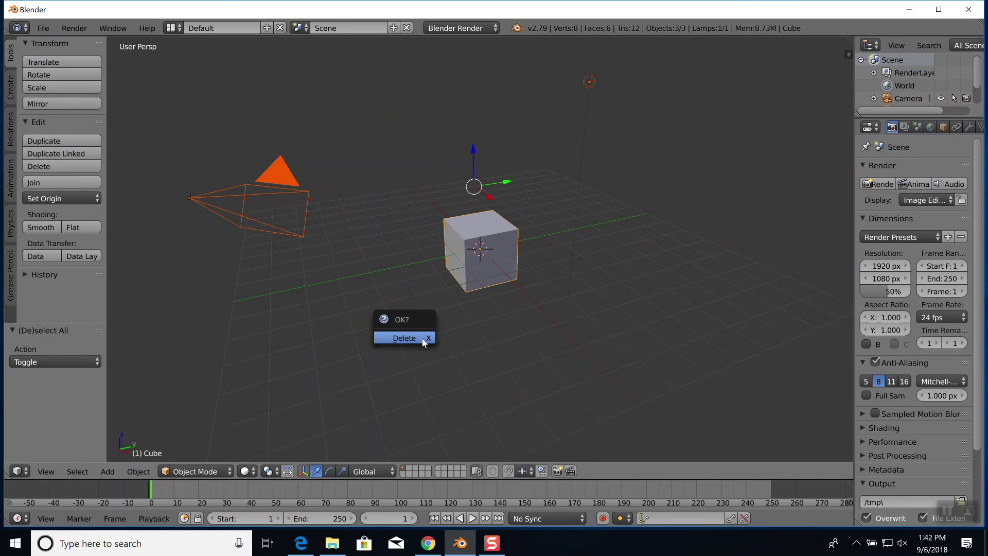
click(412, 338)
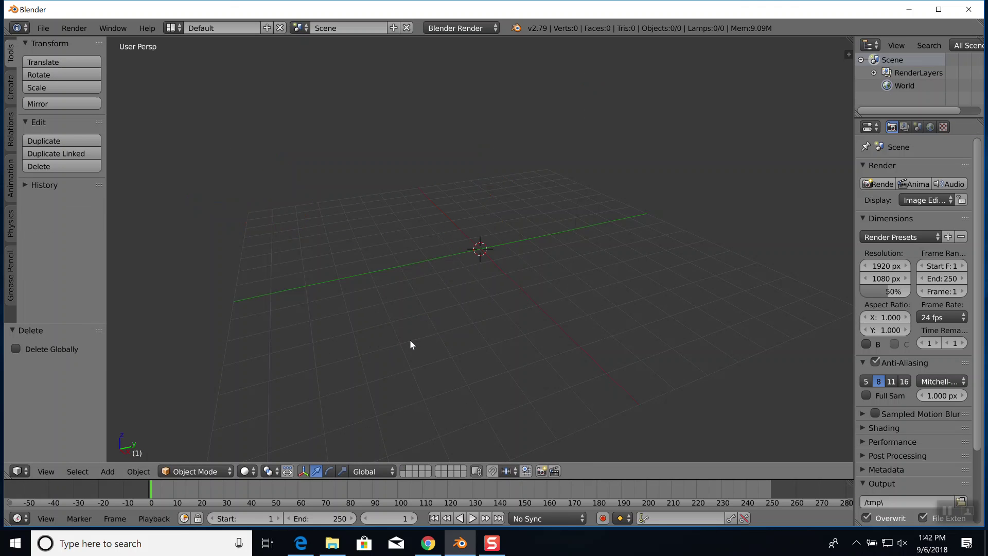
- Switch to the top view, show the properties region and examine its settings, collapsing the Grease Pencil Layers section
key(KP_7)
key(n)
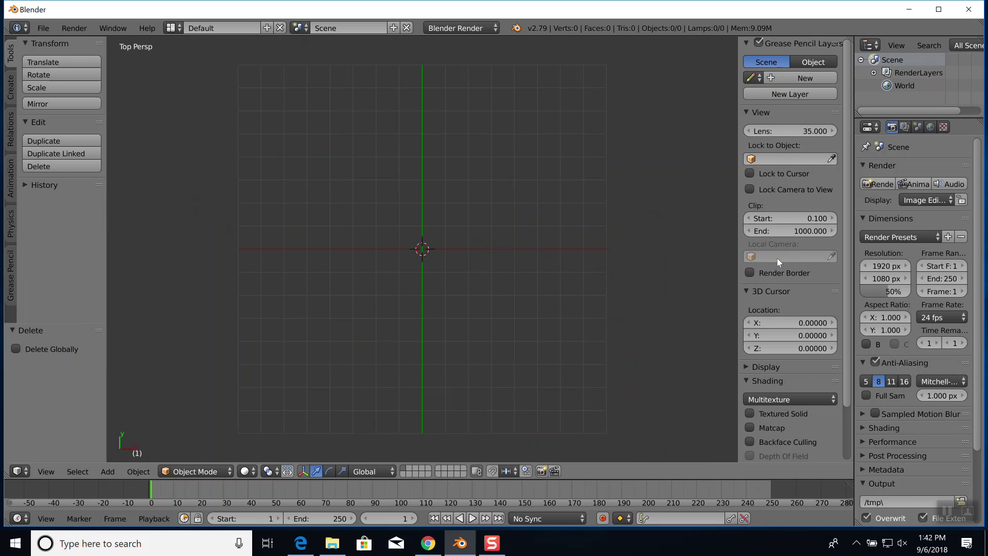
scroll(789, 279, down, 3)
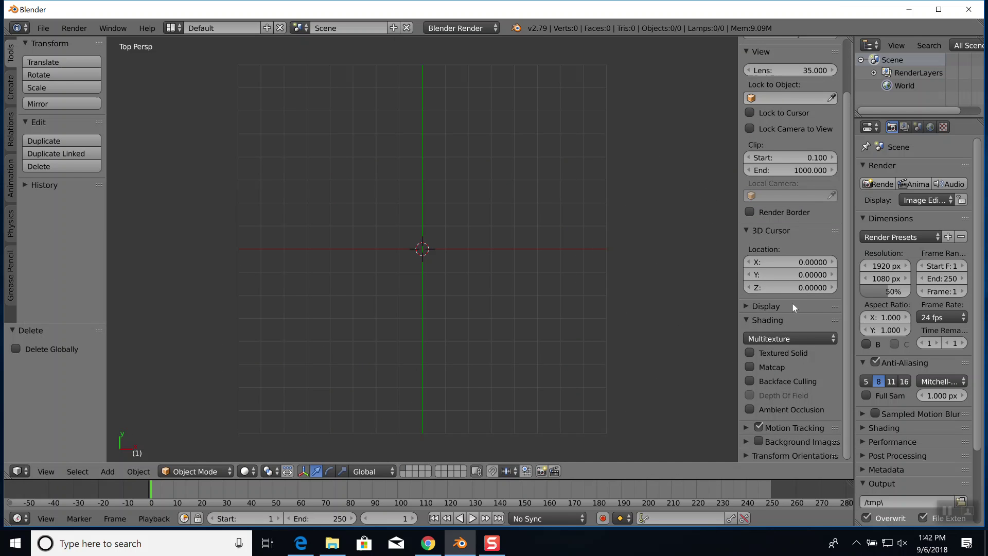
scroll(793, 292, up, 3)
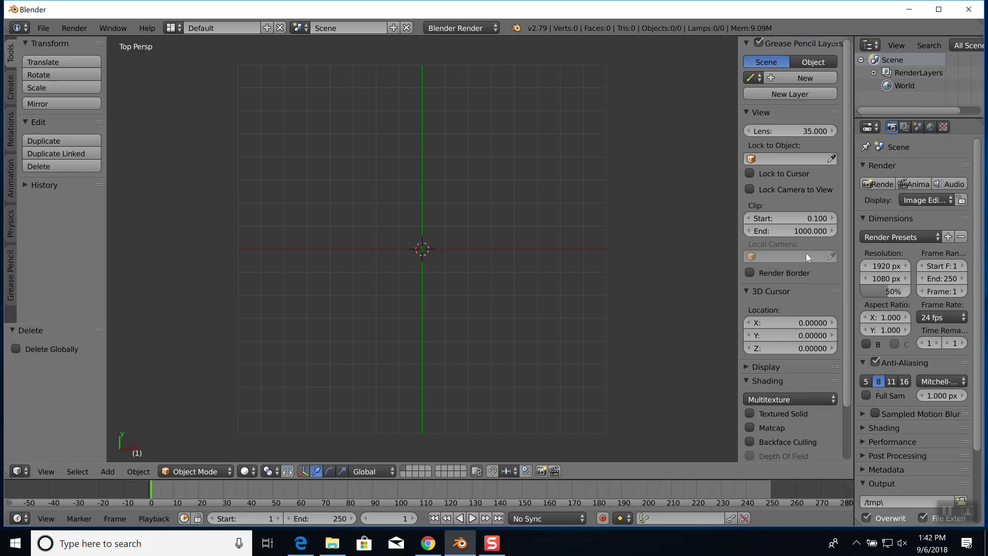
scroll(782, 257, down, 3)
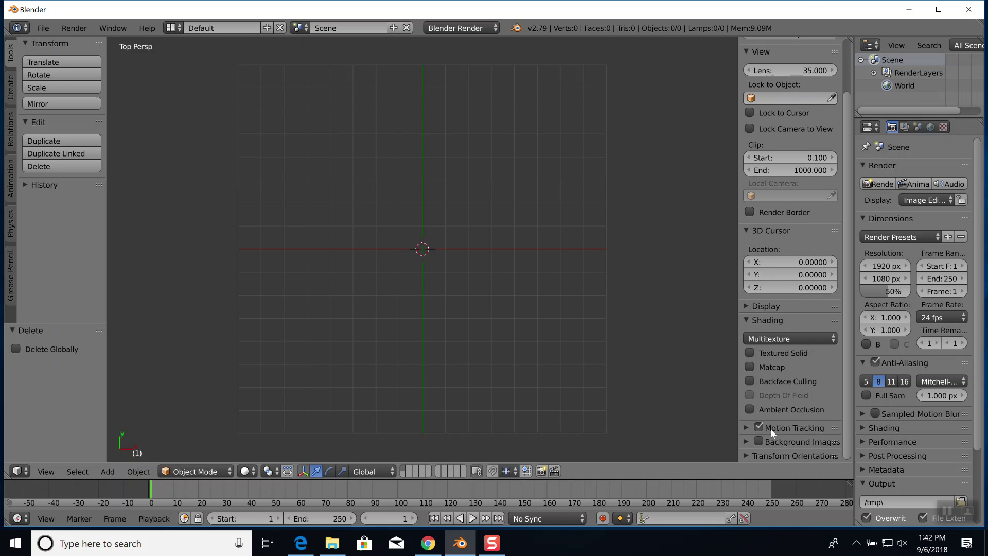
scroll(765, 288, up, 3)
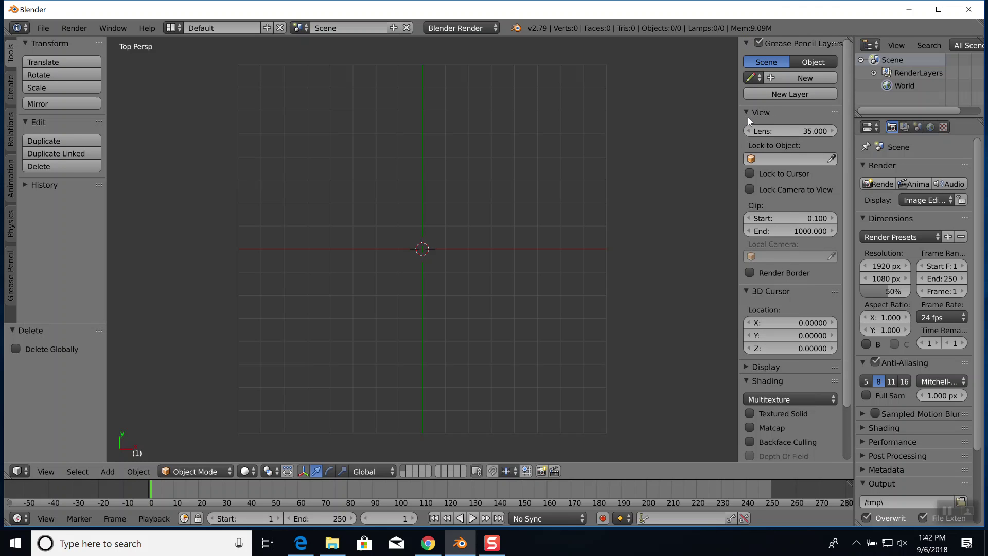
click(746, 43)
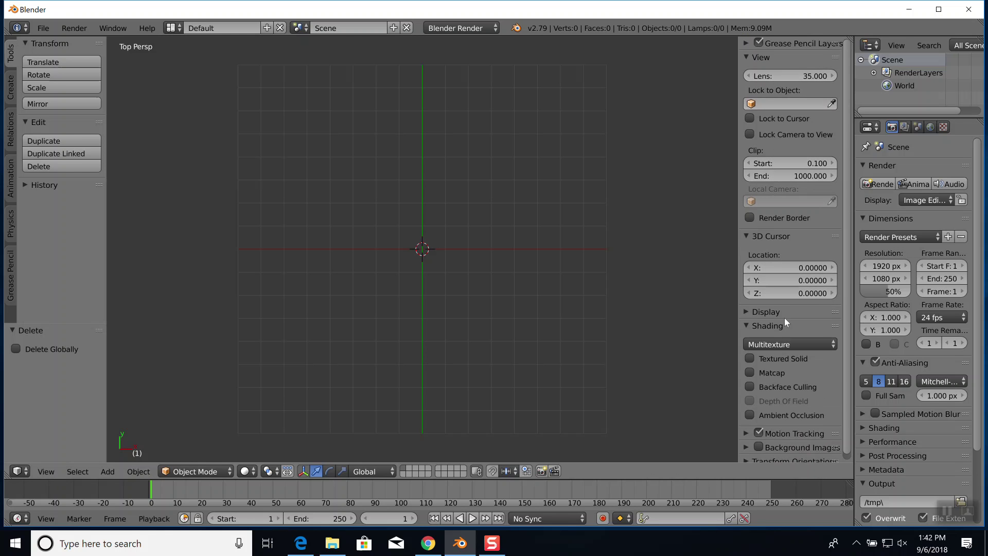
scroll(797, 398, down, 1)
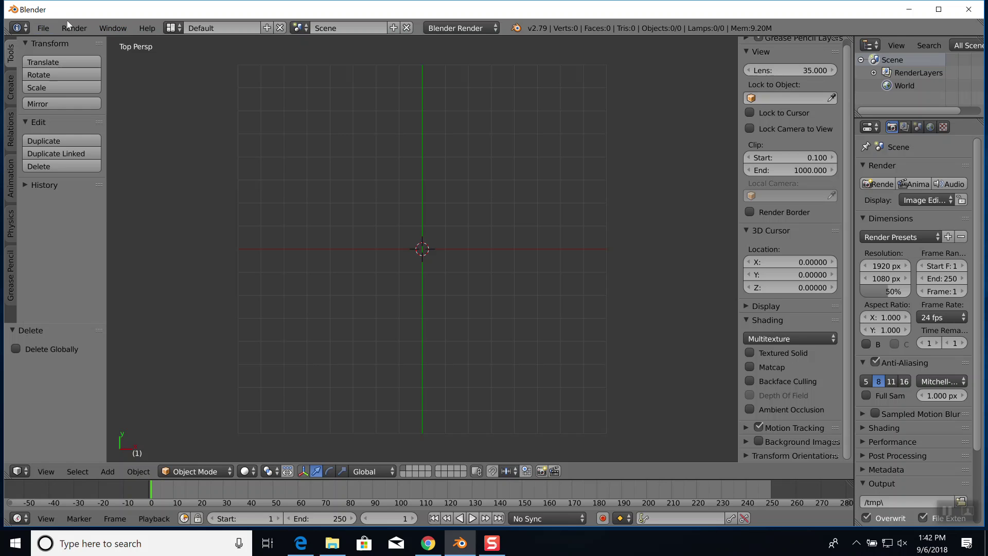
- Reload the start-up file and delete the default cube, camera and lamp
click(43, 28)
click(59, 45)
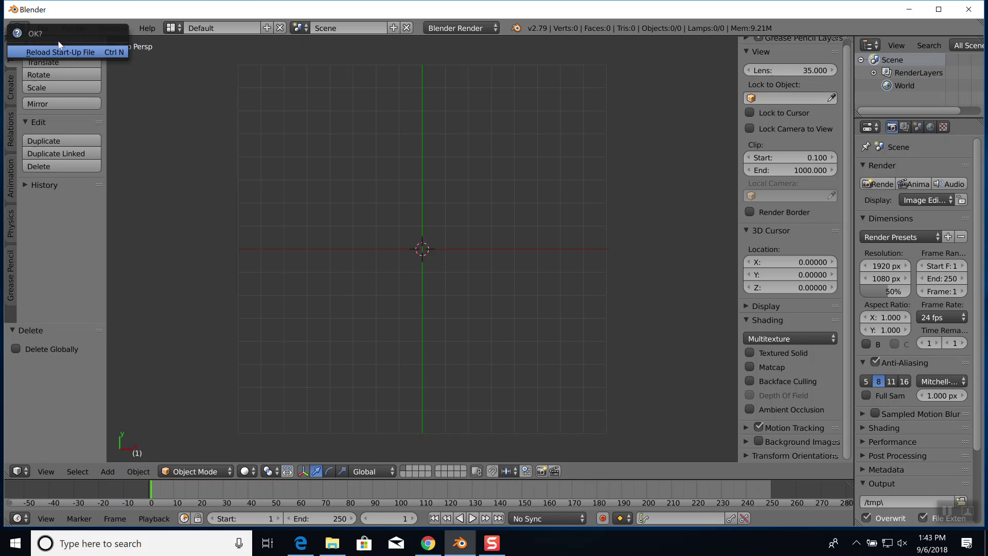
click(58, 47)
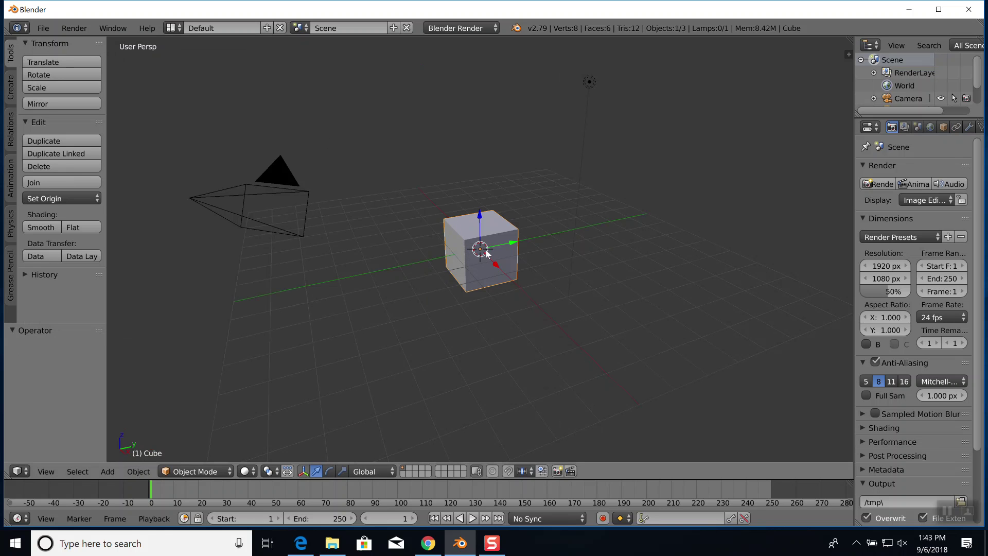
key(a)
key(a)
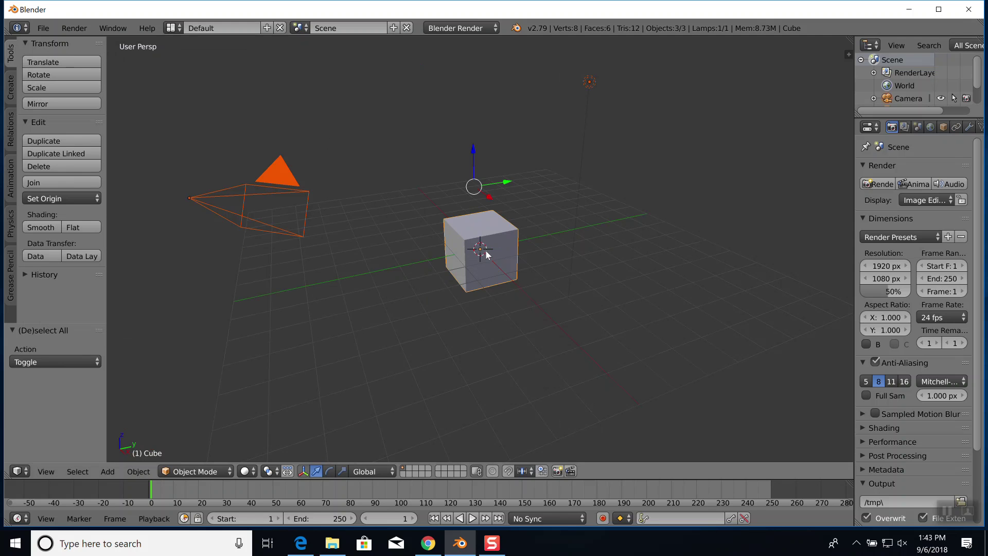
key(x)
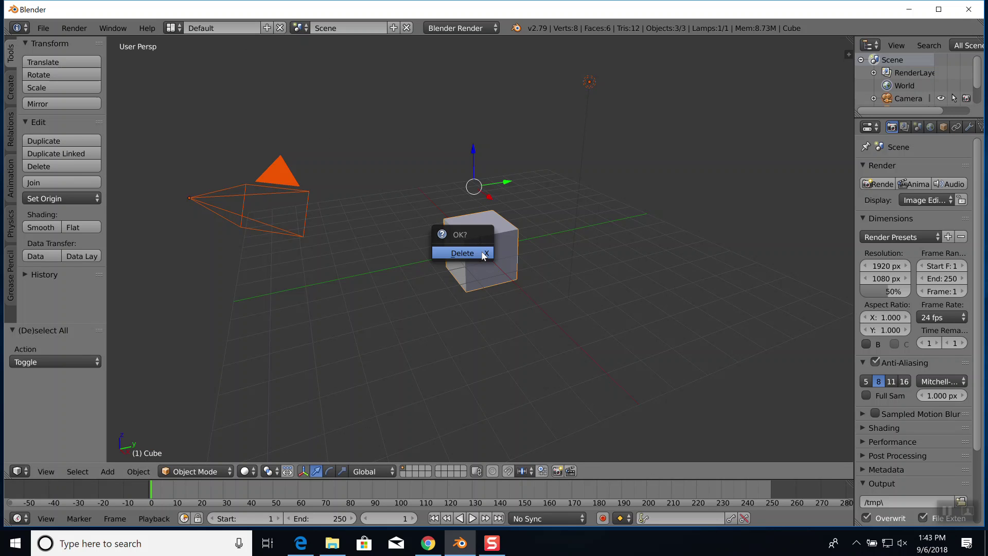
click(486, 255)
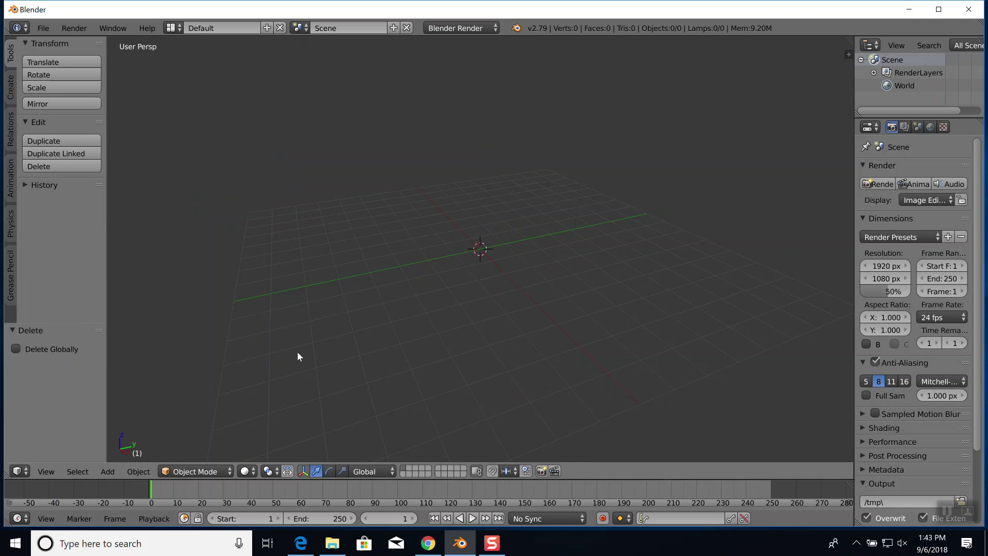
- Switch to the top view and add a Path curve at the origin
key(KP_7)
click(107, 473)
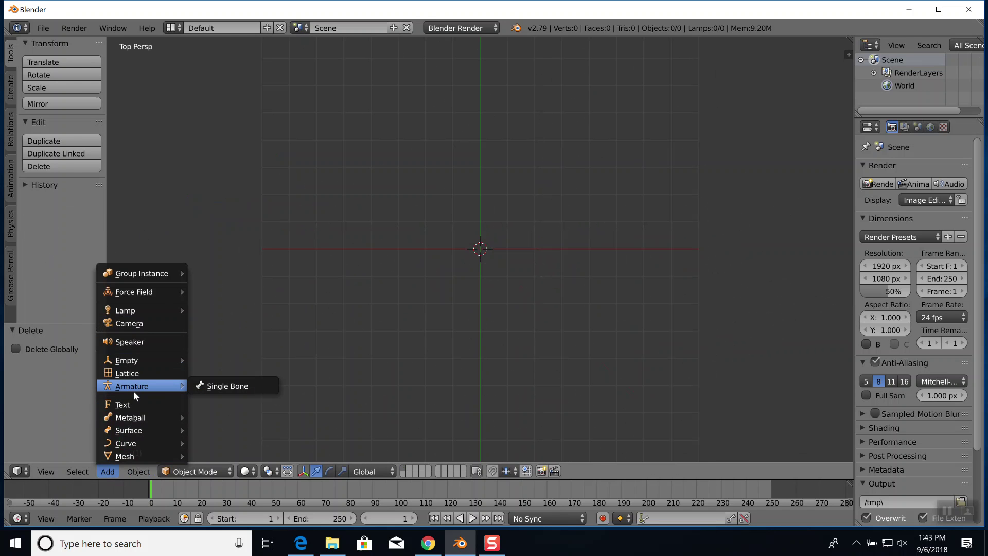
mouse_move(138, 471)
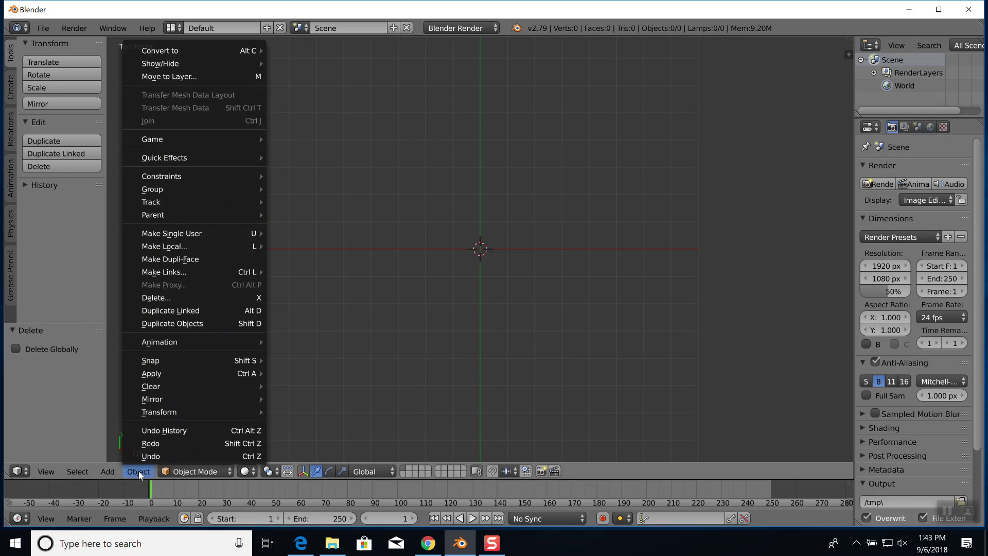
click(110, 470)
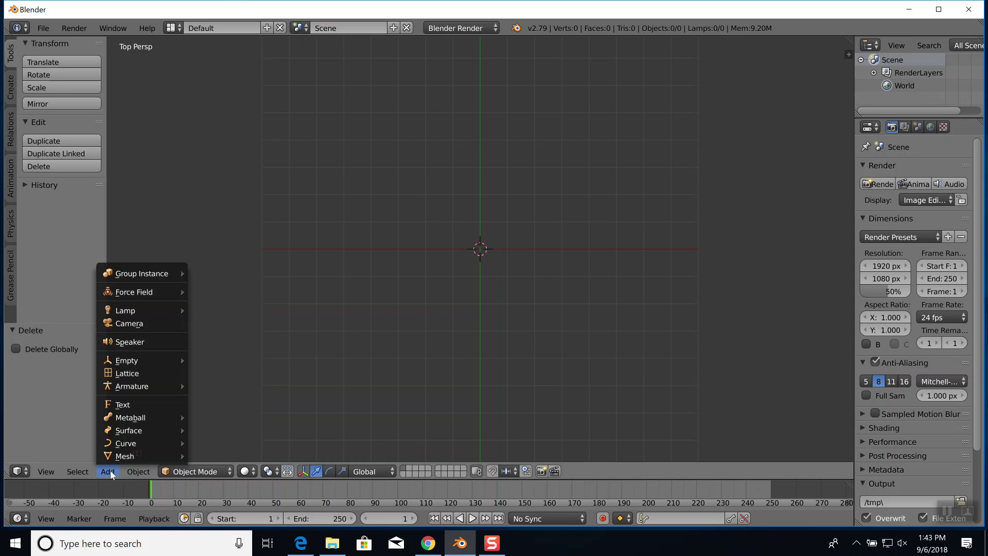
mouse_move(129, 416)
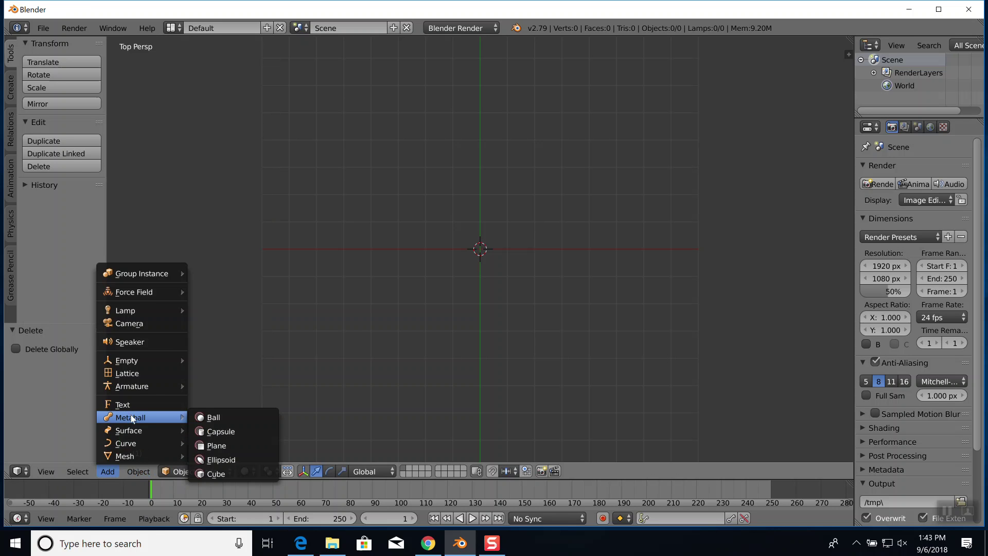
mouse_move(135, 454)
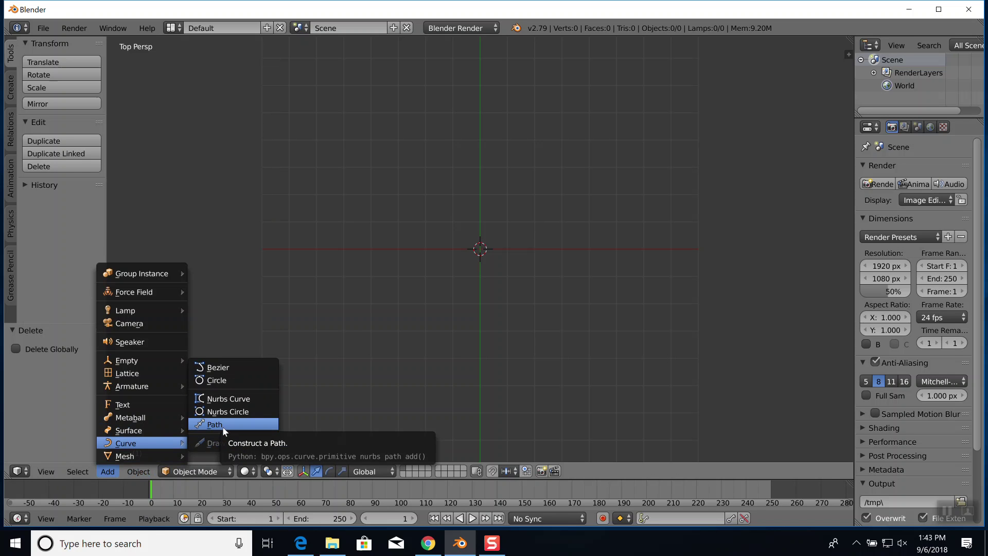
click(222, 426)
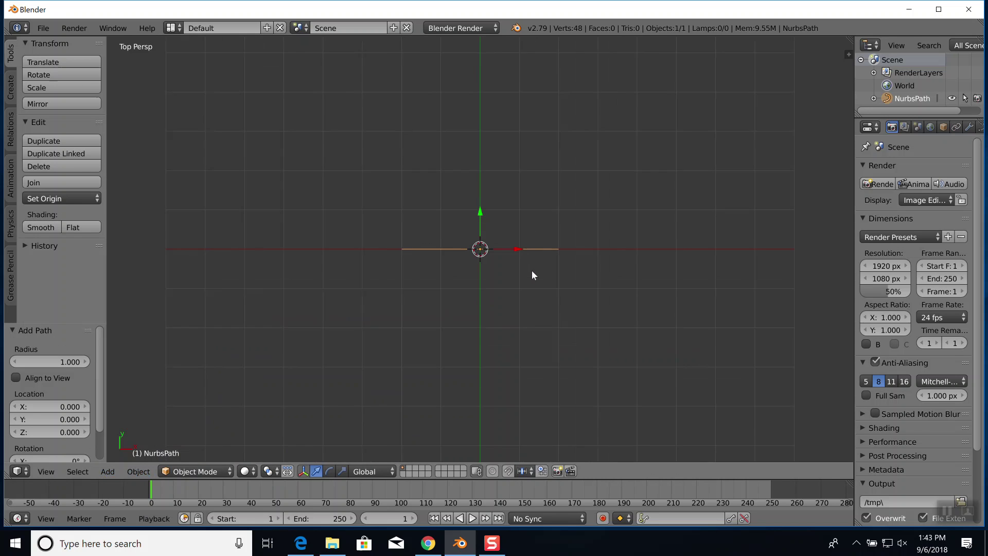
- Enter Edit Mode on the path and move its fourth control point from the left about 1.03 units up along Y
scroll(532, 267, up, 5)
scroll(532, 267, up, 2)
scroll(532, 268, up, 2)
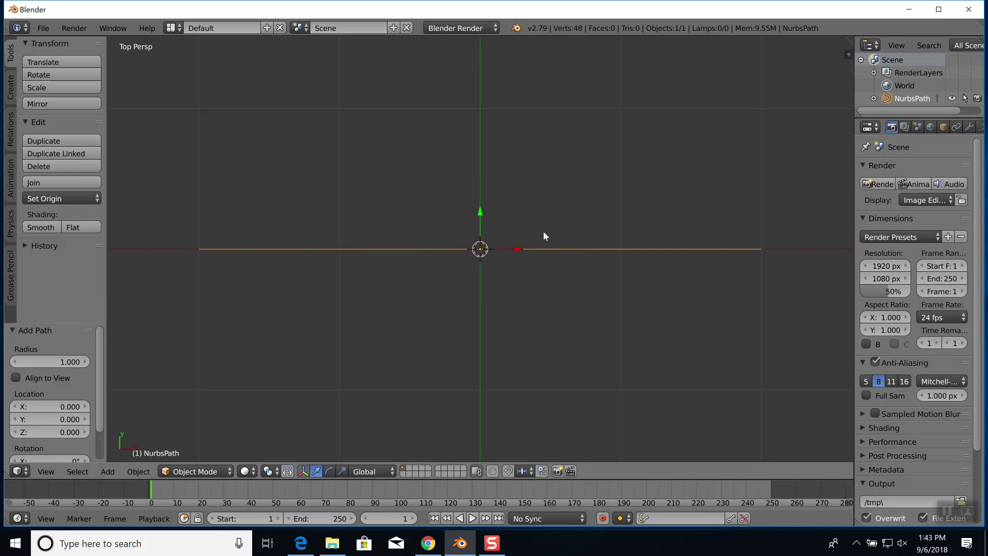
key(Tab)
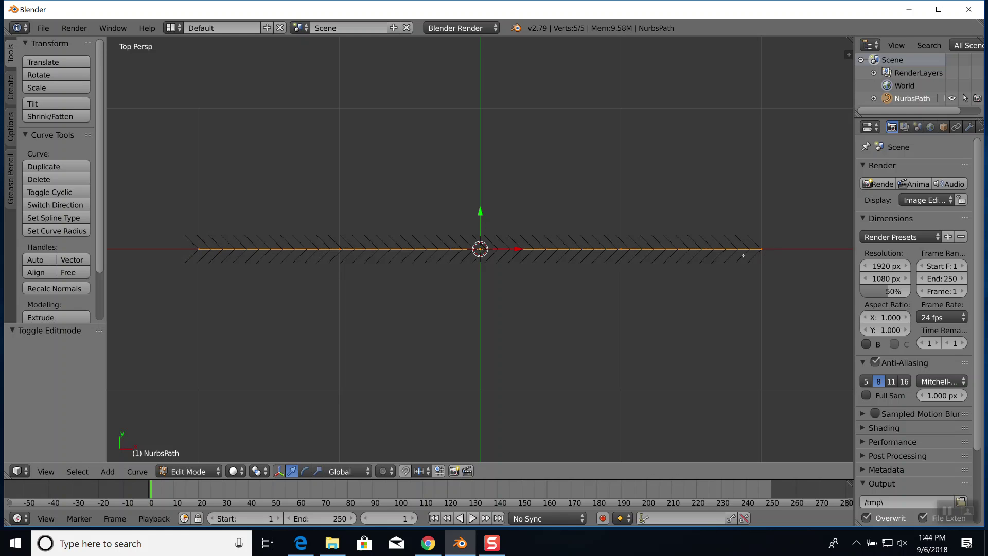
right_click(622, 249)
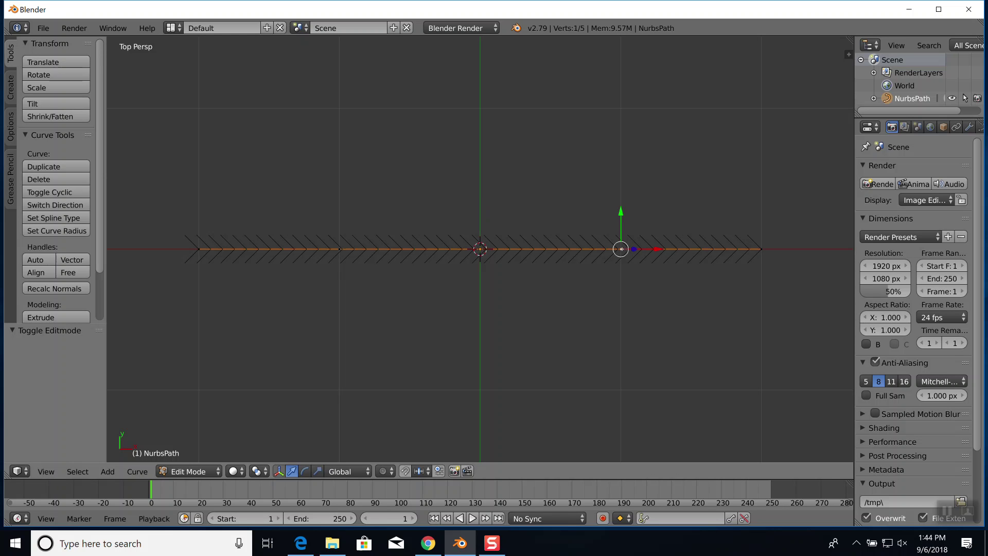
key(g)
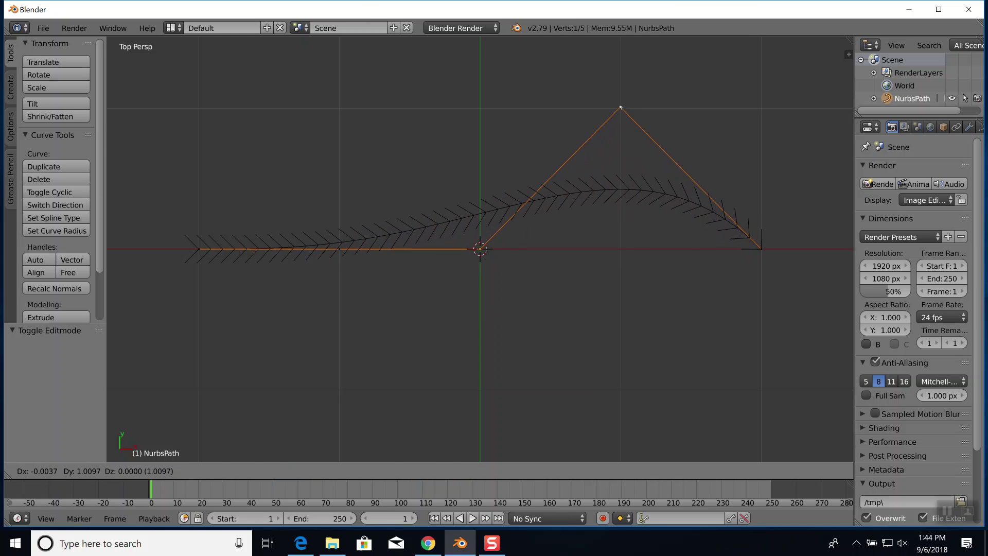
key(Escape)
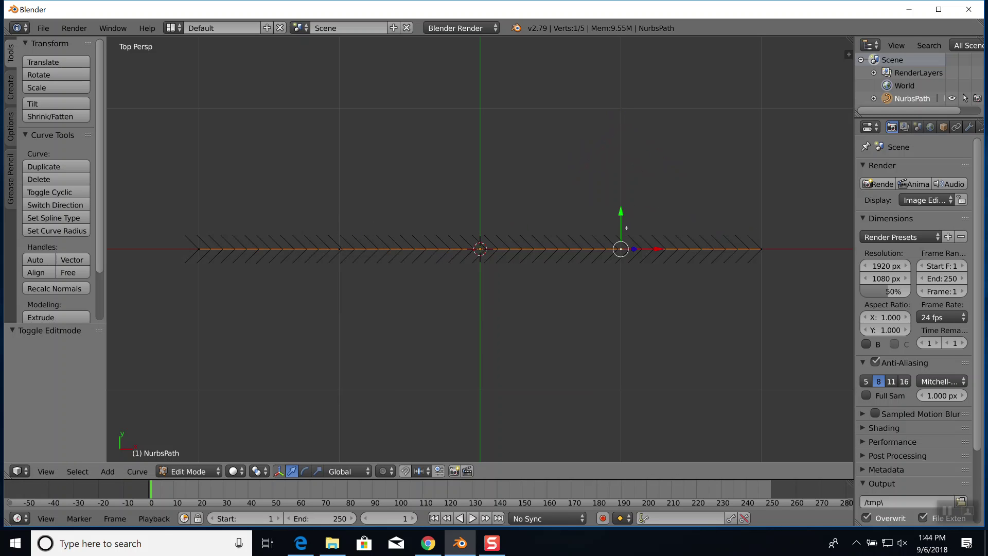
key(g)
key(y)
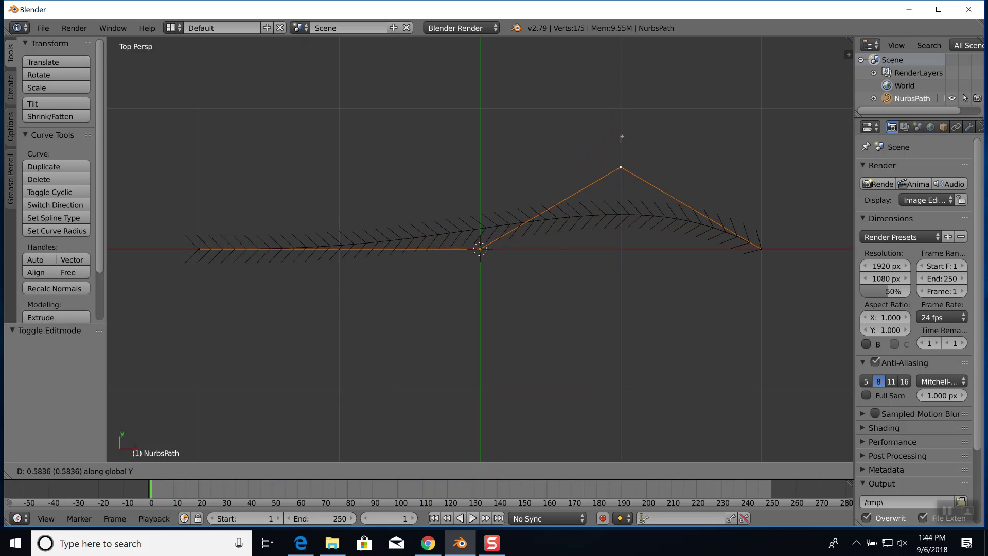
click(620, 83)
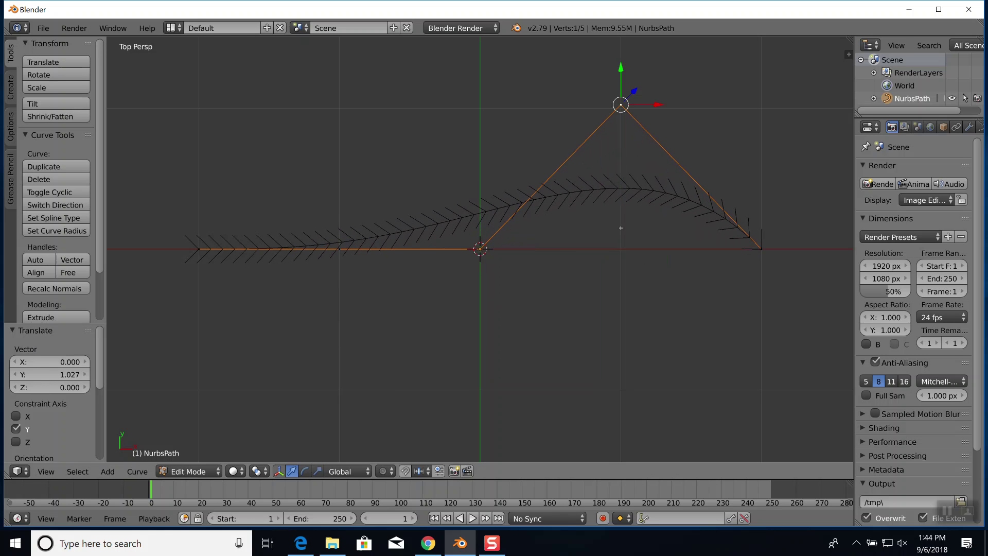
- Move the middle control point about 0.91 units down along Y, and the second from the left about 1.24 up and 0.04 along X
right_click(479, 249)
key(g)
key(y)
click(480, 375)
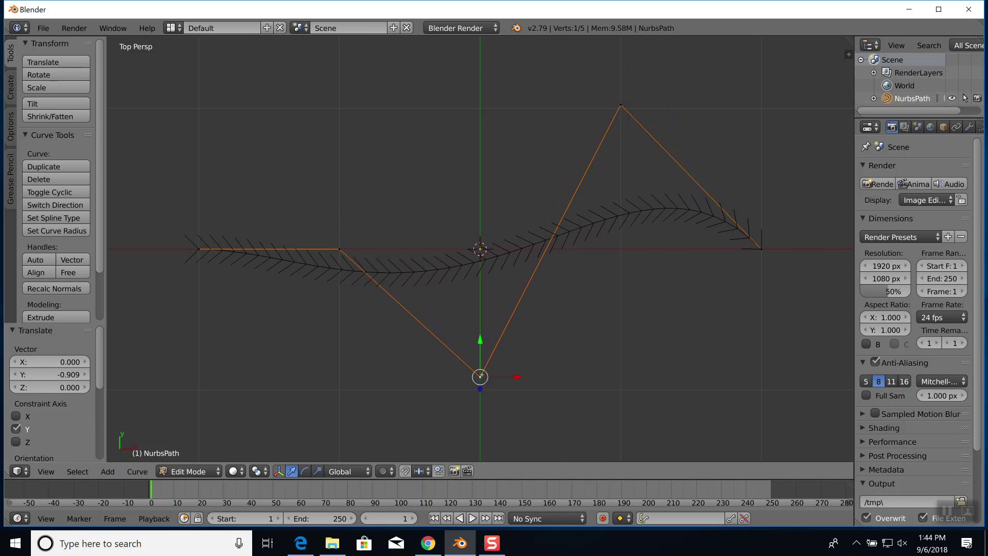
right_click(339, 249)
key(g)
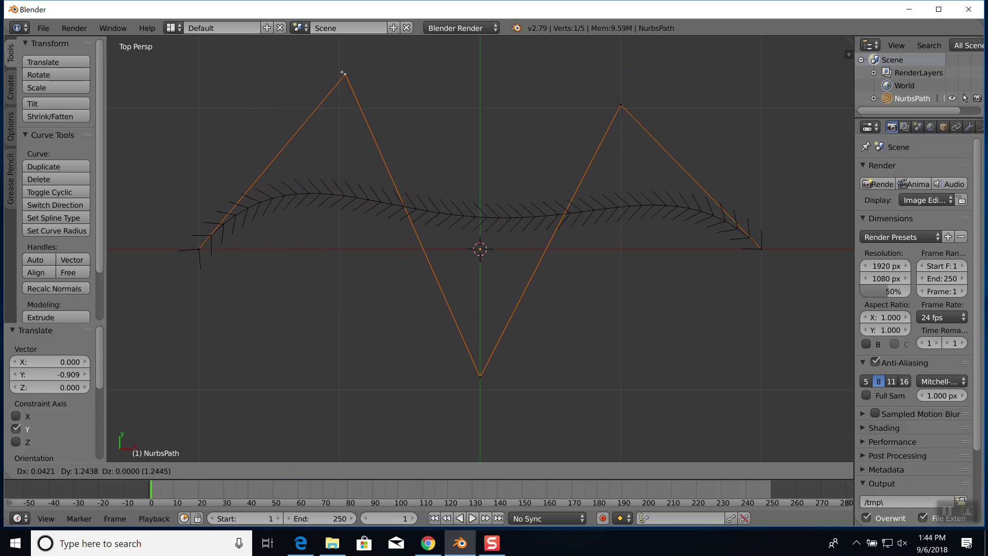
click(344, 73)
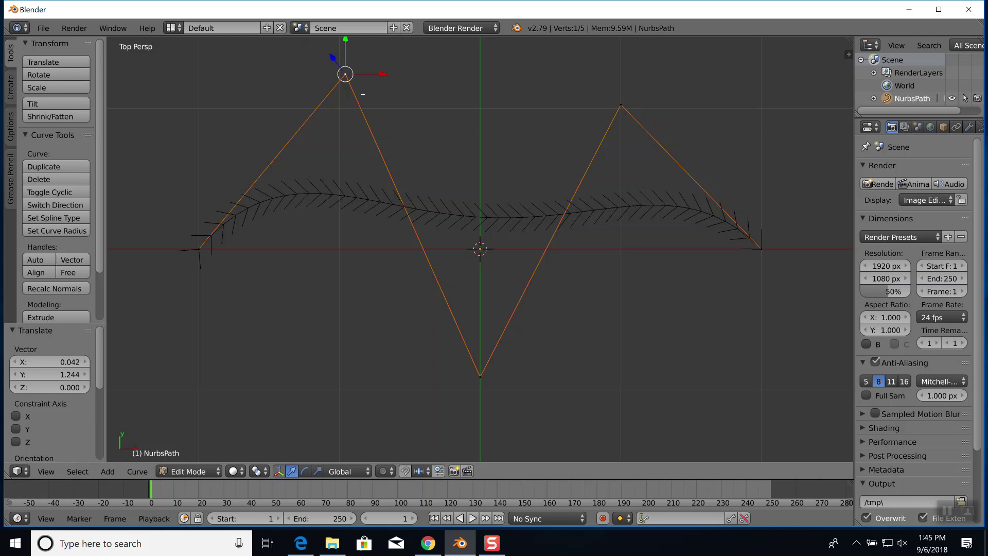
- Subdivide the segment between the second and middle control points, and move the new point about 0.84 along X and 0.91 along Y
shift+right_click(480, 373)
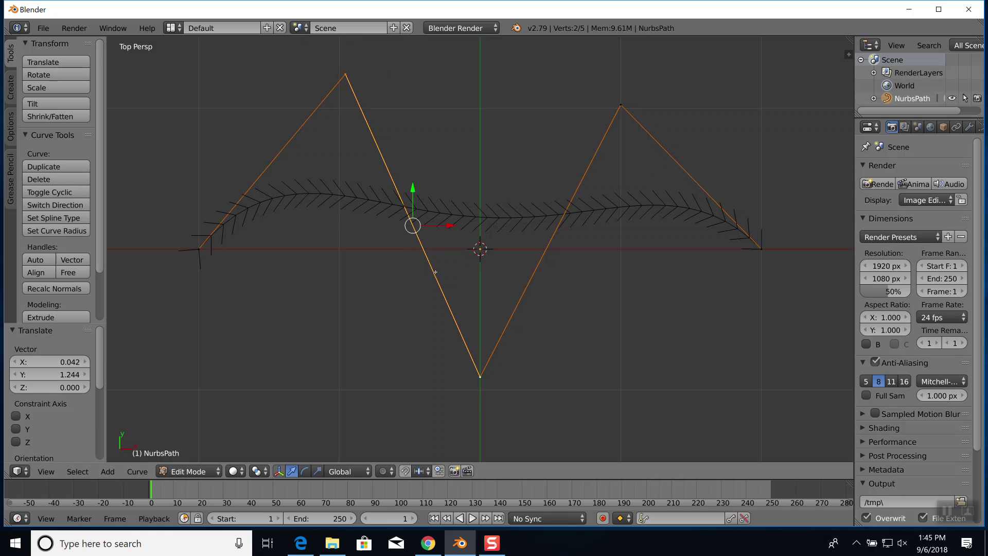
key(w)
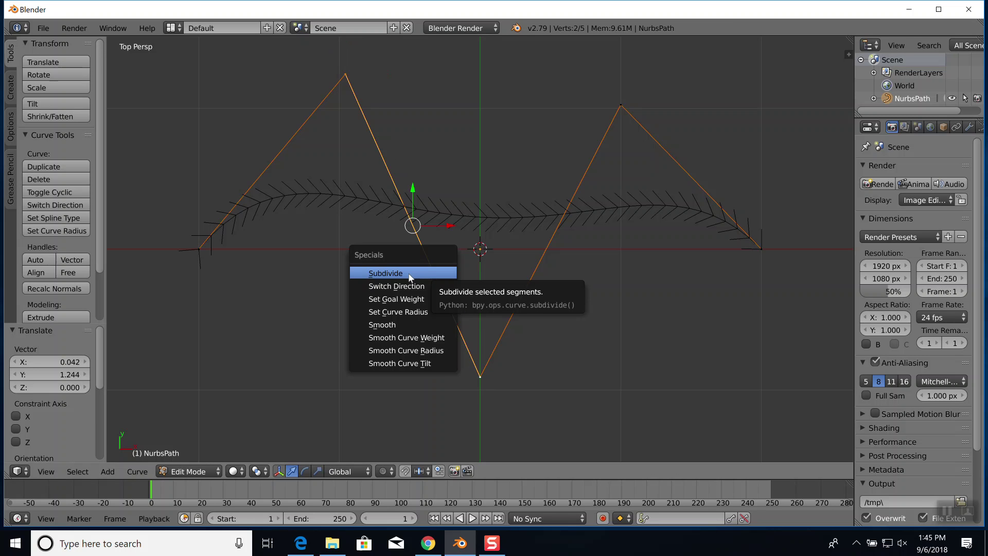
click(386, 273)
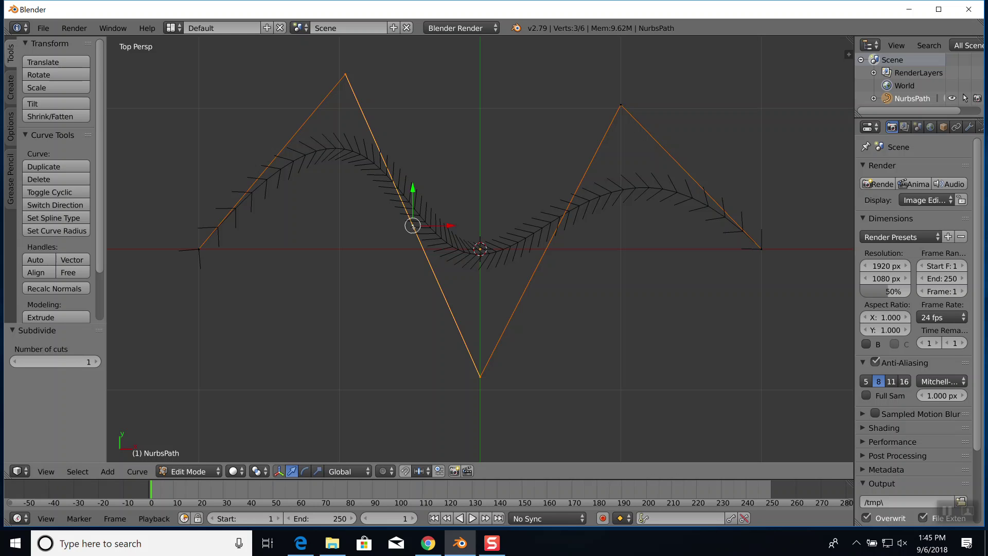
right_click(412, 226)
key(g)
click(531, 98)
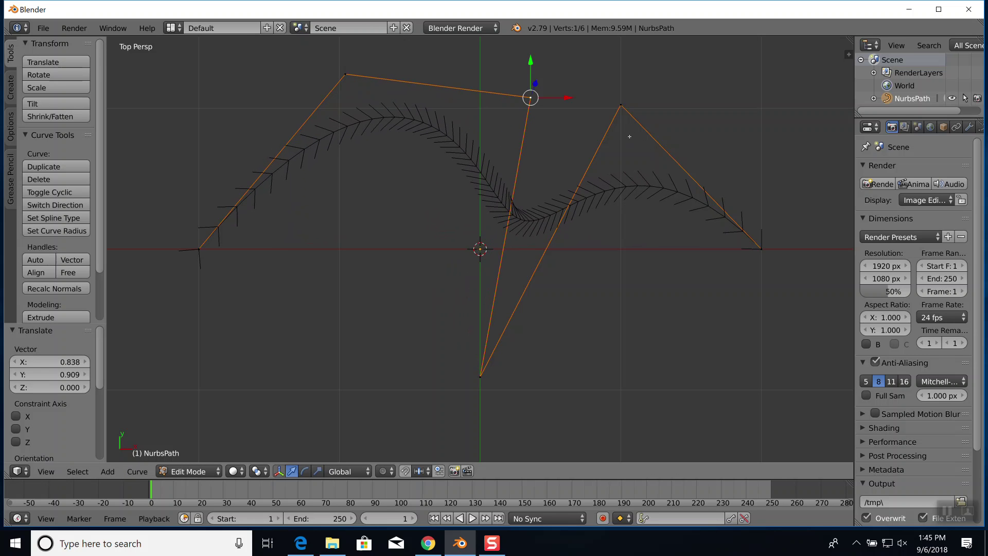
- Subdivide the segment from the lowest control point to the right-hand peak, and move the new point about 1.01 along X and -1.22 along Y
right_click(620, 109)
shift+right_click(481, 377)
key(w)
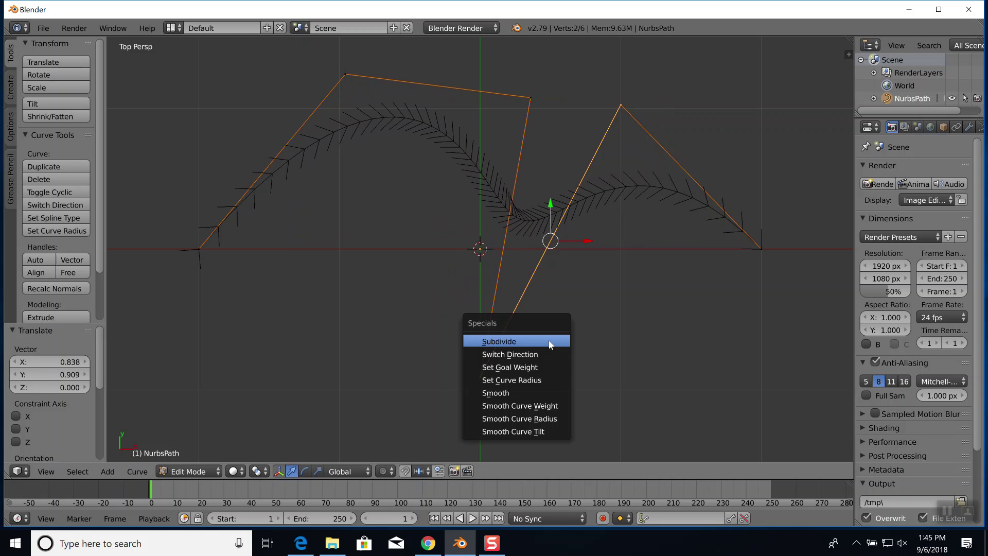
click(527, 343)
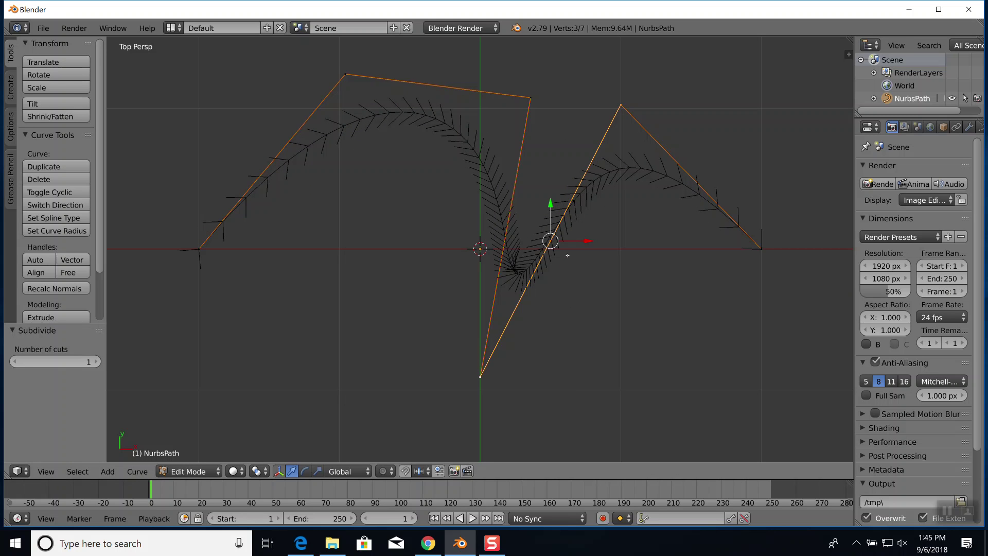
right_click(550, 241)
key(g)
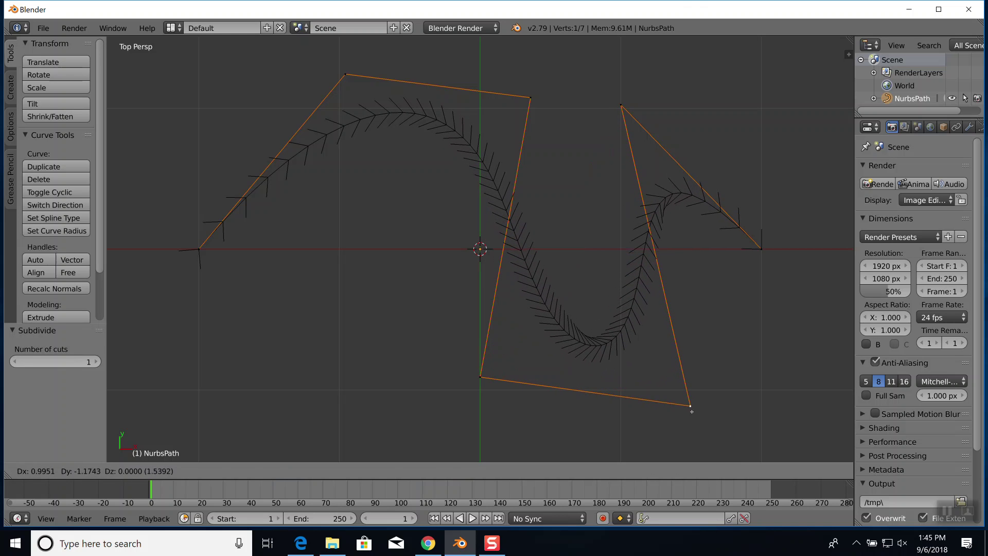
click(692, 411)
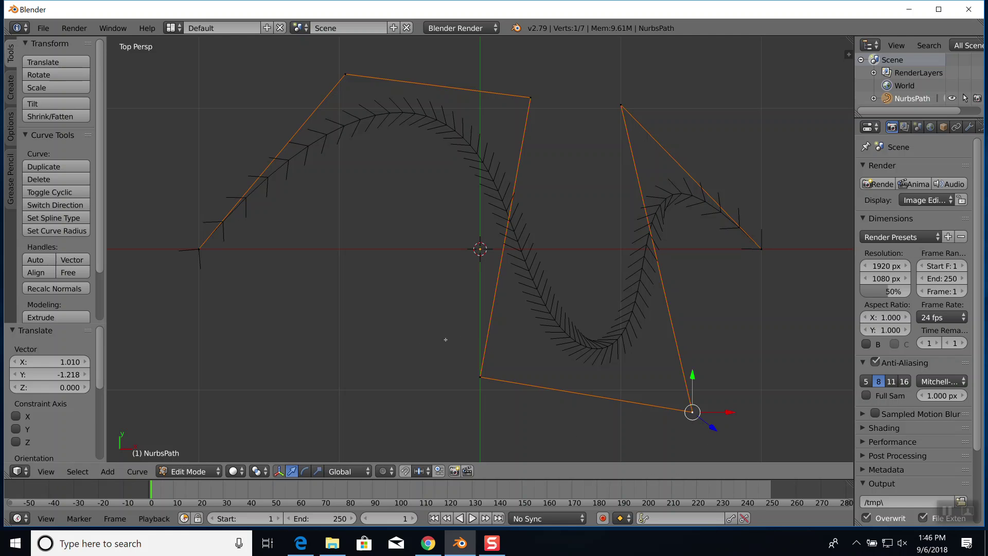
- Select and deselect all control points, and select the two lowest ones with a box selection
key(a)
key(a)
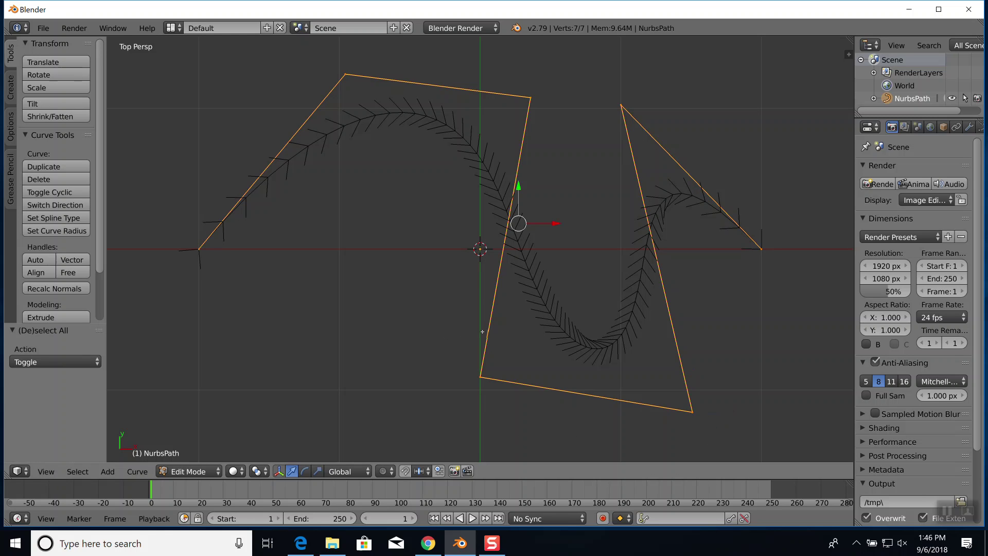
key(a)
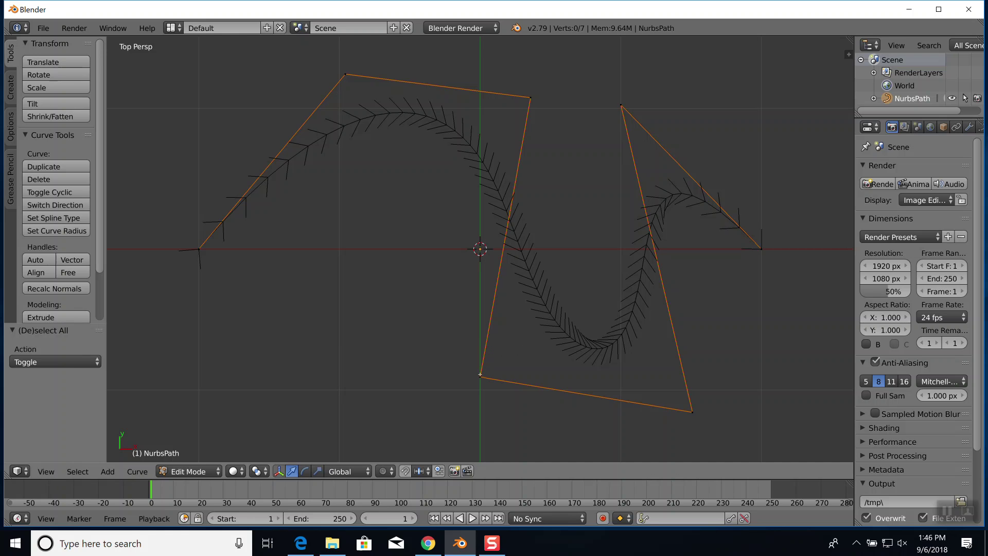
key(b)
drag(441, 341, 789, 441)
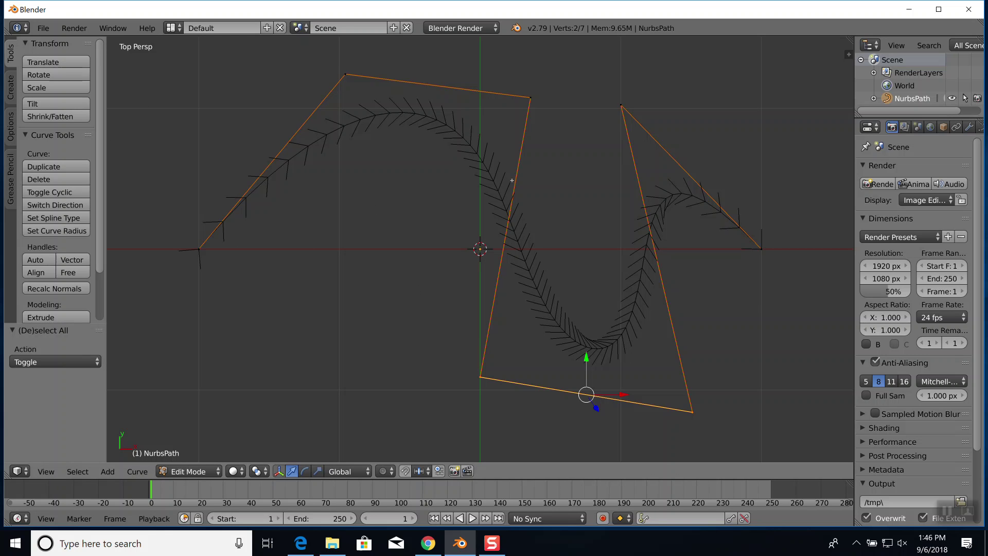
- Select the two upper-left control points of the path and look through the curve specials options without applying any
right_click(346, 72)
key(w)
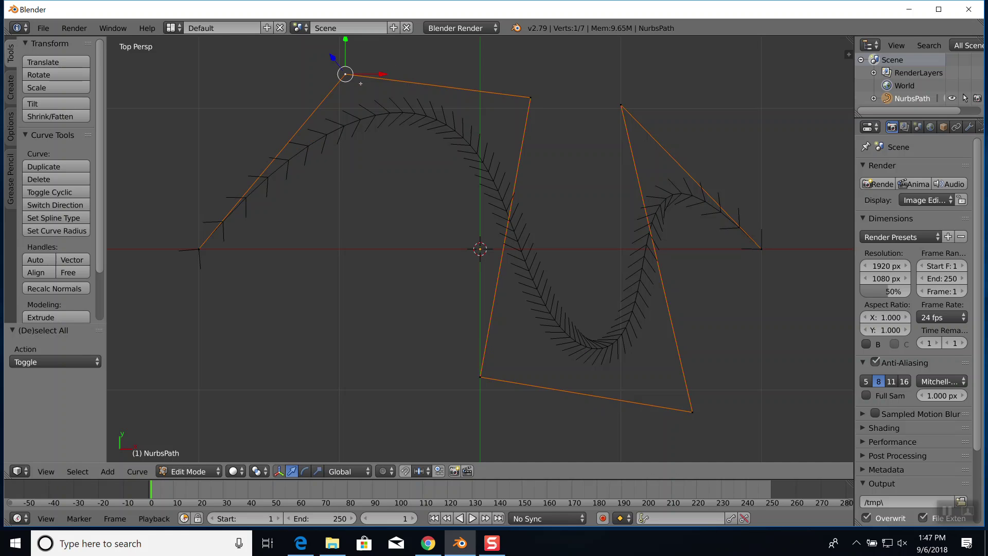
shift+right_click(526, 99)
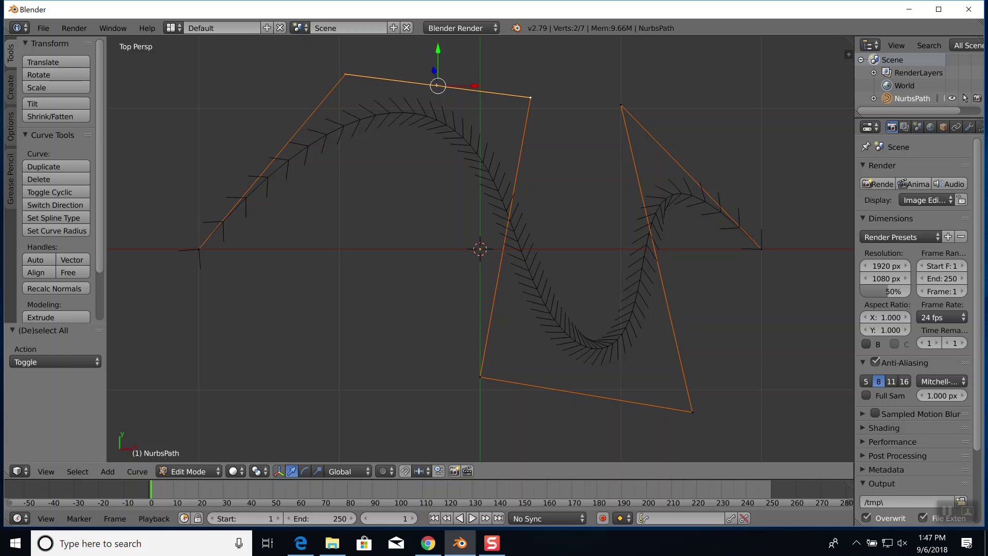
key(w)
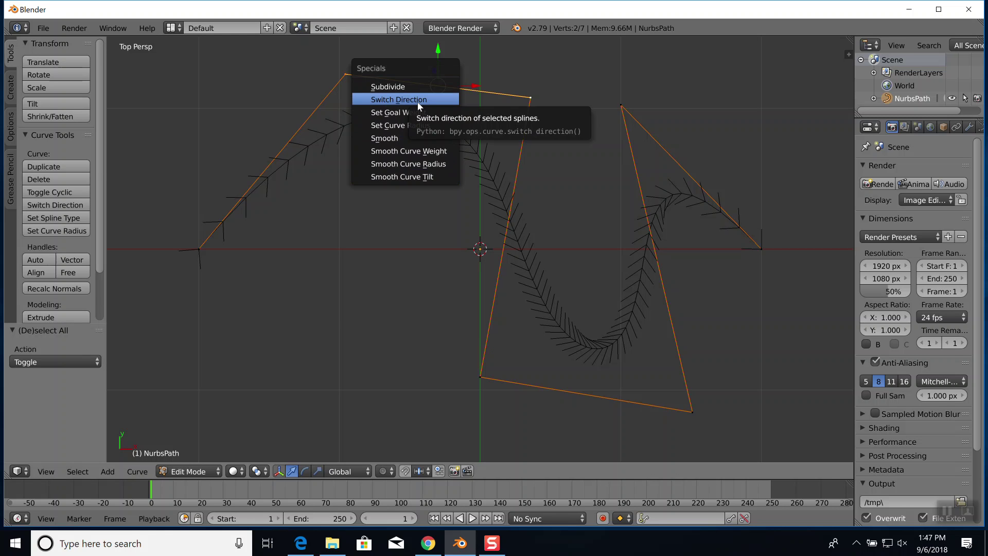
click(456, 103)
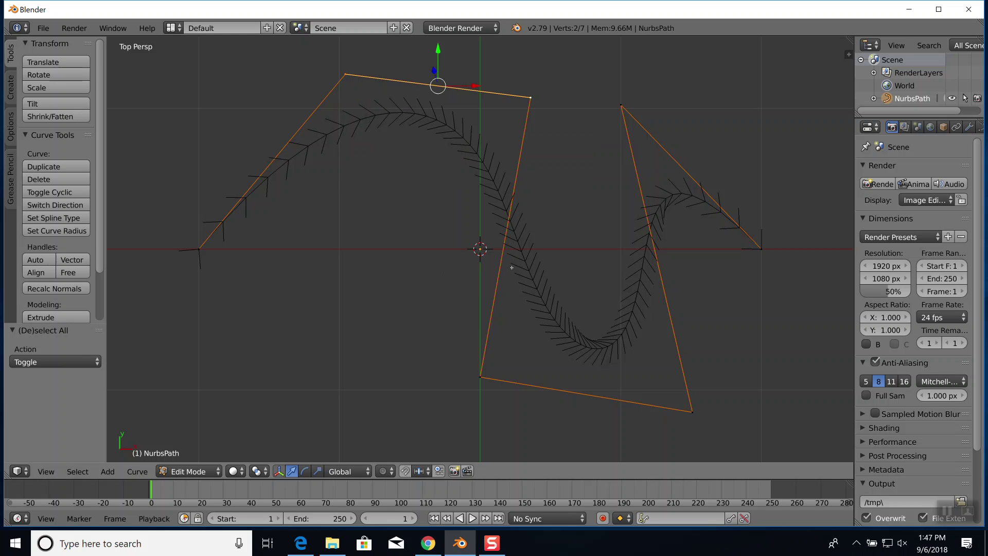
- Return to Object Mode, deselect everything and add a cube with the 3D cursor placed at the path's left end
key(Tab)
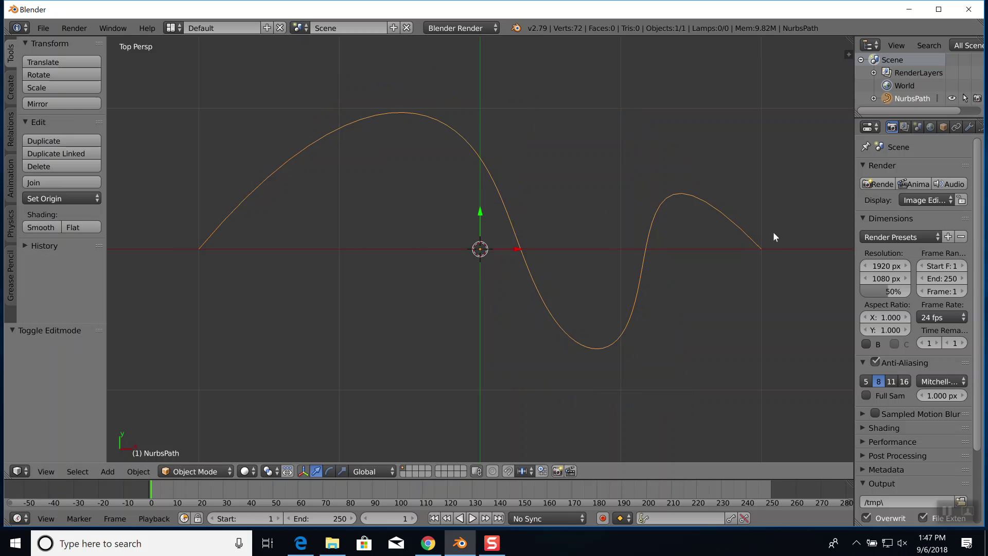
click(198, 248)
key(a)
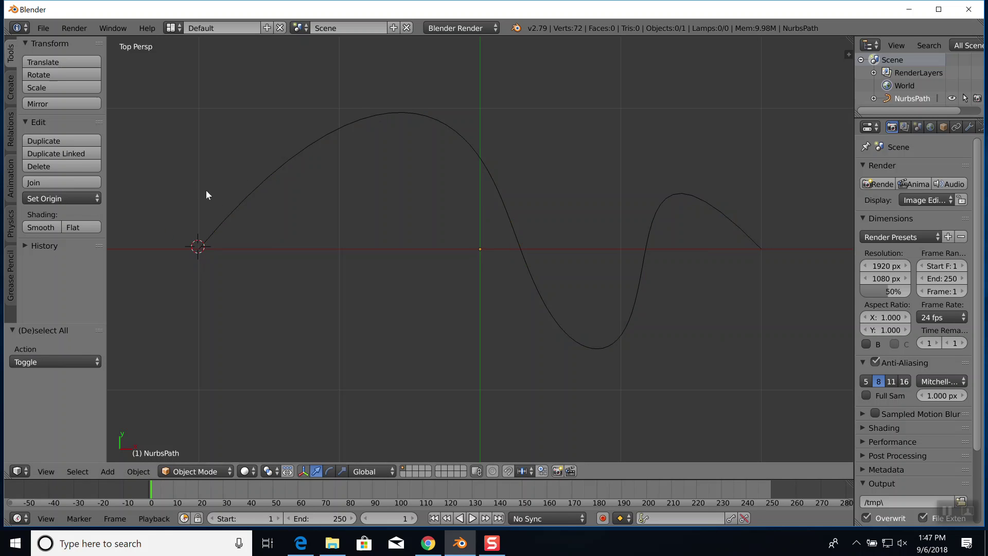
click(11, 89)
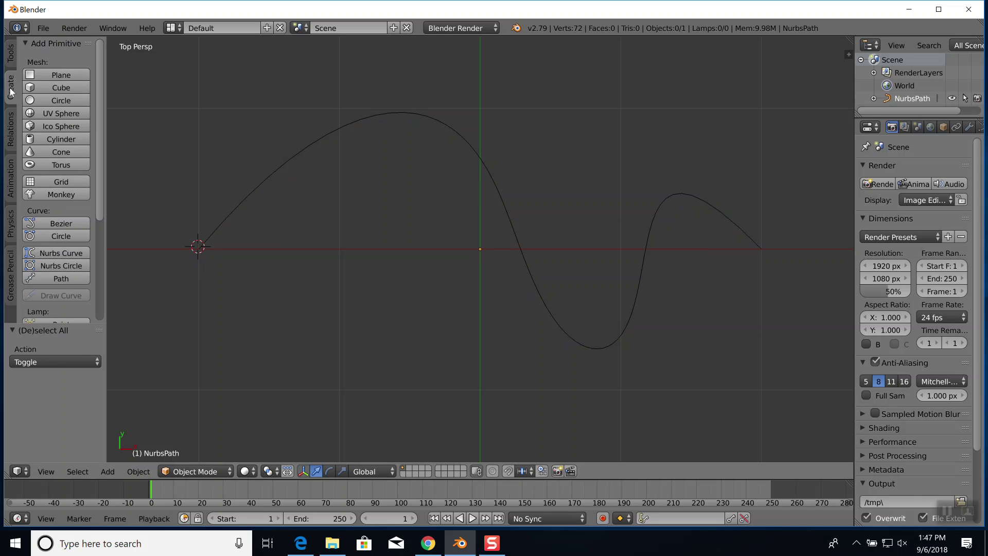
click(62, 88)
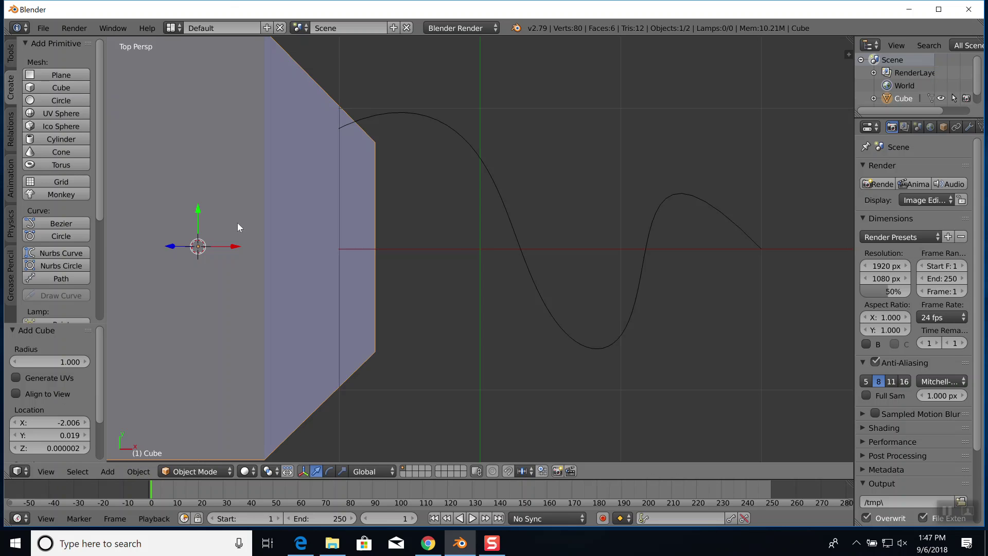
- Scale the cube down uniformly to about 0.066
key(s)
right_click(253, 212)
key(s)
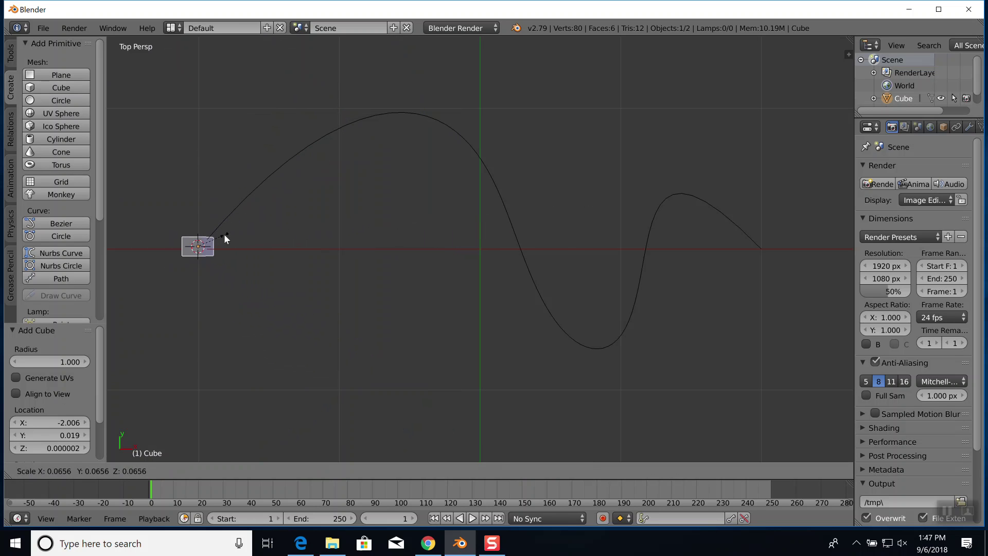
click(223, 234)
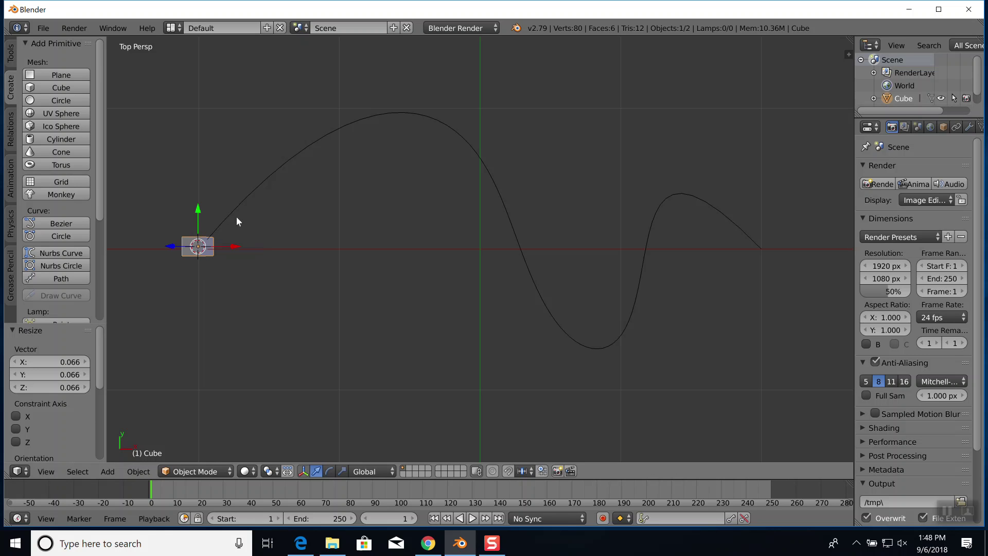
- Parent the cube to the NURBS path with the Follow Path option
shift+right_click(245, 194)
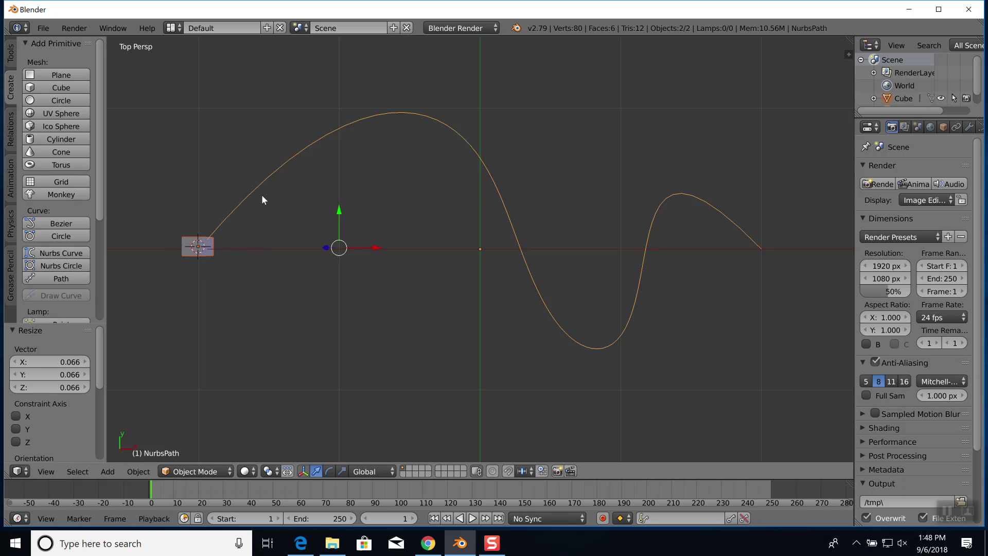
key(ctrl+p)
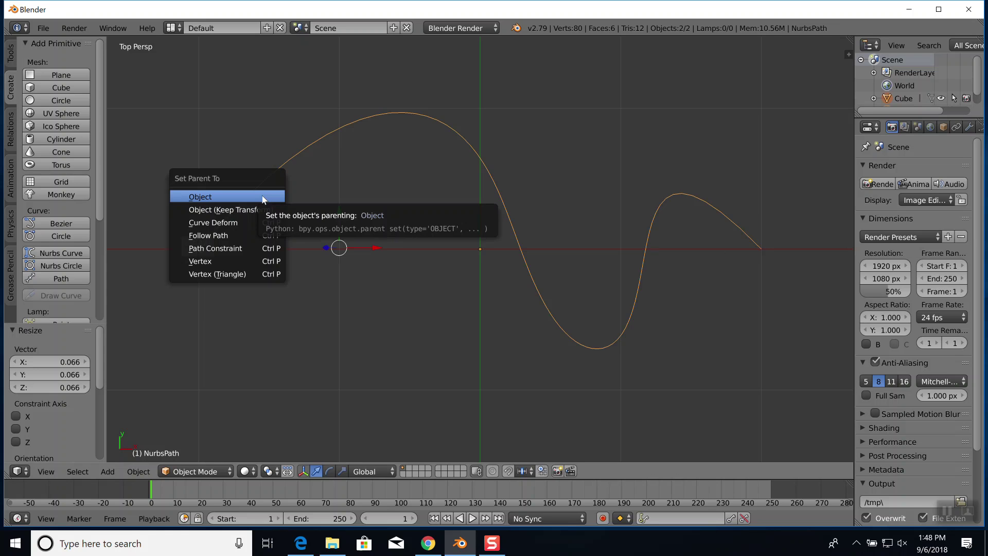
click(232, 236)
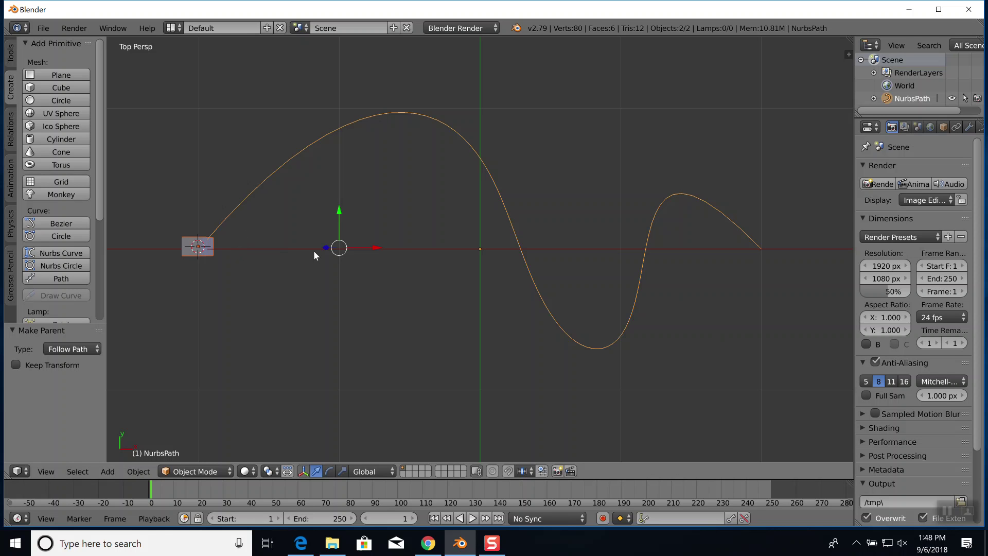
- Play the animation, watch the cube travel along the path from a perspective angle, and stop playback
key(alt+a)
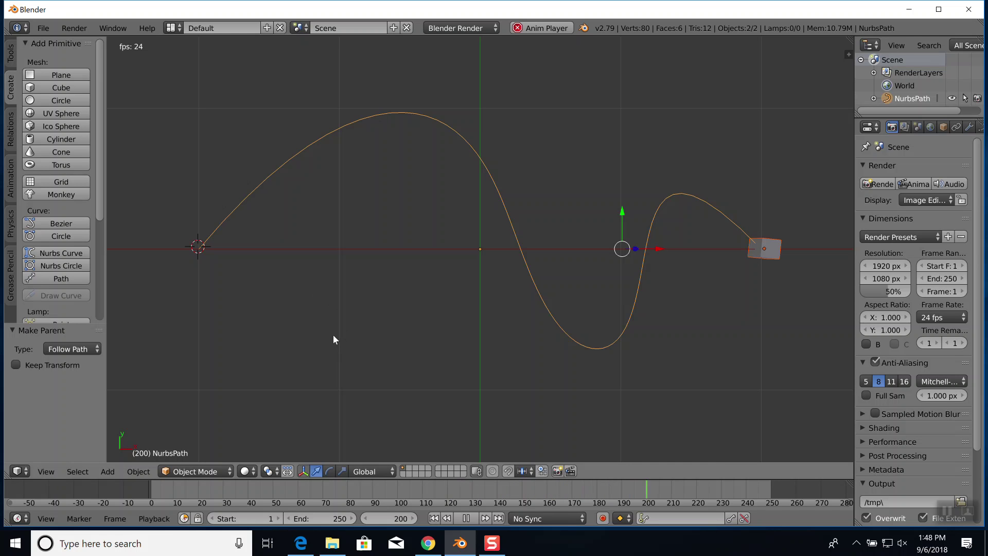
middle_drag(333, 335, 339, 332)
middle_drag(439, 338, 433, 298)
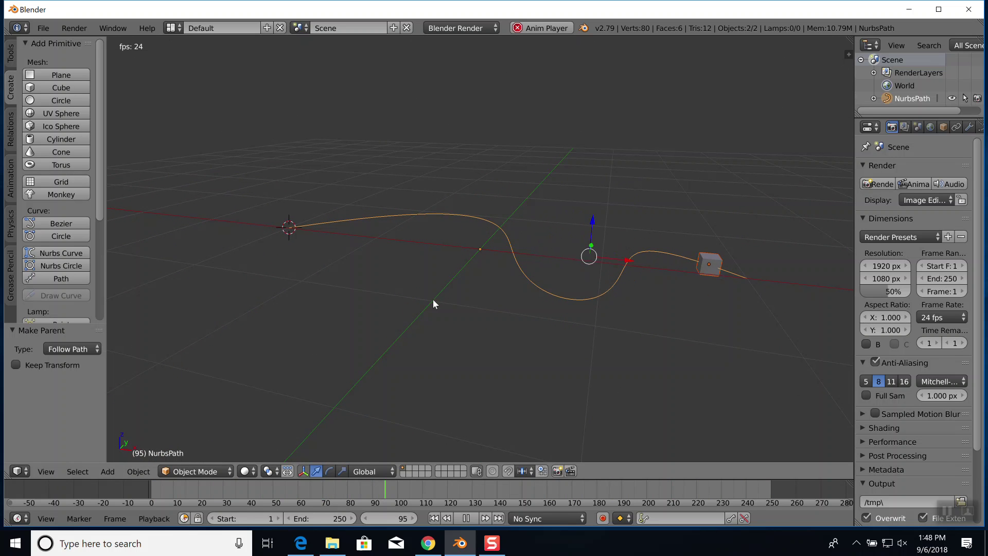
middle_drag(437, 303, 443, 303)
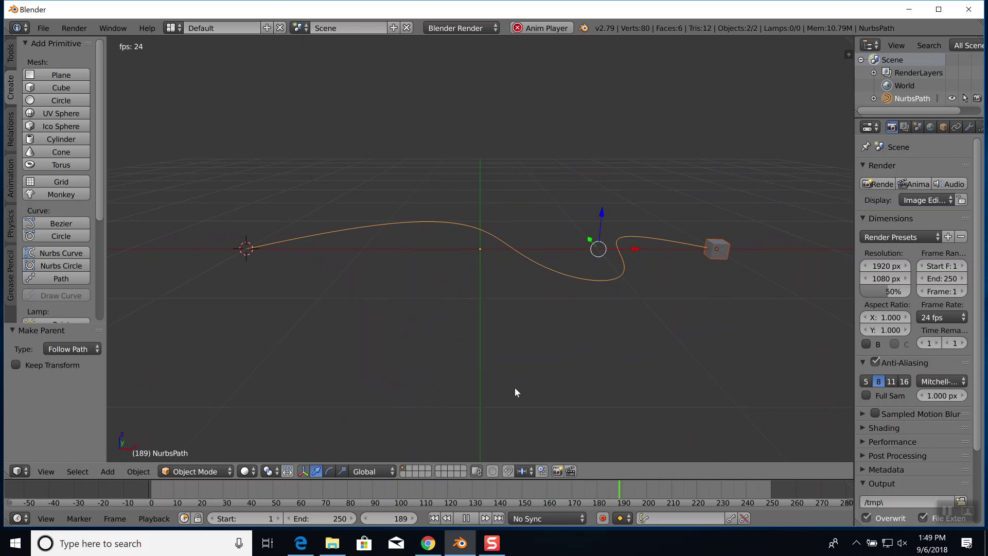
click(508, 492)
click(503, 493)
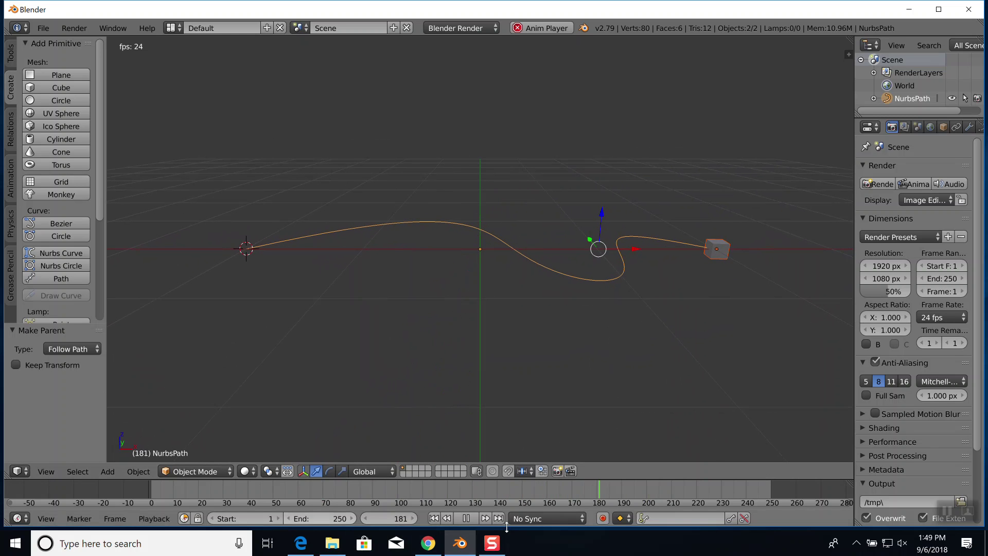
click(466, 518)
- Set the animation's end frame to 102, play the shortened animation and stop it
click(517, 487)
key(alt+shift+a)
key(alt+a)
drag(396, 487, 390, 488)
click(402, 489)
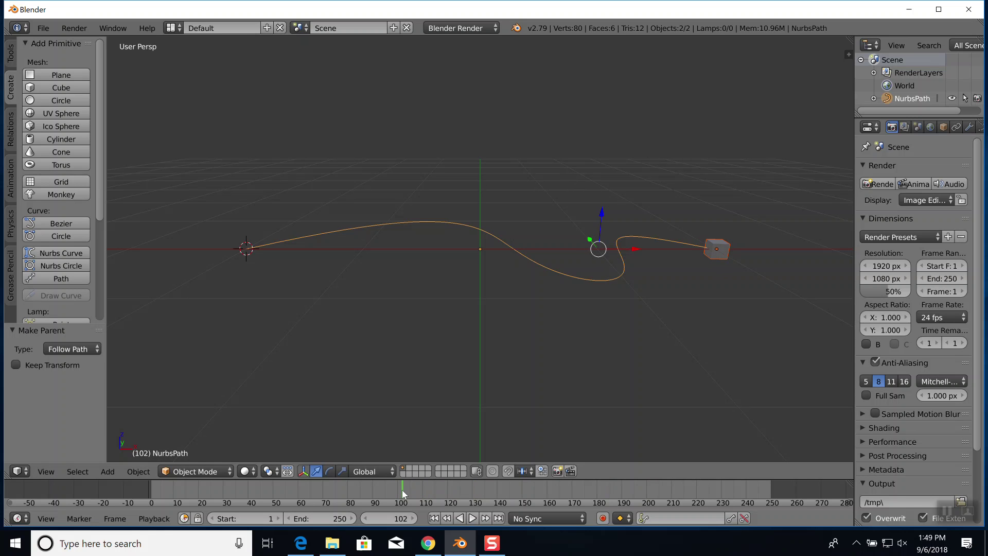
key(e)
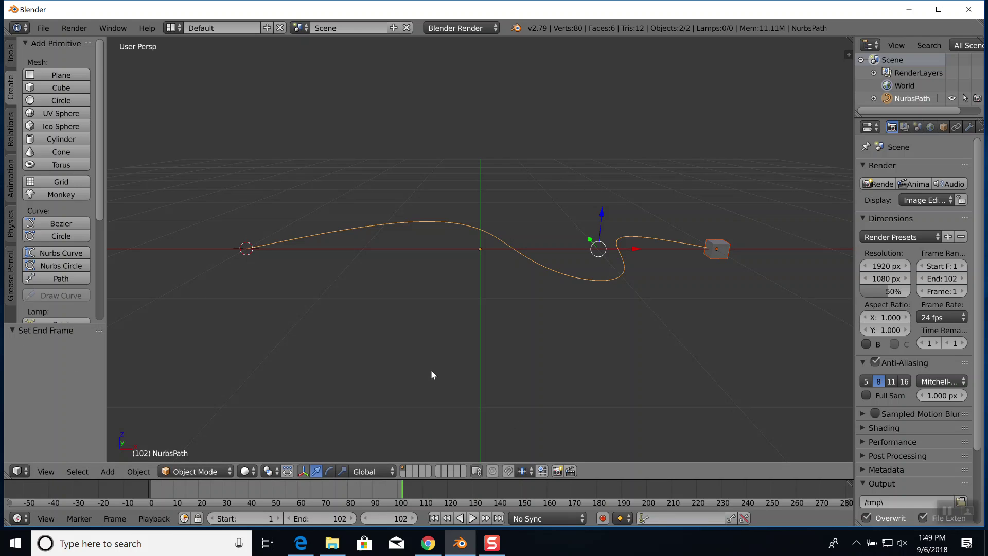
key(alt+a)
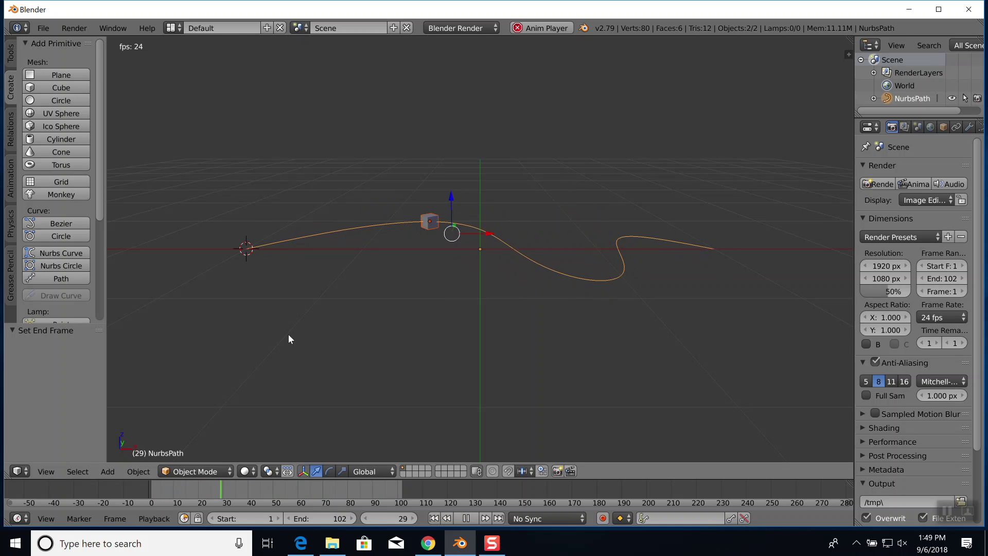
click(465, 519)
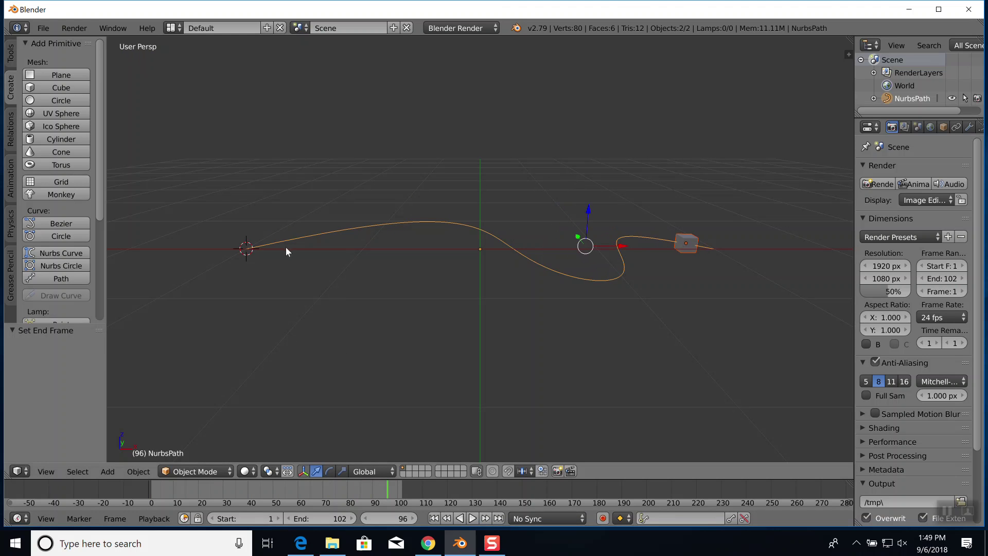
- Delete the cube and the path, and return to the top view of the empty scene
key(a)
key(a)
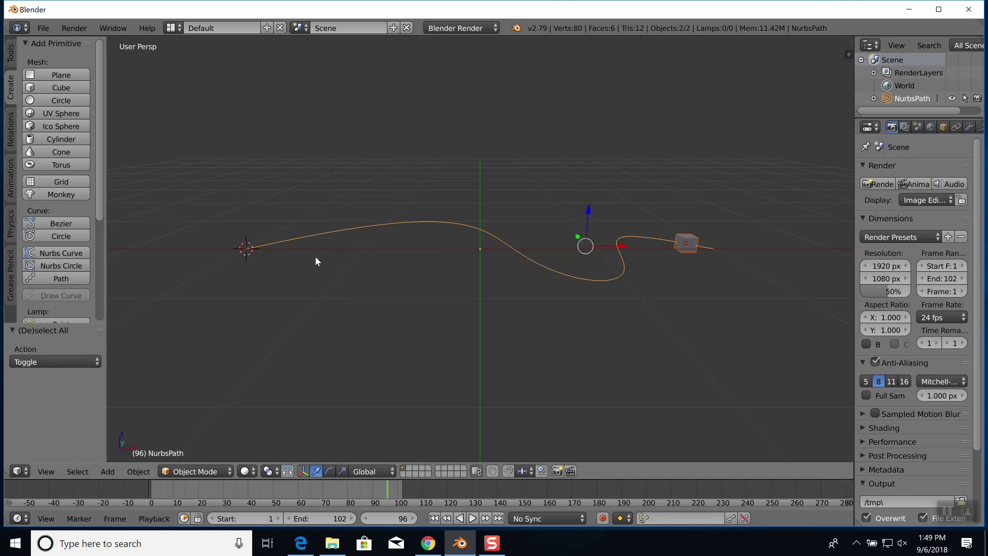
key(x)
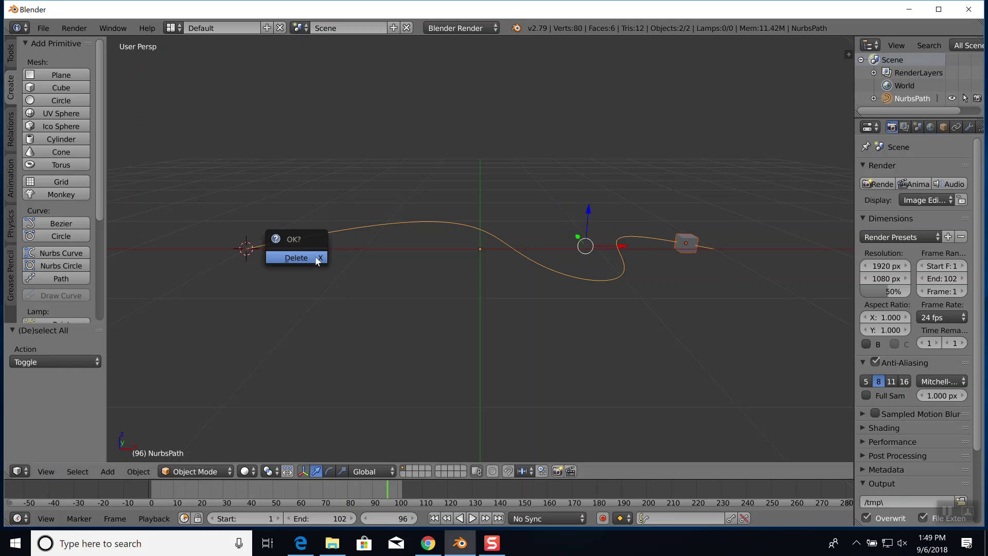
click(305, 259)
key(KP_7)
scroll(470, 289, down, 5)
scroll(474, 288, down, 1)
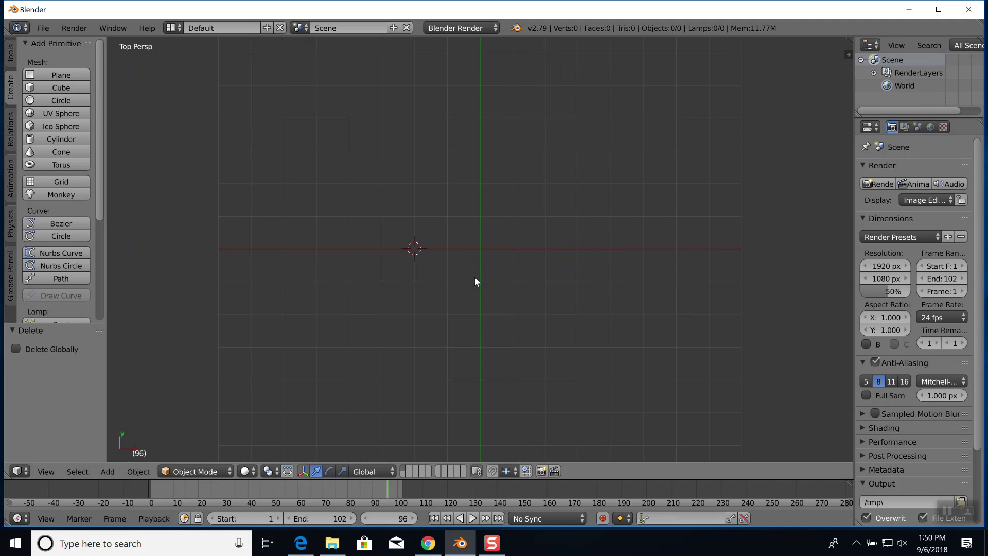
- Place the 3D cursor near the origin and draw a closed, roughly circular freehand Grease Pencil stroke around it
click(481, 248)
click(12, 284)
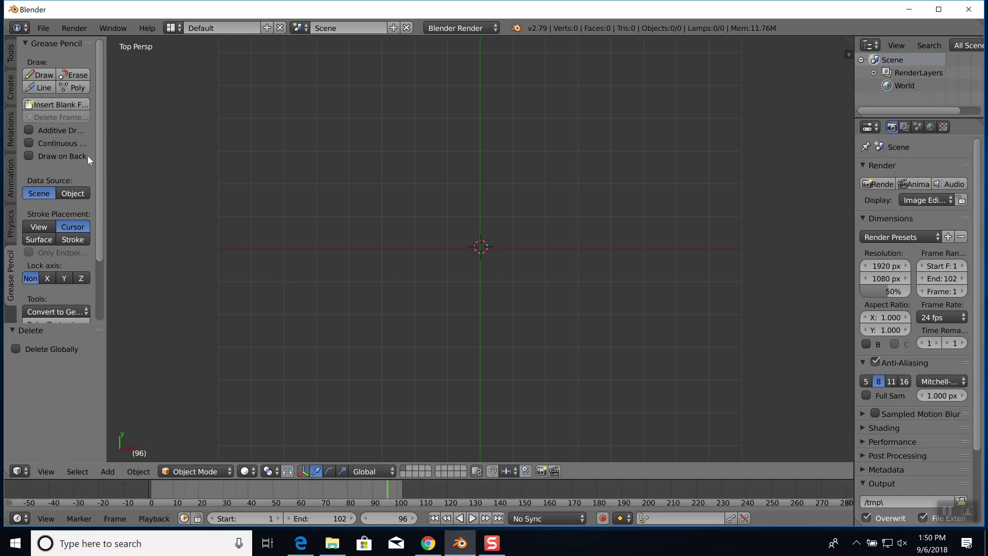
click(46, 77)
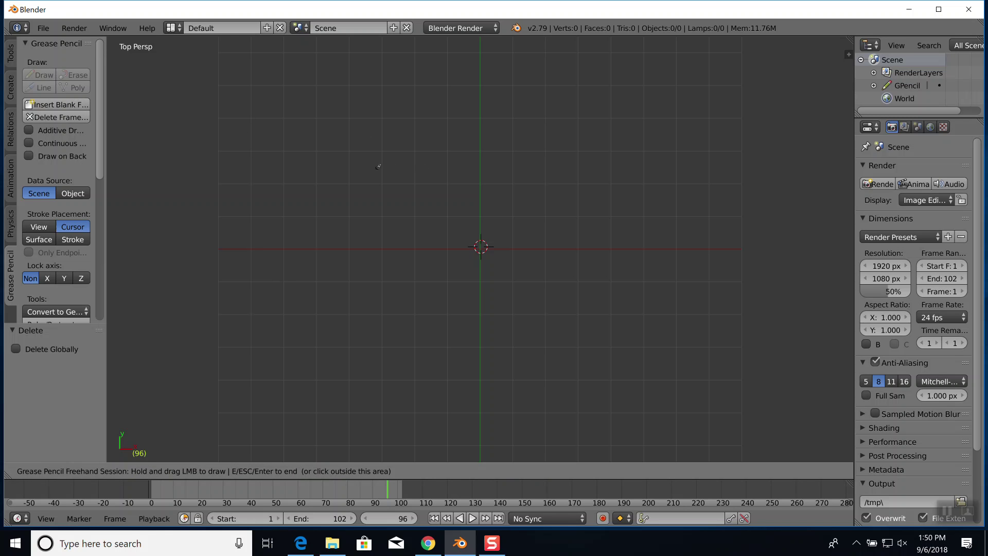
mouse_move(379, 167)
mouse_down()
mouse_move(462, 119)
mouse_move(509, 103)
mouse_move(536, 109)
mouse_move(615, 194)
mouse_move(634, 265)
mouse_move(594, 335)
mouse_move(548, 364)
mouse_move(417, 364)
mouse_move(386, 349)
mouse_move(363, 318)
mouse_move(357, 234)
mouse_move(378, 165)
mouse_up()
key(Escape)
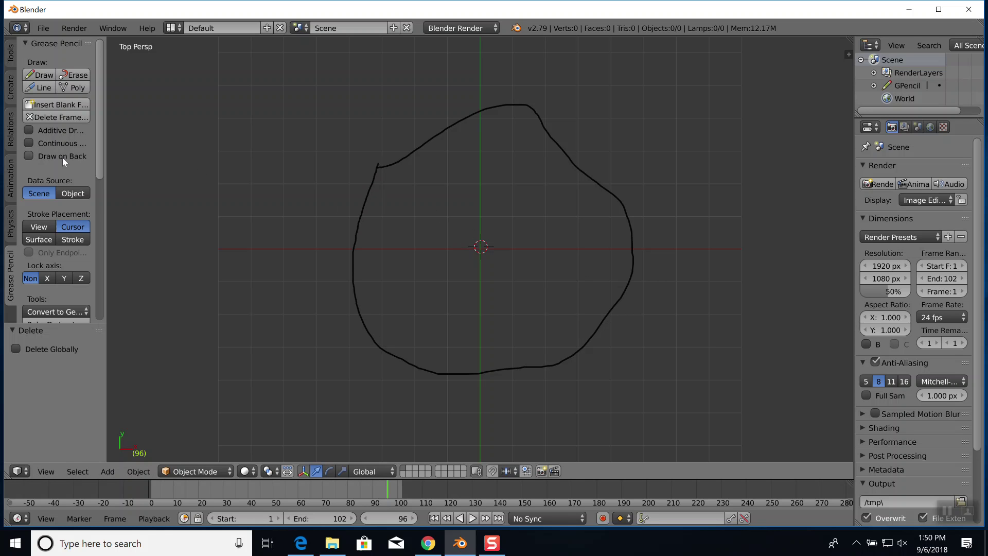
- Convert the Grease Pencil stroke to a Path and delete the active Grease Pencil frame
scroll(63, 157, down, 2)
scroll(62, 157, down, 2)
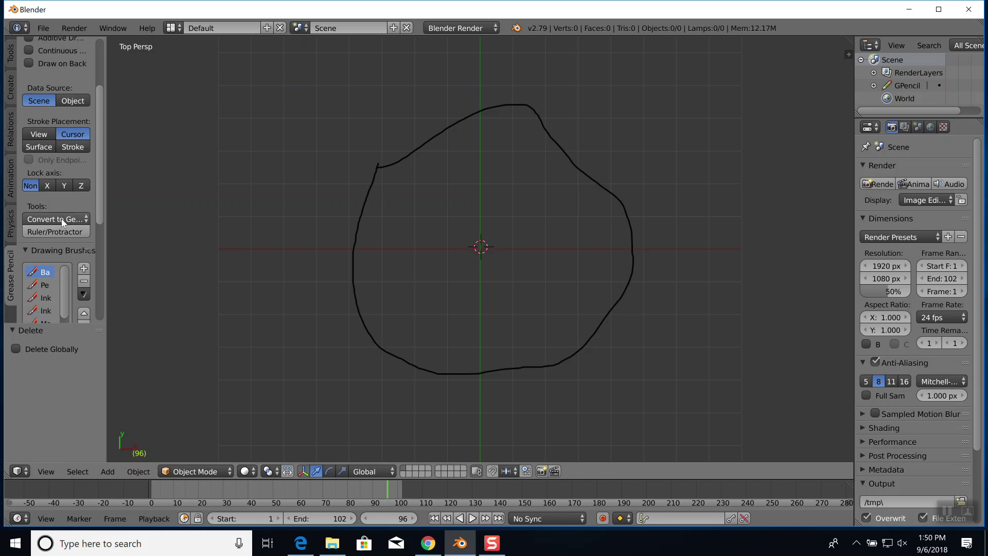
click(60, 218)
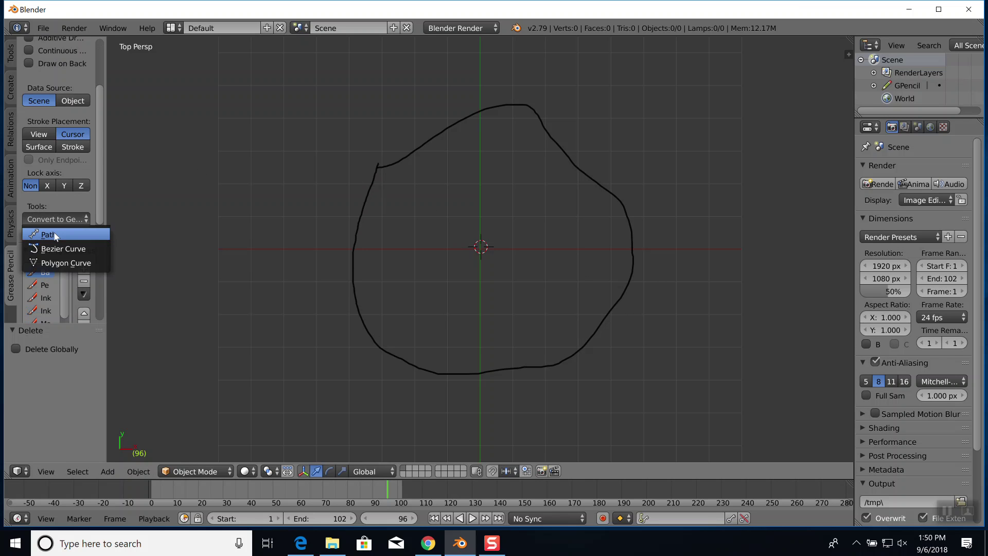
click(55, 234)
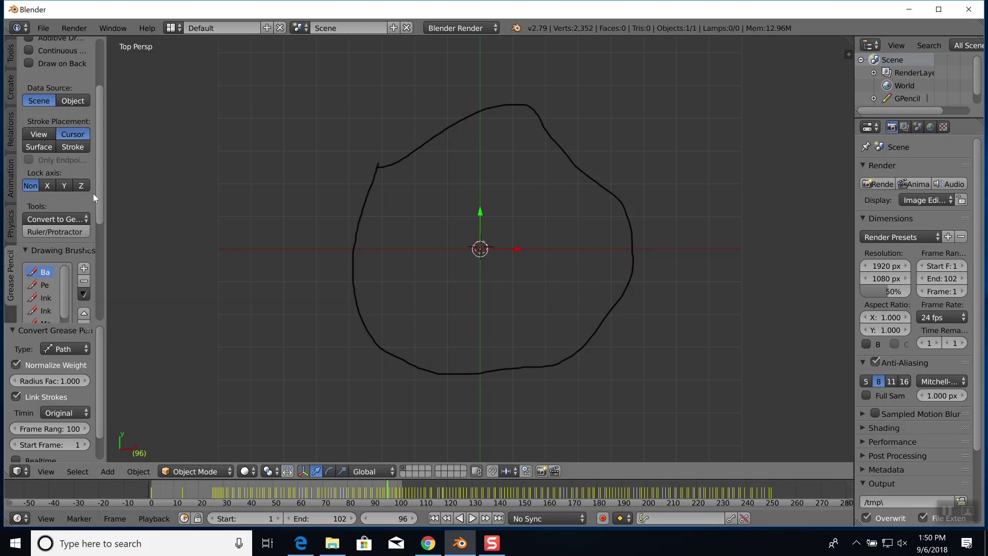
scroll(39, 199, up, 5)
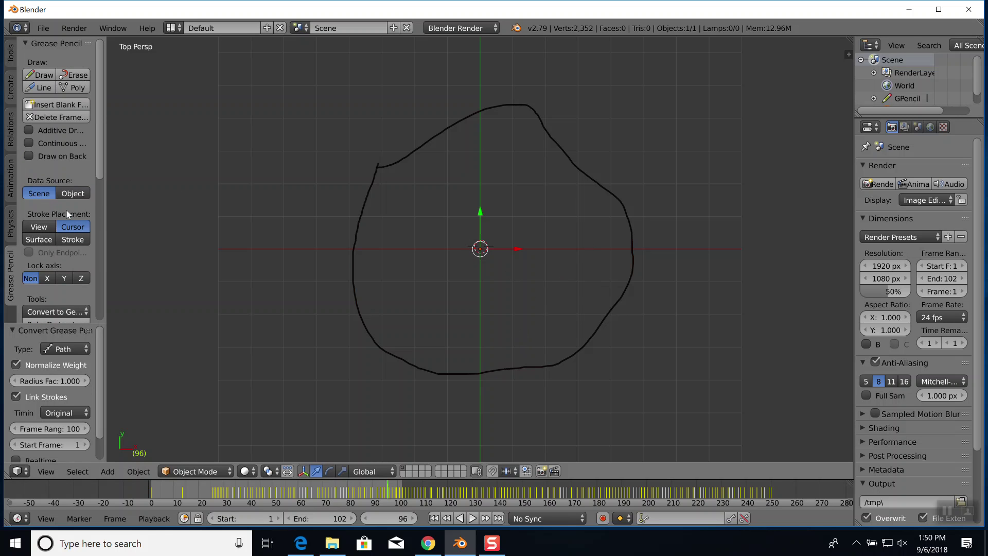
click(57, 118)
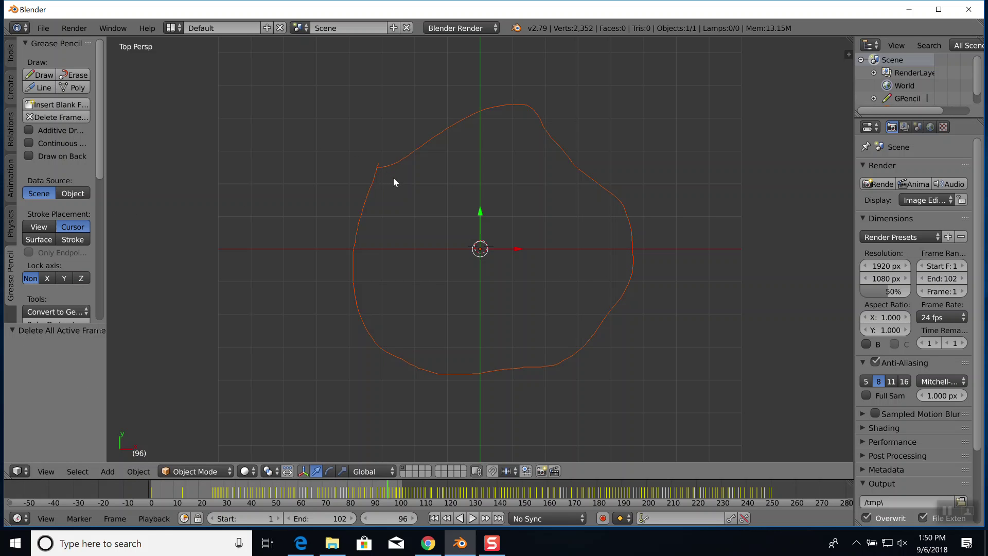
- Switch to Edit Strokes mode and inspect the upper-left part of the converted path
key(d+Tab)
scroll(400, 163, up, 2)
scroll(401, 168, up, 2)
scroll(397, 170, up, 3)
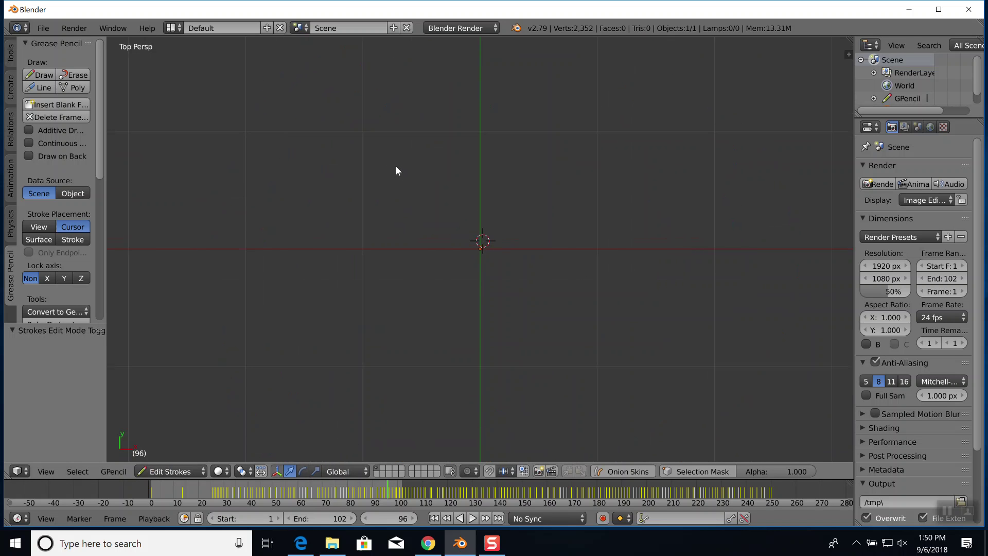
scroll(396, 165, down, 5)
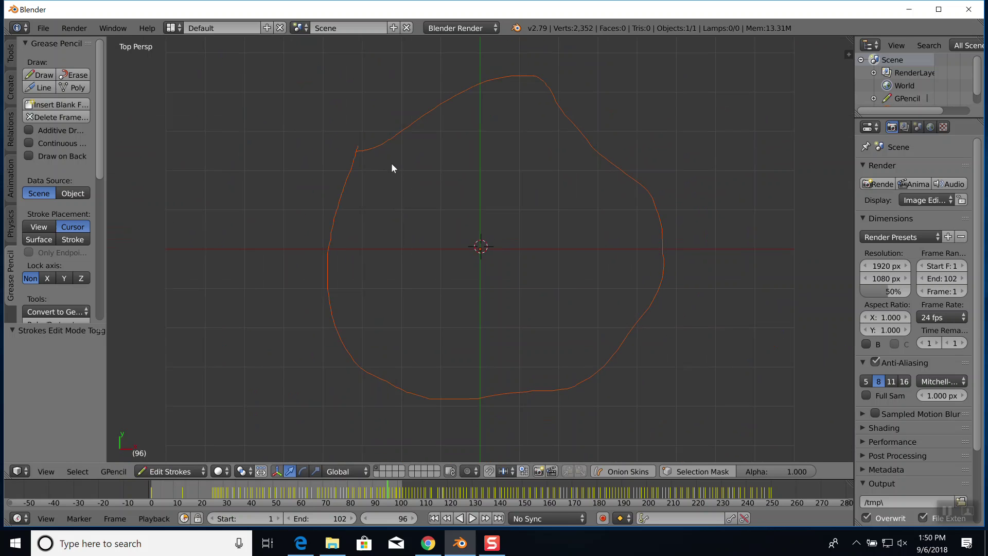
mouse_move(397, 148)
shift+middle_down()
mouse_move(402, 282)
mouse_move(414, 277)
shift+middle_up()
scroll(414, 278, up, 8)
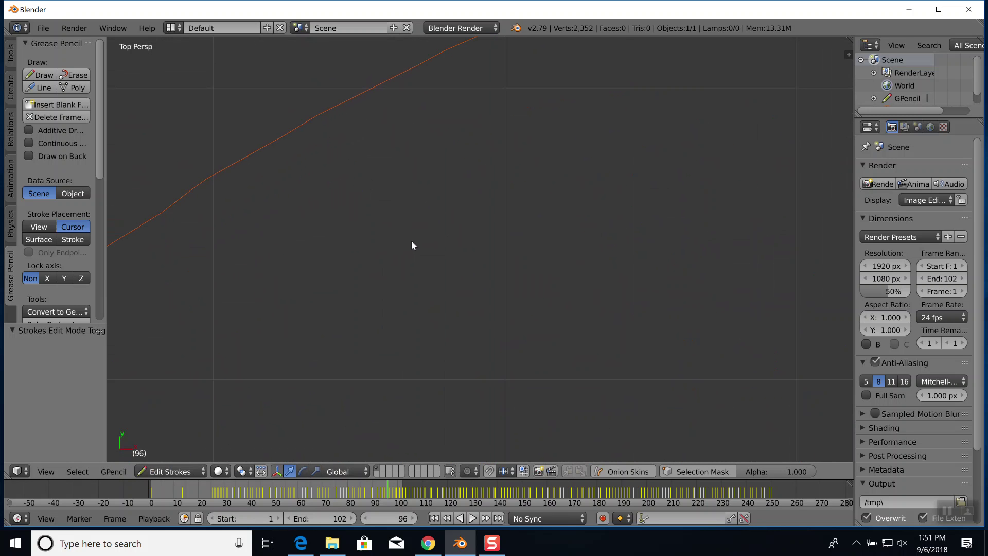
- Inspect the whole converted path, return to Object Mode and deselect everything
mouse_move(410, 219)
shift+middle_down()
mouse_move(487, 327)
mouse_move(488, 308)
shift+middle_up()
scroll(487, 309, up, 2)
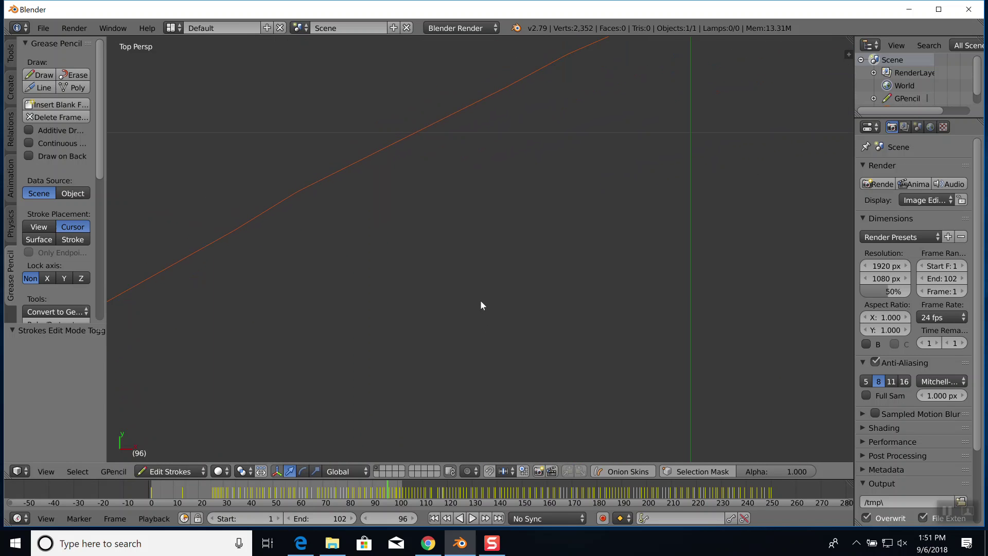
scroll(477, 295, down, 8)
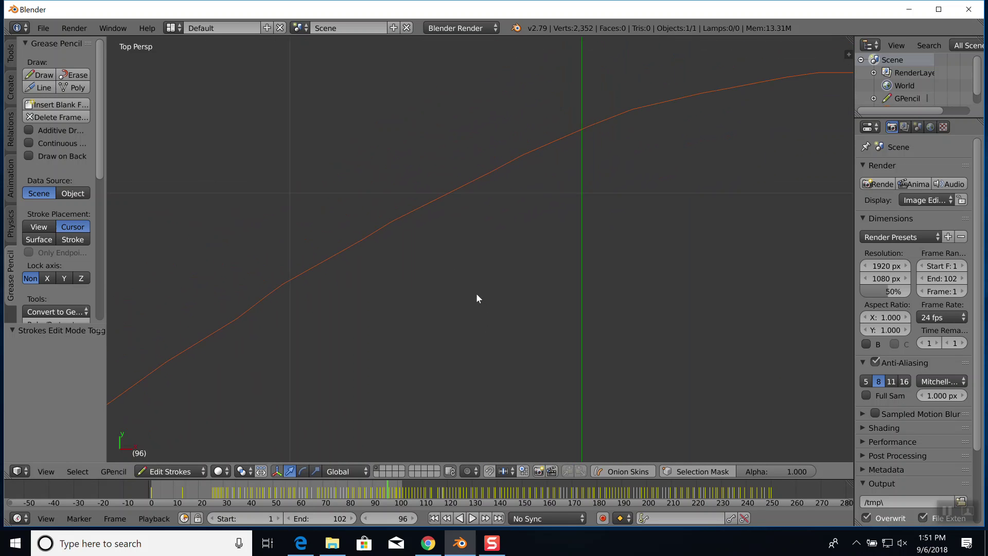
scroll(473, 297, down, 2)
mouse_move(500, 313)
shift+middle_down()
mouse_move(461, 181)
mouse_move(461, 142)
shift+middle_up()
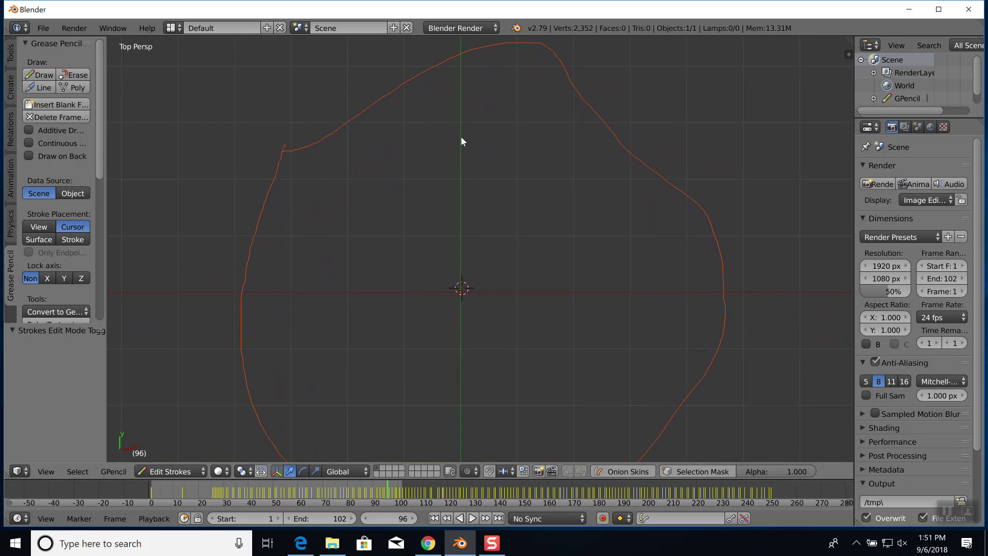
scroll(491, 218, down, 3)
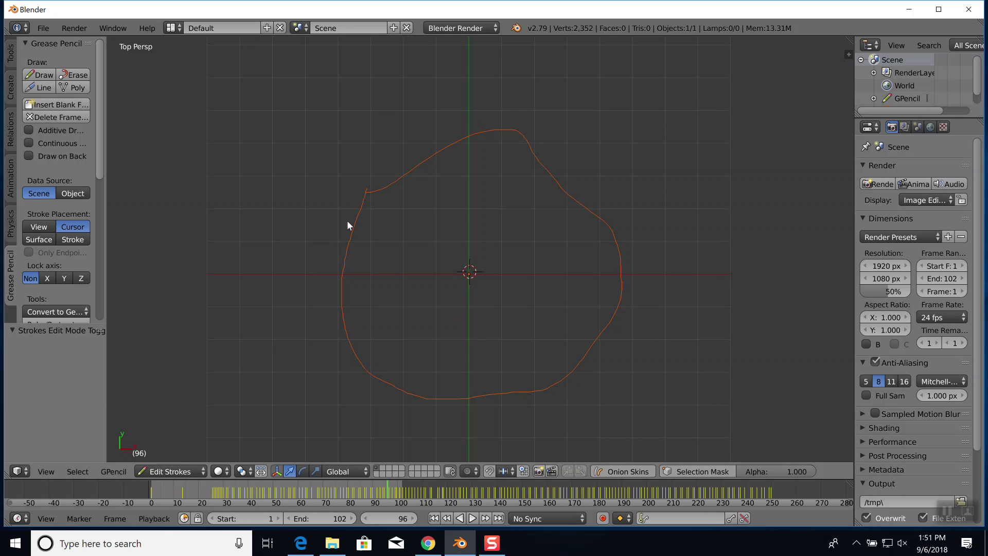
key(a)
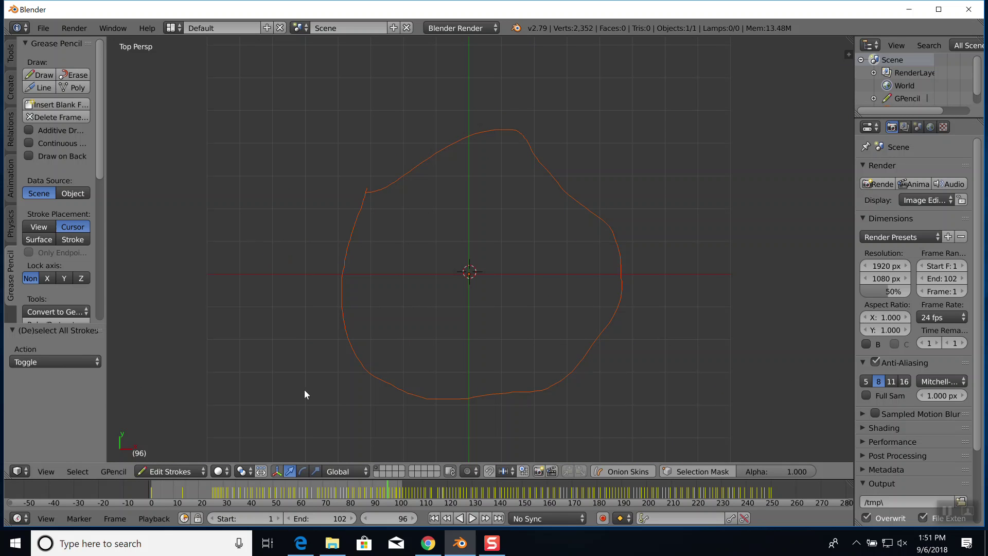
key(Tab)
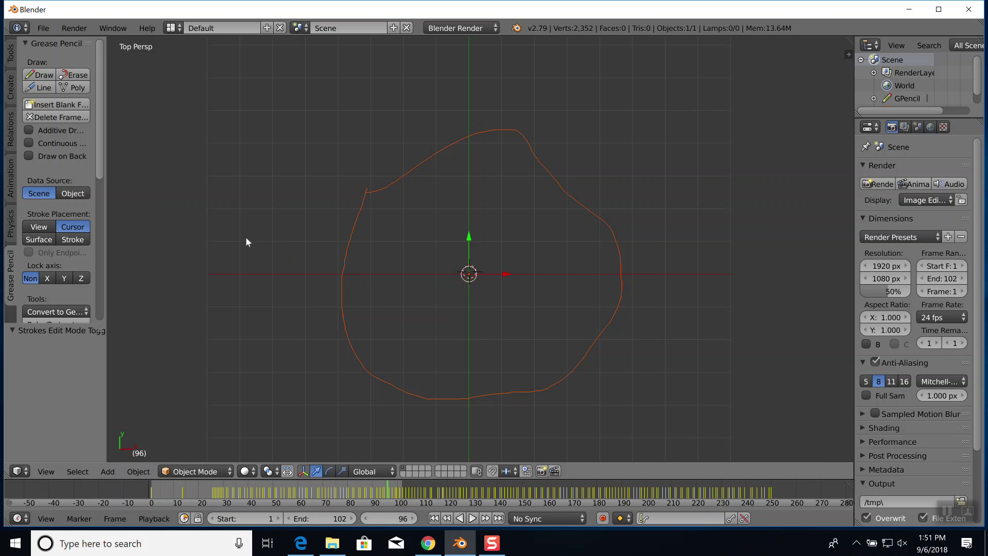
key(a)
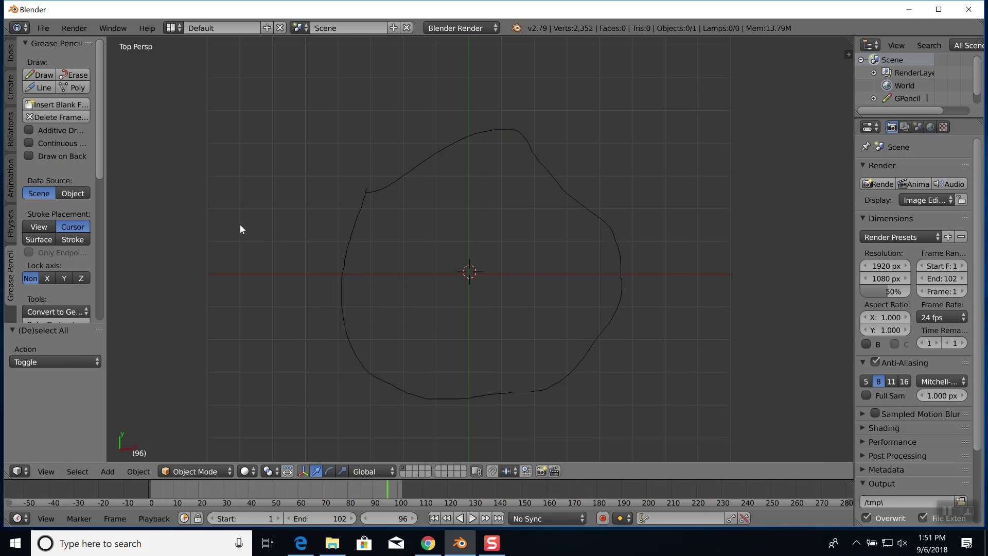
- Add a cube just outside the left side of the path and scale it to about 0.33
click(252, 253)
click(11, 92)
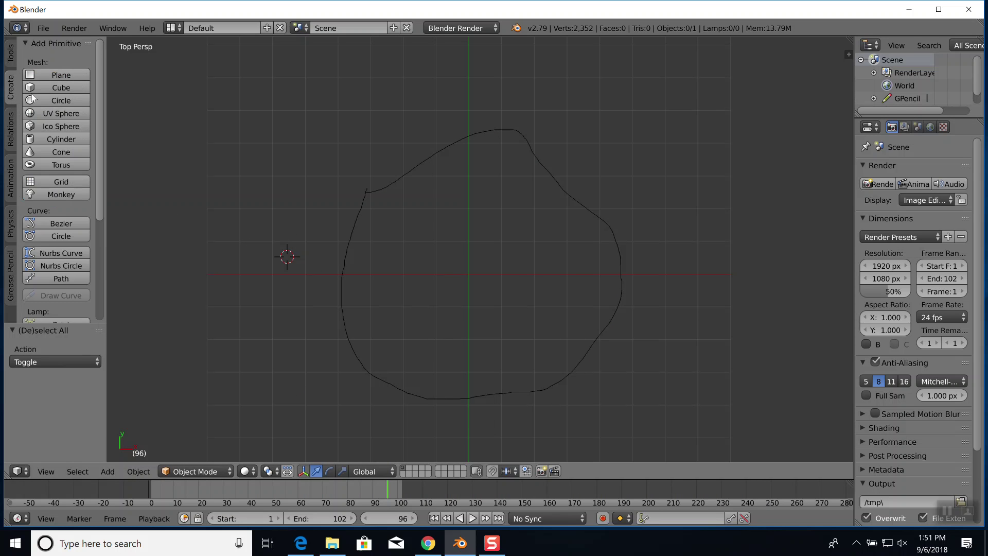
click(61, 88)
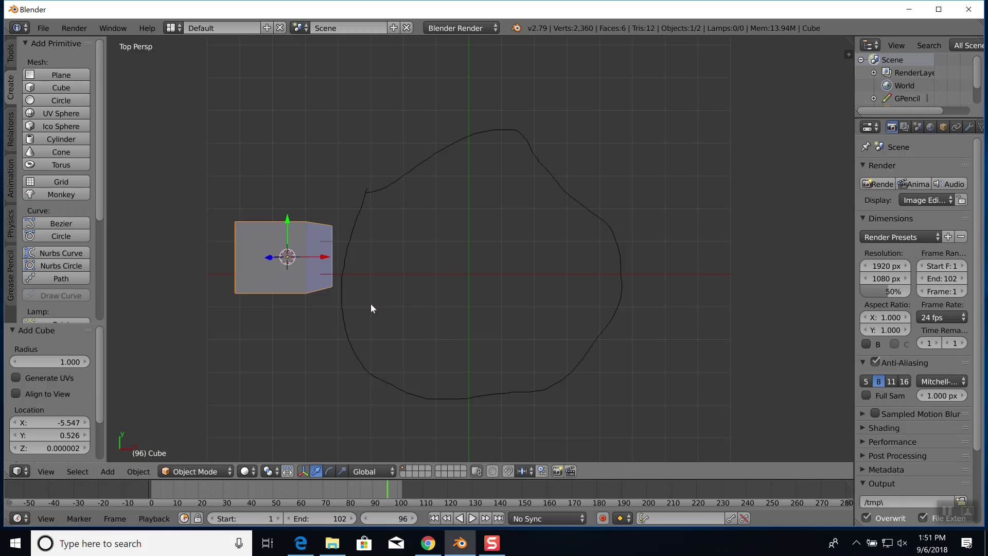
key(s)
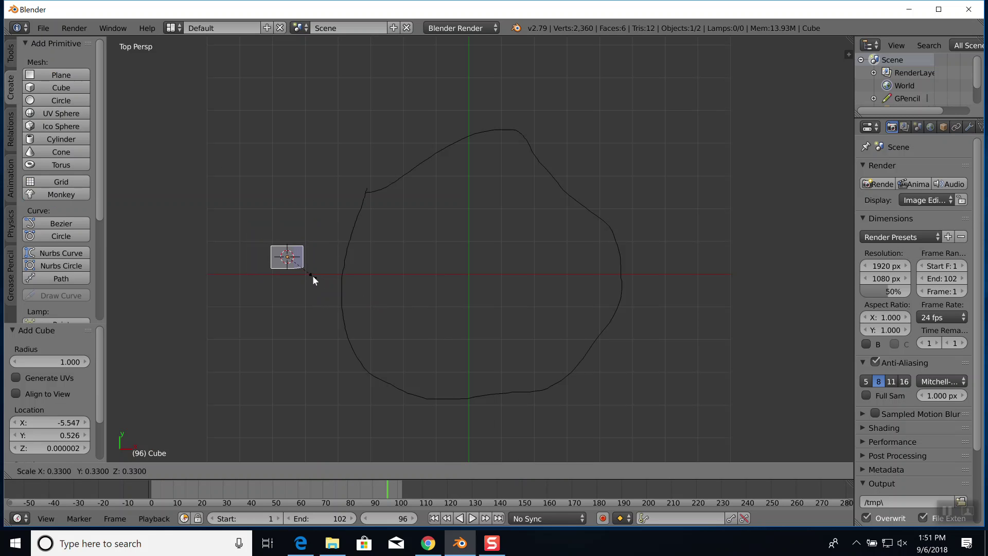
click(313, 276)
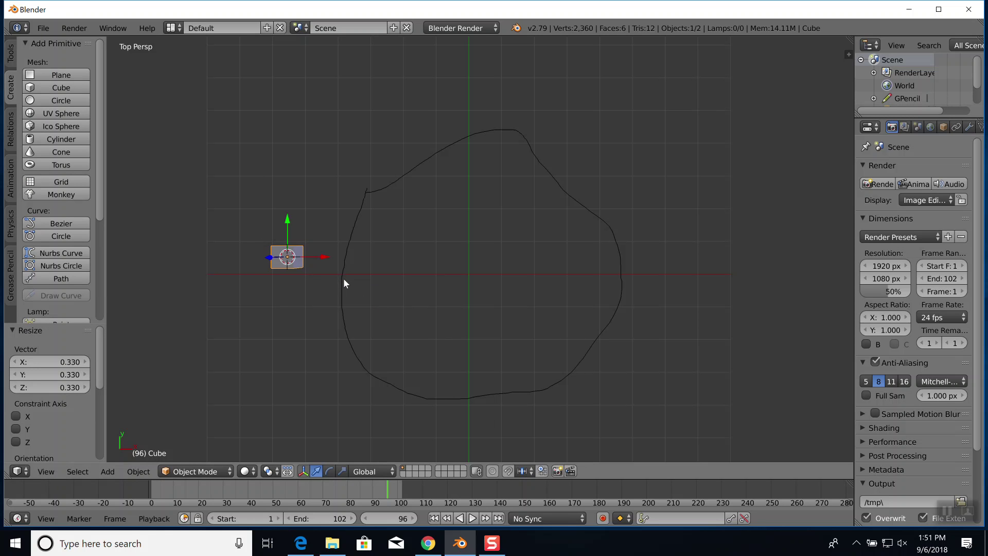
- Parent the cube to the converted path with the Follow Path option
shift+right_click(350, 239)
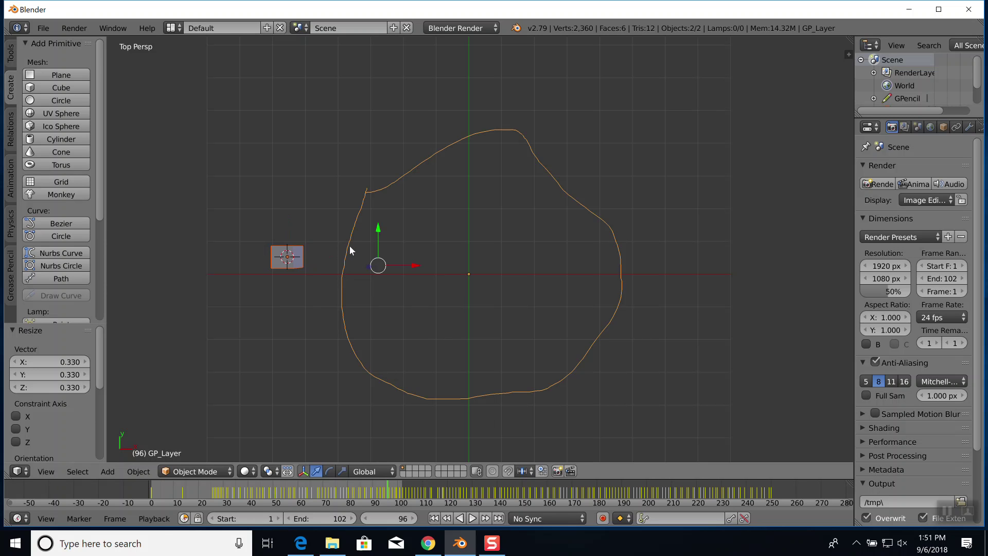
key(ctrl+p)
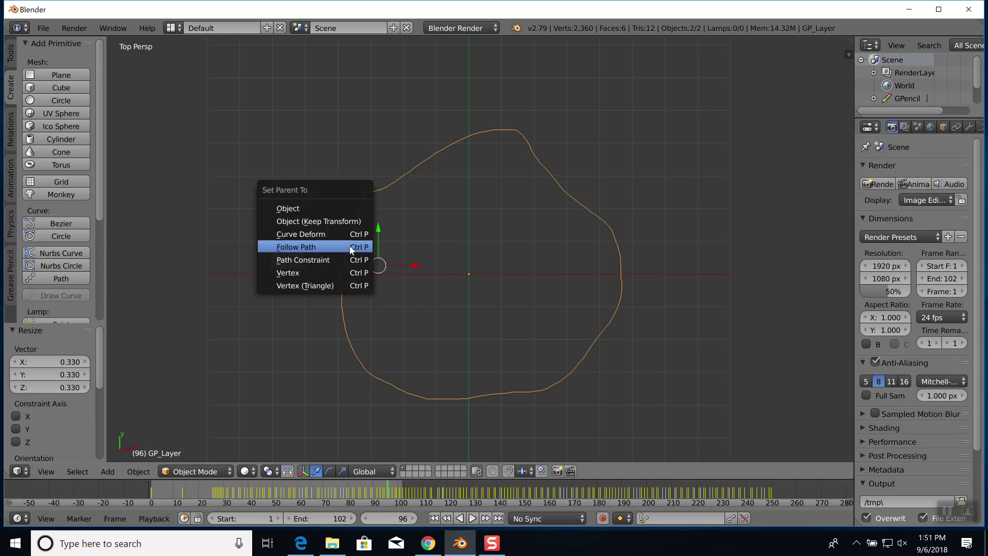
click(315, 249)
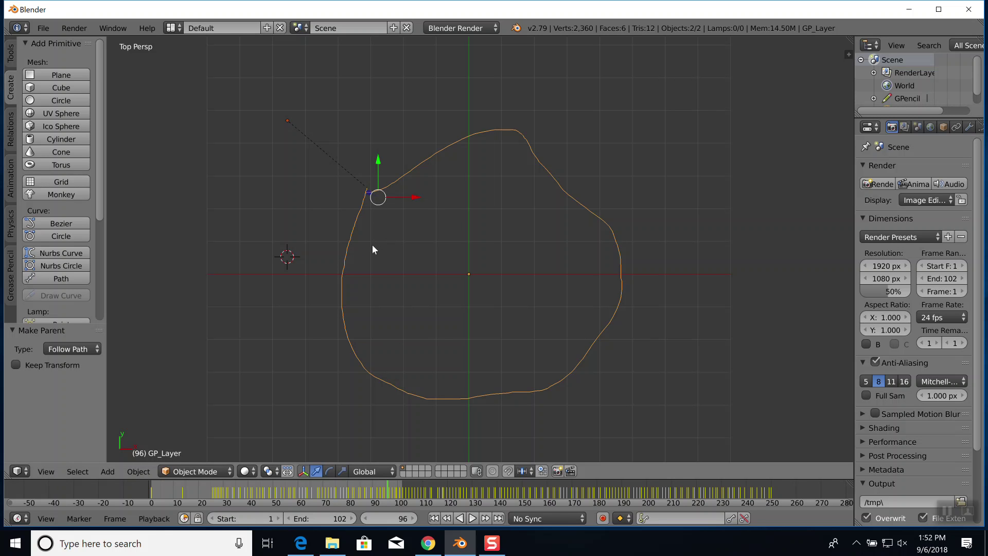
- Play the path animation, set the end frame to 254, and replay it while viewing the path in perspective
key(alt+a)
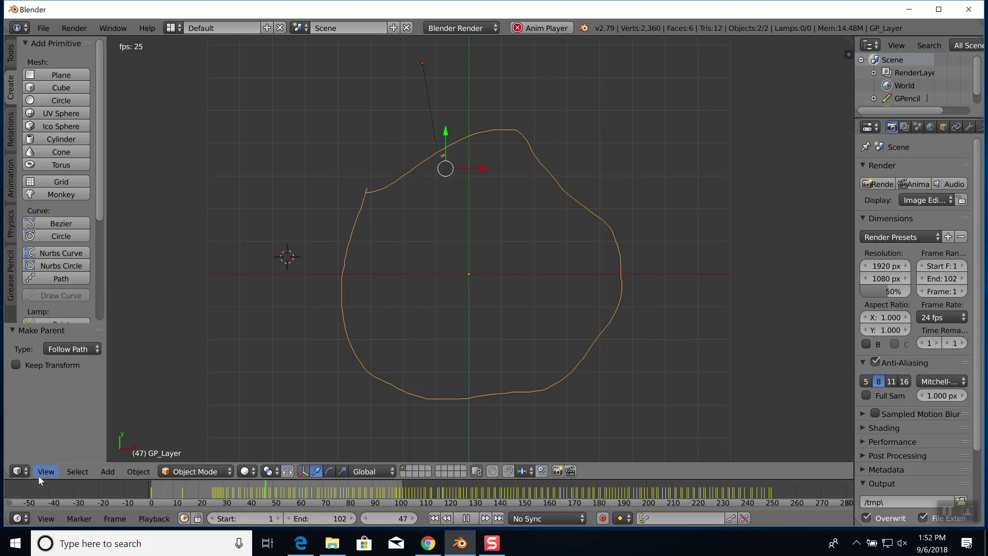
click(466, 518)
click(781, 498)
key(e)
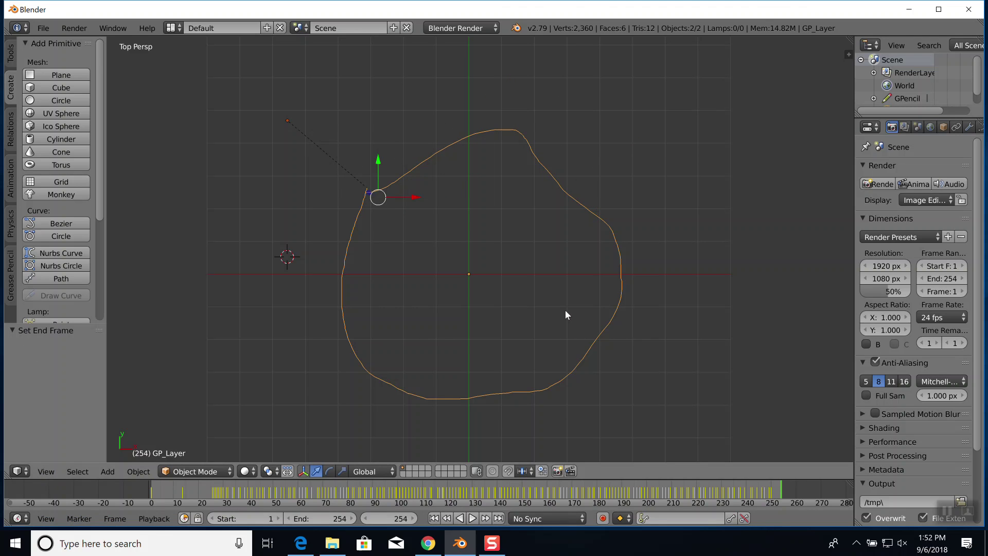
key(alt+a)
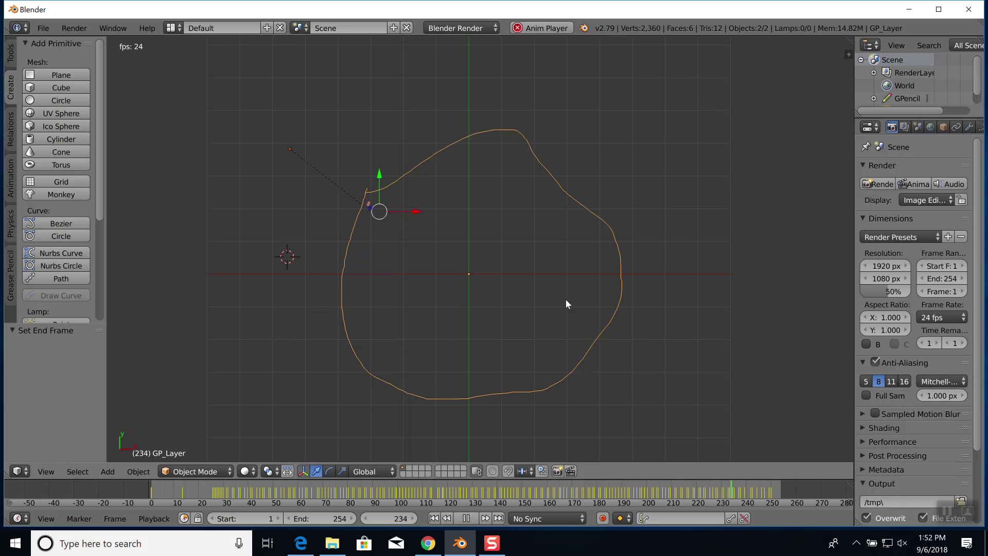
middle_drag(566, 304, 558, 322)
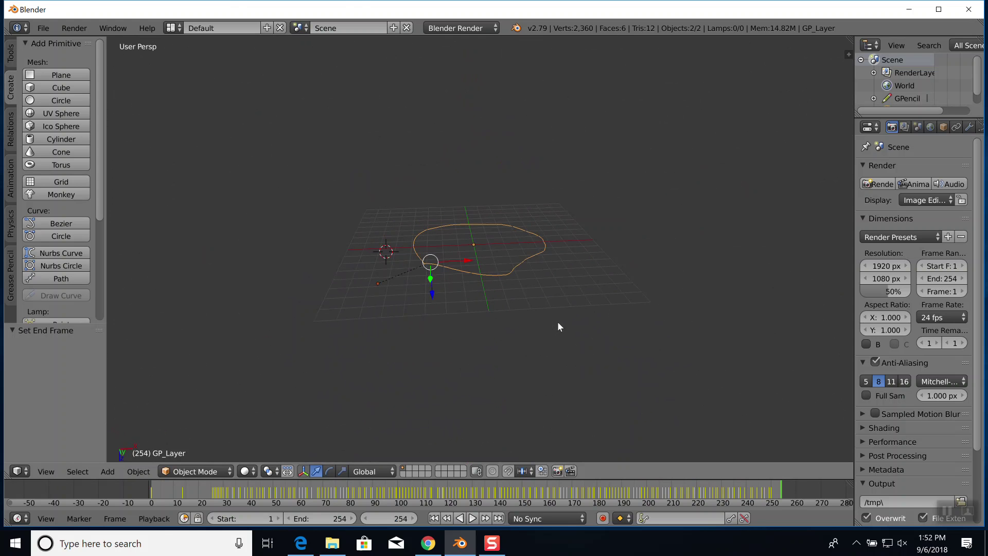
- Try to enlarge and move the cube that is attached to the path
right_click(378, 284)
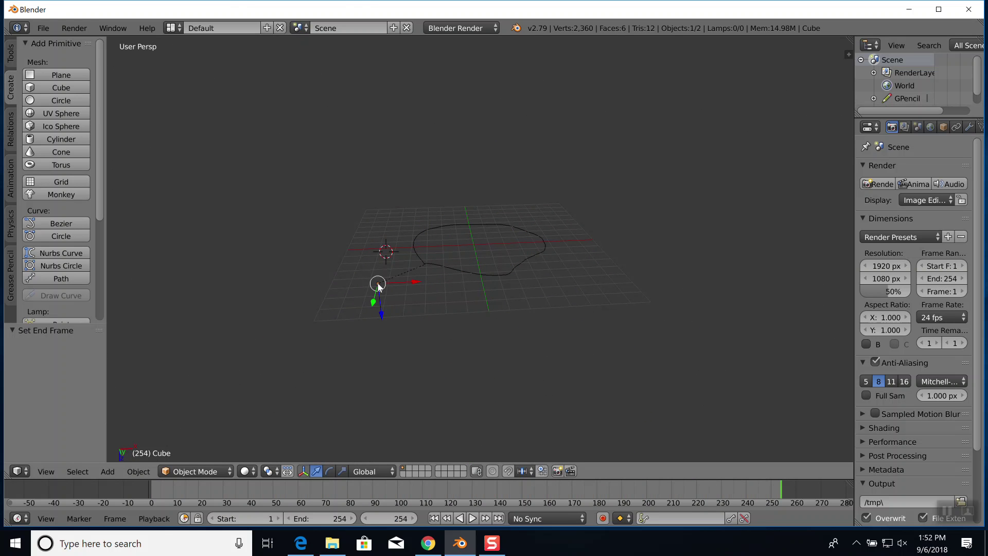
key(s)
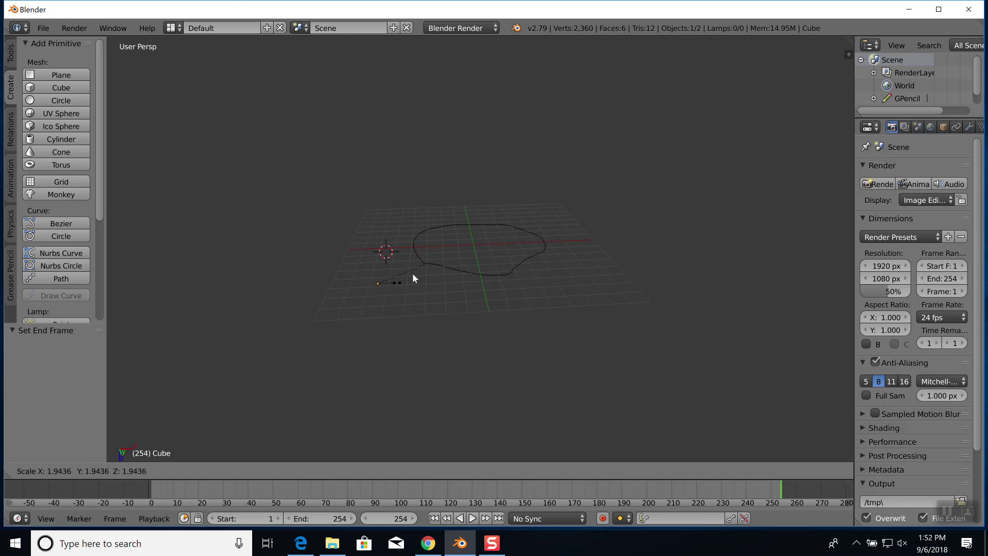
click(422, 269)
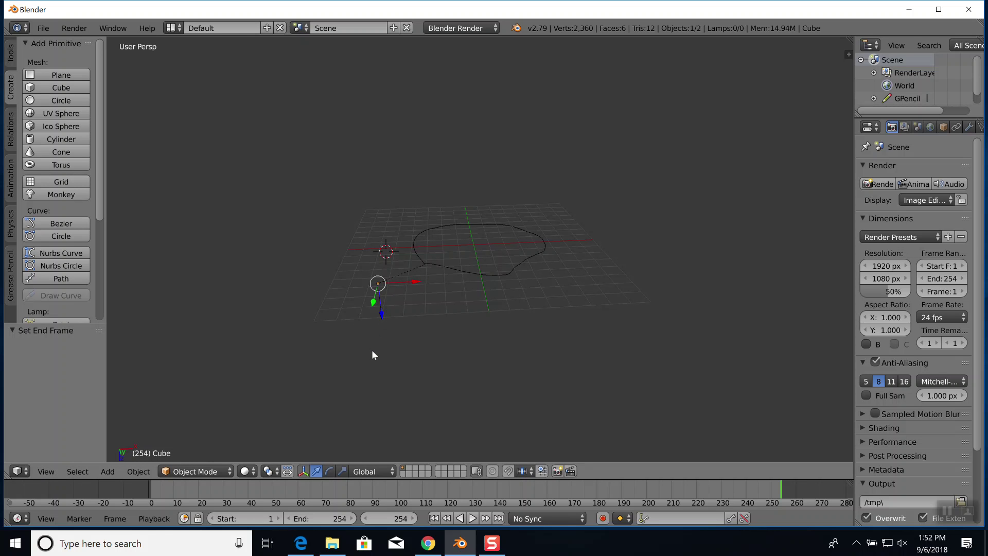
key(s)
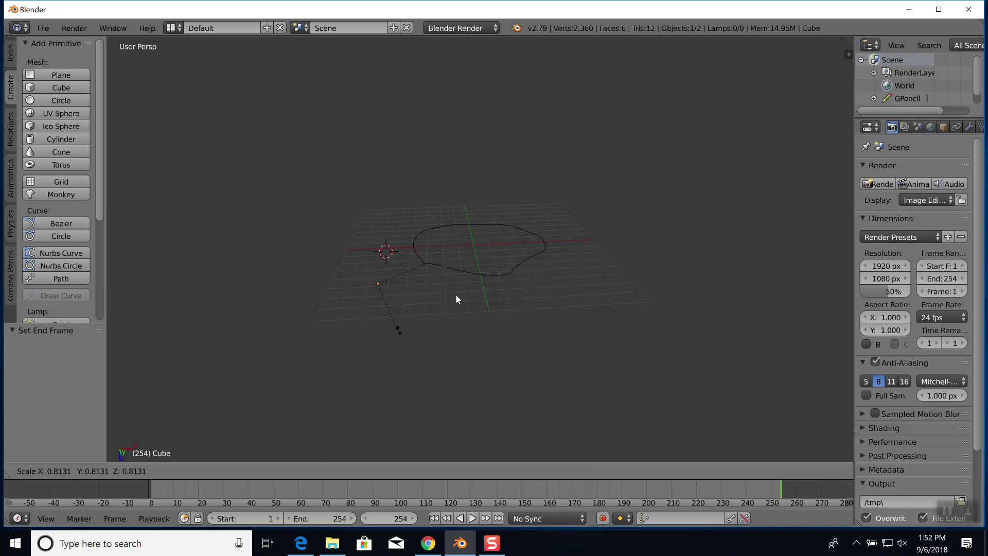
right_click(650, 261)
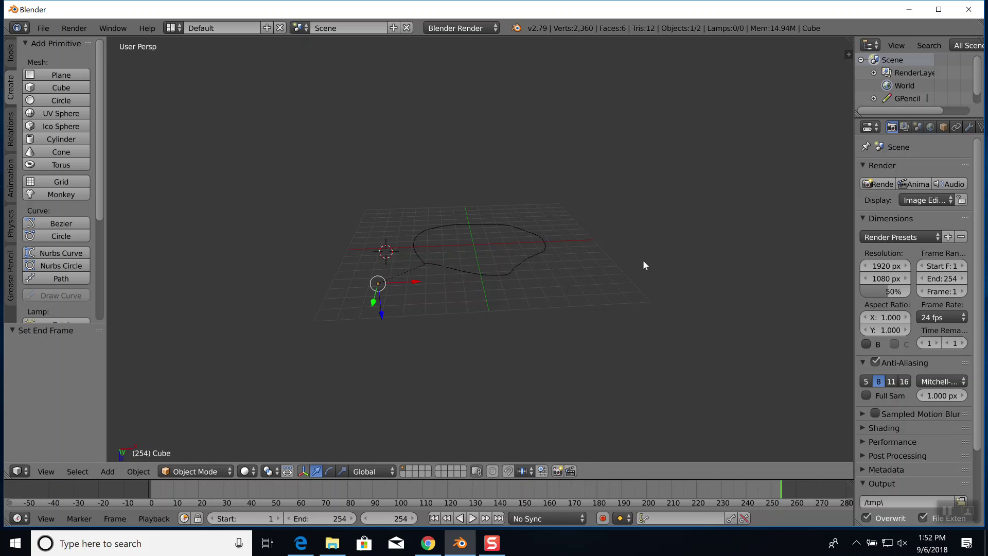
scroll(626, 265, up, 3)
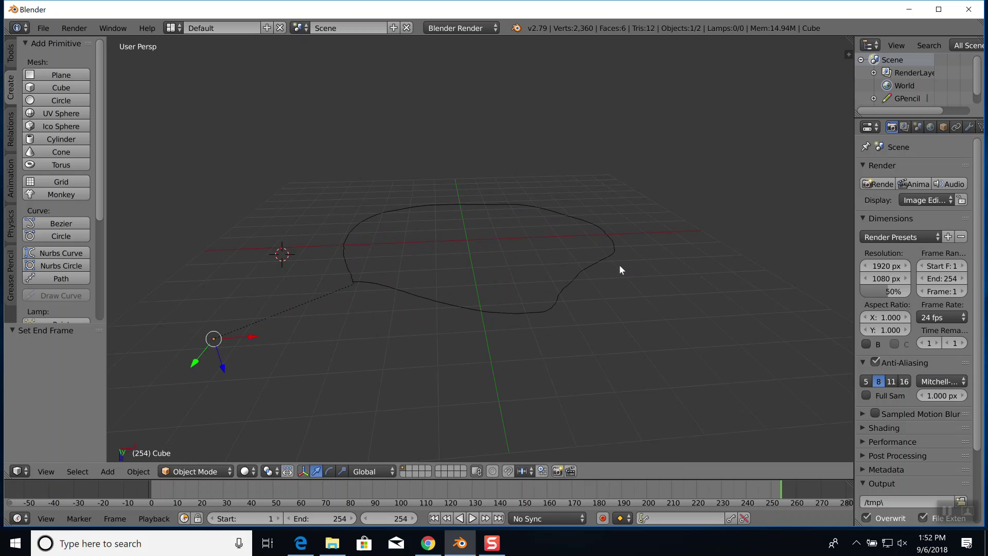
key(g)
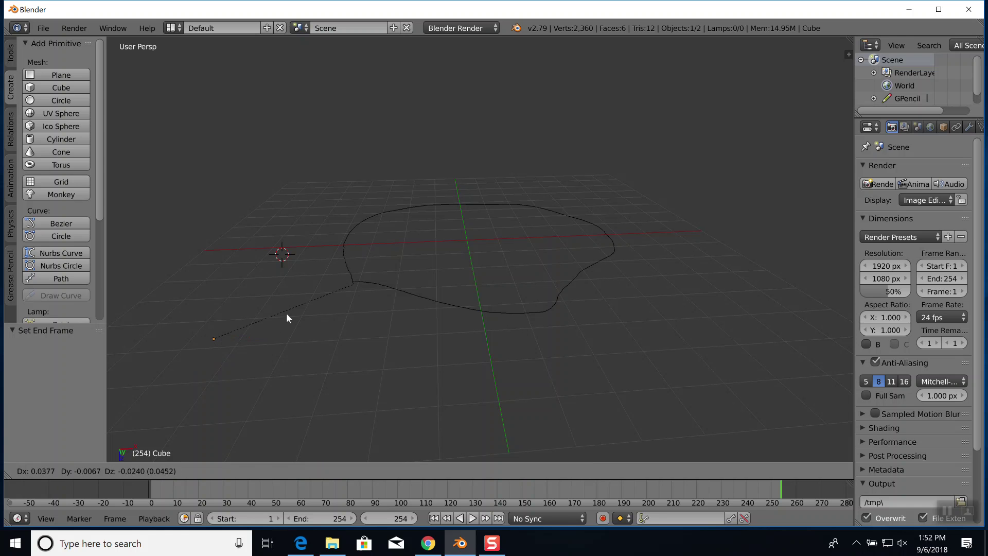
click(215, 340)
key(s)
key(Escape)
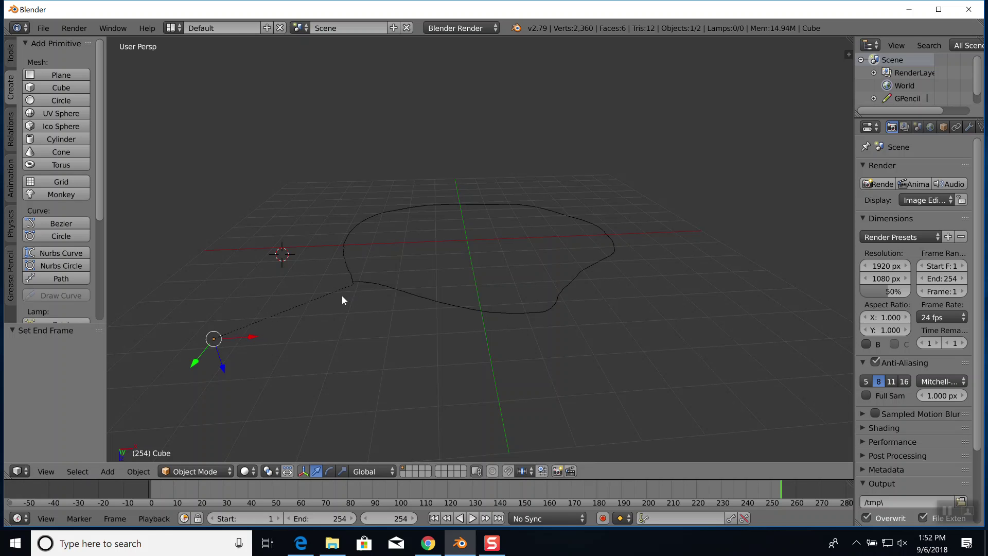
- Undo the end frame change and the cube's Follow Path parenting
key(a)
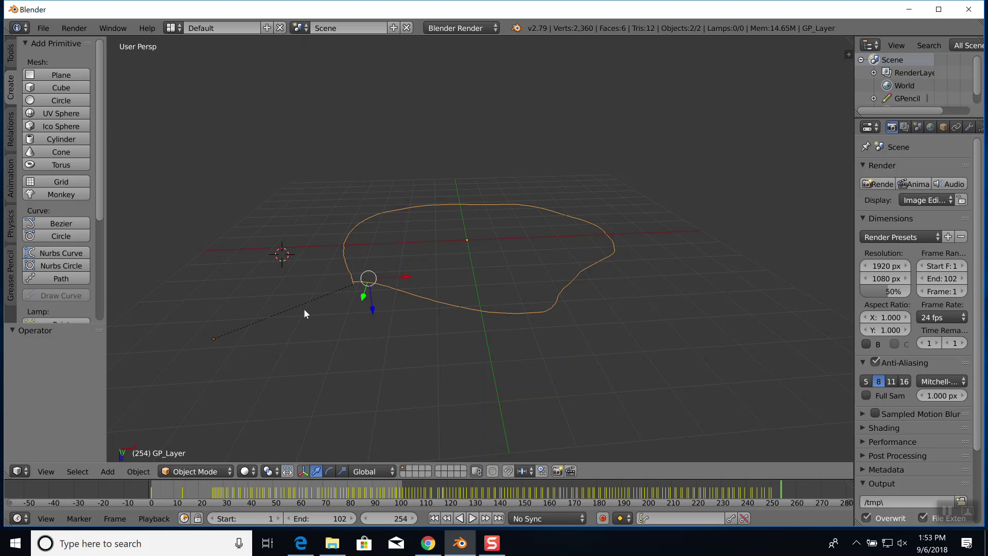
key(alt+a)
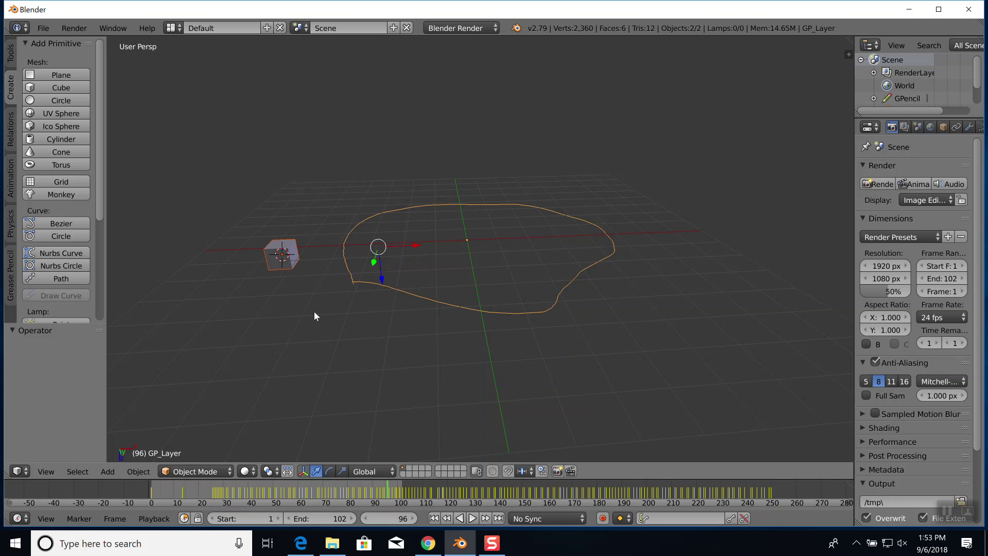
- Move the cube about 3.8 units along X to inside the path and scale it by about 0.675
right_click(297, 253)
key(g)
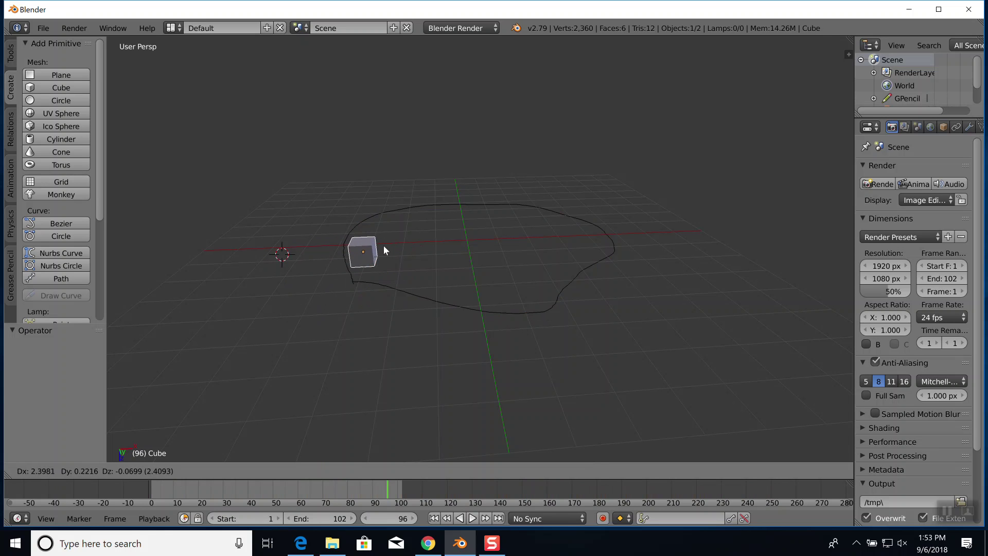
click(425, 239)
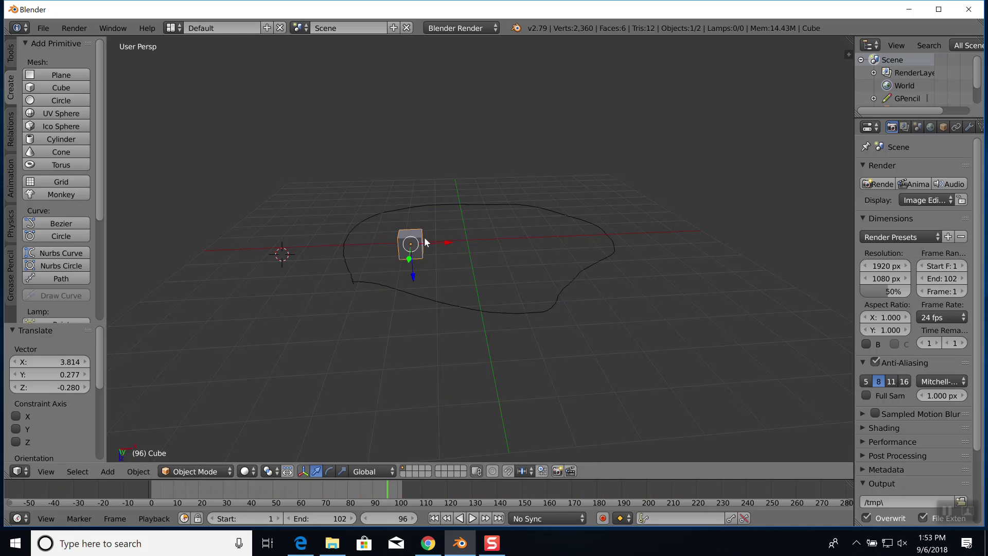
key(s)
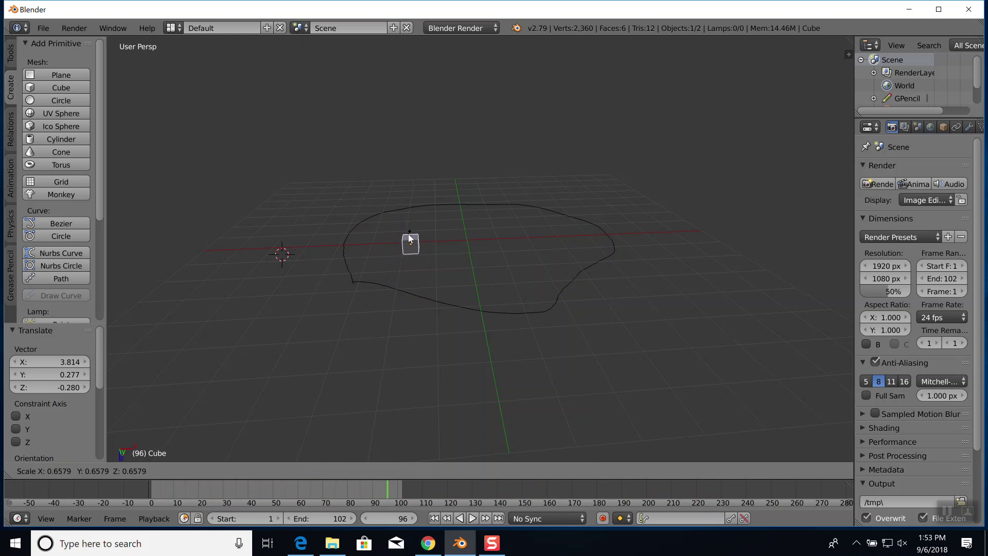
click(410, 239)
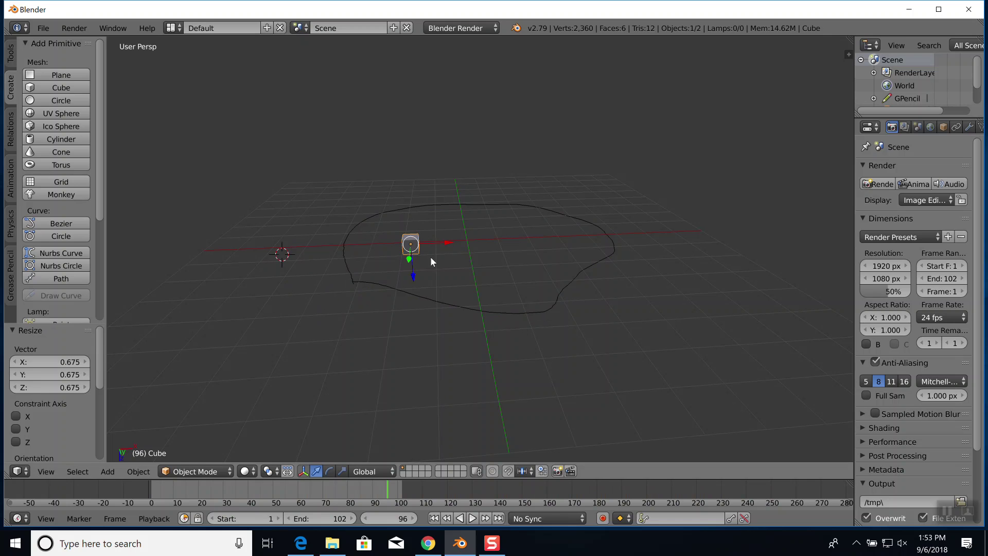
- Add the path to the cube selection and parent the cube to it again using Follow Path
shift+right_click(371, 283)
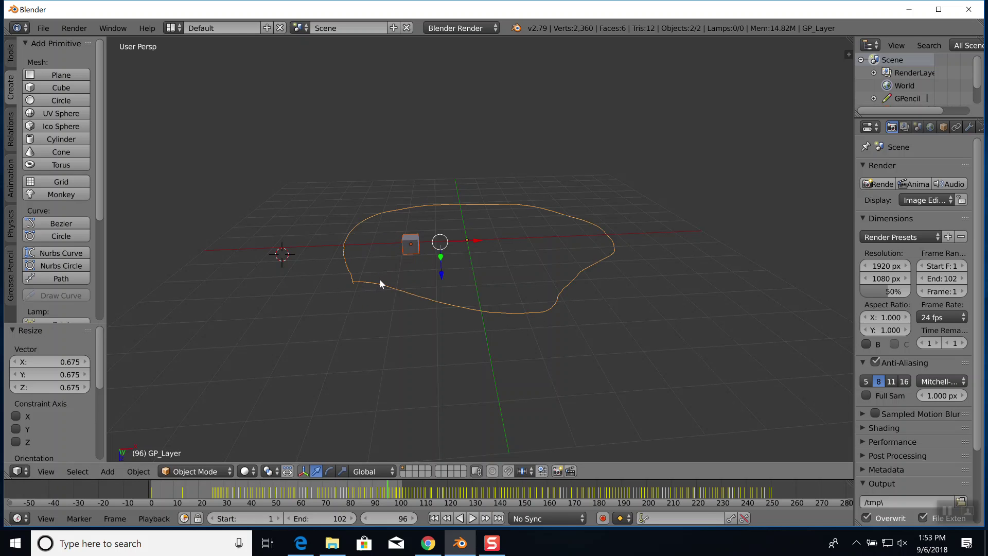
key(ctrl+p)
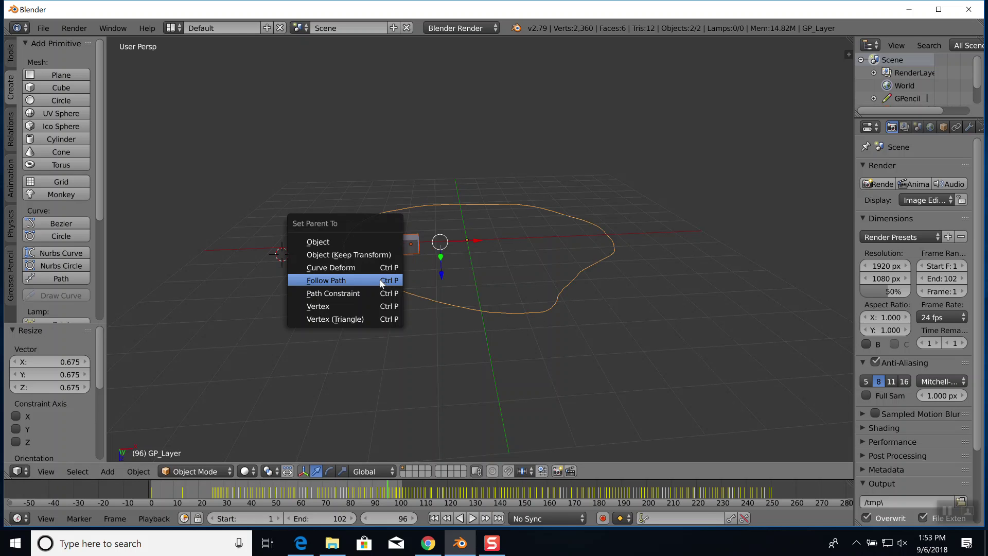
click(346, 281)
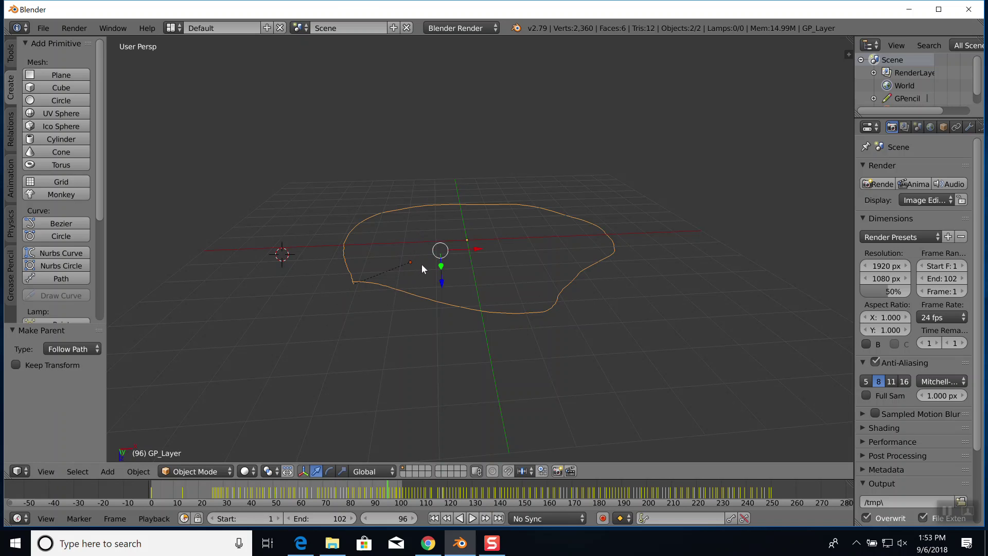
key(Tab)
key(Tab)
middle_drag(438, 271, 464, 273)
key(Tab)
key(s)
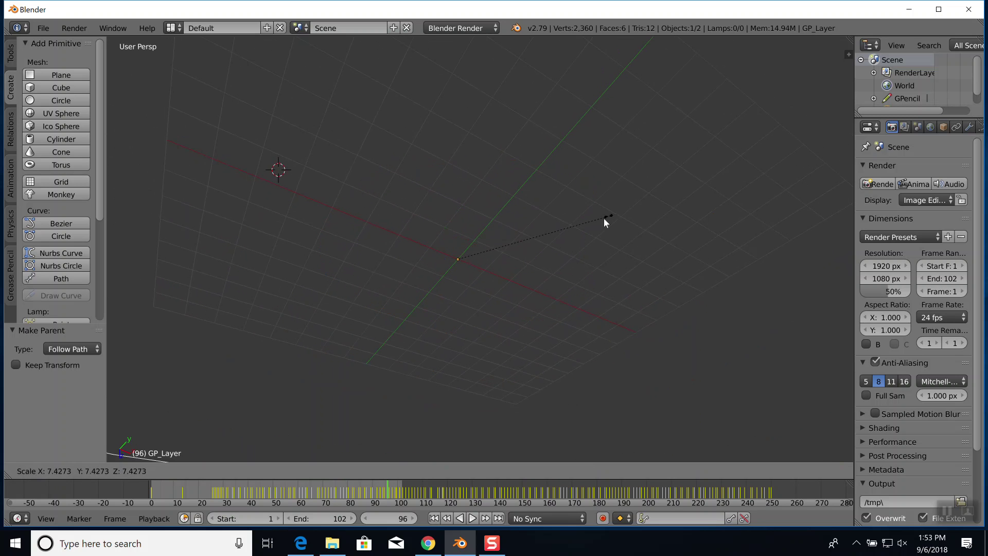
key(Escape)
key(Tab)
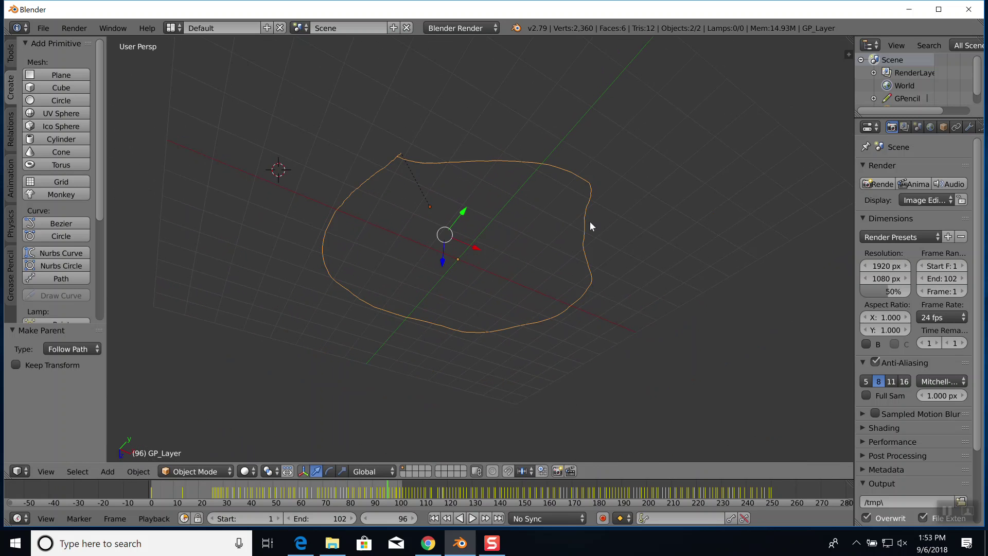
- Delete the cube that is parented to the closed path
right_click(430, 206)
key(s)
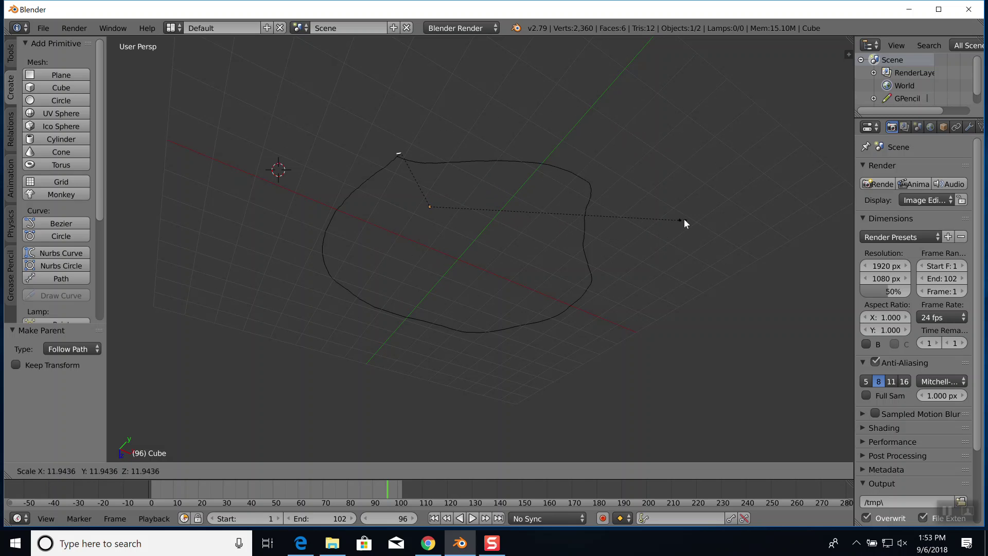
key(Escape)
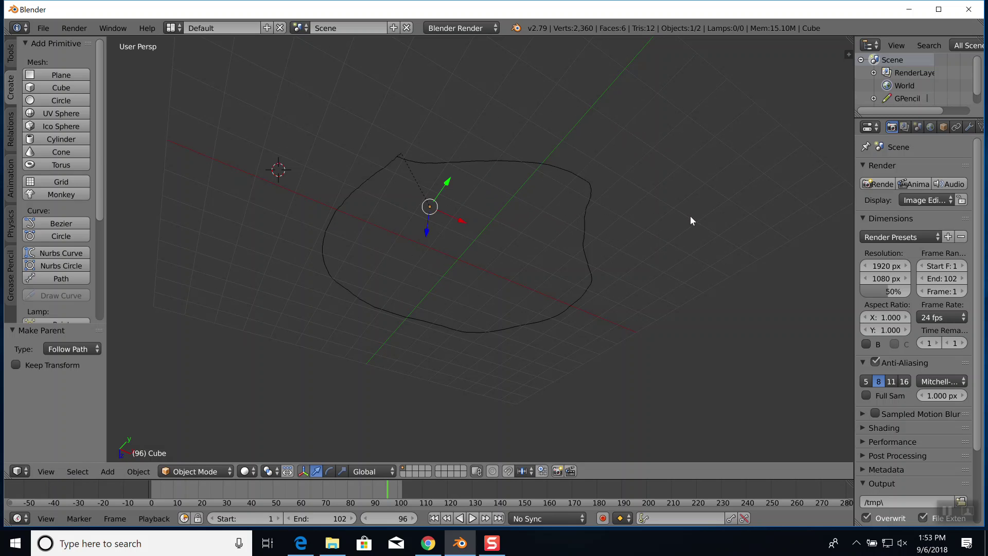
middle_drag(642, 205, 631, 254)
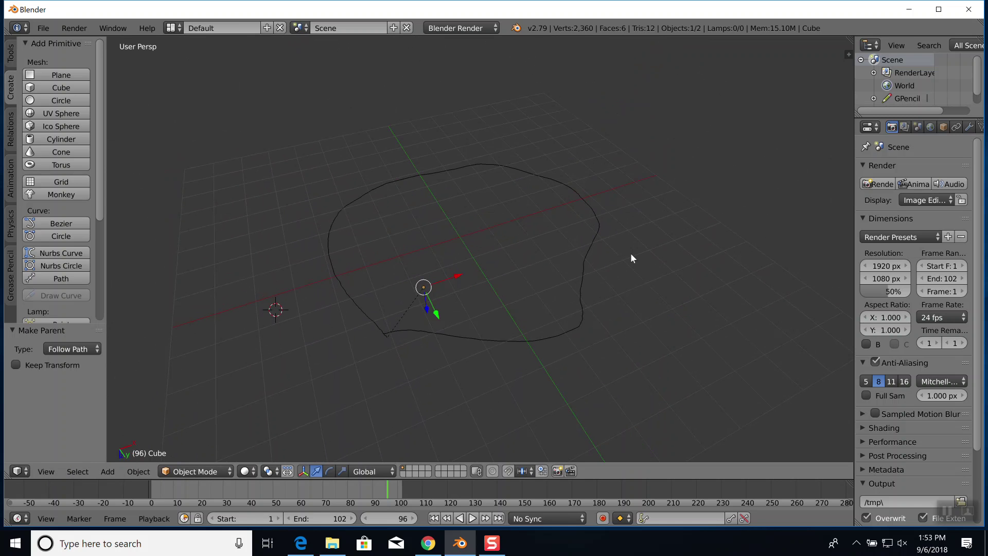
scroll(534, 226, up, 6)
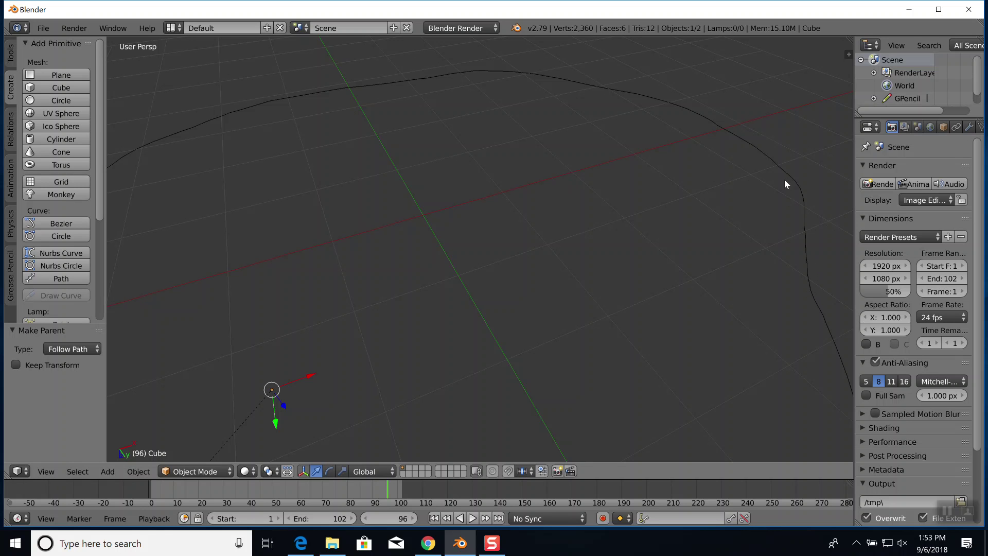
scroll(468, 208, up, 2)
scroll(463, 207, down, 5)
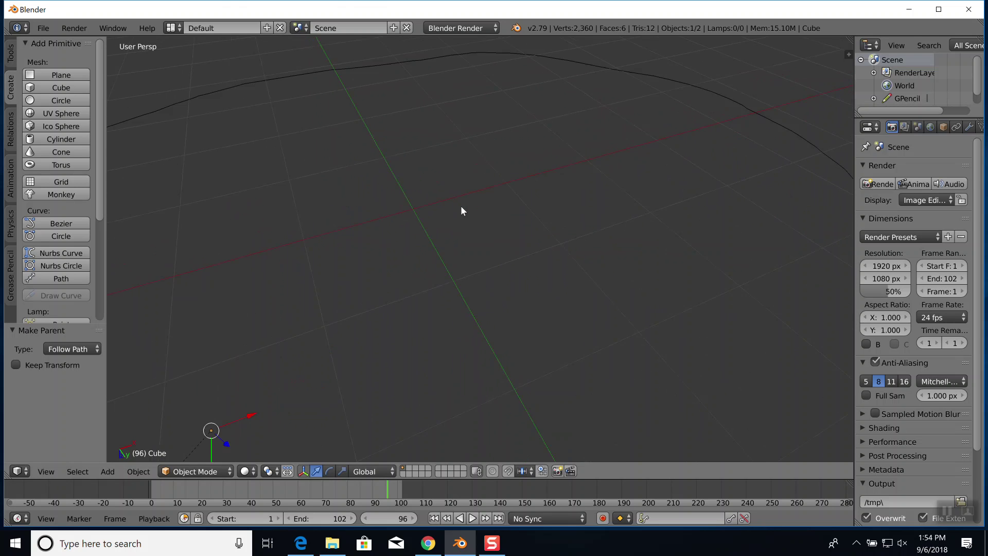
scroll(458, 203, down, 7)
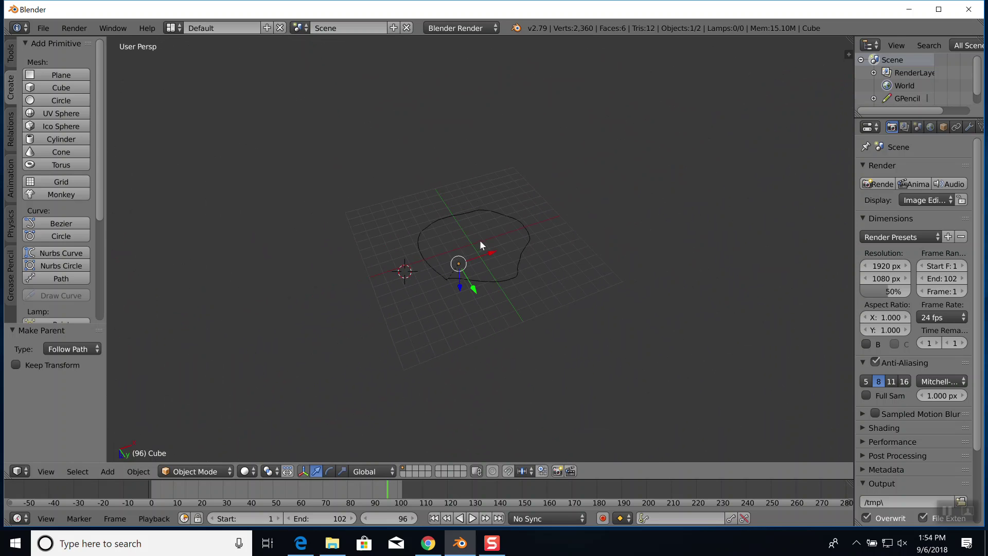
key(x)
click(466, 247)
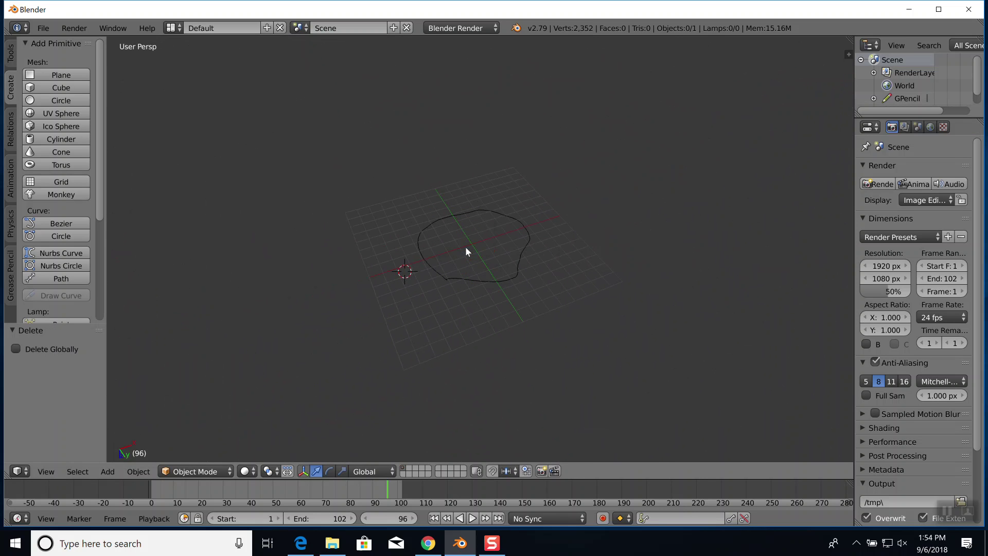
- Add a UV sphere just outside the closed path and parent it to the path using Follow Path
click(399, 240)
click(63, 114)
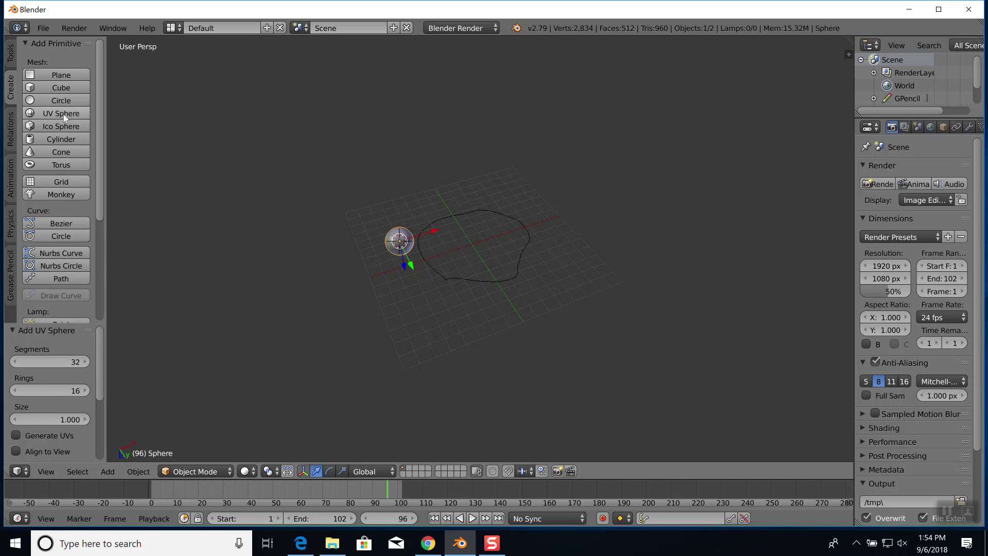
shift+right_click(437, 268)
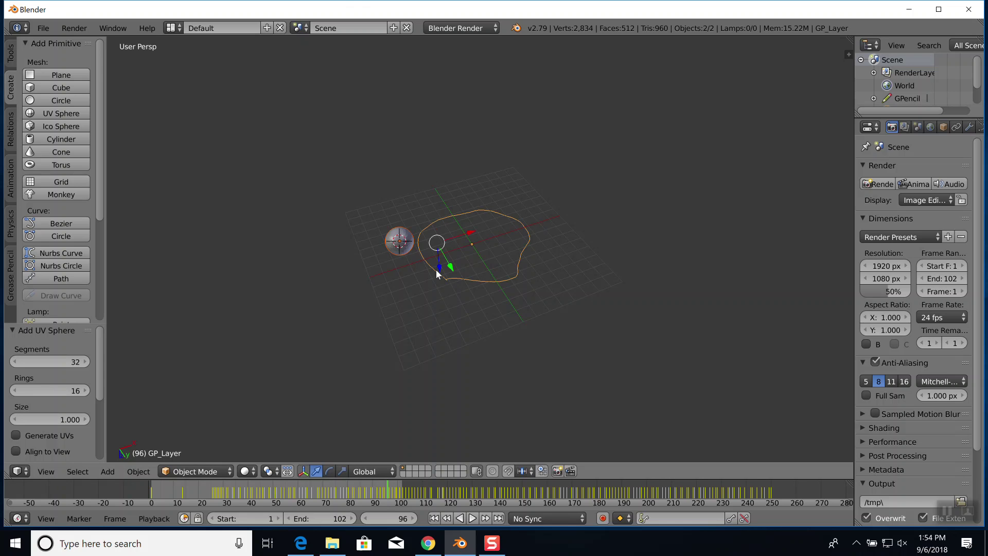
key(ctrl+p)
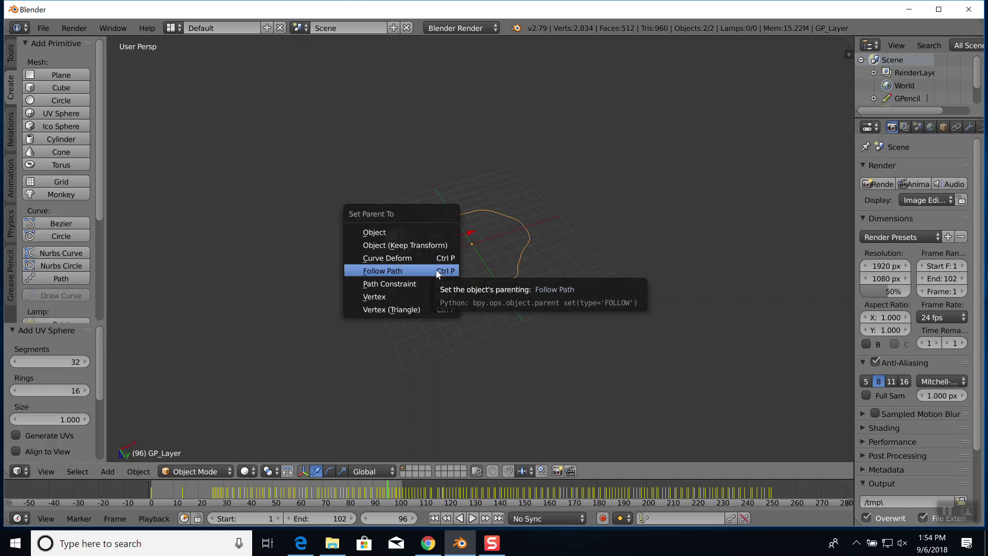
click(408, 270)
scroll(455, 283, up, 5)
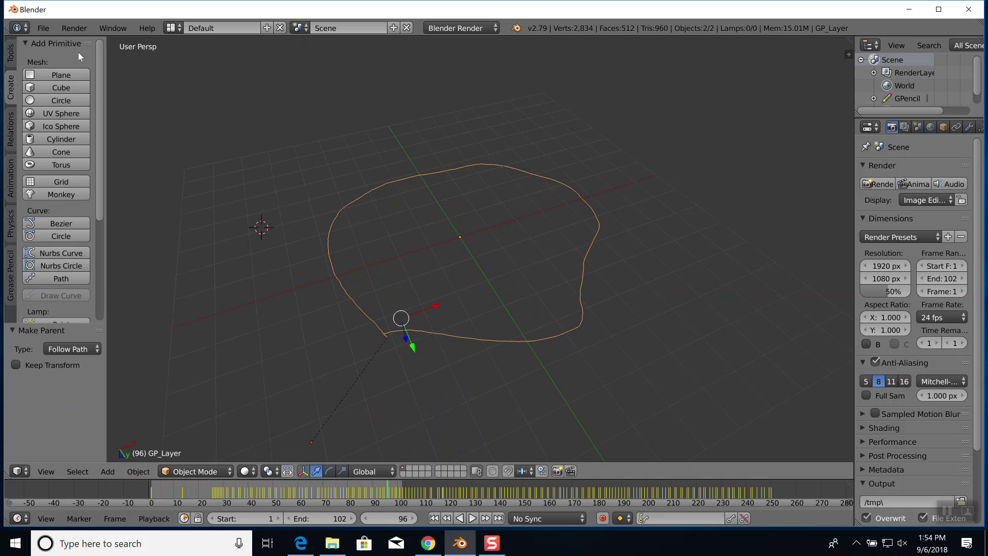
- Reload the start-up file and delete the default cube, camera and lamp
click(40, 28)
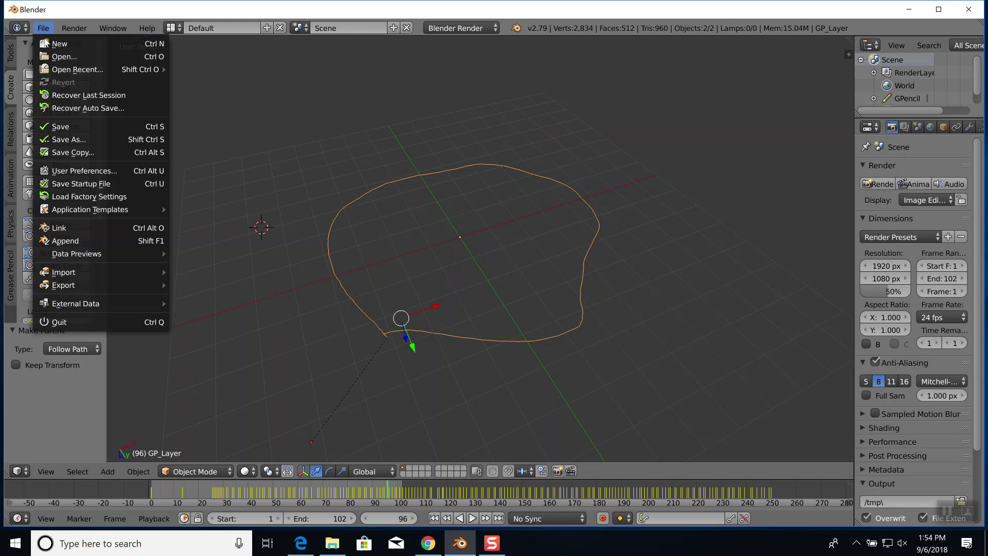
click(46, 42)
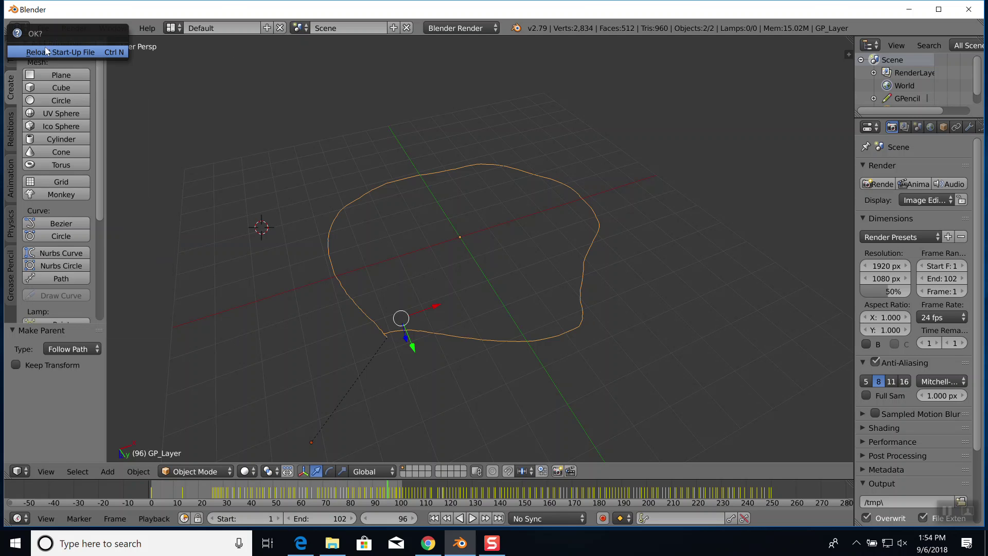
click(46, 51)
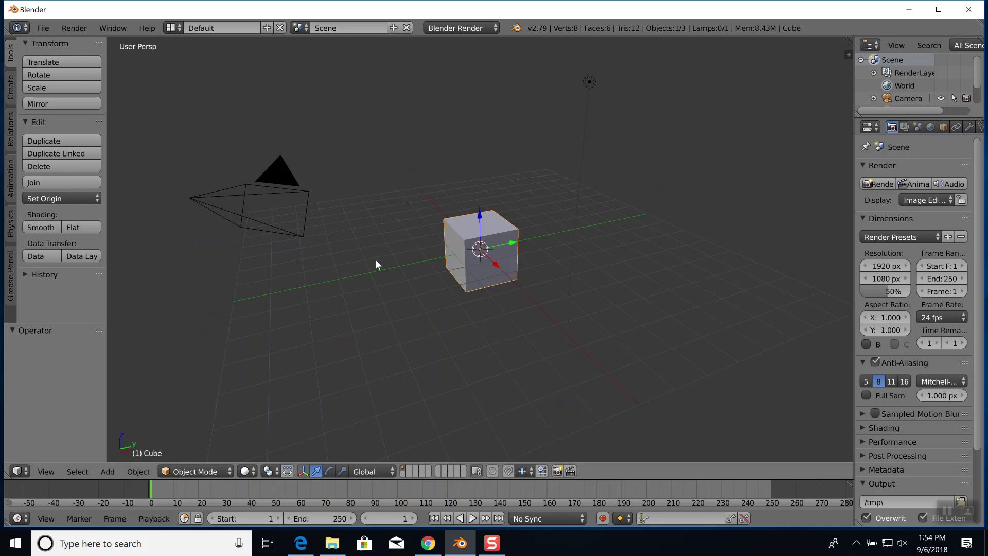
key(a)
key(a)
key(x)
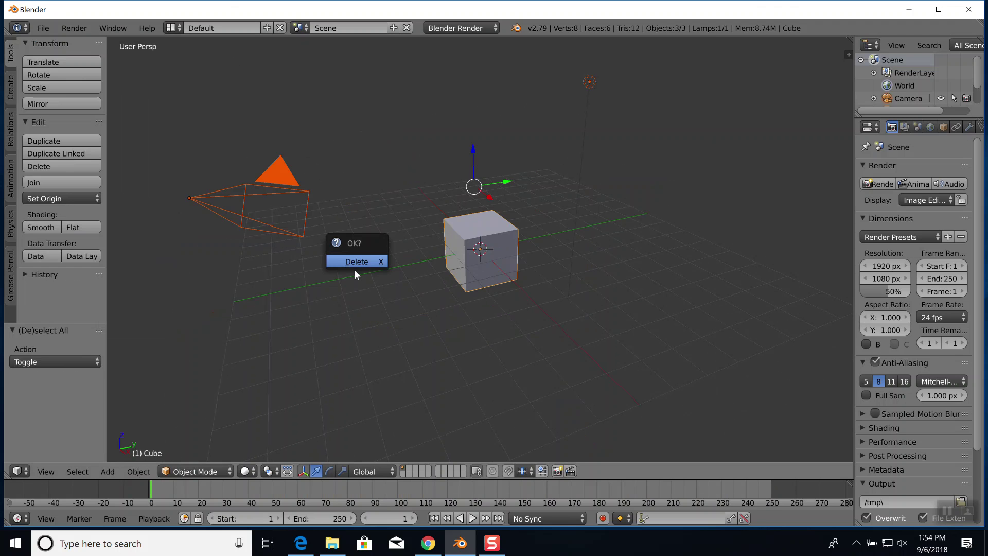
click(356, 260)
- In top view, draw an open, slightly wavy diagonal Grease Pencil stroke rising across the middle of the grid
key(KP_7)
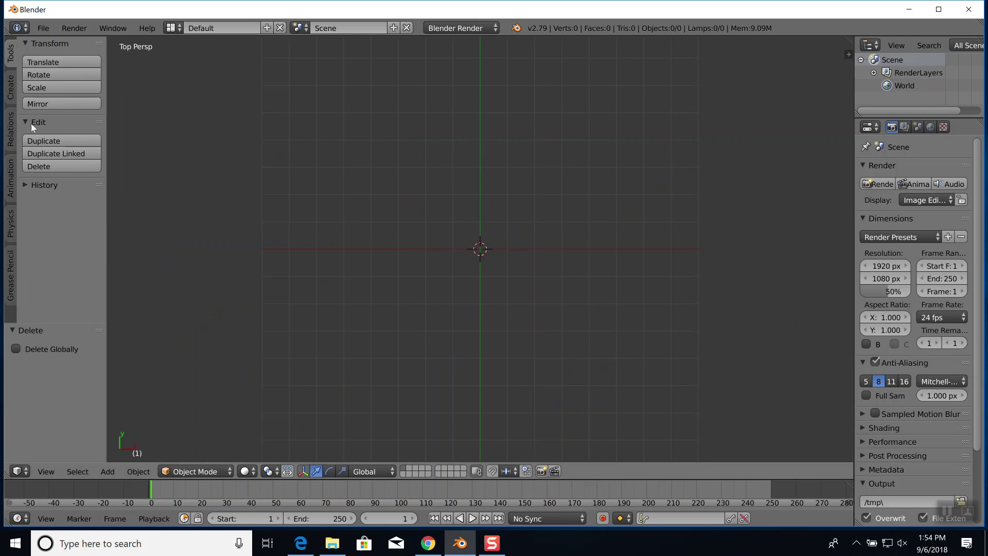
click(10, 275)
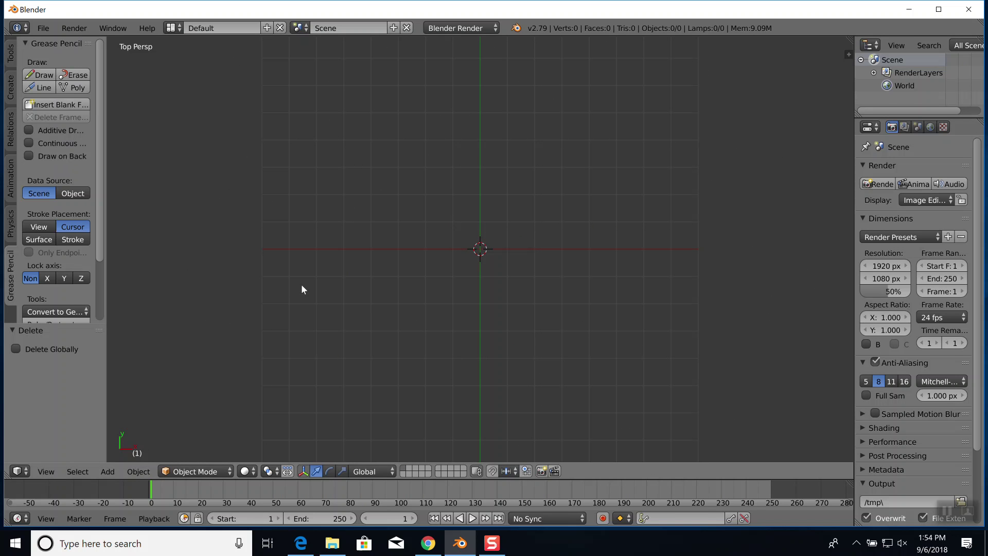
click(41, 75)
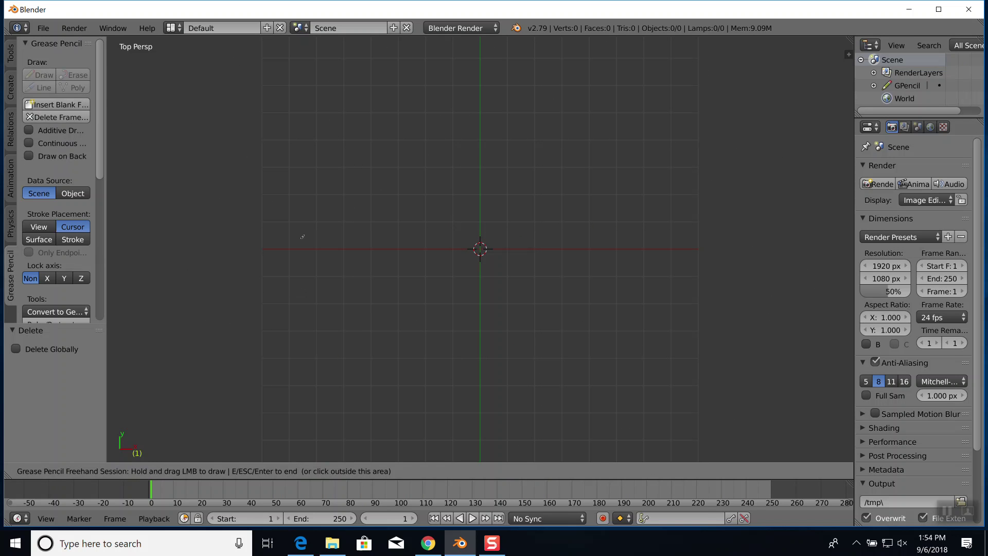
drag(398, 288, 581, 152)
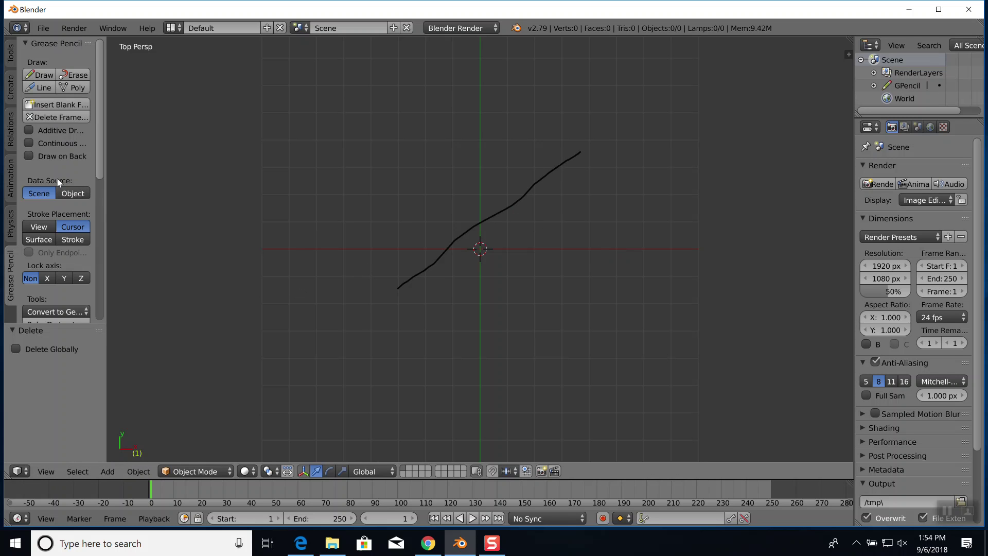
- Convert the Grease Pencil stroke to a Path and delete the original Grease Pencil frame
scroll(49, 254, down, 2)
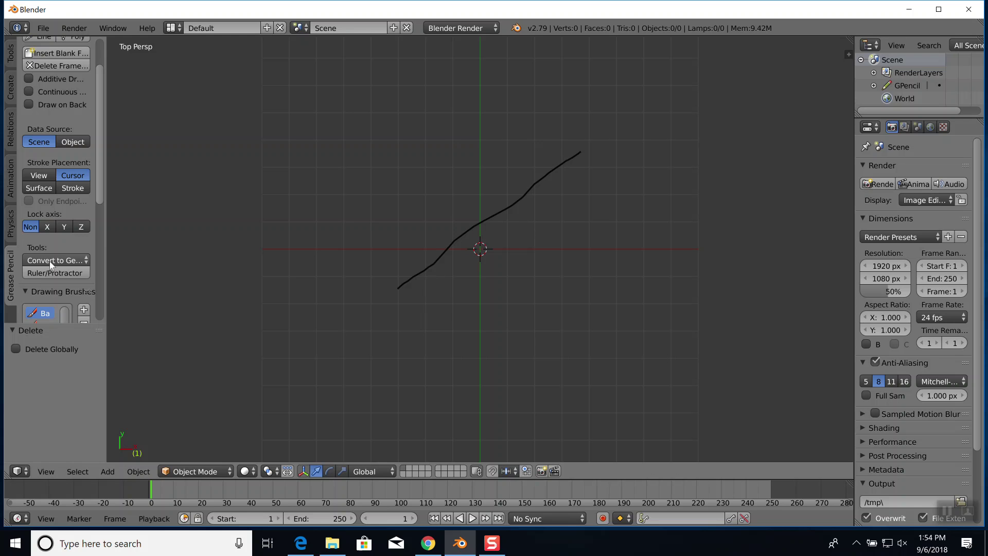
click(50, 259)
click(51, 280)
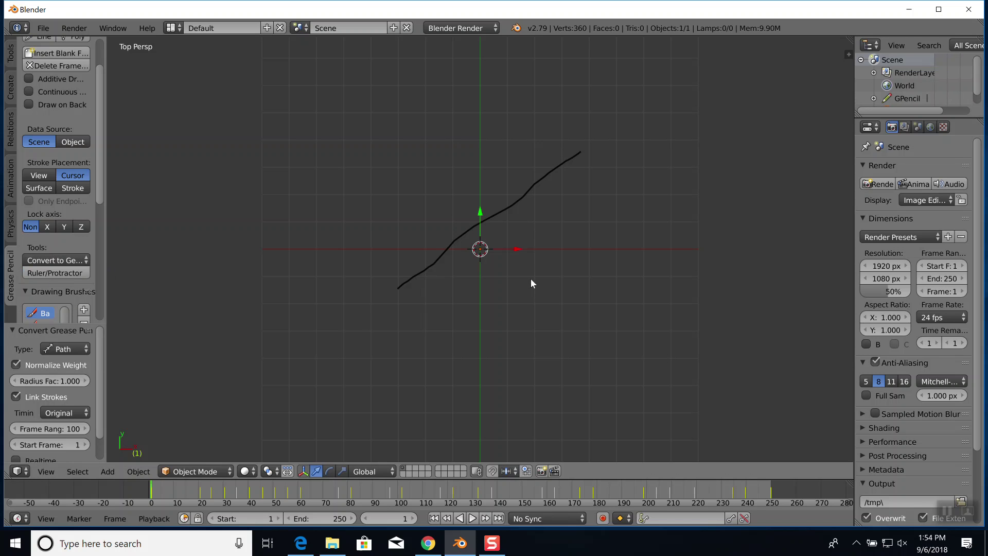
scroll(40, 131, up, 2)
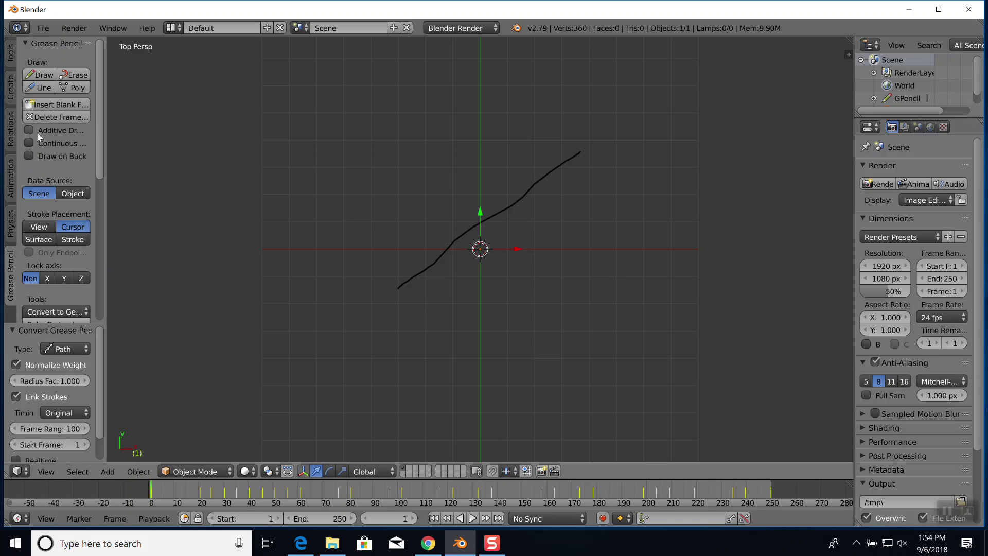
click(48, 116)
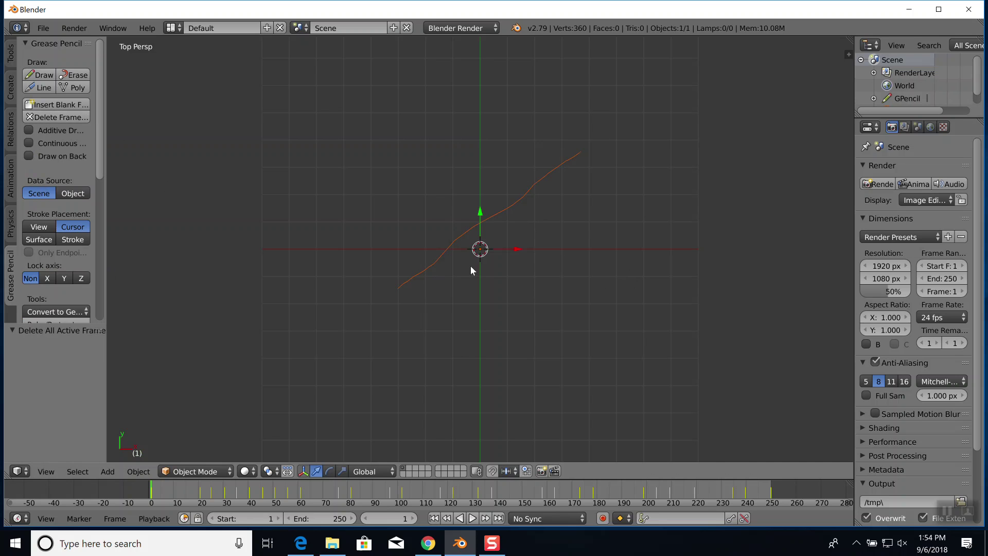
- Add a plane near the path's lower end, at about X -3.53, Y -1.50
right_click(428, 226)
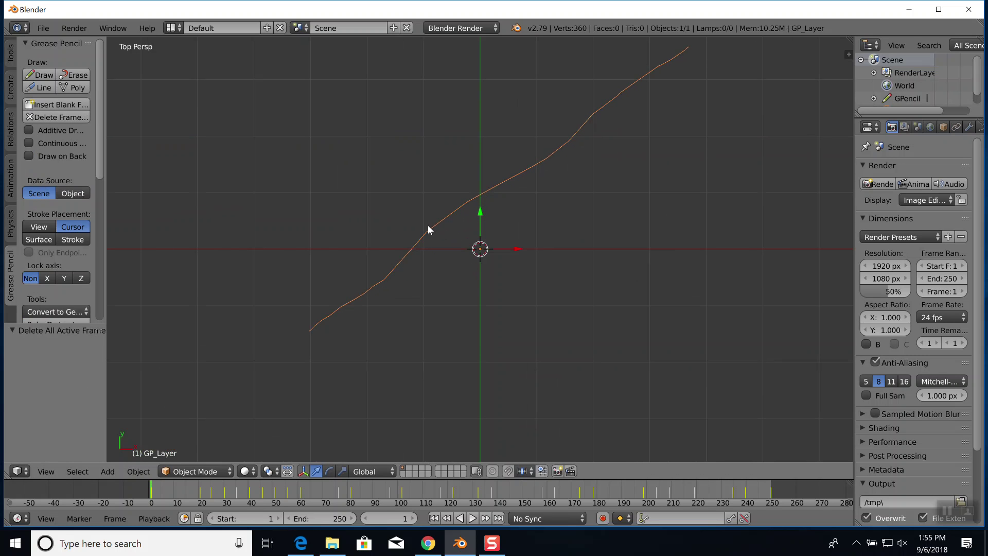
scroll(431, 234, down, 3)
click(364, 298)
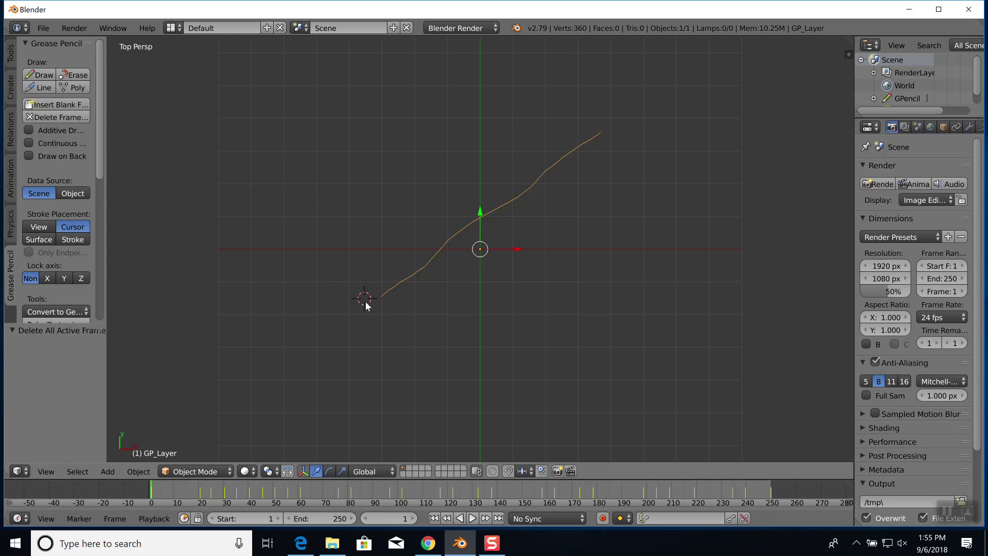
key(a)
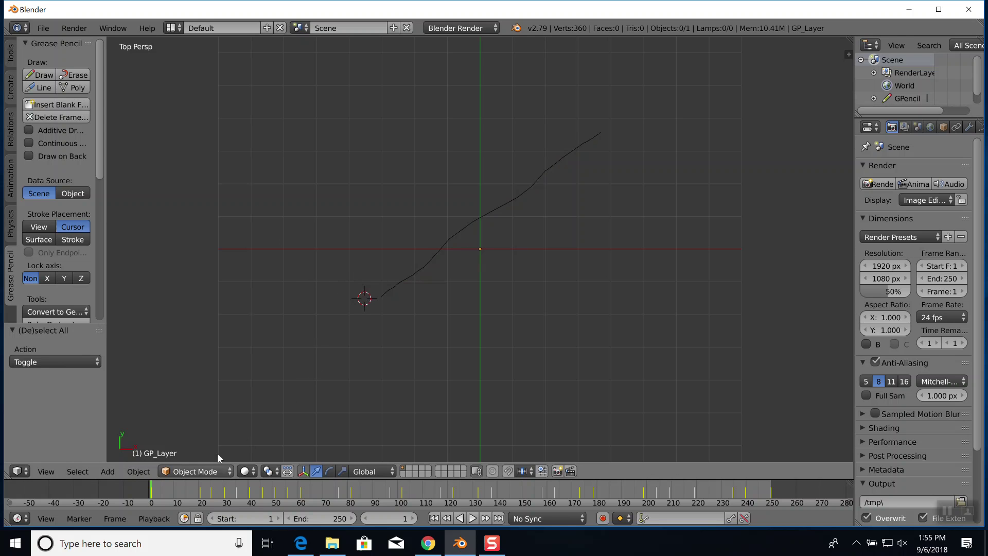
click(11, 87)
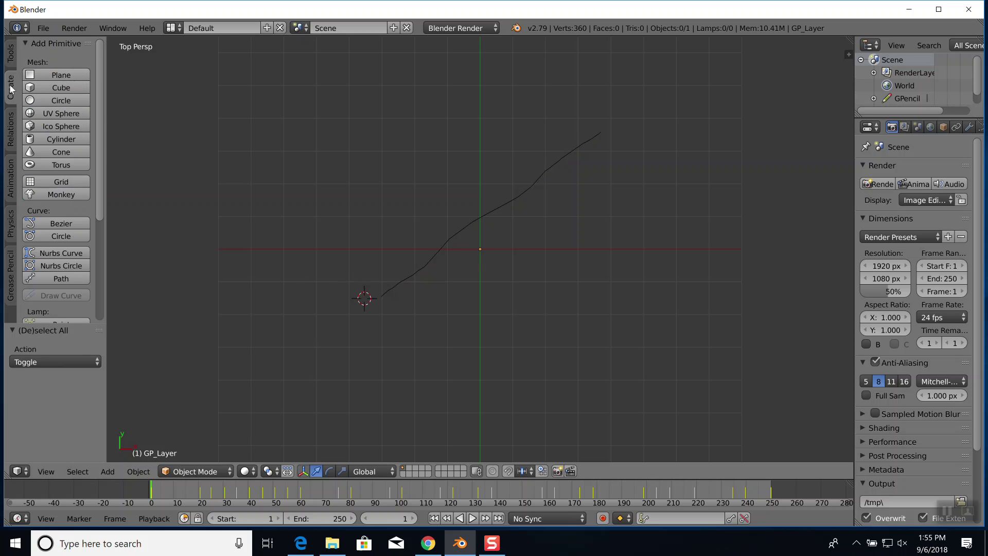
click(58, 76)
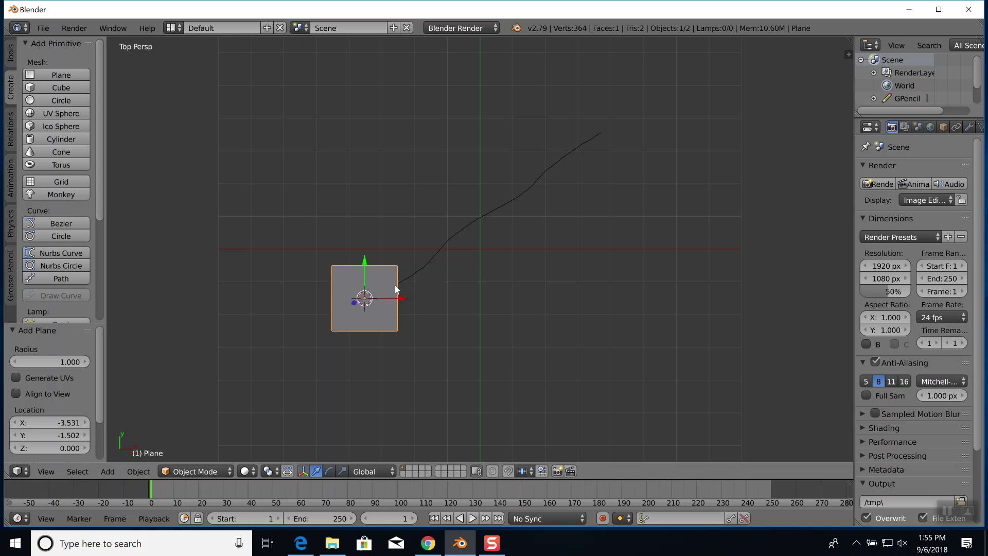
- Parent the plane to the path using Follow Path and play the animation to check its motion
shift+right_click(415, 271)
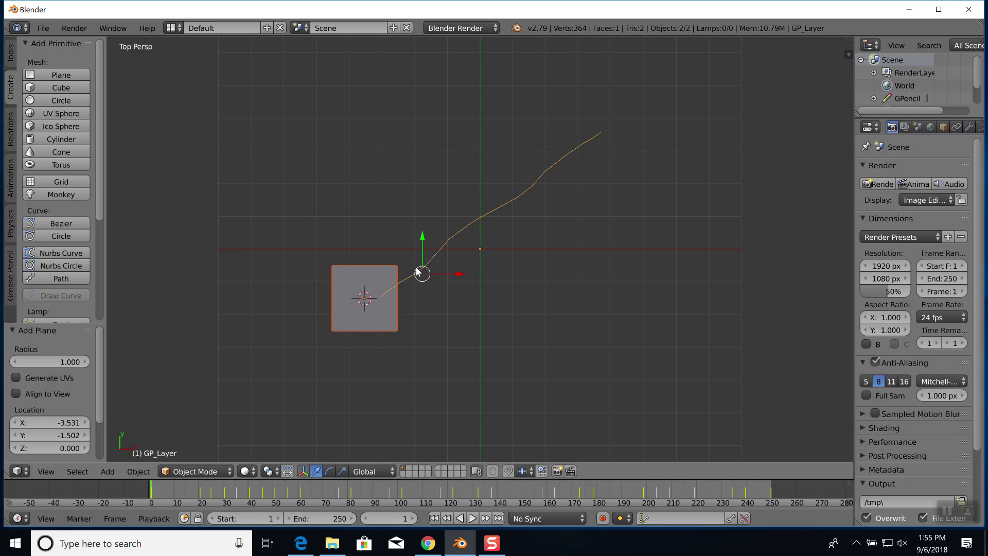
key(ctrl+p)
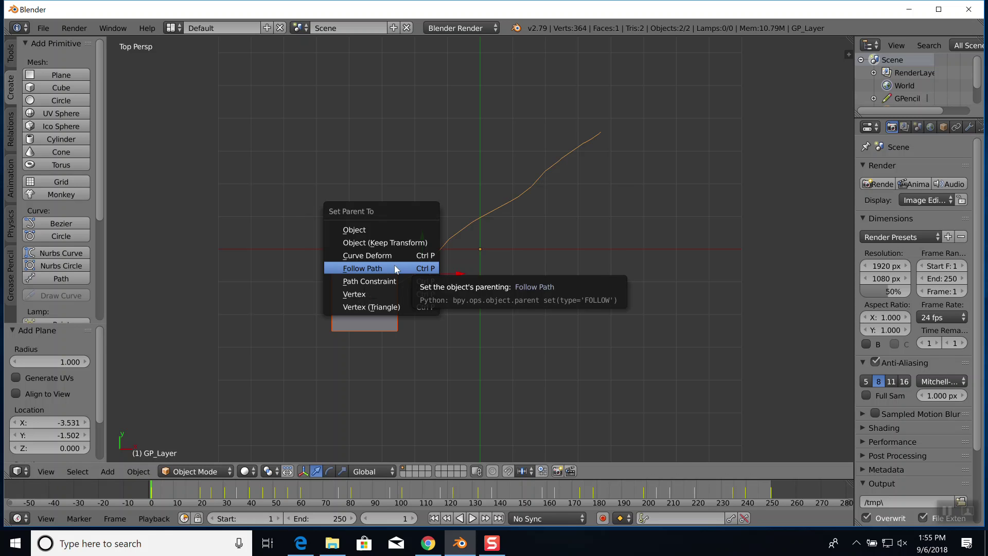
click(397, 268)
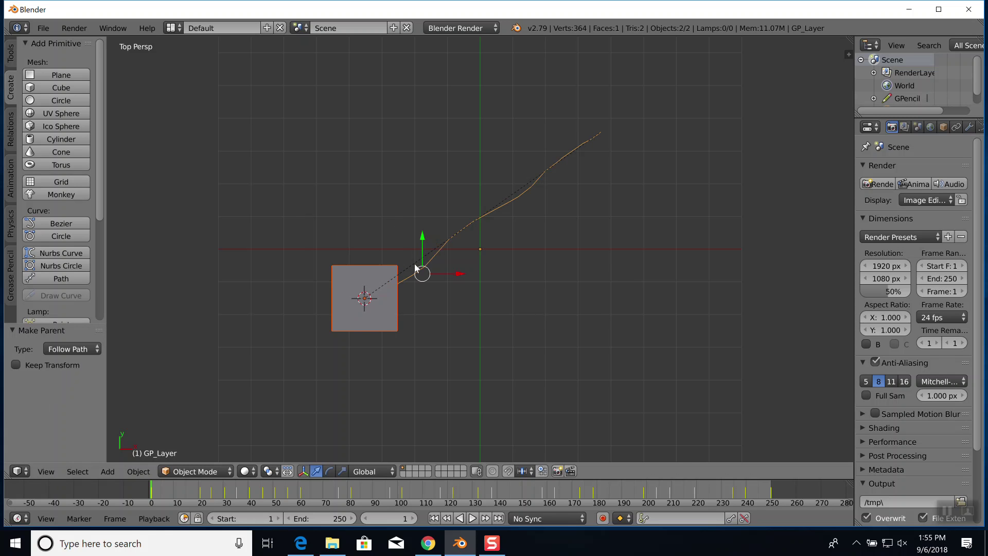
key(alt+a)
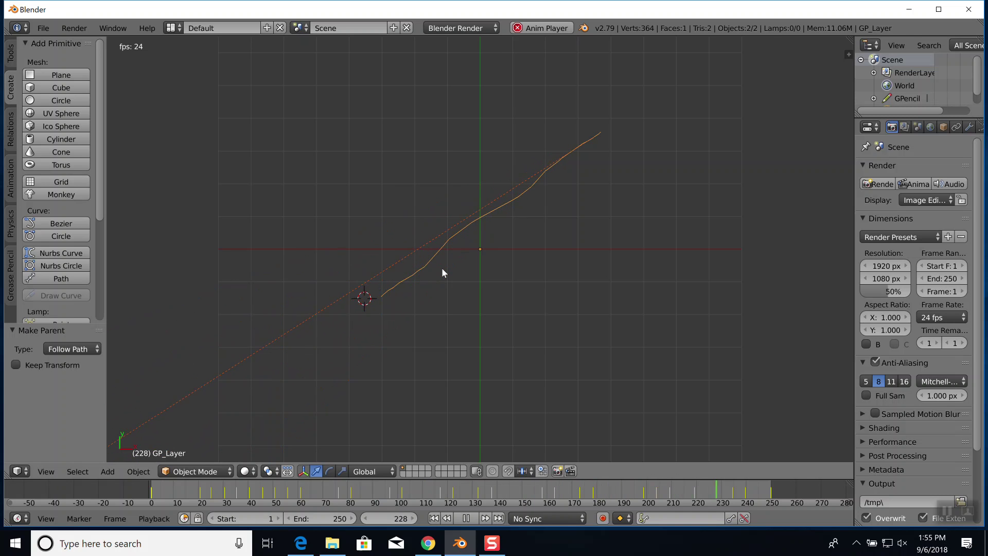
key(Escape)
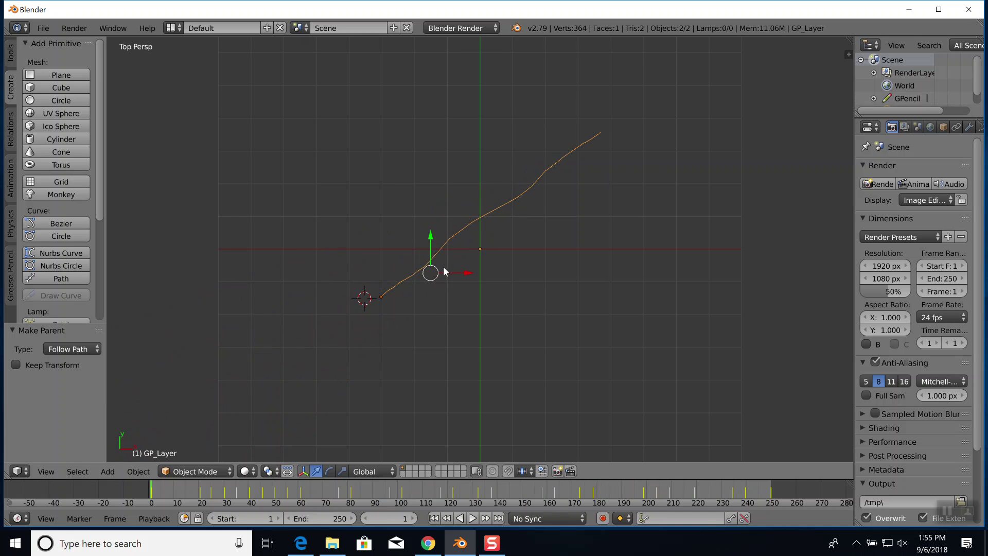
- Go to frame 7 and examine how far the dashed relationship line runs from the path toward the plane
click(166, 487)
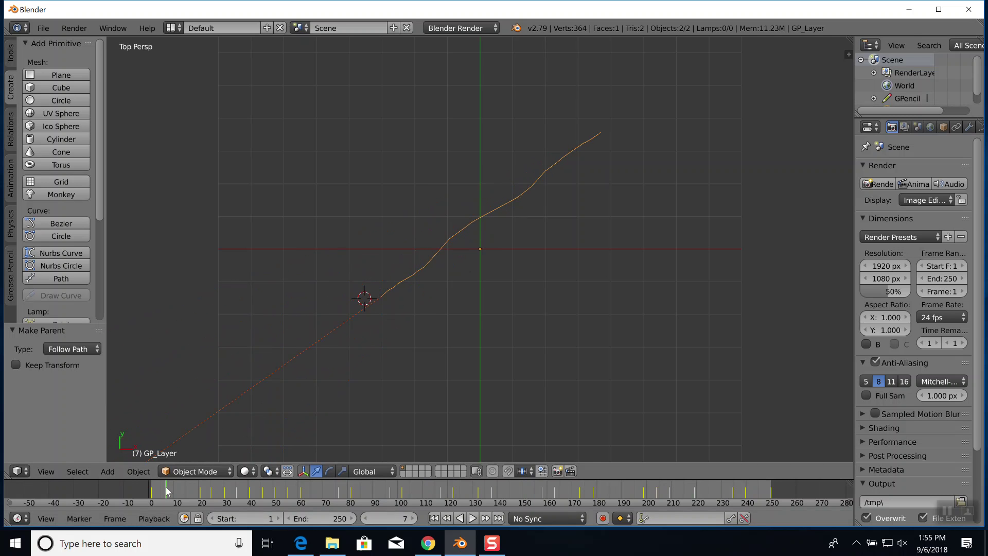
scroll(268, 364, down, 4)
scroll(267, 364, down, 8)
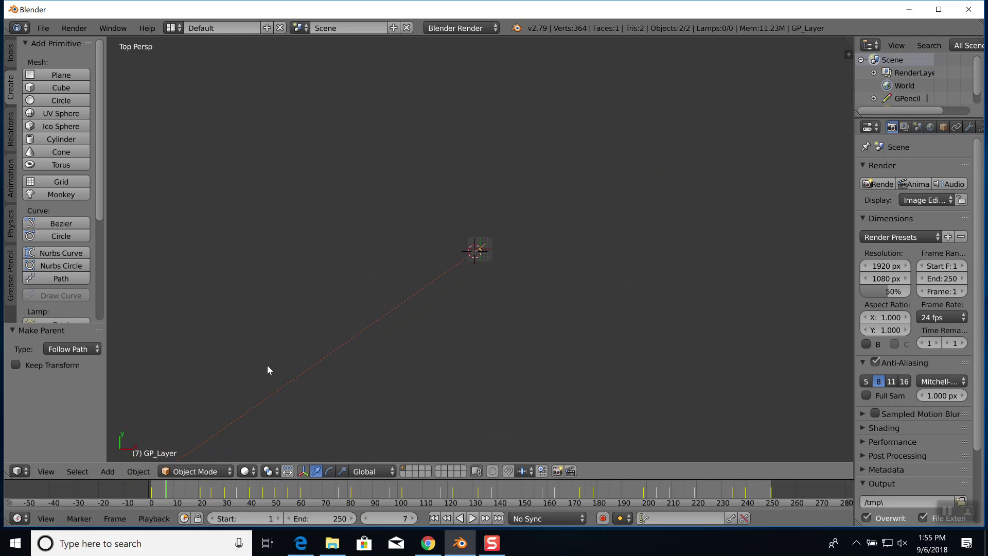
scroll(270, 365, down, 2)
scroll(270, 366, down, 1)
shift+middle_drag(273, 363, 563, 171)
scroll(586, 157, down, 3)
scroll(530, 205, down, 1)
scroll(553, 201, up, 3)
scroll(489, 212, down, 8)
scroll(414, 247, up, 9)
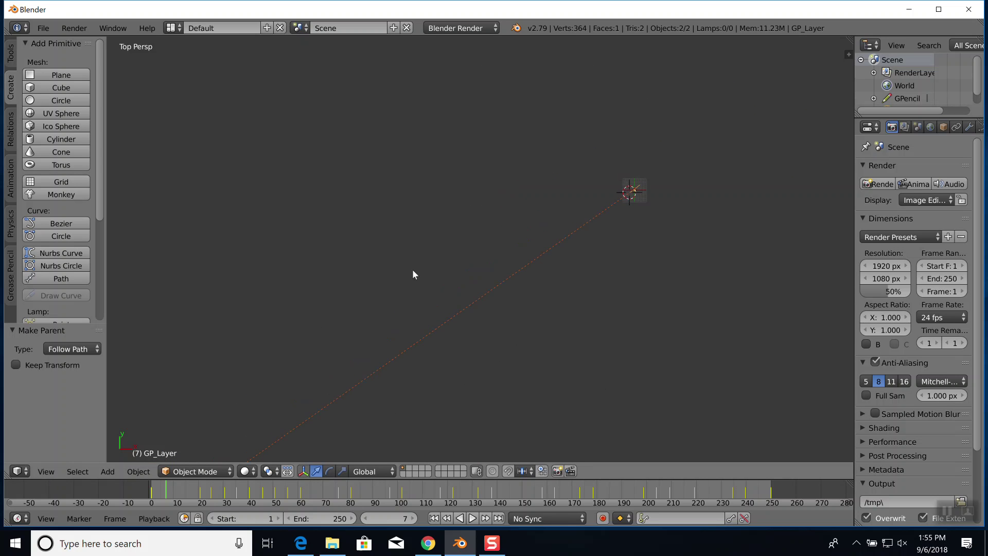
scroll(458, 272, up, 2)
middle_drag(629, 253, 523, 275)
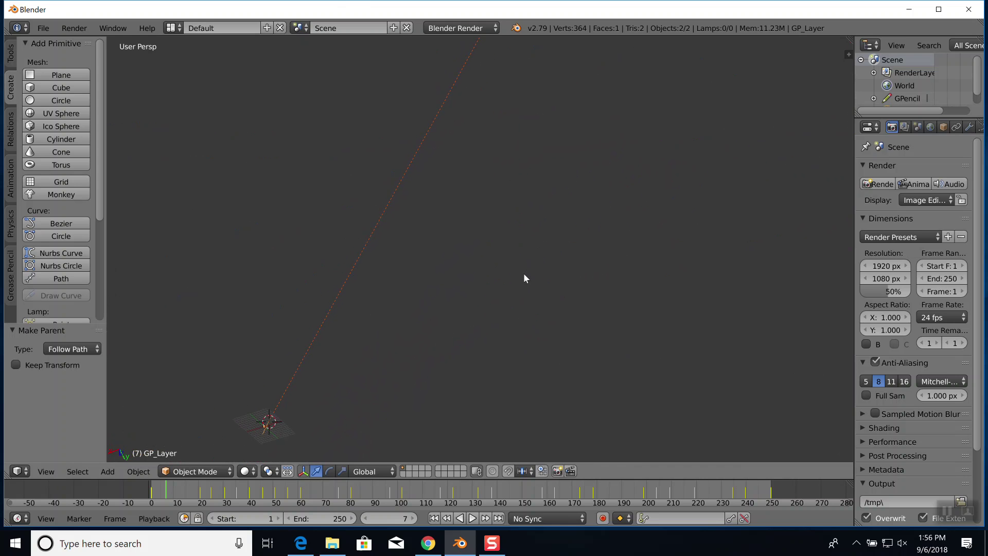
- Try to bring the path to the distant plane by moving it repeatedly along the dashed relationship line, and play the animation
right_click(267, 428)
key(g)
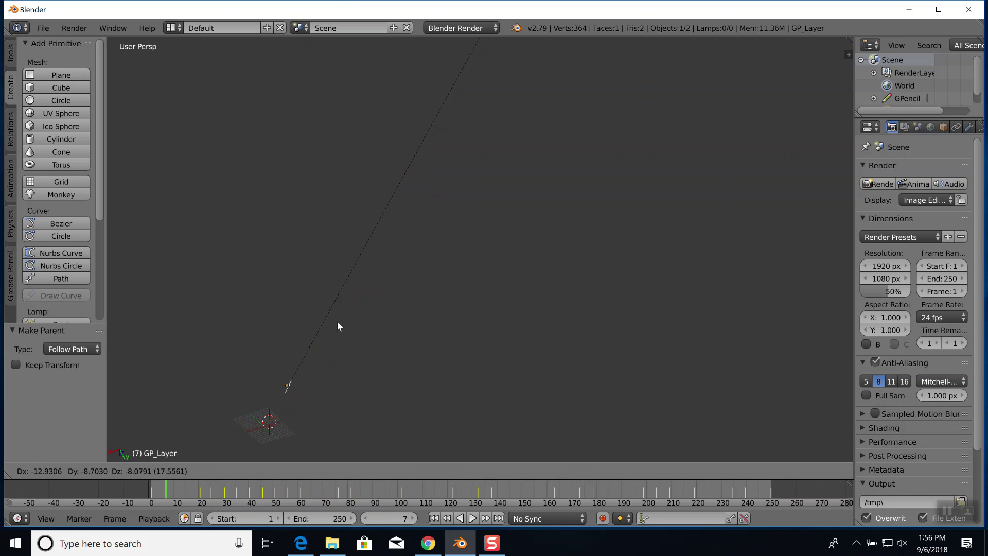
click(482, 104)
shift+middle_drag(527, 140, 298, 450)
key(g)
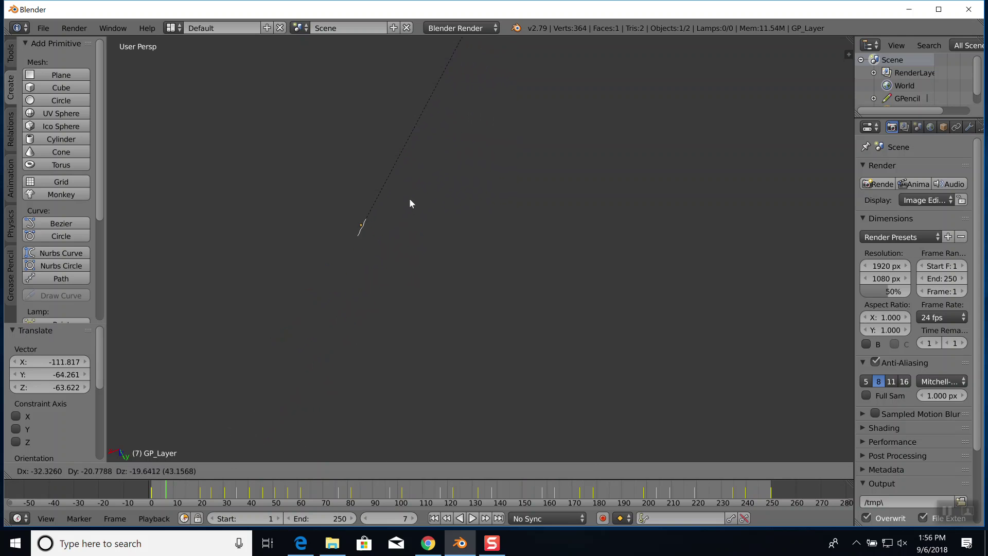
click(465, 104)
scroll(499, 110, up, 3)
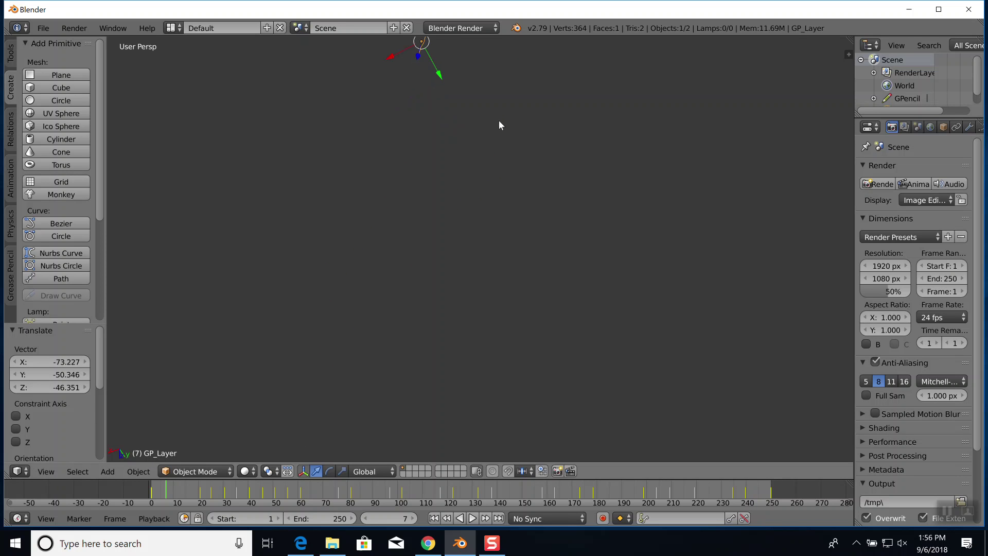
scroll(496, 114, down, 2)
shift+middle_drag(496, 114, 344, 387)
key(g)
click(507, 102)
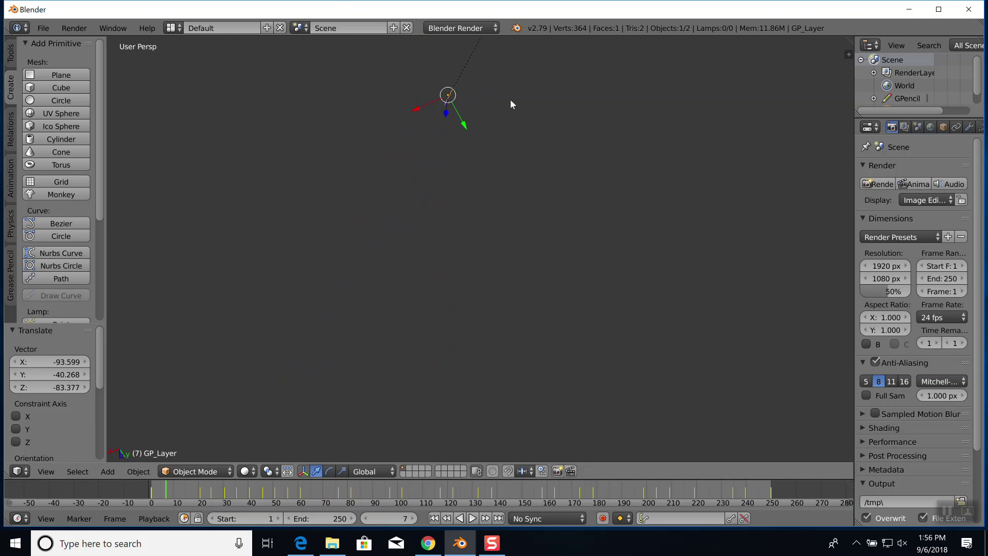
shift+middle_drag(532, 106, 320, 375)
key(g)
click(448, 113)
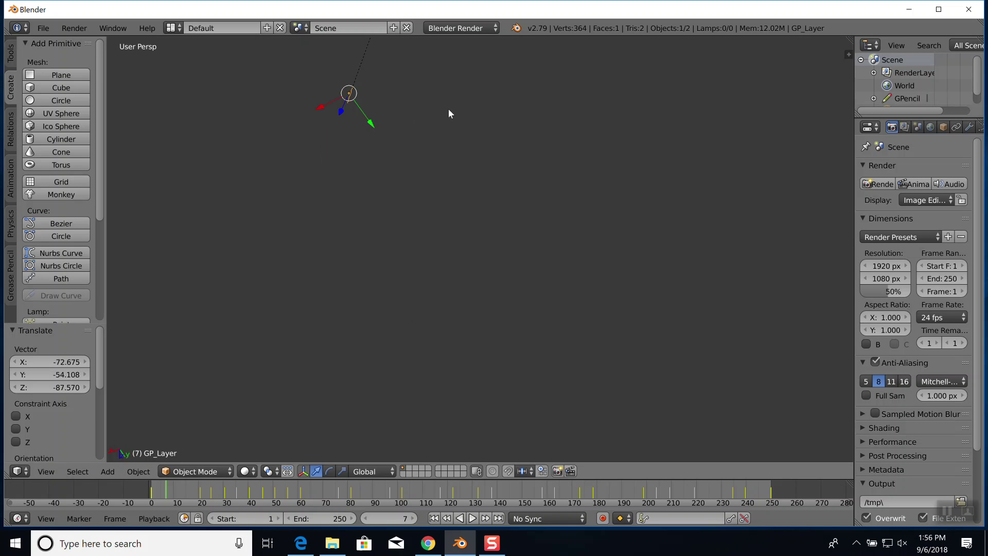
key(Home)
key(g)
click(520, 80)
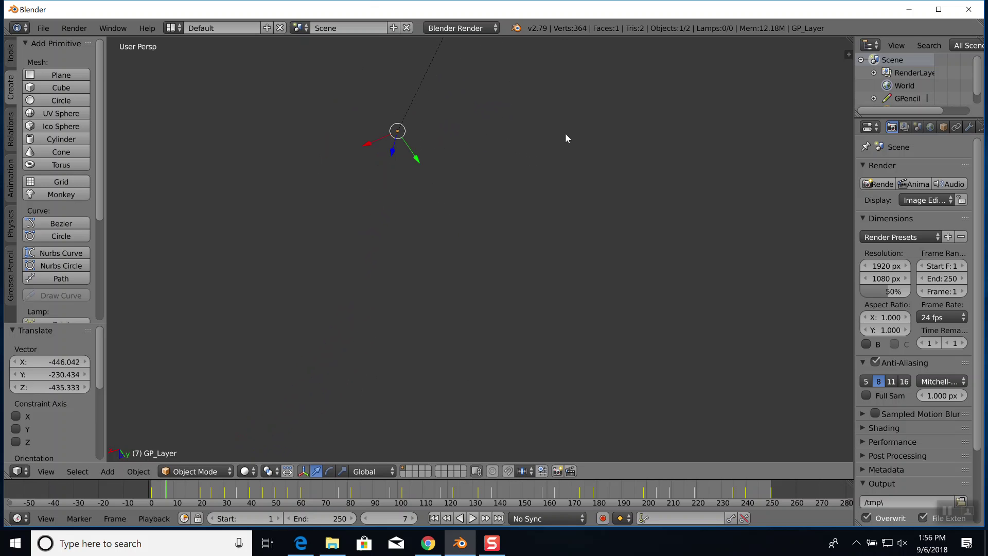
shift+middle_drag(565, 133, 393, 450)
key(g)
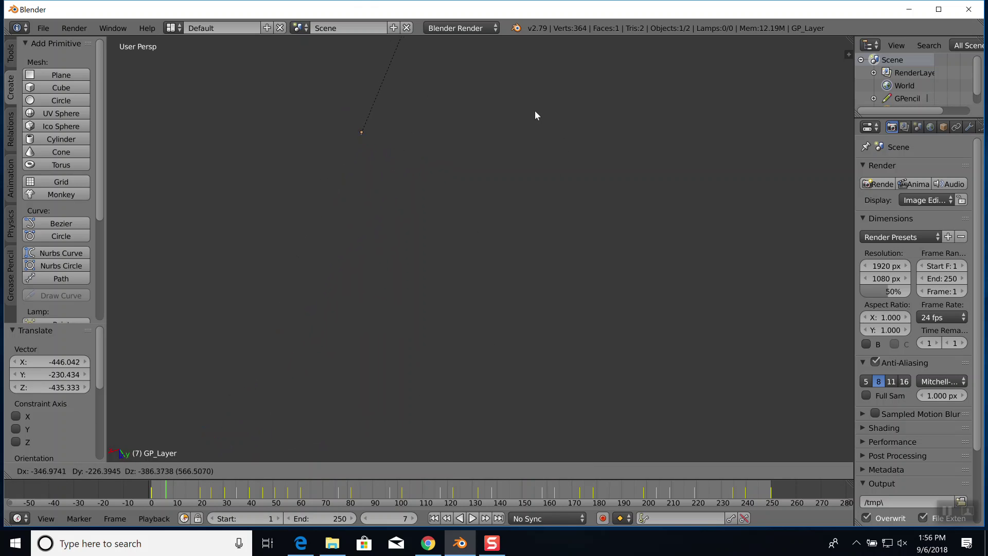
click(539, 110)
shift+middle_drag(560, 110, 441, 40)
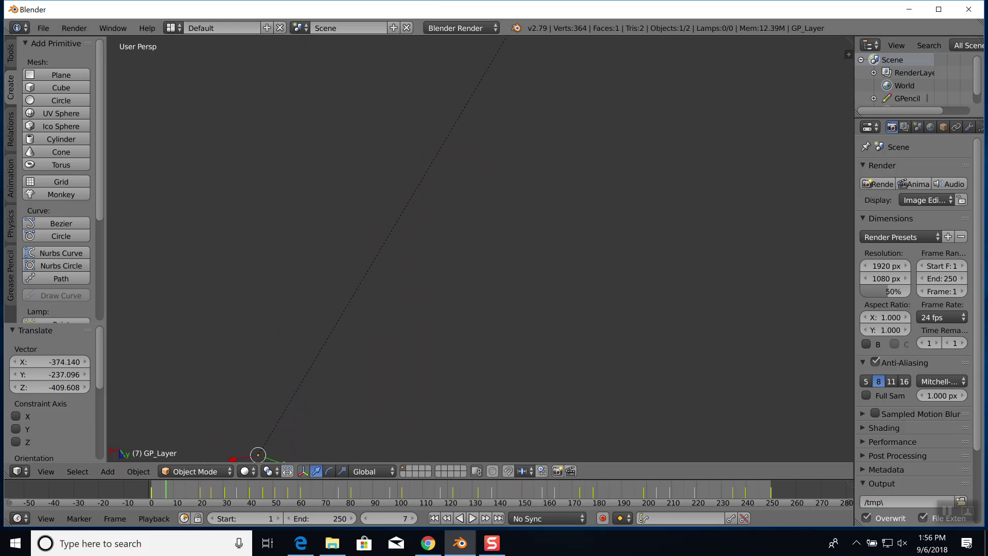
key(g)
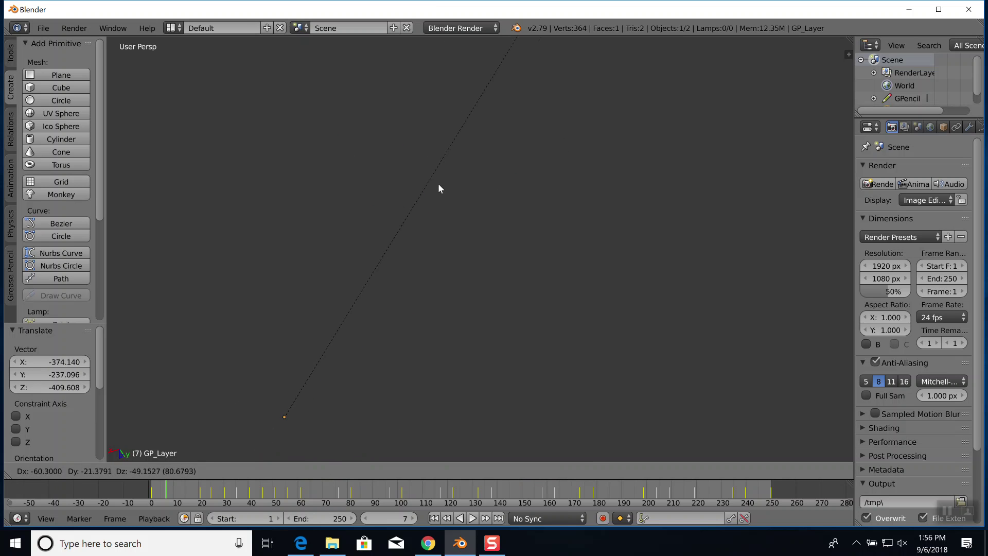
click(530, 69)
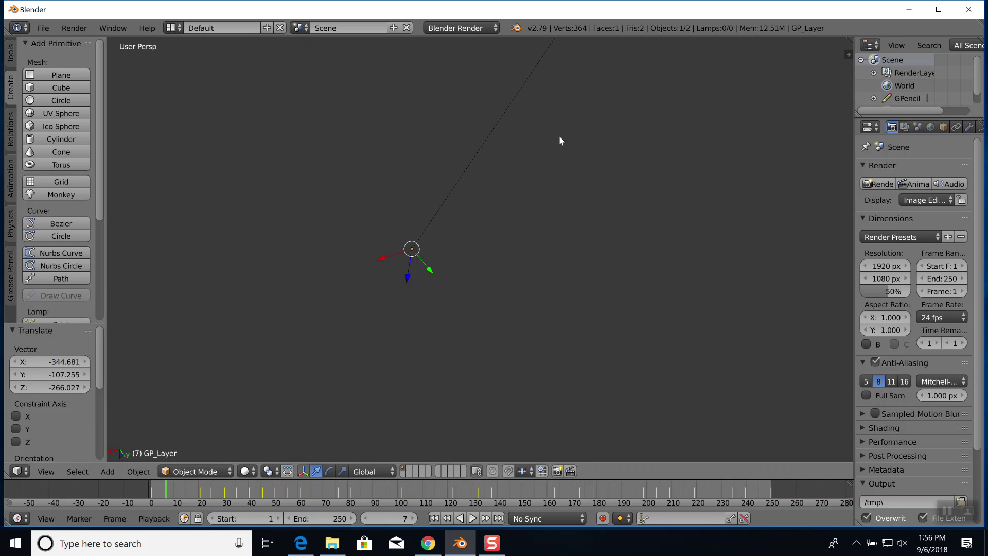
shift+middle_drag(562, 119, 384, 324)
key(g)
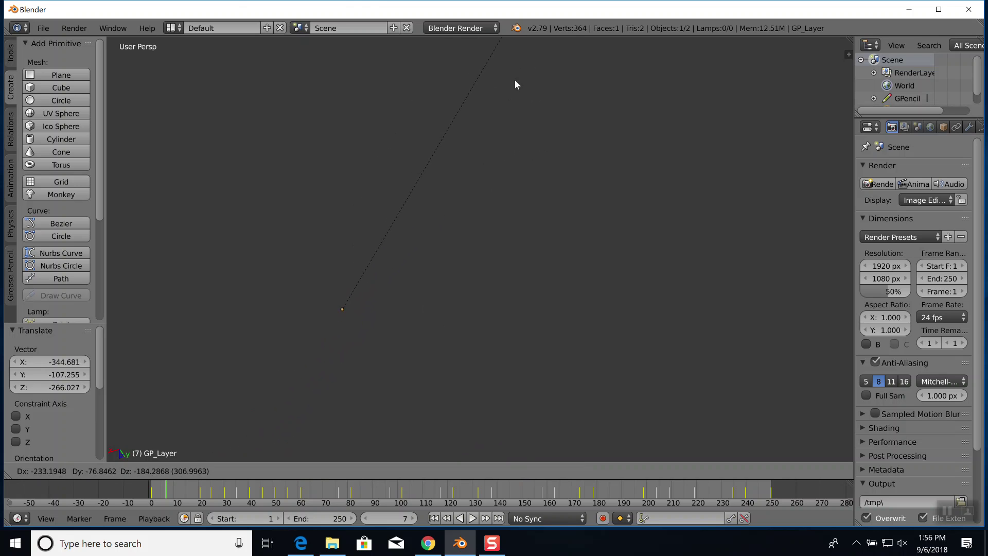
click(556, 46)
shift+middle_drag(603, 89, 353, 389)
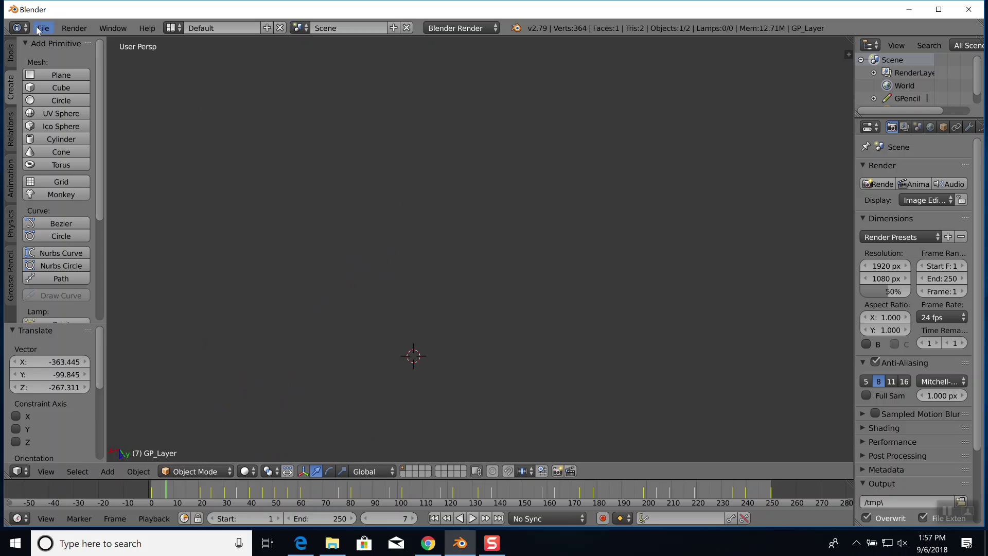
key(alt+a)
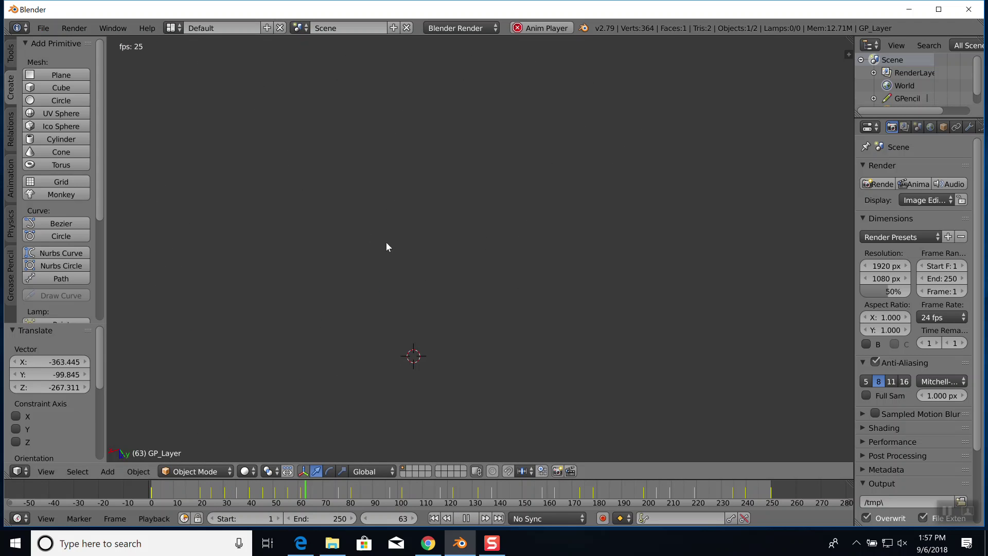
- Start a new file with the default startup scene
click(44, 27)
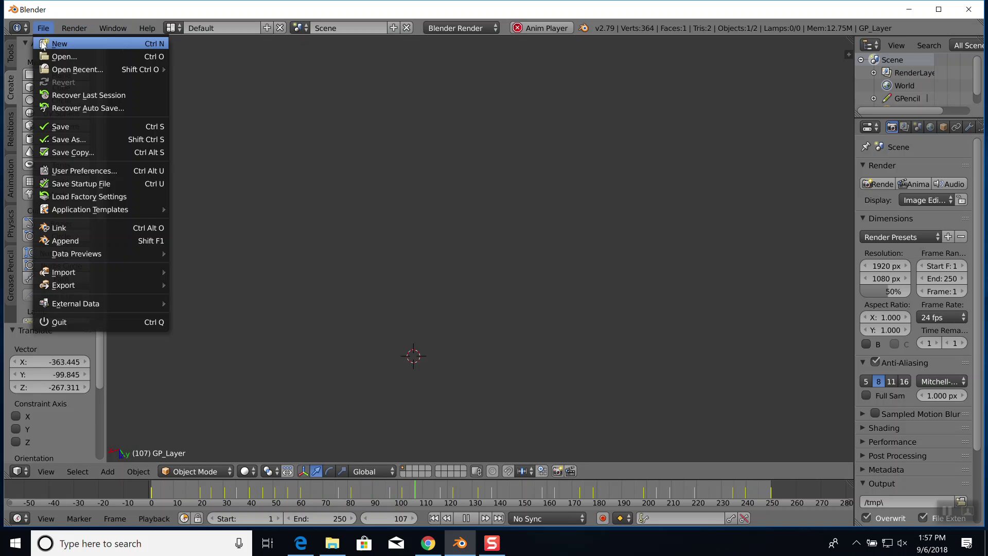
click(52, 41)
click(46, 51)
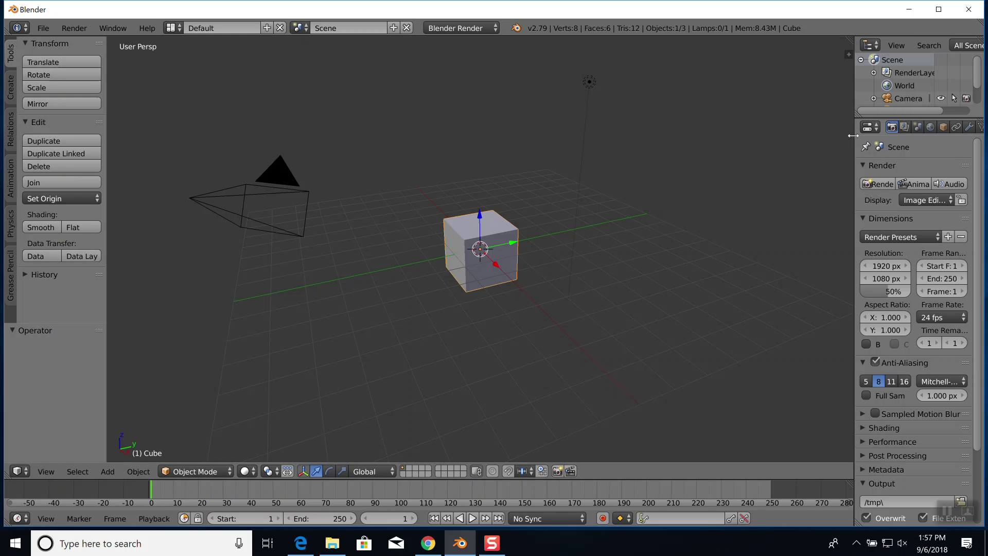
- Widen the Properties editor and show the object transform properties in the 3D view
drag(852, 136, 799, 136)
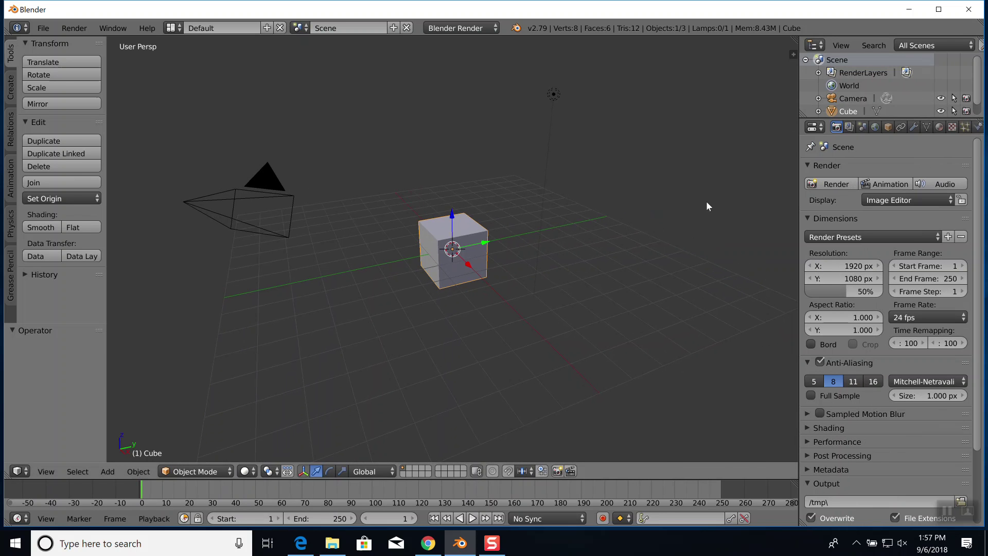
key(n)
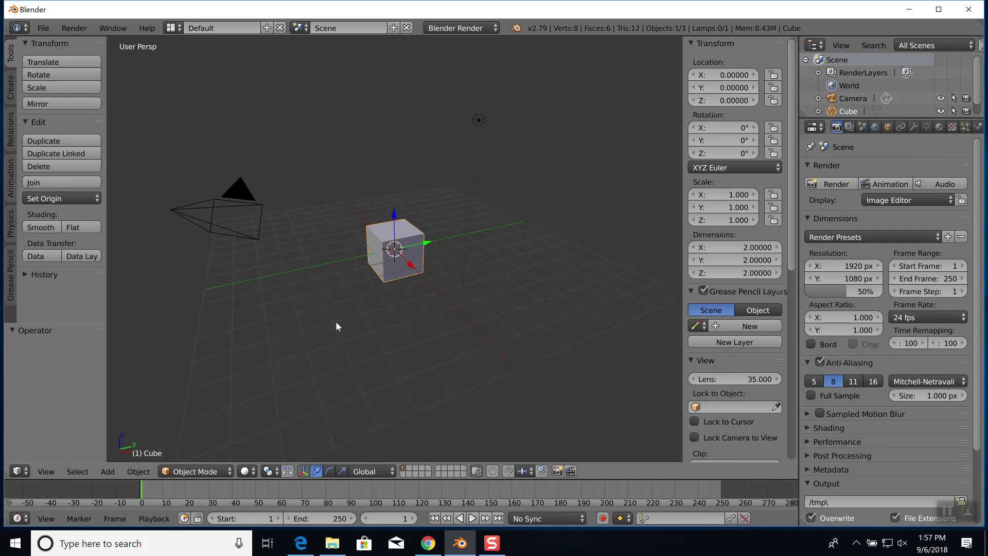
- Select and delete all default objects in the scene
key(a)
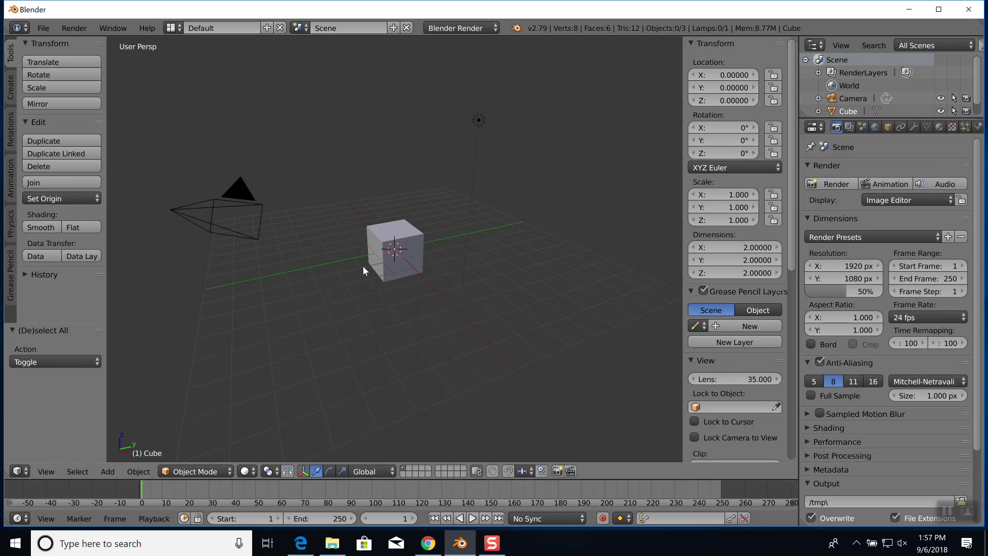
key(a)
key(x)
click(365, 268)
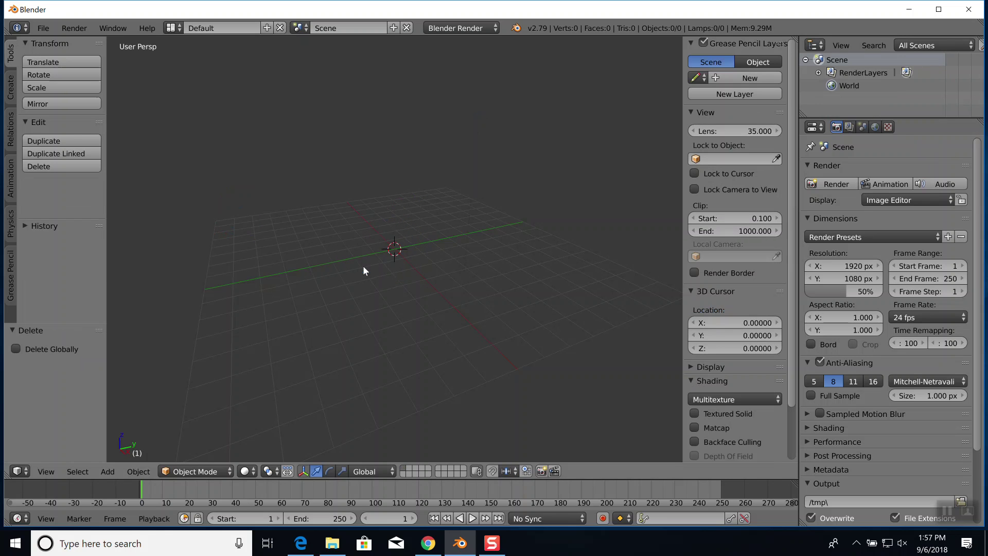
- In top view, draw an open diagonal Grease Pencil stroke rising from lower left to upper right across the grid's centre
key(KP_7)
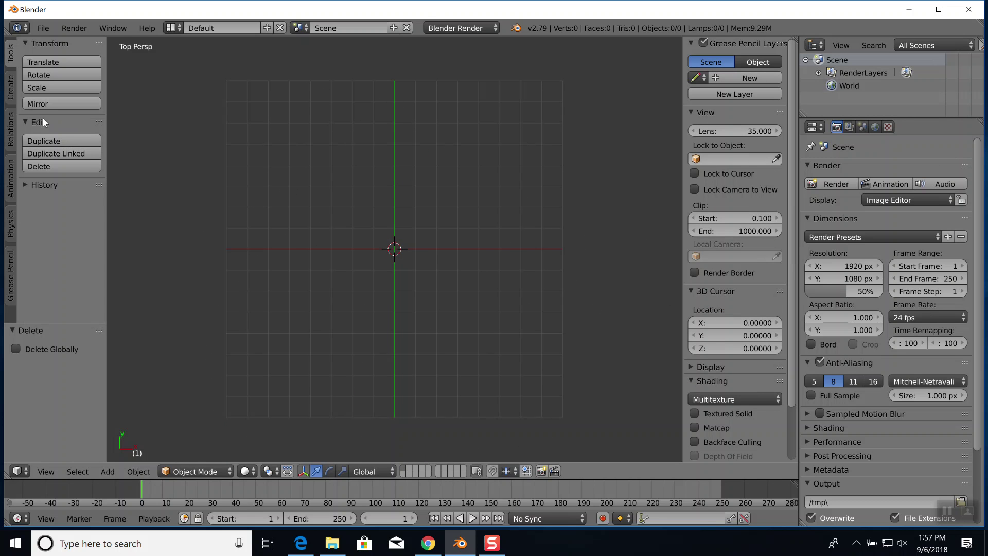
click(11, 288)
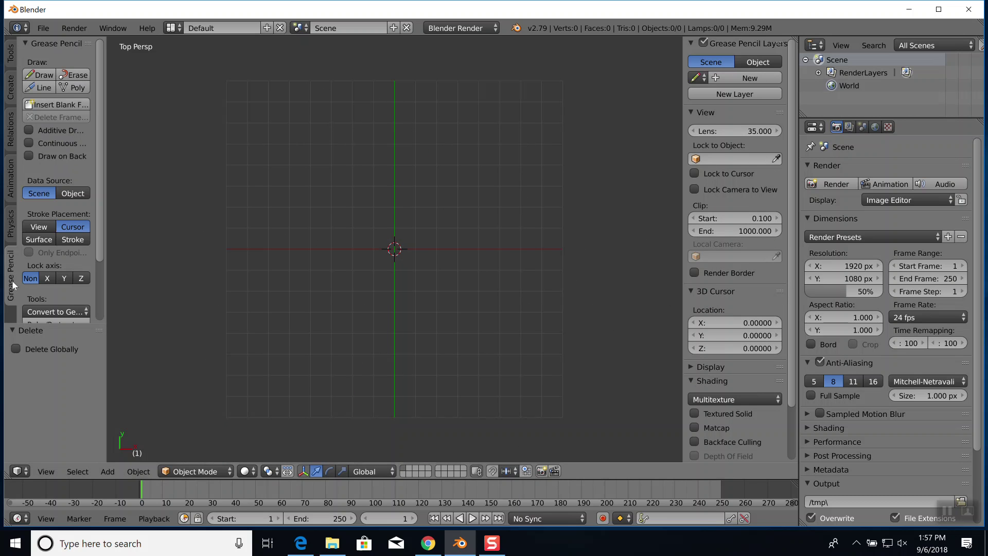
click(43, 76)
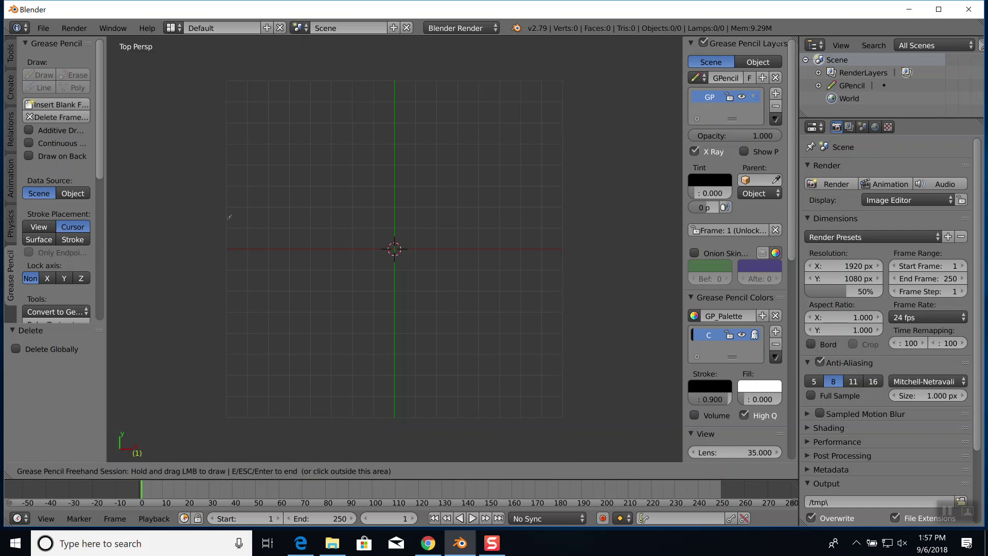
drag(323, 287, 477, 184)
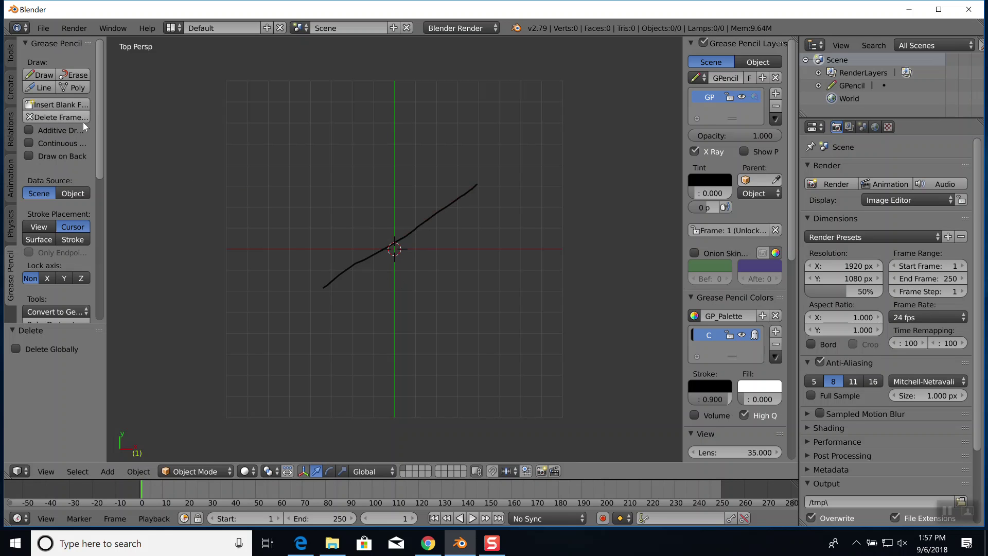
- Convert the diagonal Grease Pencil stroke to a Path and delete the original Grease Pencil frame
click(51, 311)
click(72, 325)
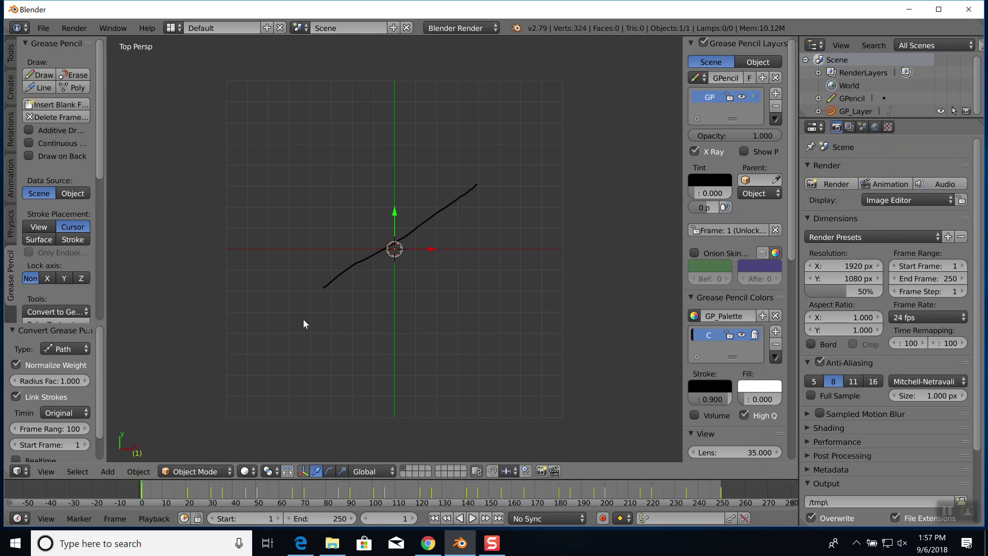
click(54, 116)
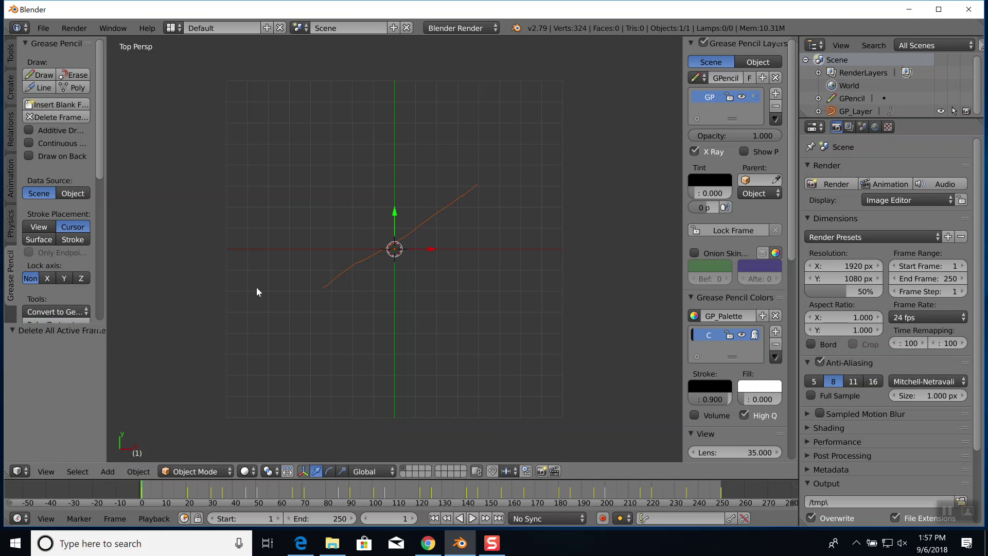
- Deselect the path and add a cube beyond its lower end, at about X -5.61, Y -2.40
key(a)
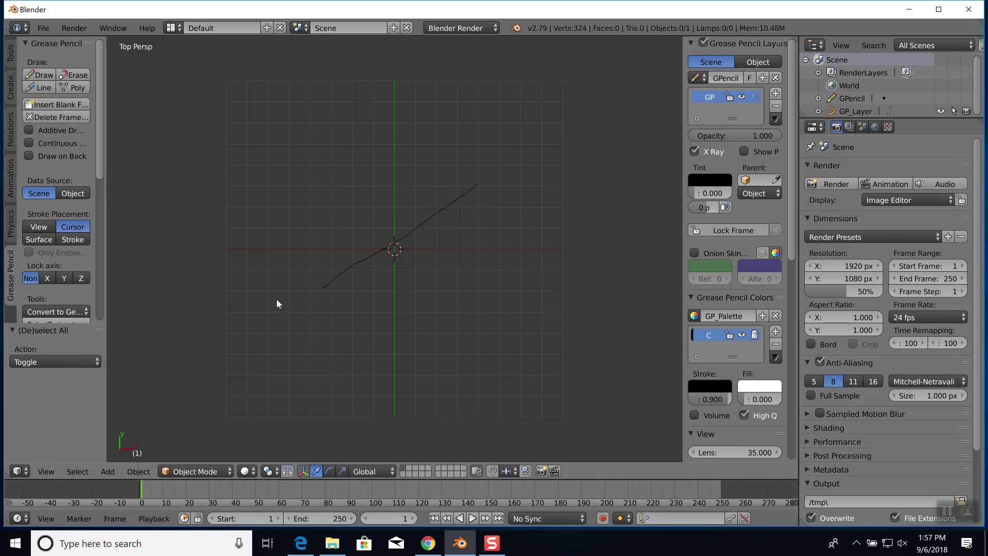
click(276, 299)
click(11, 86)
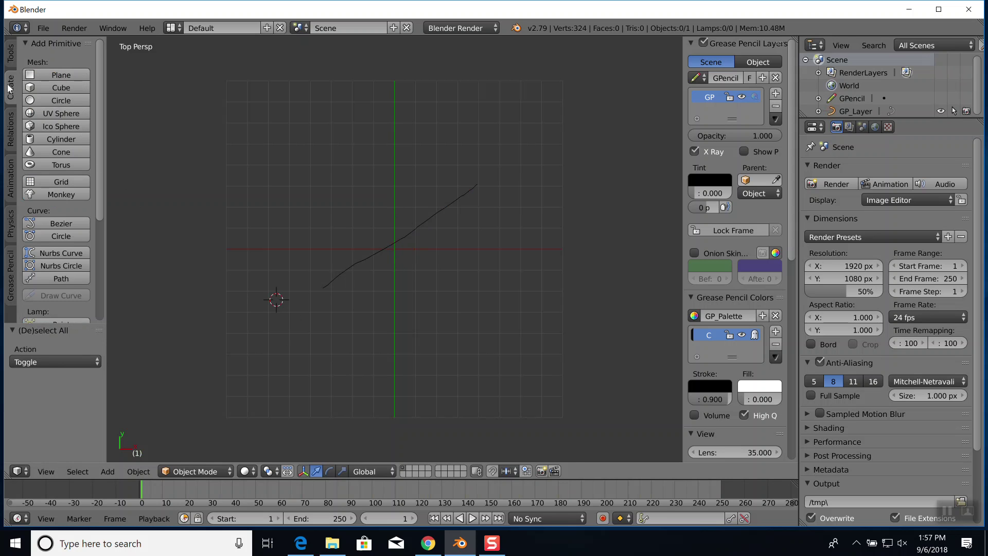
click(55, 88)
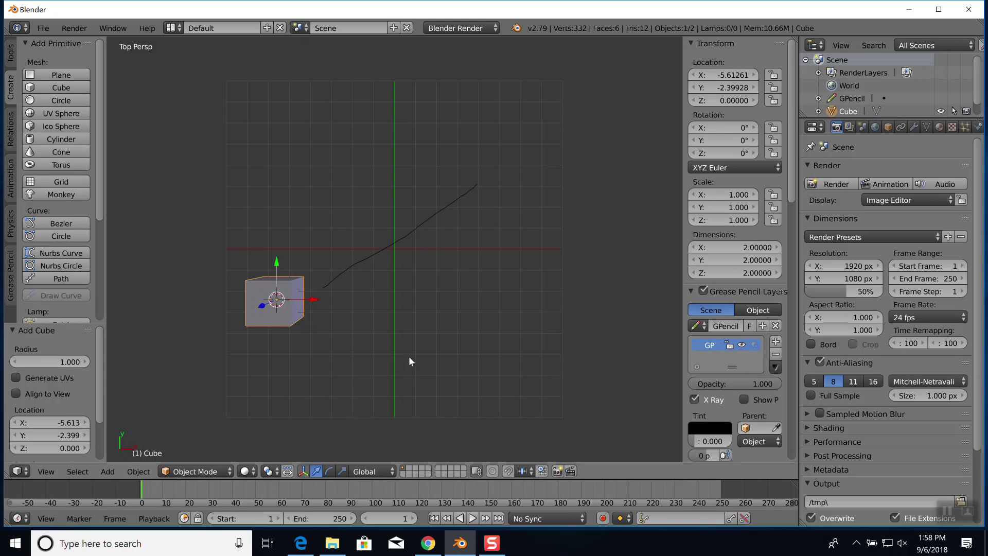
- Scale the cube to about 0.361 and move it next to the path's lower end, at about X -4.38, Y -2.25
key(s)
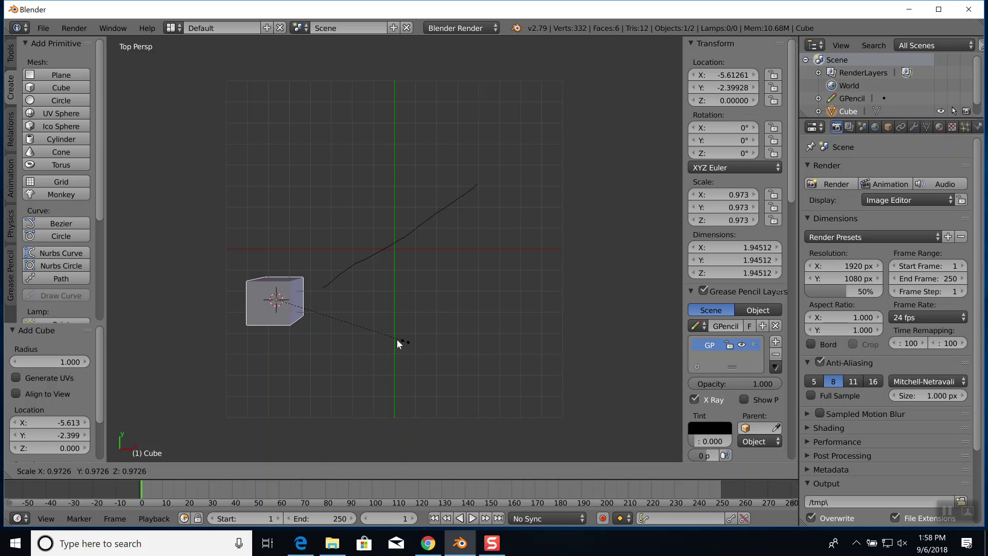
click(321, 322)
key(g)
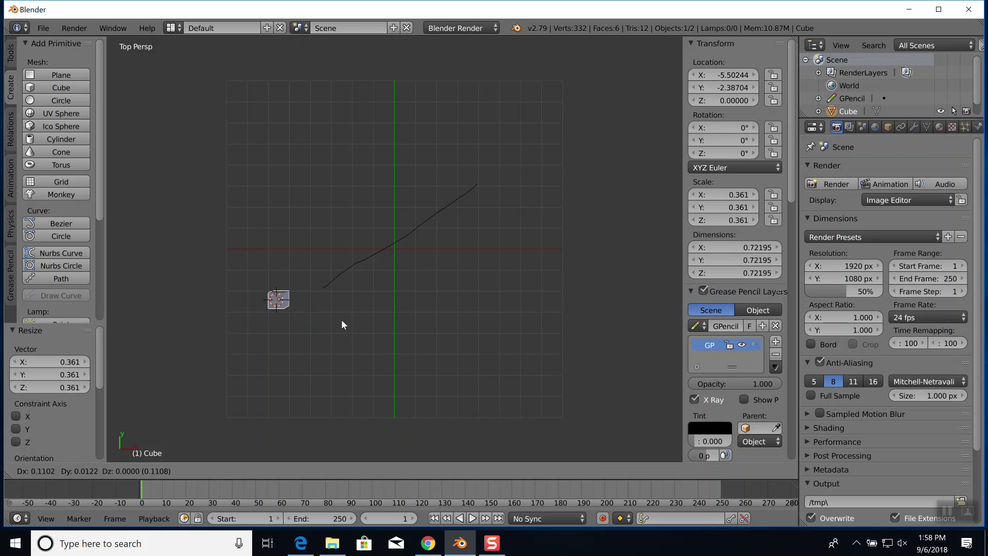
click(359, 320)
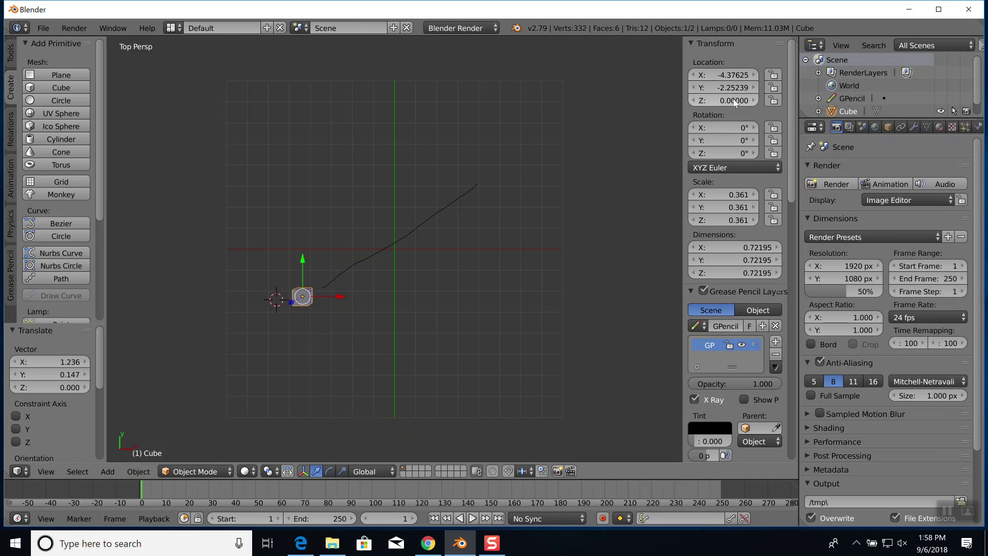
- Parent the cube to the diagonal path using the Follow Path option
shift+right_click(368, 260)
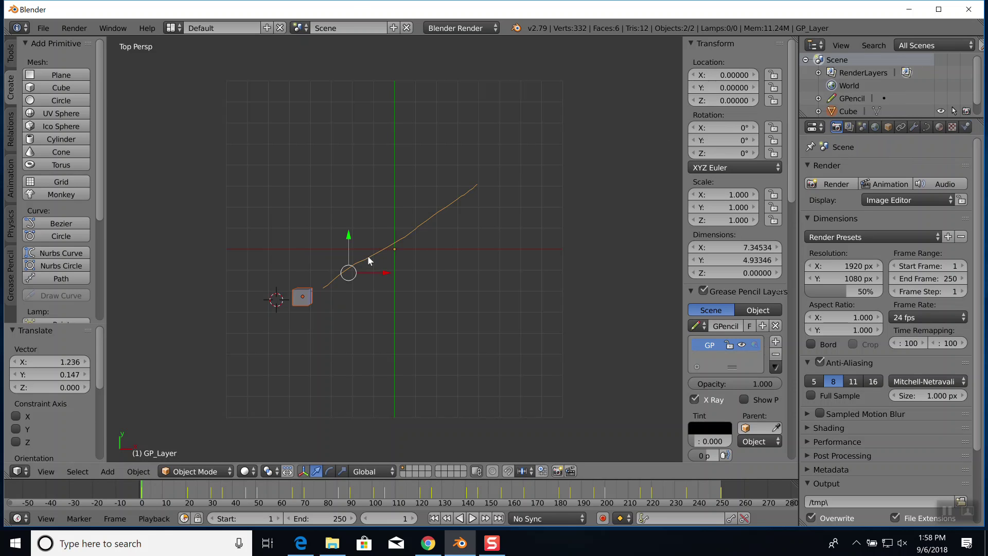
key(ctrl+p)
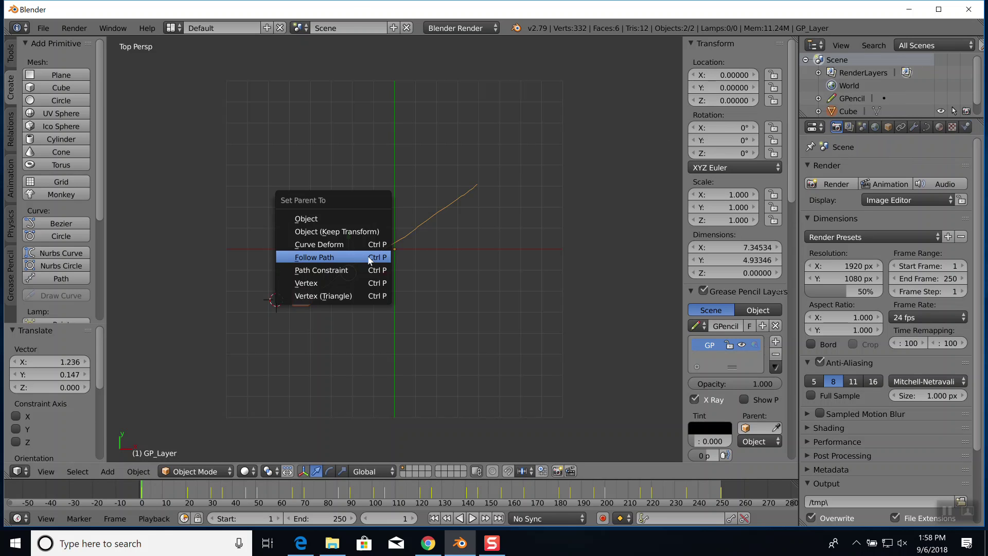
click(337, 257)
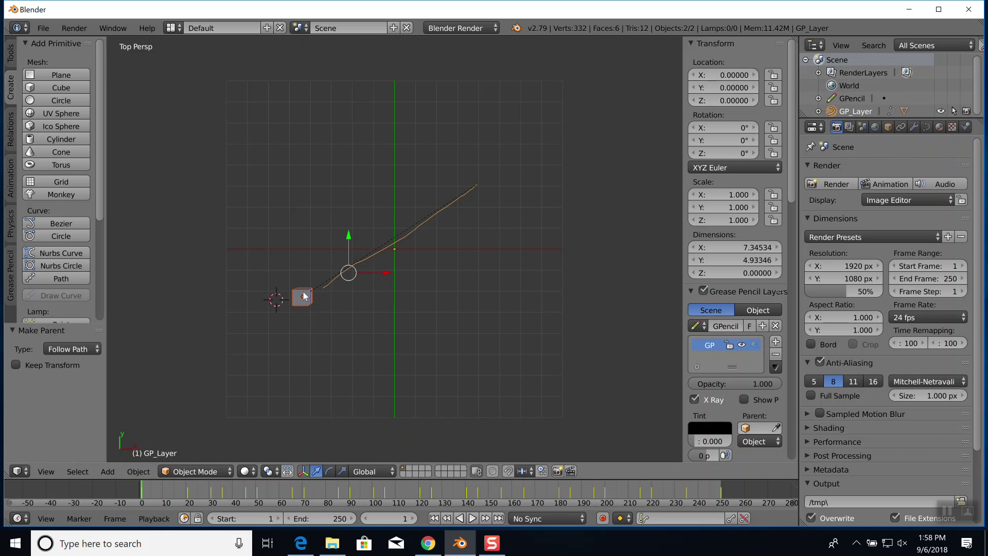
- Move the cube to the path's upper end, at about X 4.09, Y 3.24, and play the animation
right_drag(304, 292, 340, 267)
right_click(341, 267)
right_click(302, 297)
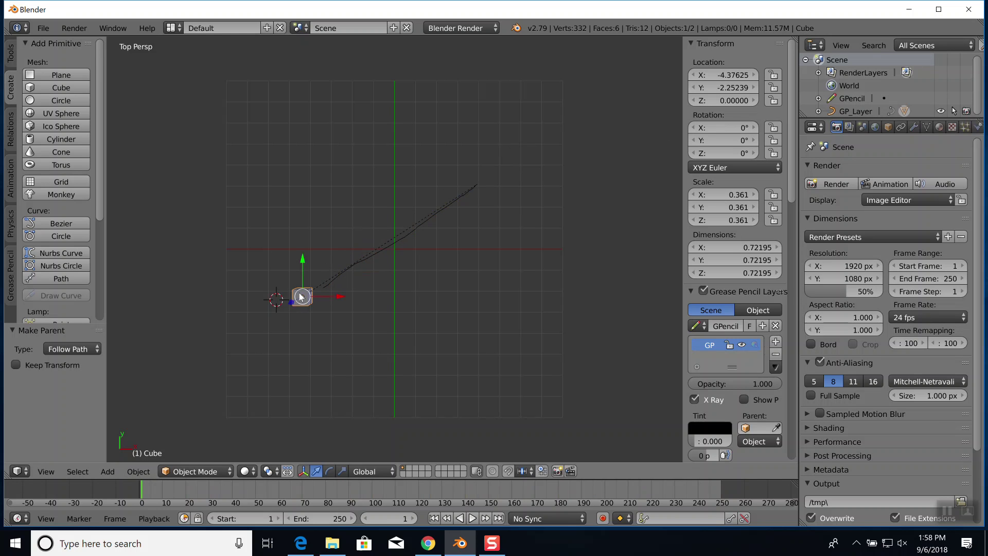
mouse_move(300, 296)
right_down()
mouse_move(346, 223)
mouse_move(385, 188)
mouse_move(440, 174)
mouse_move(536, 172)
mouse_move(477, 181)
right_up()
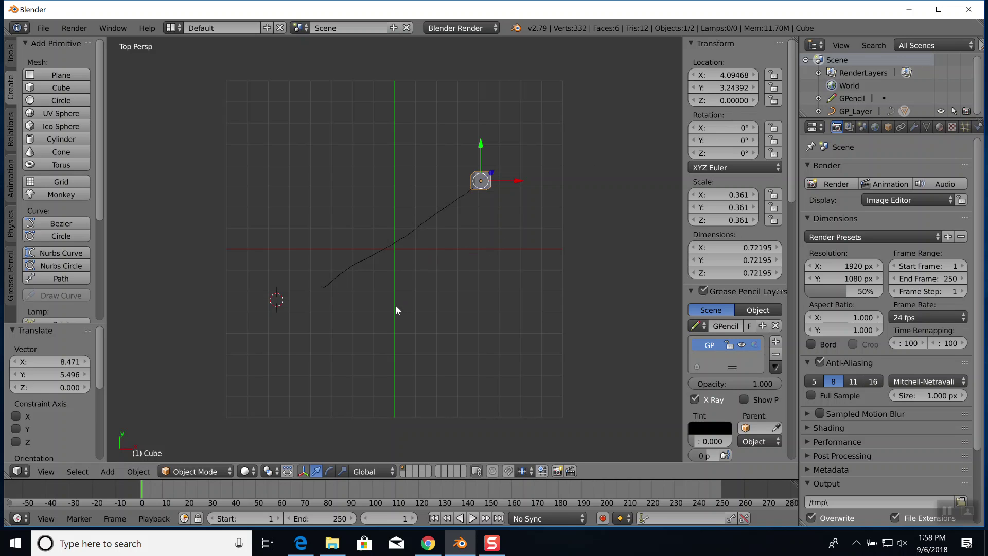
key(alt+a)
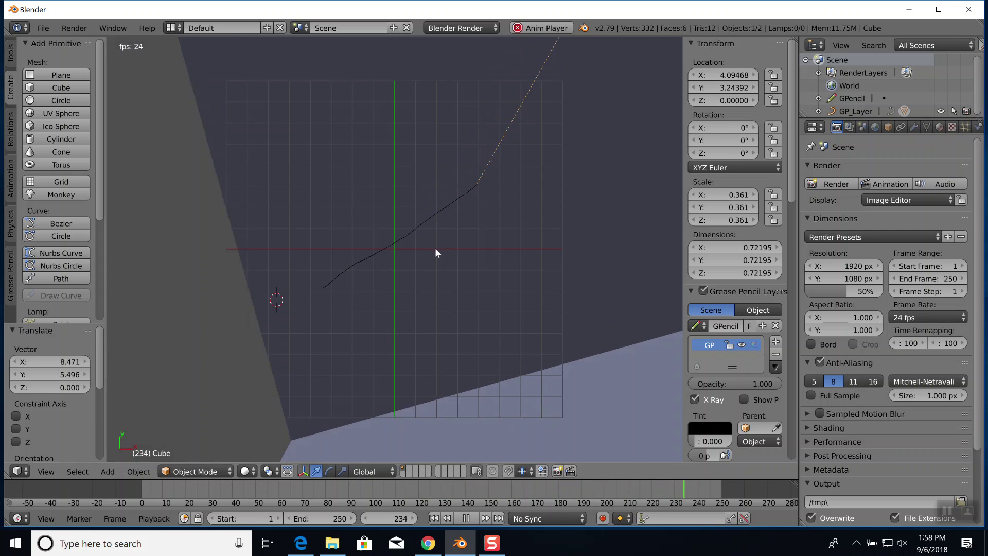
key(Escape)
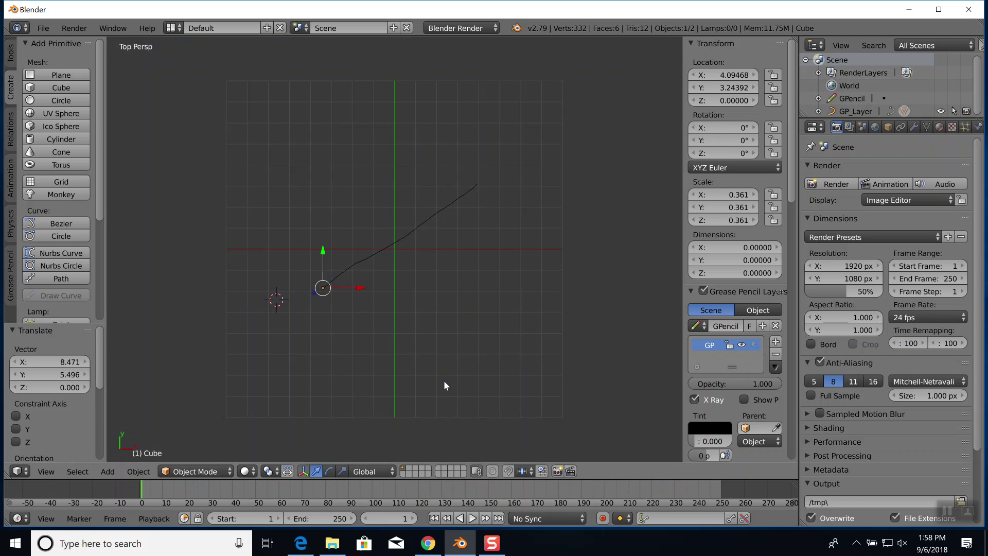
- Go to frame 8 and scale the oversized cube down to about 0.009
click(171, 486)
click(158, 489)
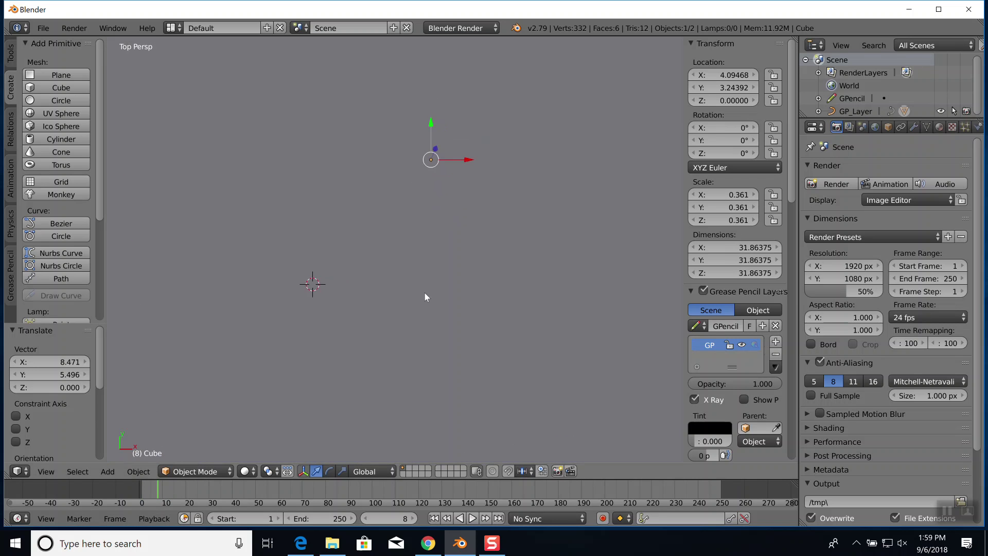
scroll(424, 292, down, 5)
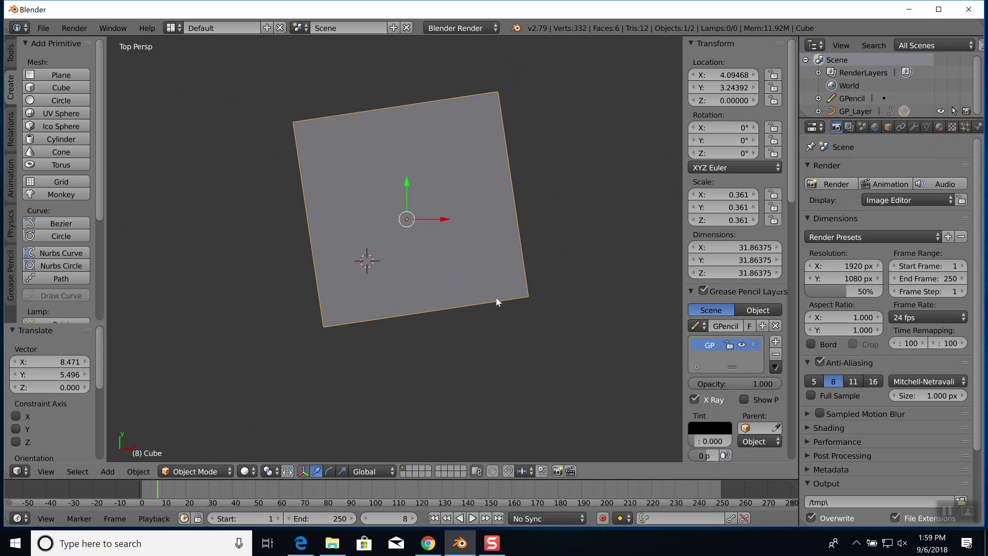
key(s)
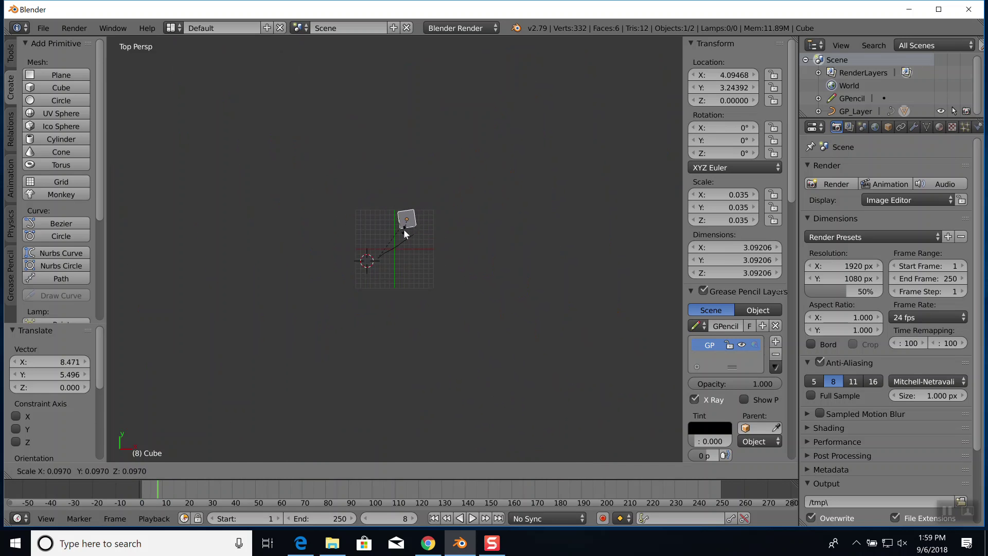
click(403, 228)
scroll(413, 241, up, 8)
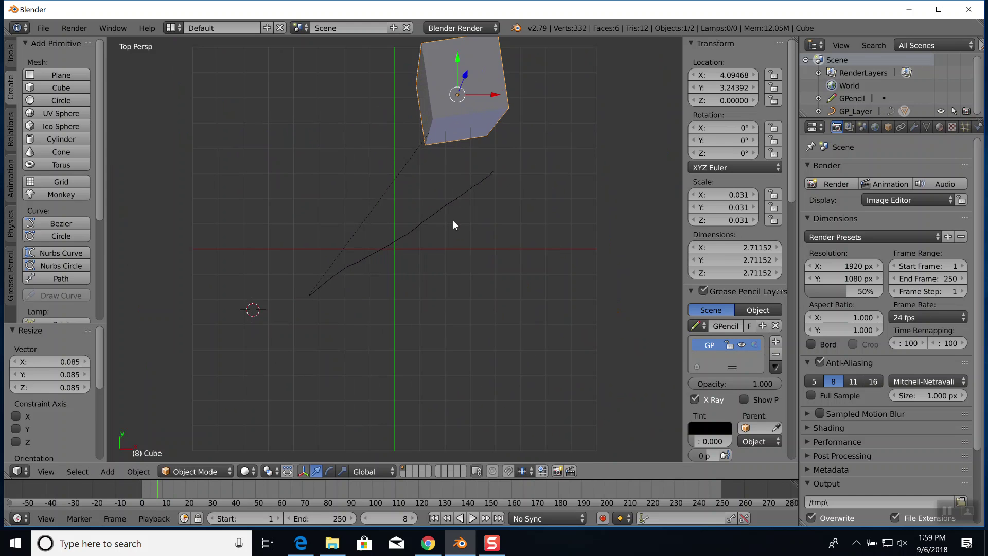
key(s)
click(469, 132)
- Move the cube beside the path's lower end, to location values of about X 3.92, Y 3.09, and play the animation
key(g)
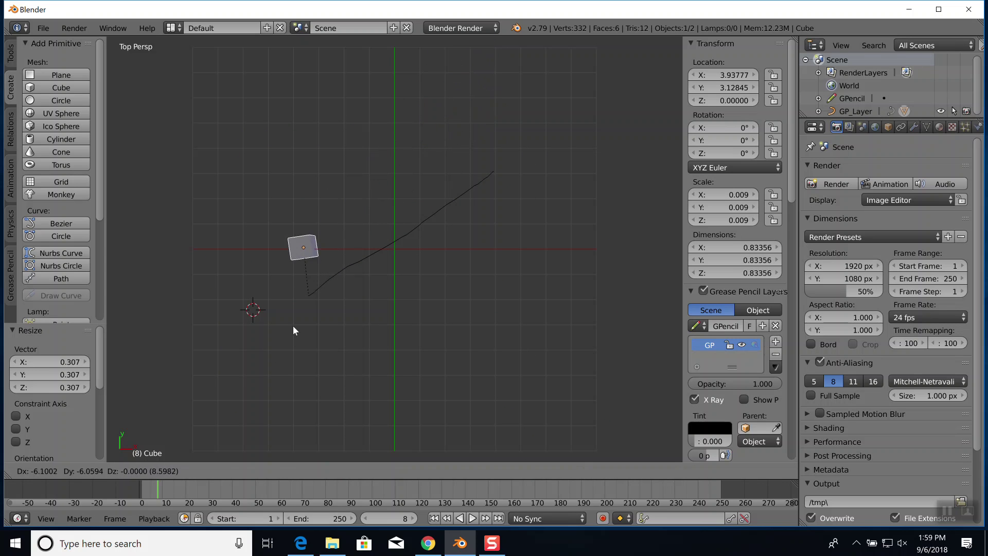
click(297, 331)
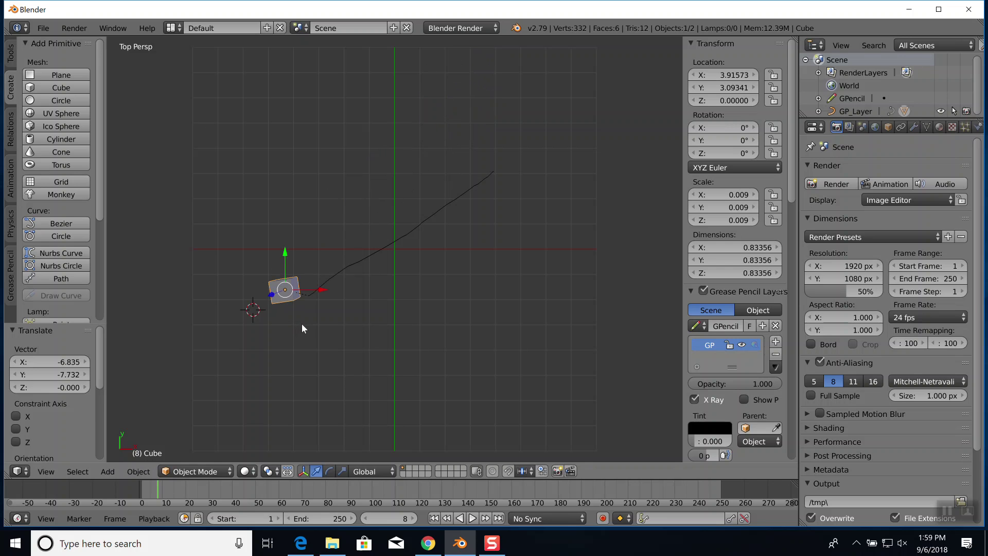
key(alt+a)
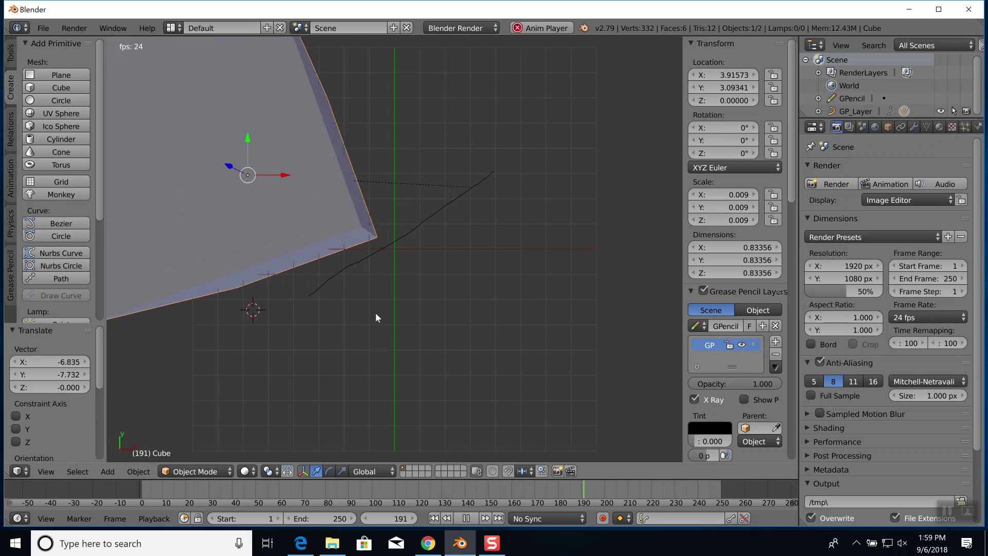
key(Escape)
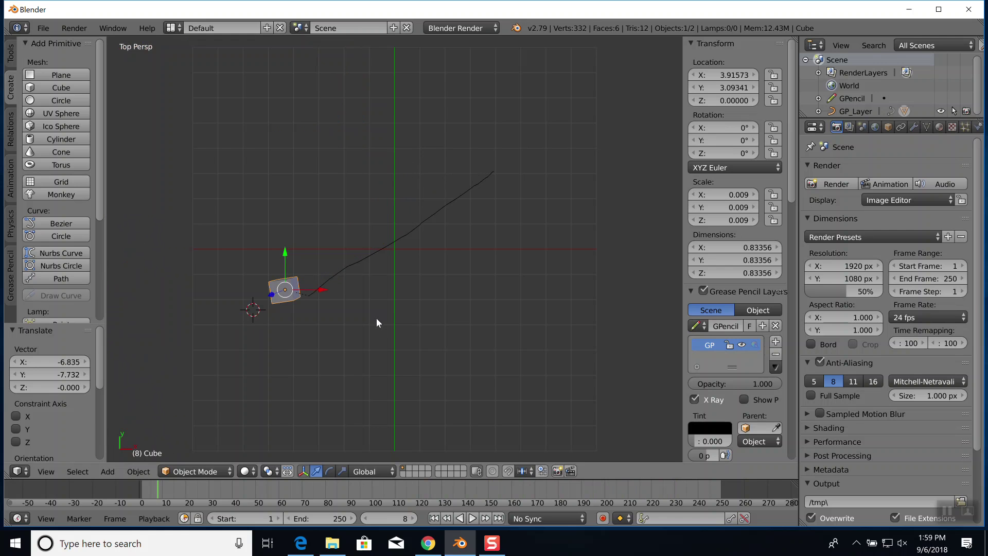
- Scale the cube to about 0.003 and move it onto the path's lower end, at location values of about X 3.94, Y 3.09
scroll(348, 330, up, 2)
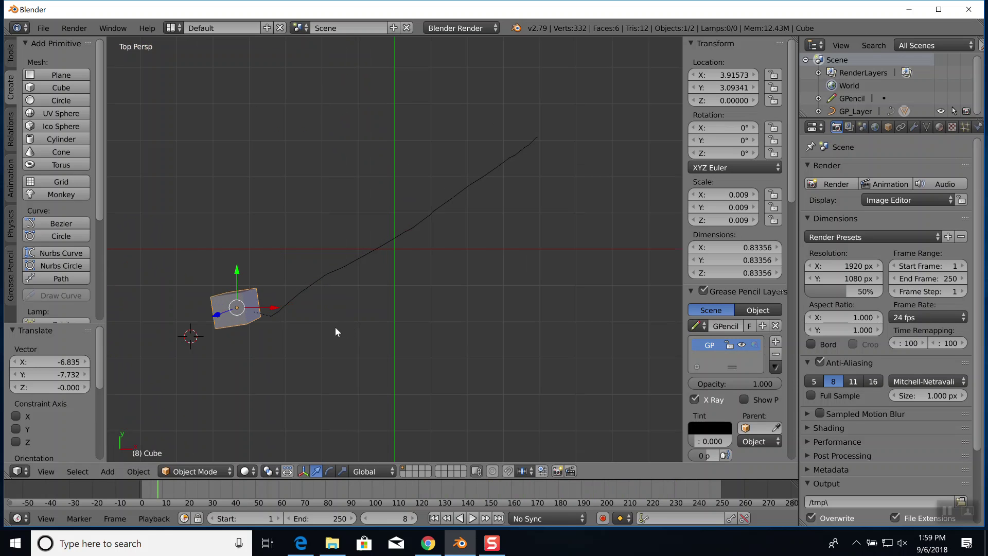
key(s)
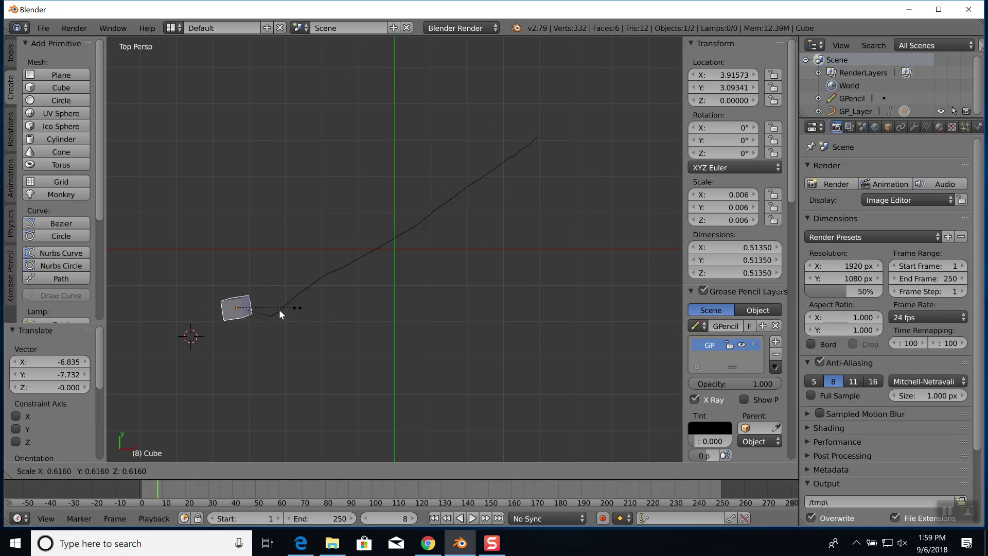
click(263, 309)
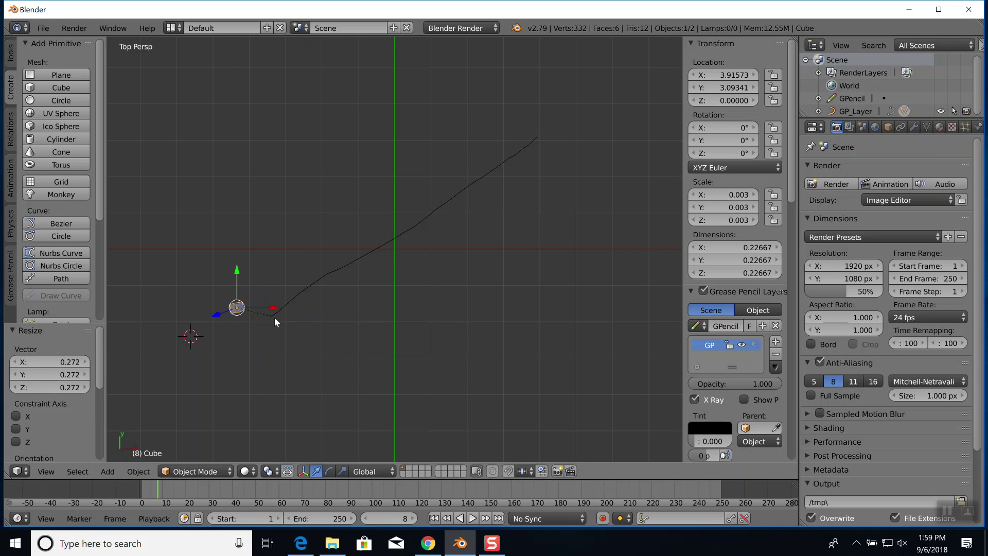
key(g)
click(317, 325)
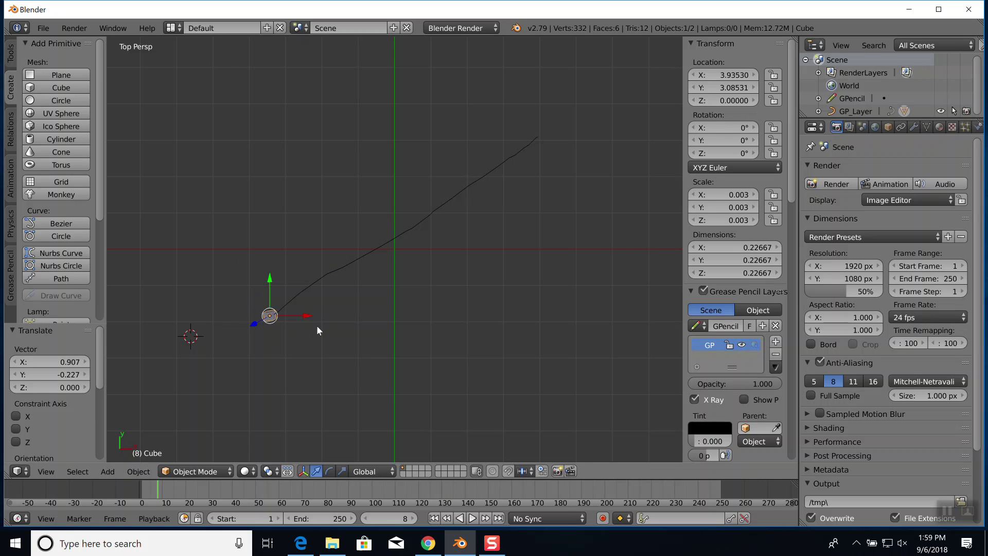
- Play the cube's path animation in top view and again from a low perspective angle
key(alt+a)
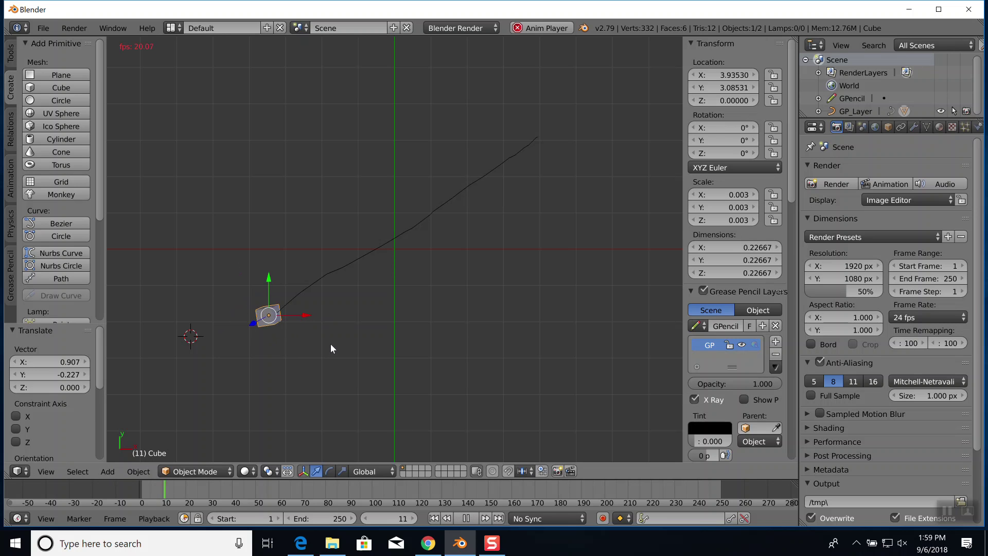
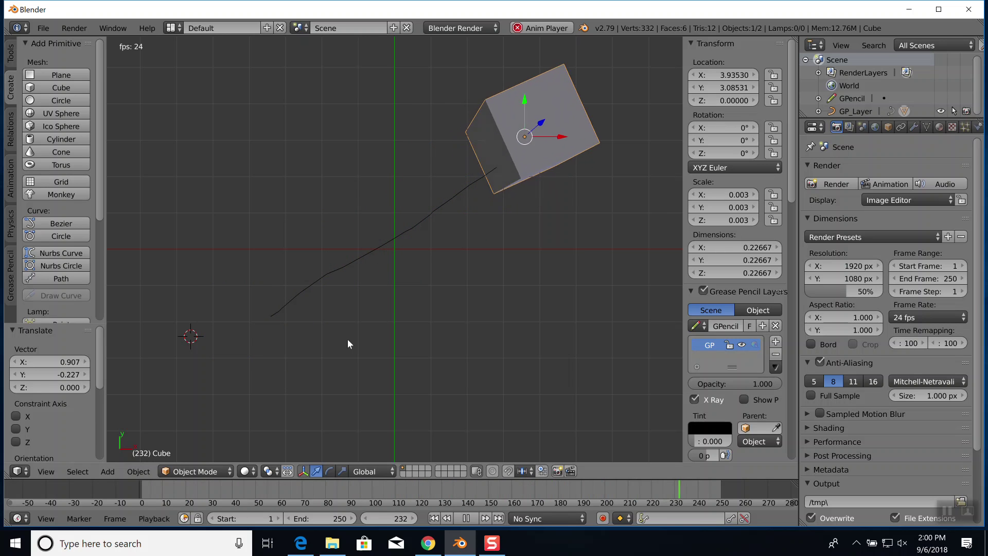
key(Escape)
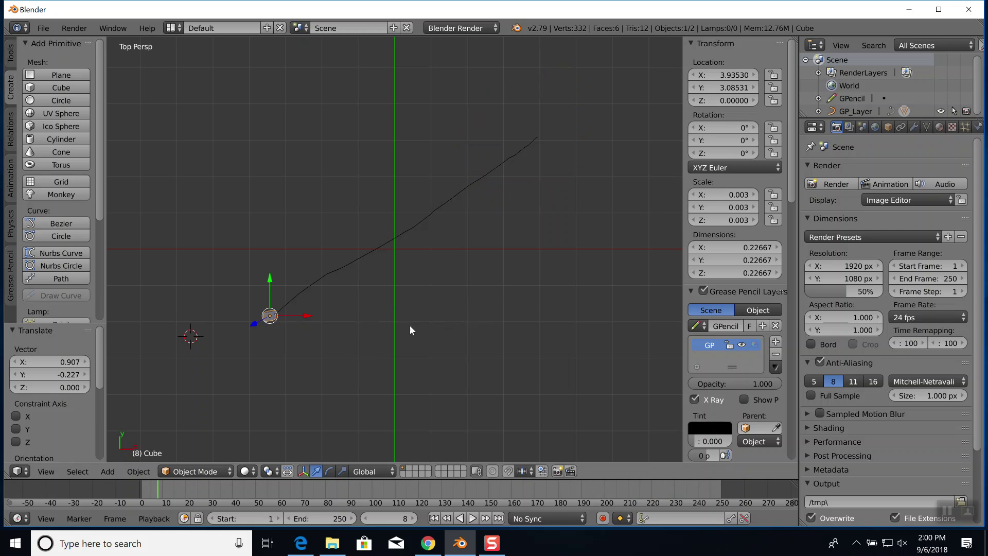
mouse_move(354, 326)
middle_down()
mouse_move(385, 308)
mouse_move(378, 265)
mouse_move(391, 279)
middle_up()
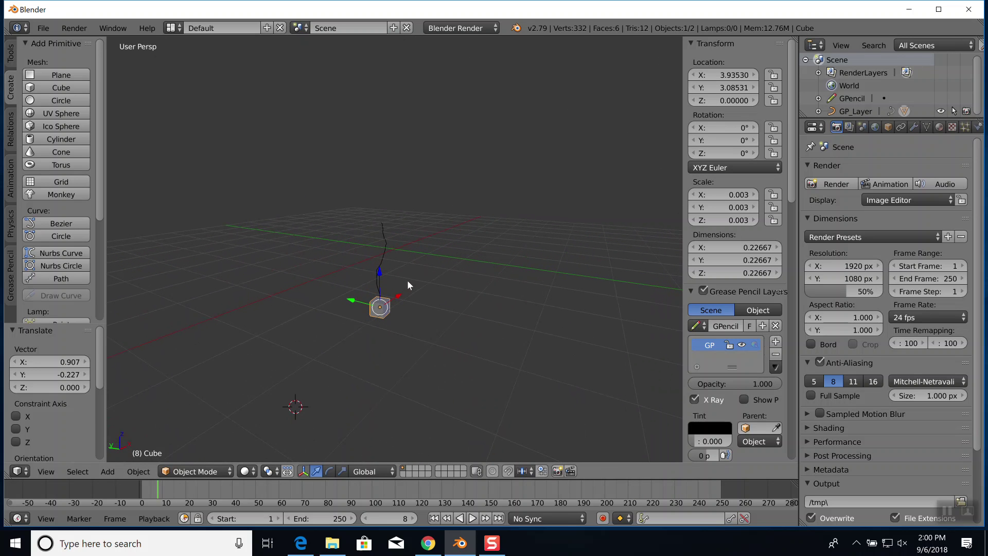
key(alt+a)
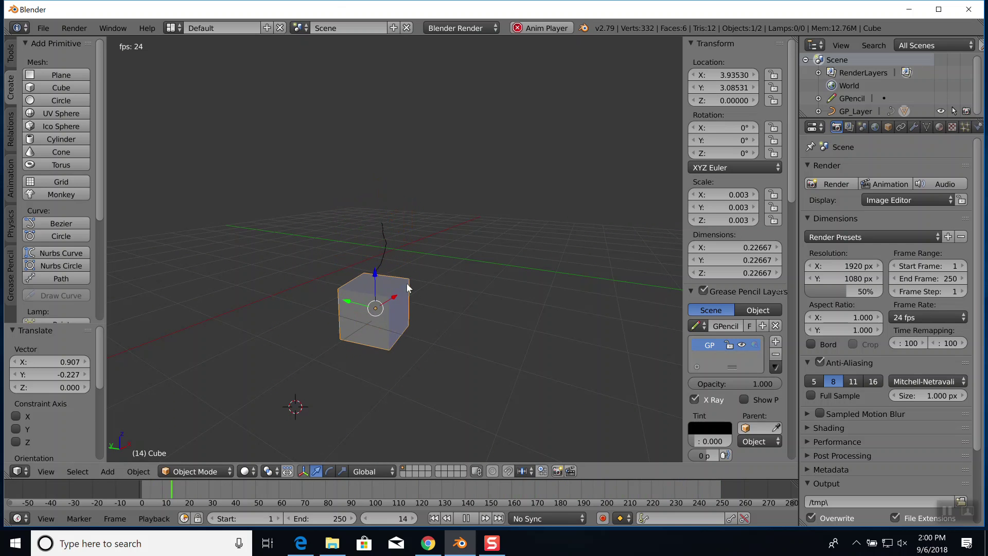
key(Escape)
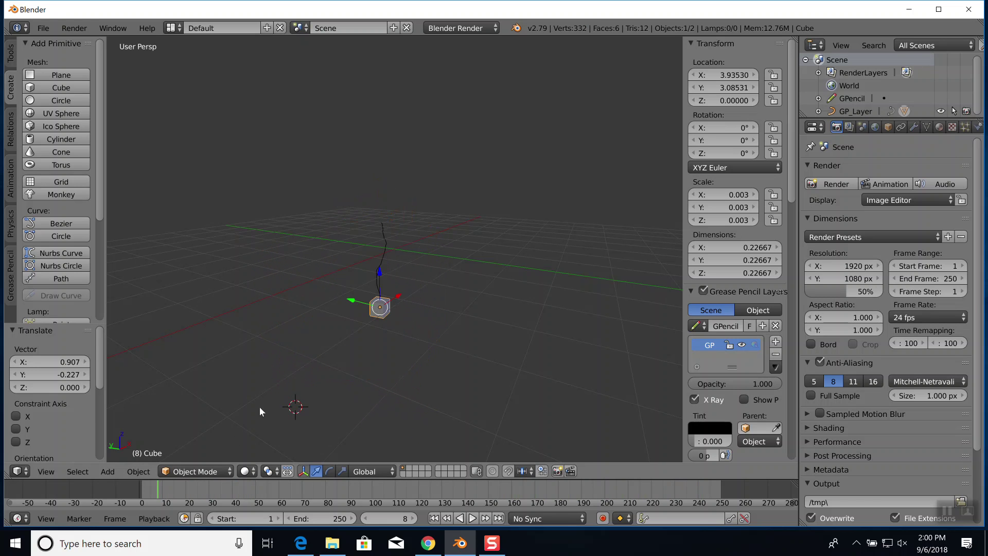
- Set the animation's start frame to 14 and scrub through the timeline
click(171, 490)
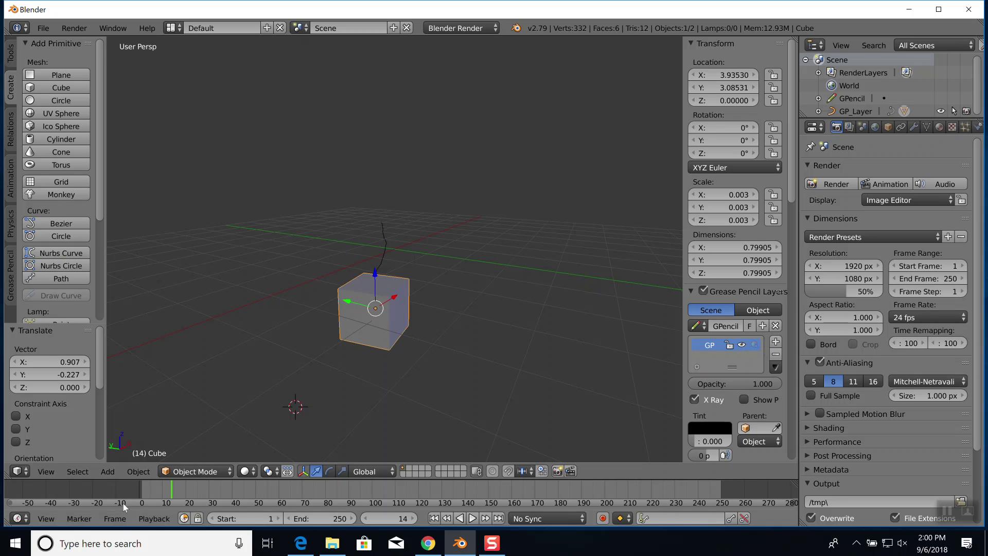
click(146, 516)
mouse_move(126, 517)
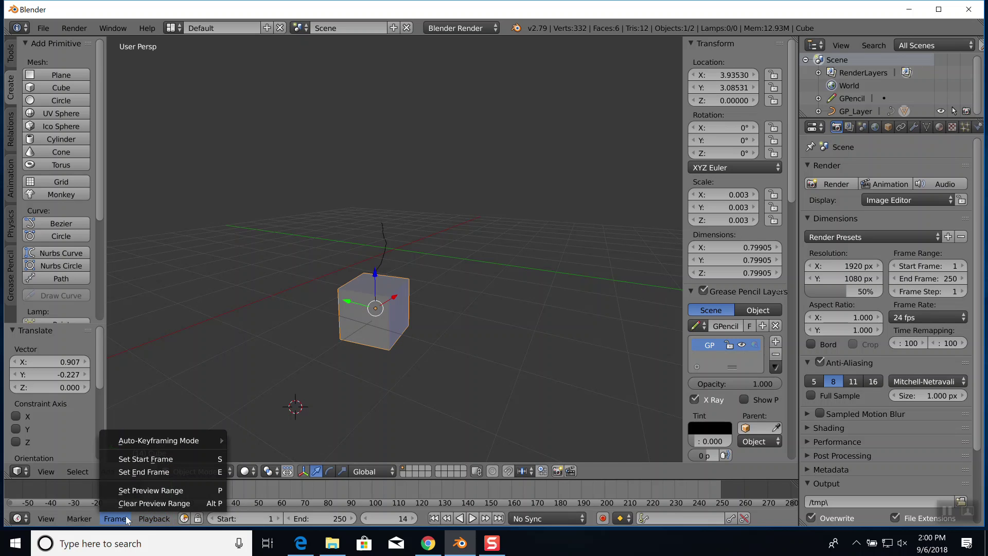
click(140, 460)
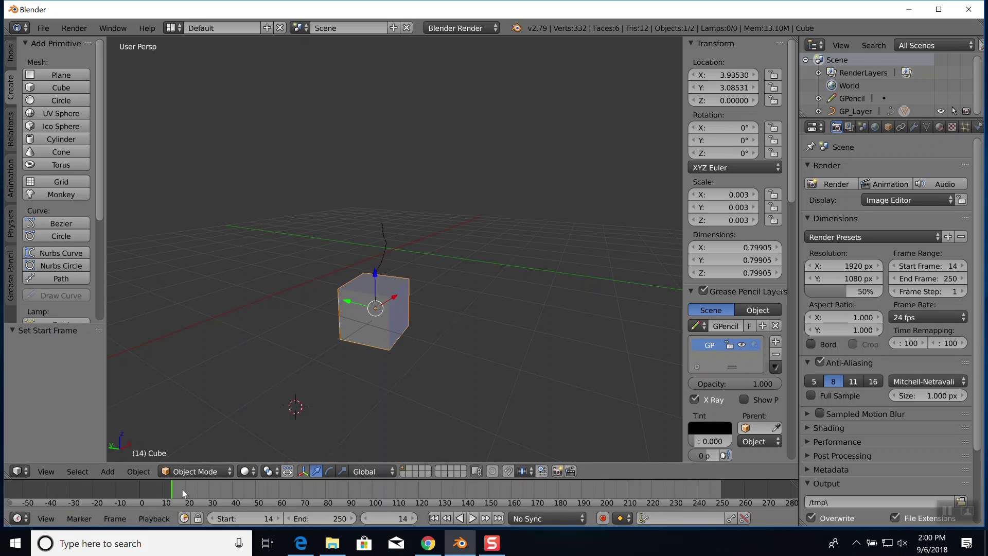
drag(407, 493, 204, 491)
- Set the animation's start frame to 31
key(alt+a)
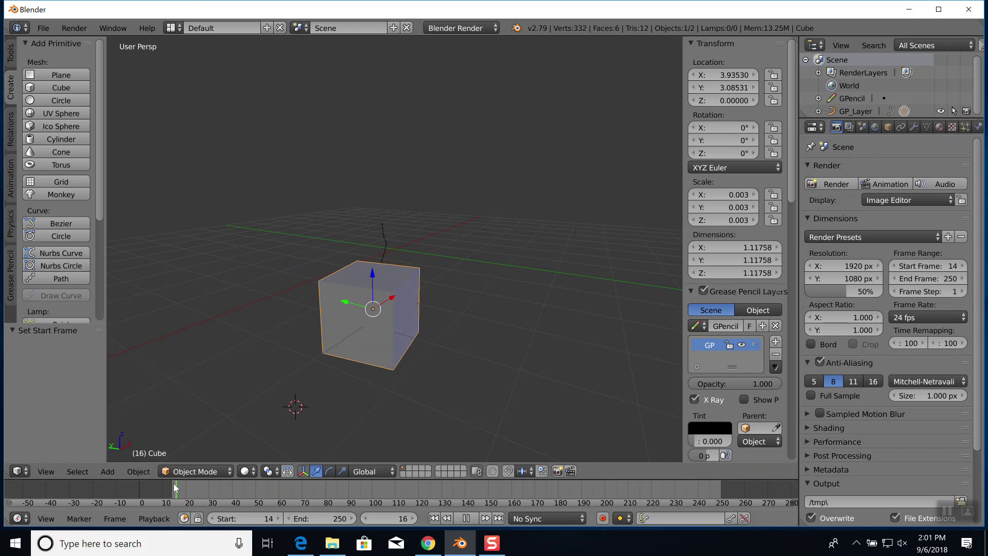
key(alt+a)
click(211, 490)
key(s)
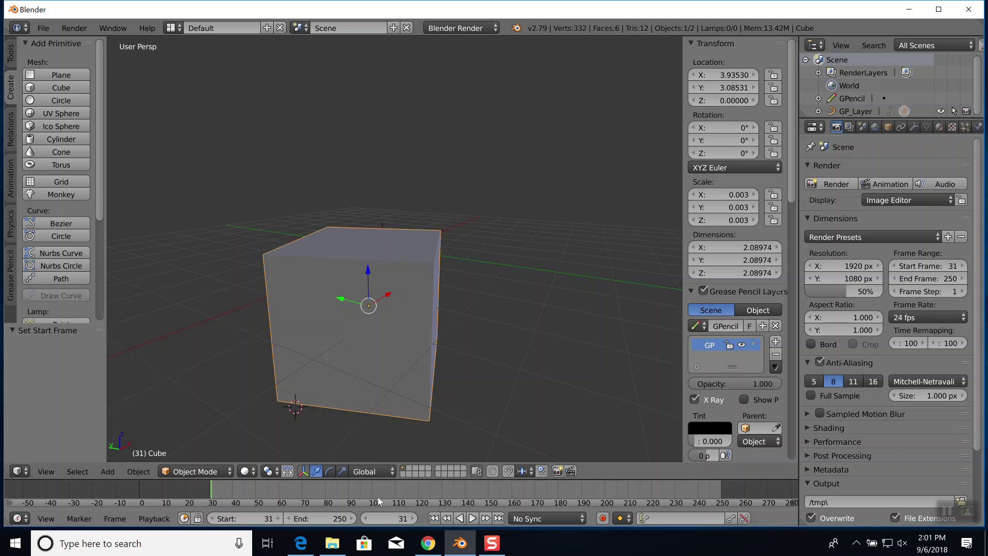
- Scrub to the end of the cube's travel and set the animation's end frame to 215
key(alt+a)
drag(456, 495, 554, 486)
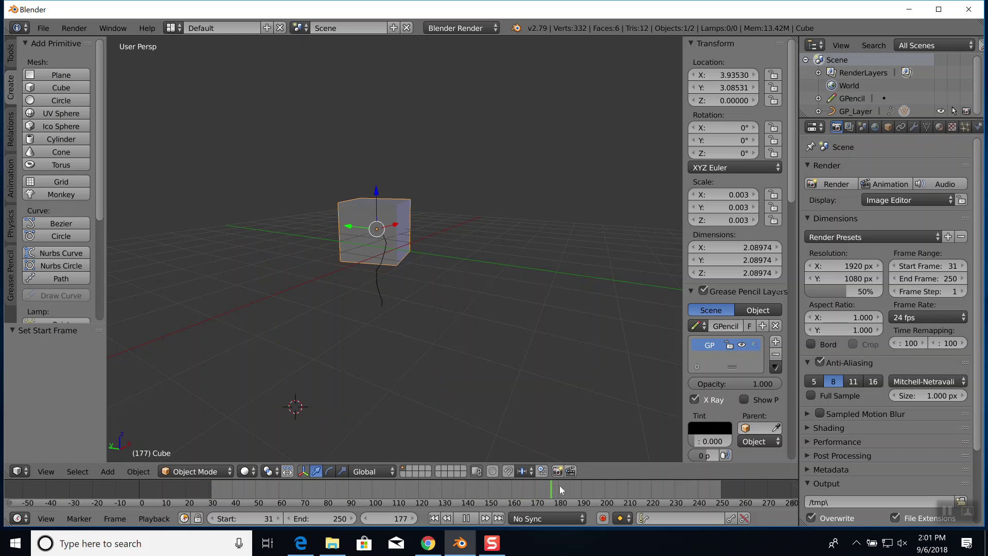
key(alt+a)
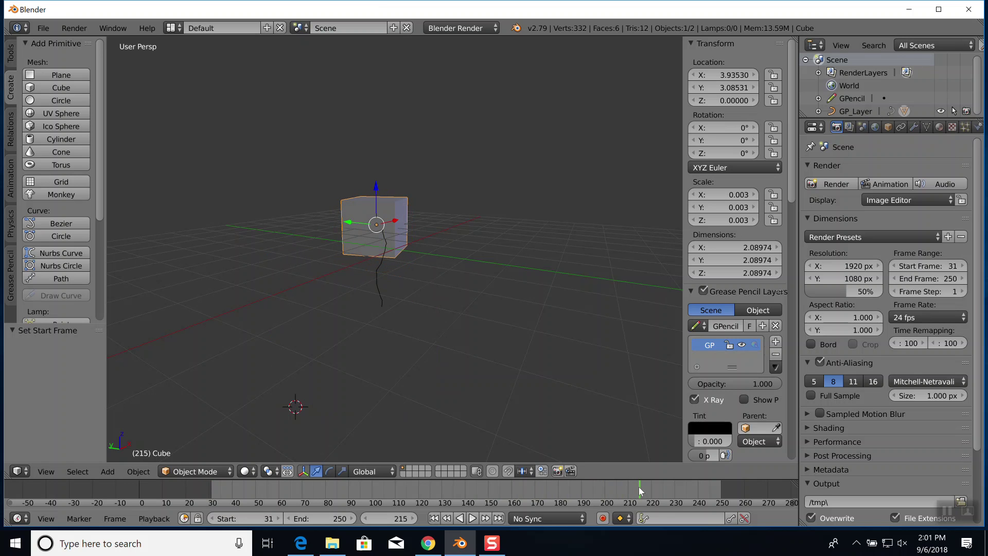
key(e)
- Play the shortened frame range and examine the cube and path from a higher angle
key(alt+a)
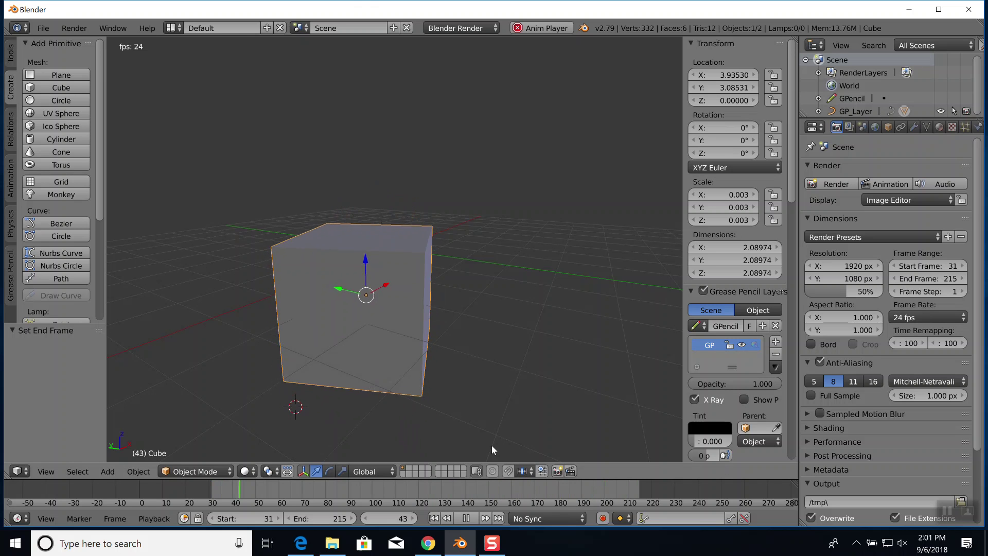
key(Escape)
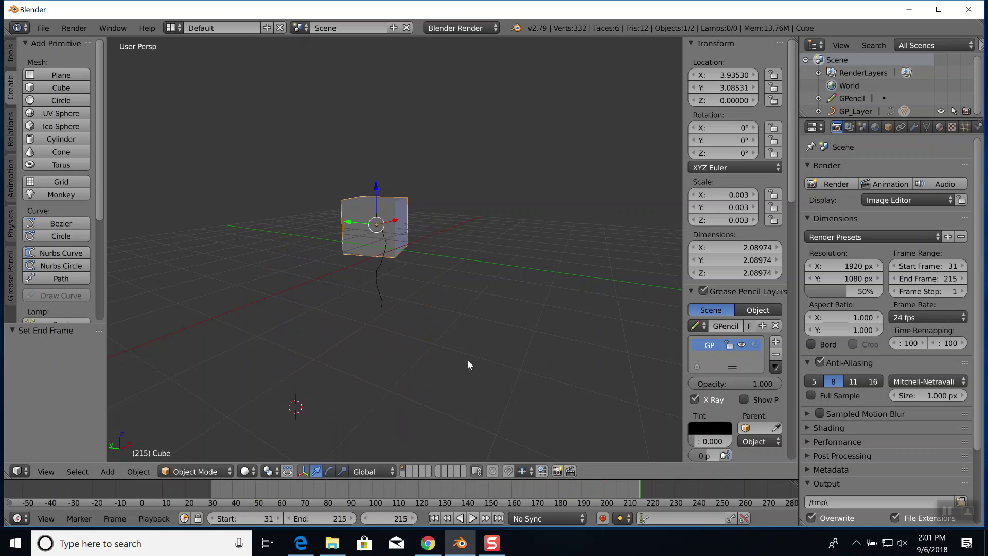
mouse_move(446, 260)
middle_down()
mouse_move(452, 318)
mouse_move(473, 312)
middle_up()
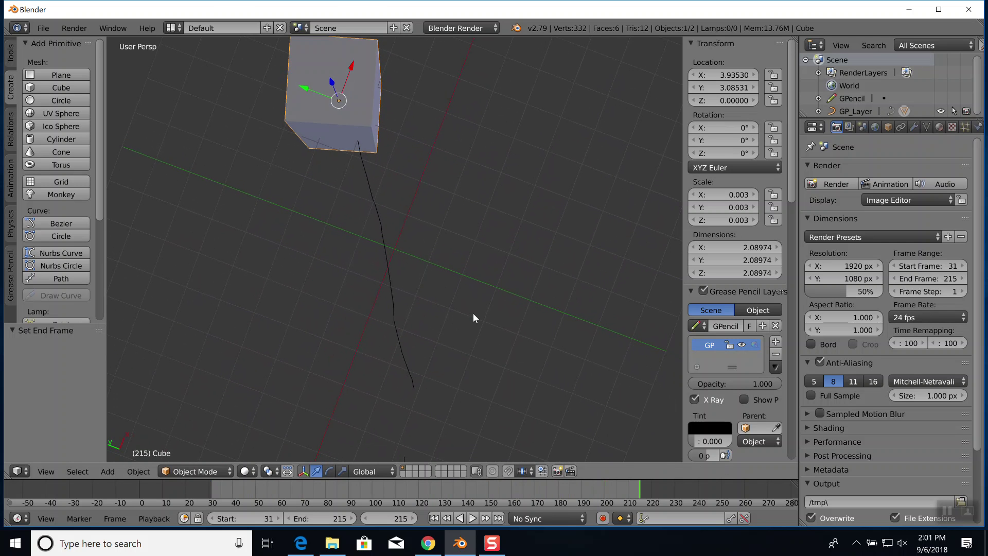
- Start a new scene by reloading the start-up file
scroll(473, 313, down, 2)
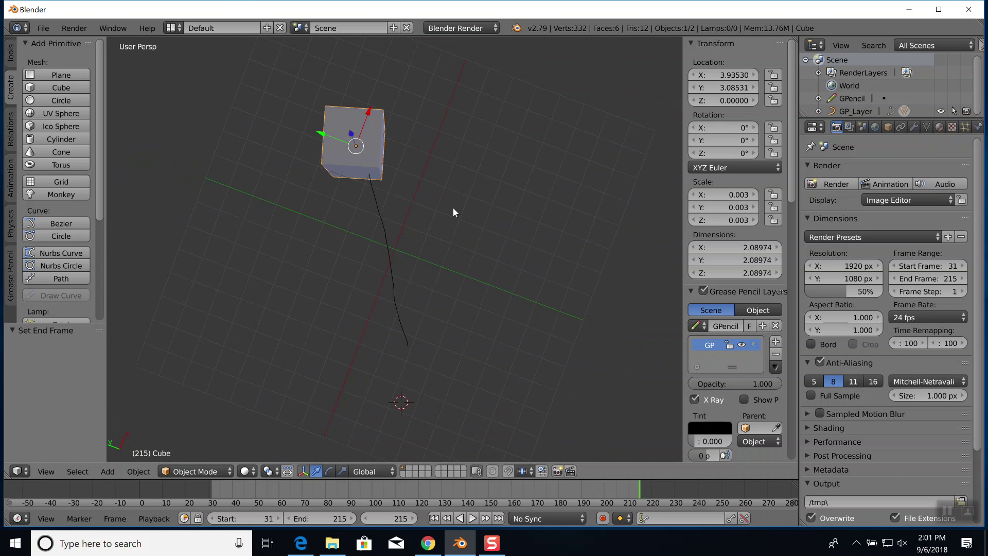
scroll(454, 209, down, 1)
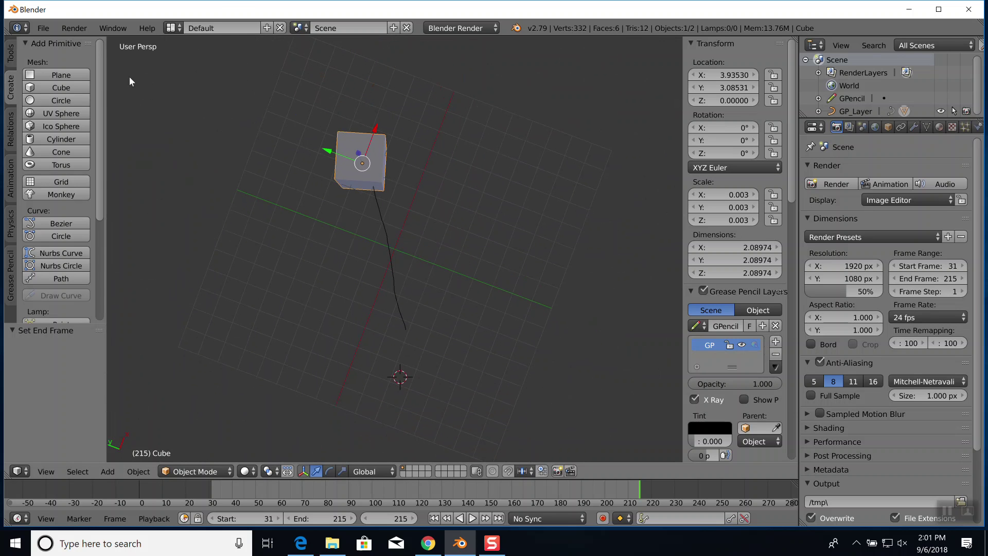
click(44, 27)
click(53, 43)
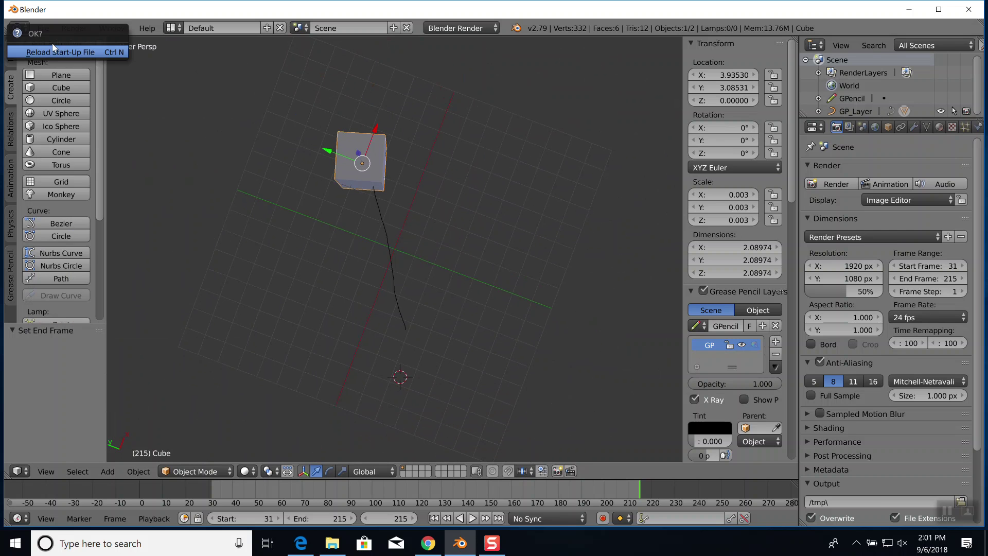
click(53, 52)
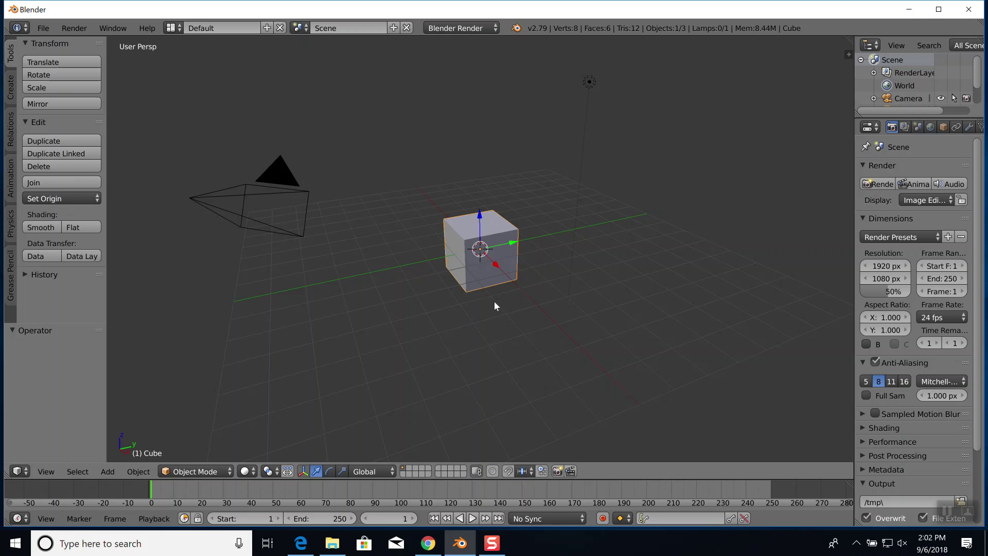
- Delete all the default objects, including the cube, camera and lamp, from the new scene
key(a)
key(a)
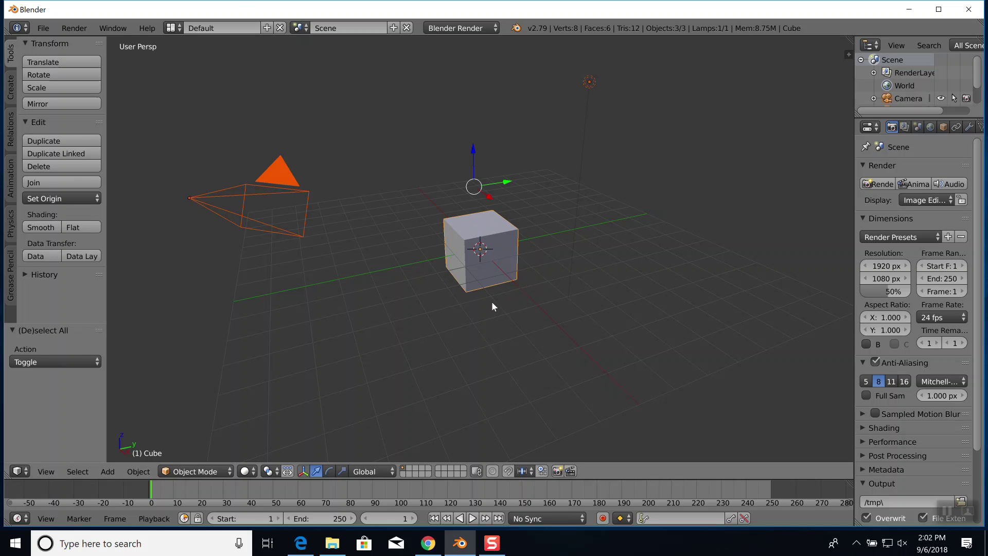
key(x)
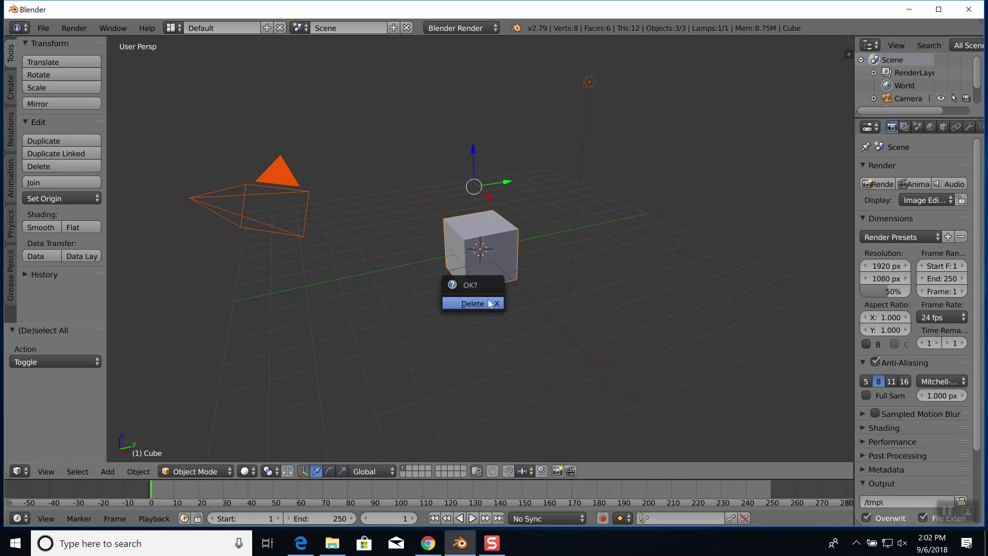
click(461, 304)
- Add a plane mesh at the scene's origin in top view
key(KP_7)
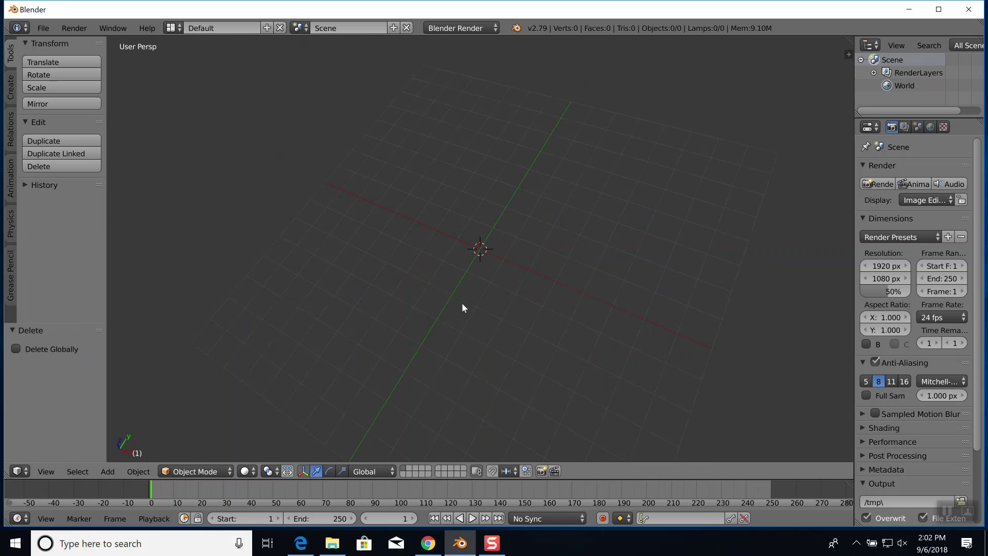
click(12, 95)
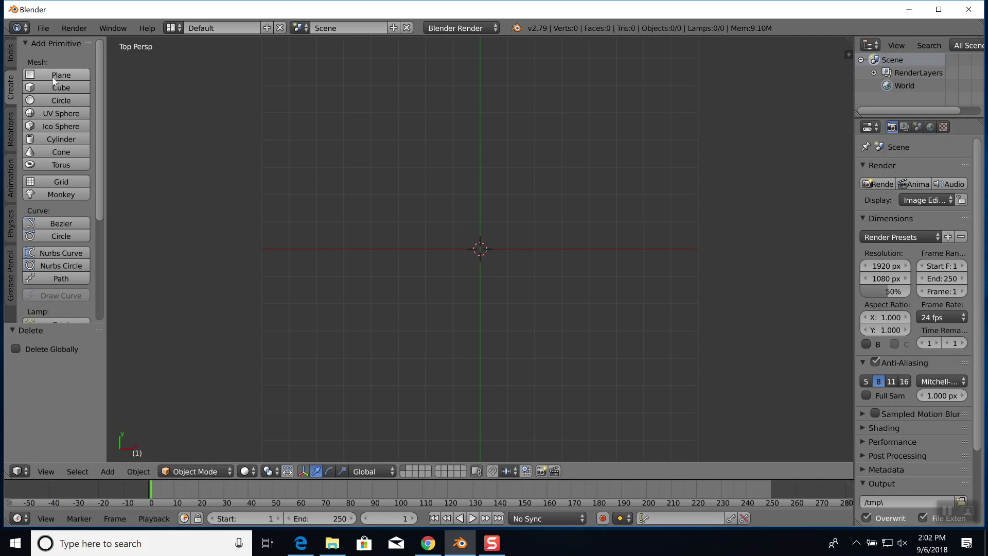
click(45, 75)
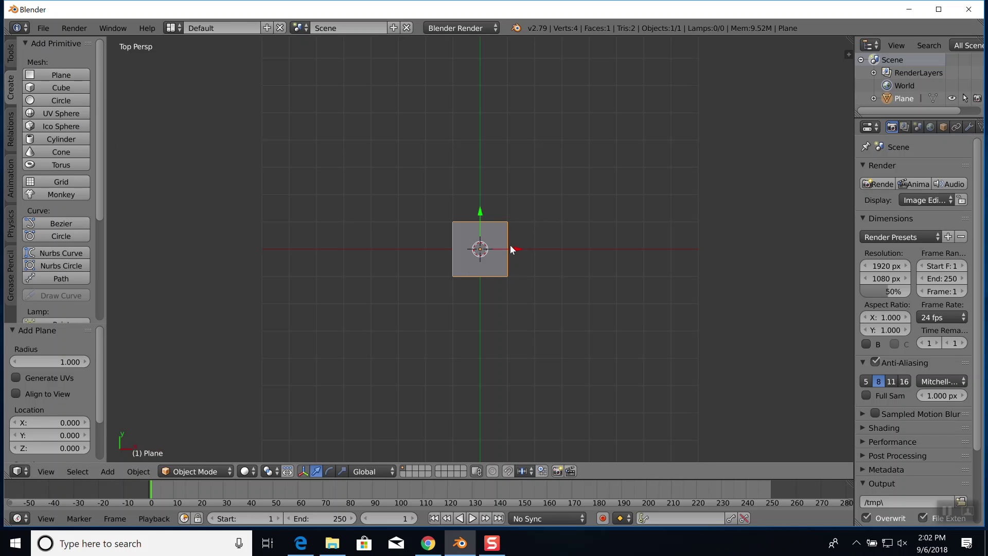
- In Edit Mode, delete the plane's upper-right corner vertex and select its lower-right corner vertex
key(Tab)
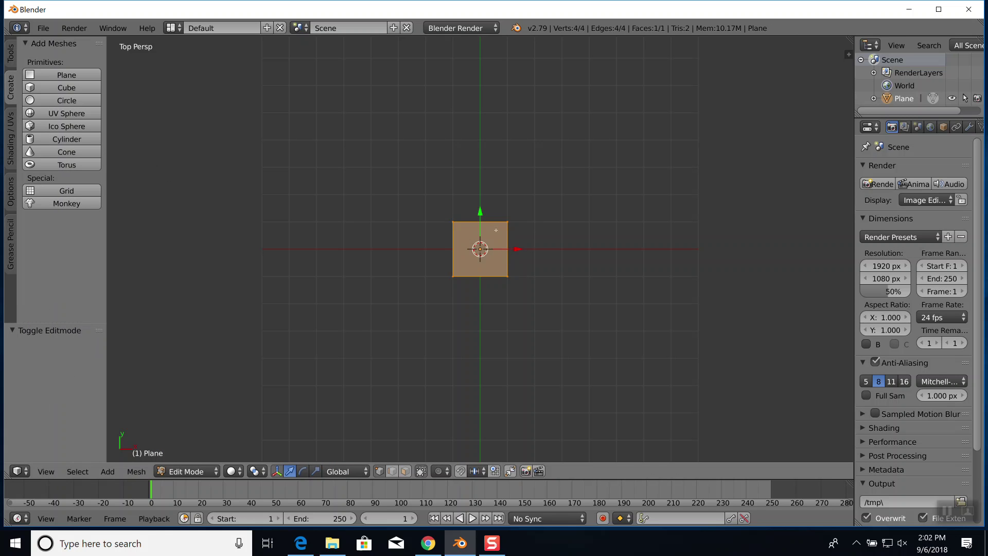
right_click(509, 223)
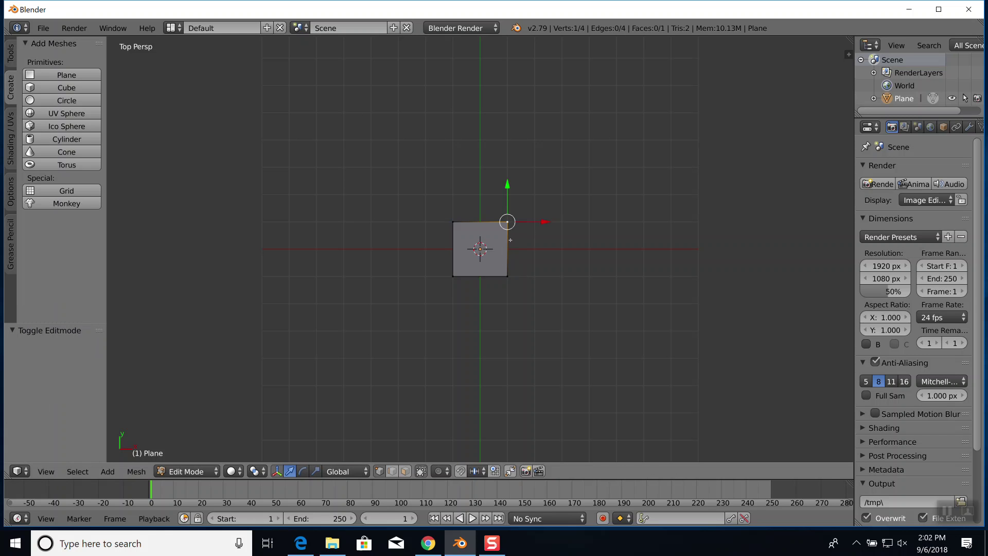
key(x)
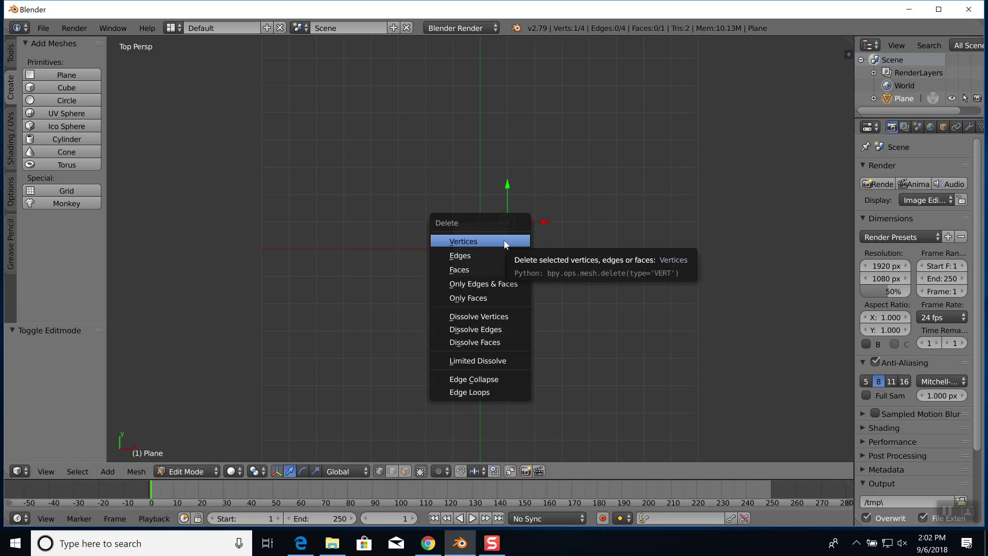
click(508, 241)
right_click(505, 277)
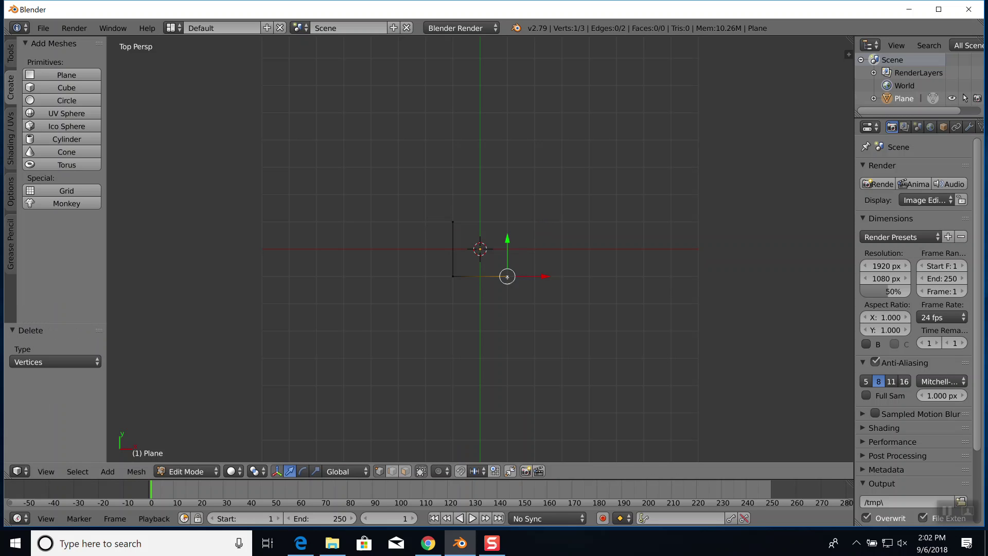
- Delete the selected lower-right vertex so that only the plane's left vertical edge remains
key(x)
click(491, 279)
scroll(495, 275, up, 8)
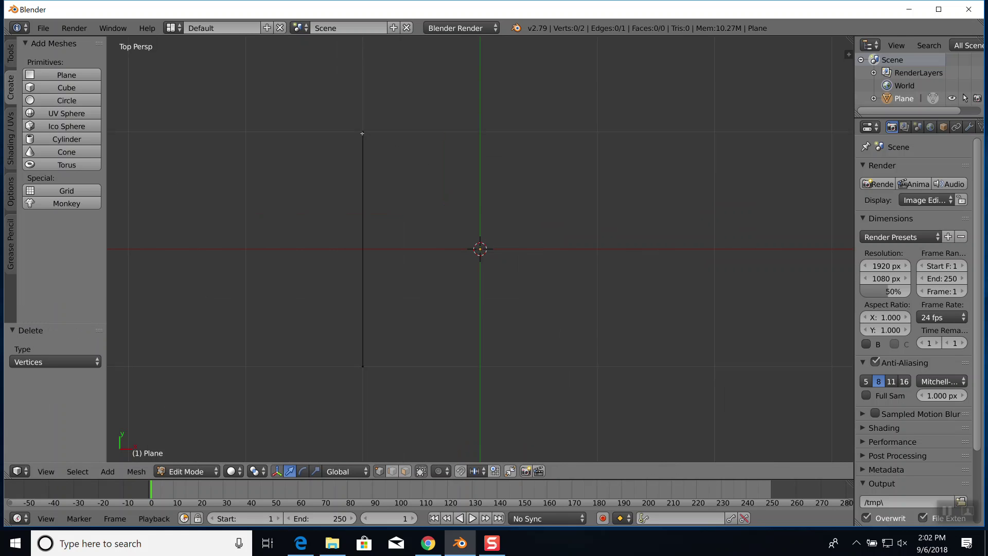
- Extrude four connected vertices from the edge's upper vertex, going clockwise to form an open polygonal outline around the origin
right_click(362, 133)
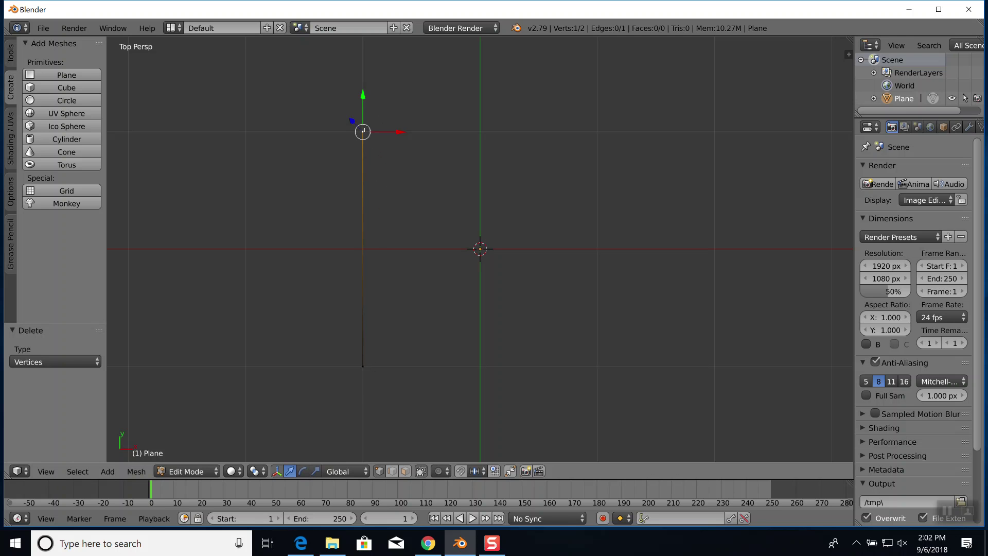
key(e)
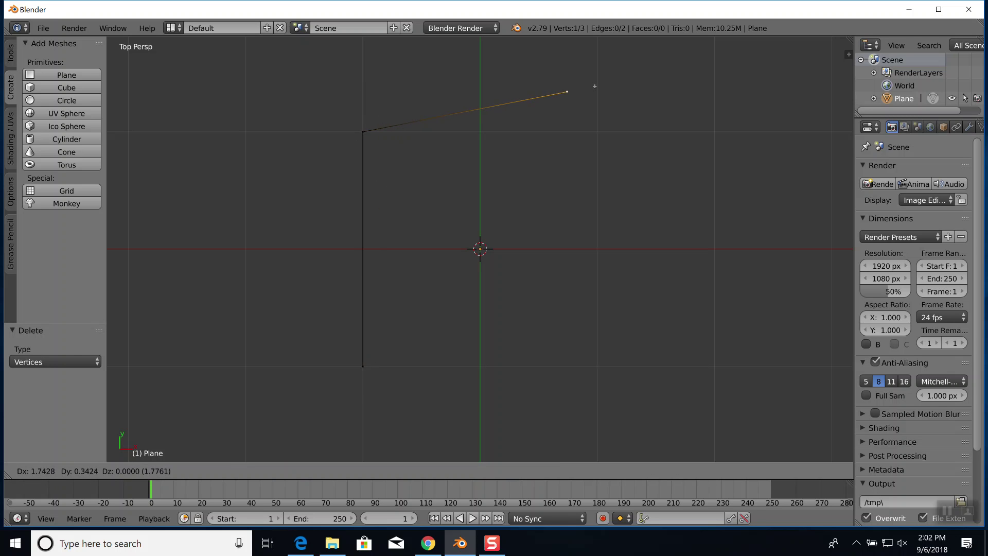
click(597, 87)
key(e)
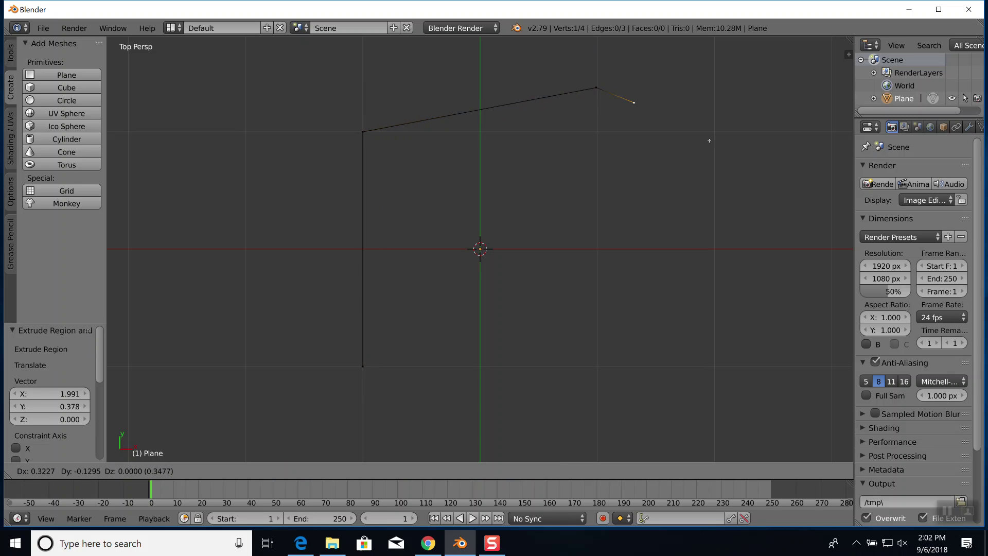
click(773, 240)
key(e)
click(764, 415)
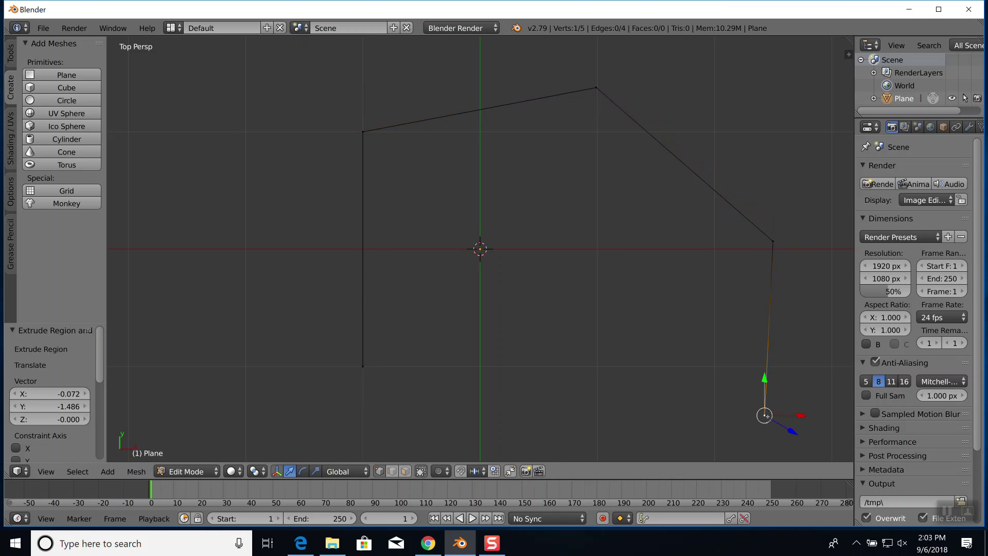
key(e)
click(525, 422)
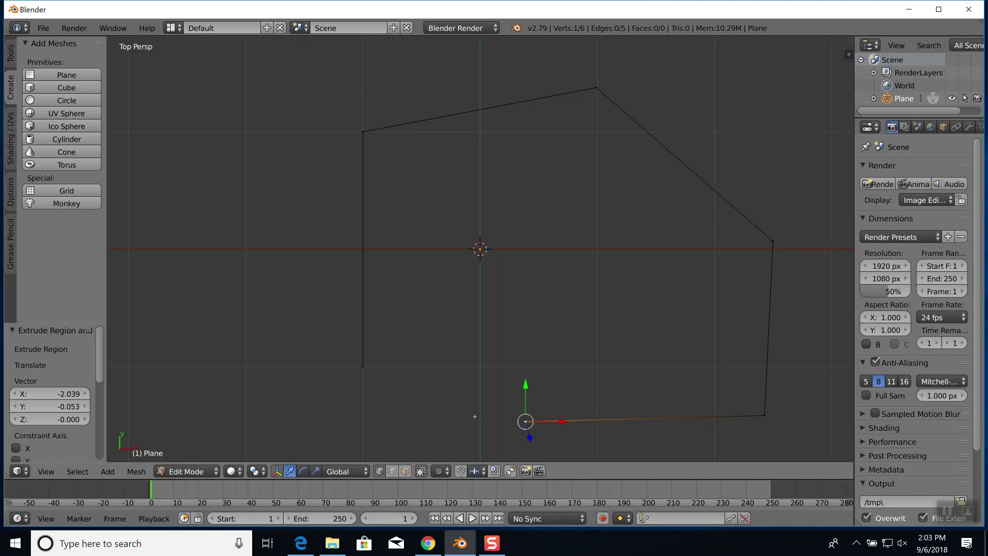
scroll(421, 305, down, 2)
scroll(421, 304, down, 2)
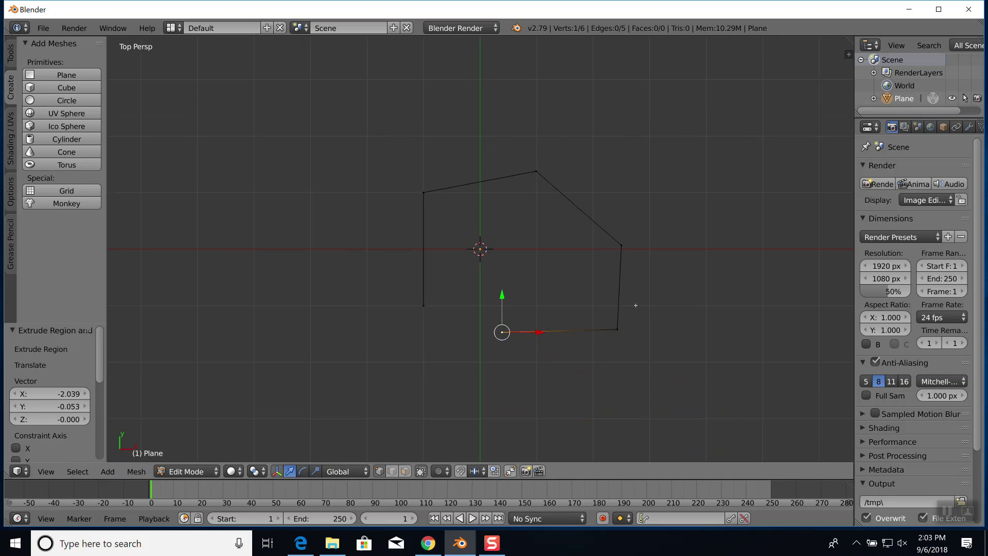
- Convert the outline to a curve with Curve from Mesh/Text in Object Mode and check its control points in Edit Mode
key(Tab)
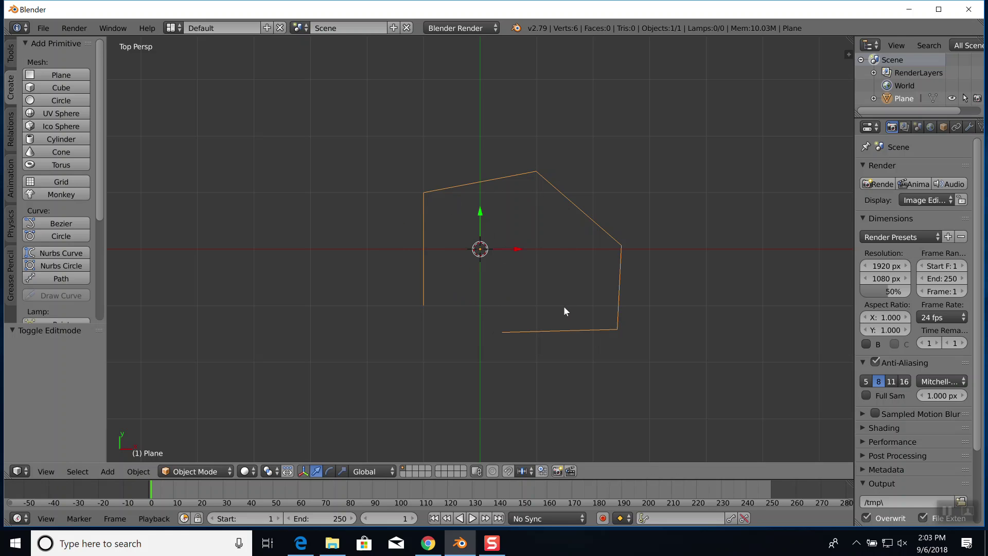
key(alt+c)
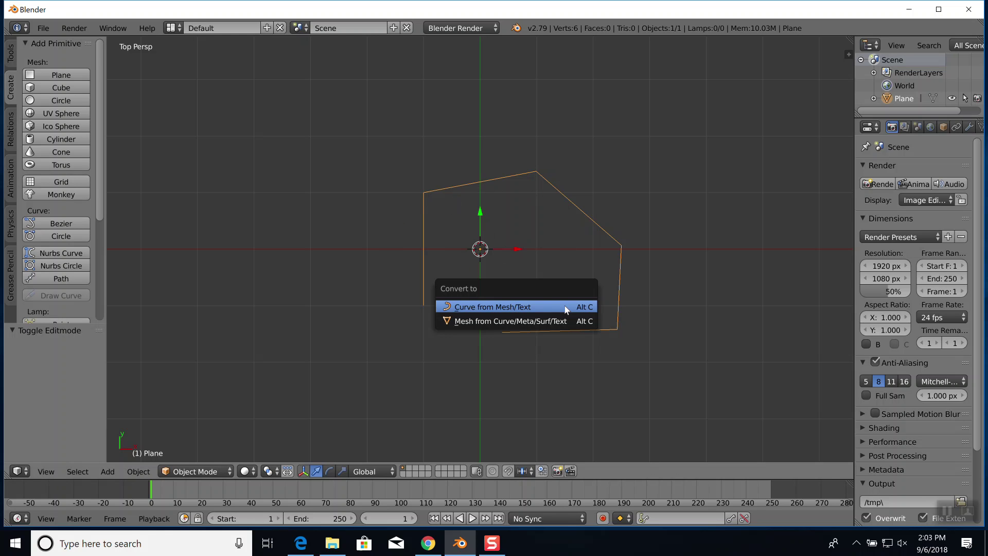
click(491, 309)
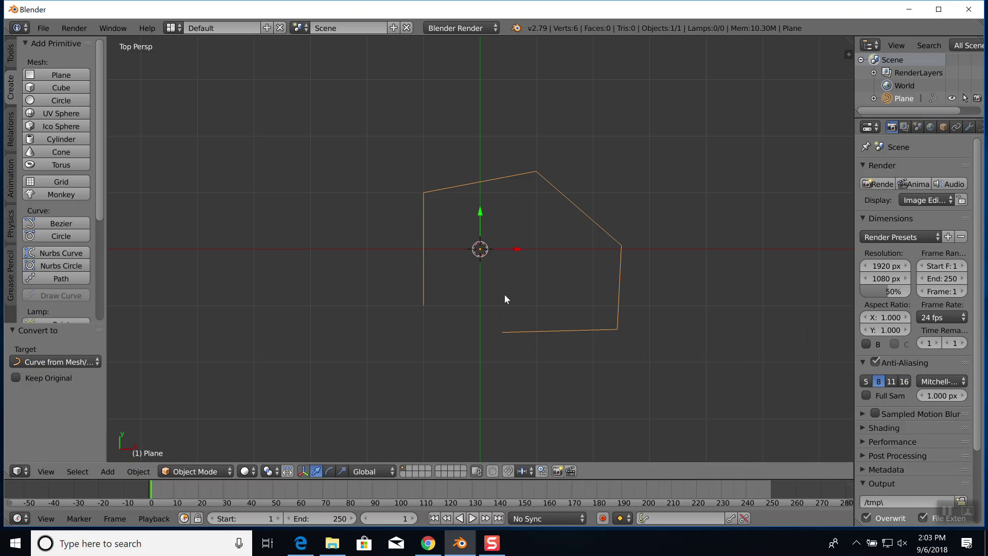
scroll(480, 247, up, 3)
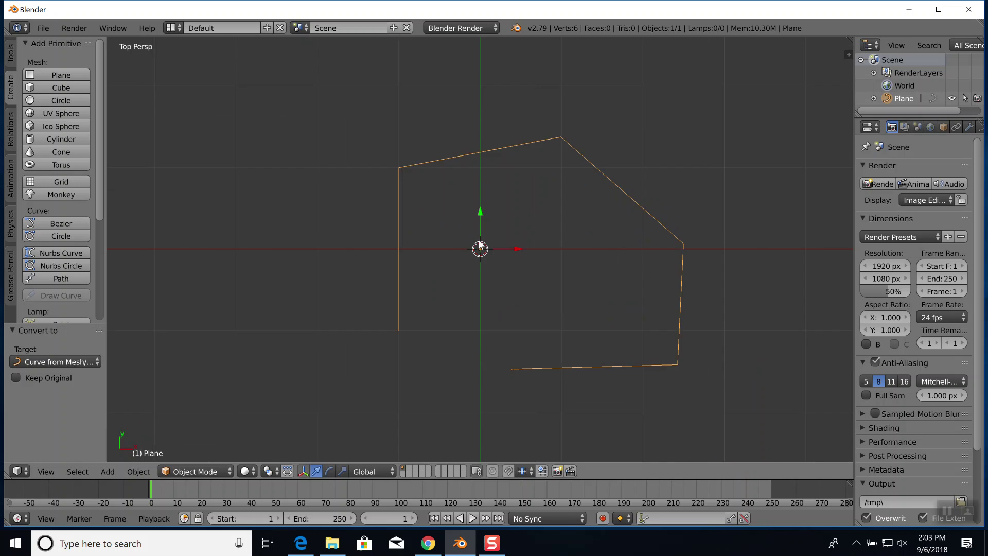
key(Tab)
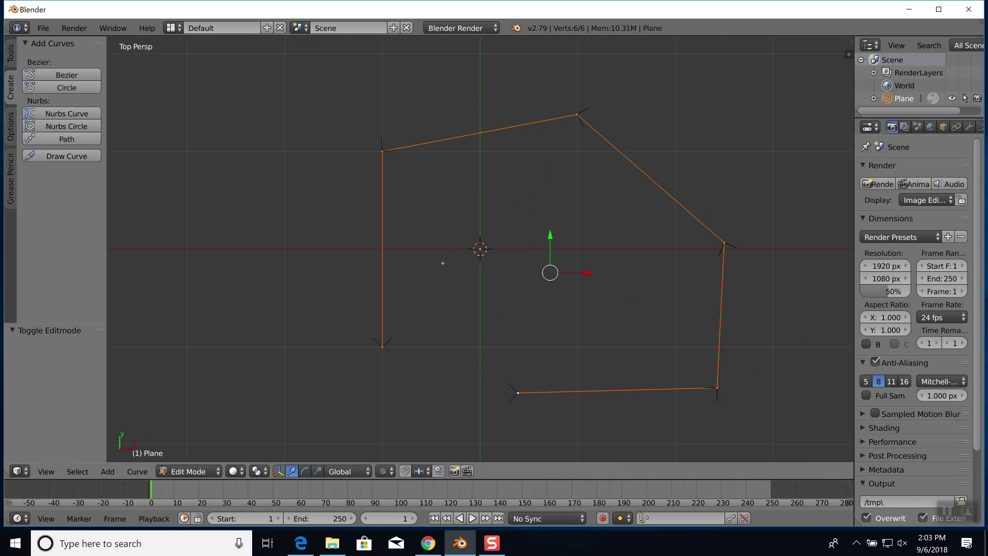
scroll(442, 261, up, 1)
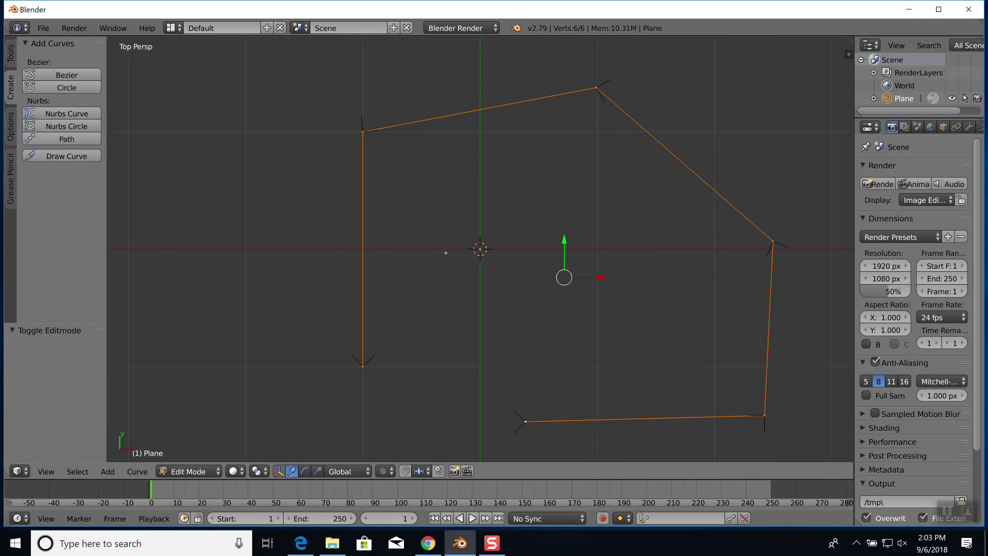
scroll(446, 252, down, 4)
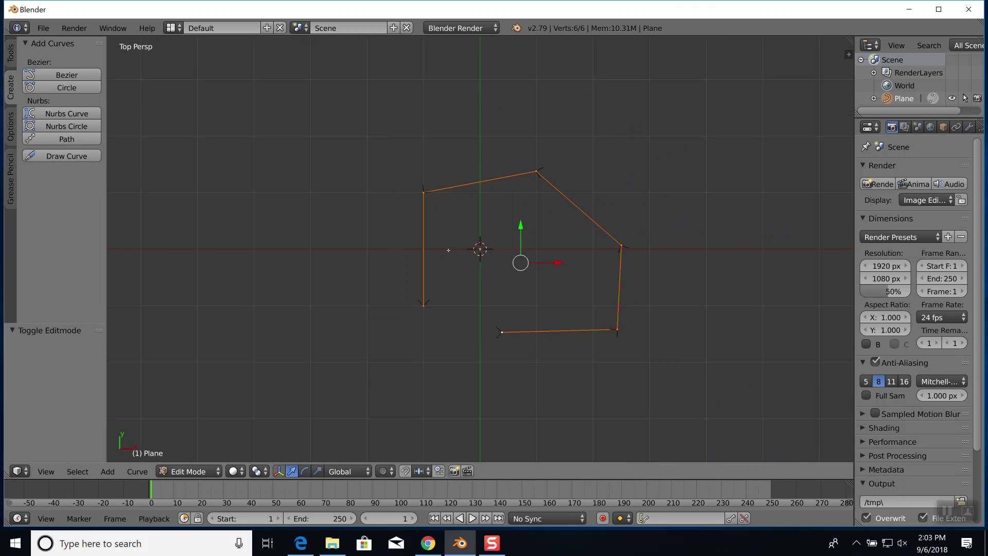
key(Tab)
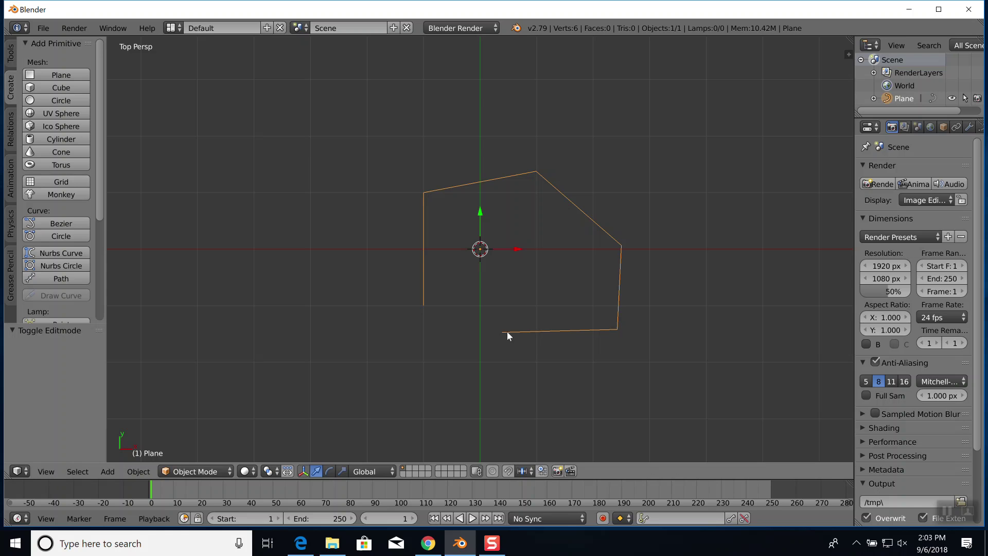
- Add a cube just below the curve's open lower end and scale it by about -0.158 on all axes
click(502, 354)
key(a)
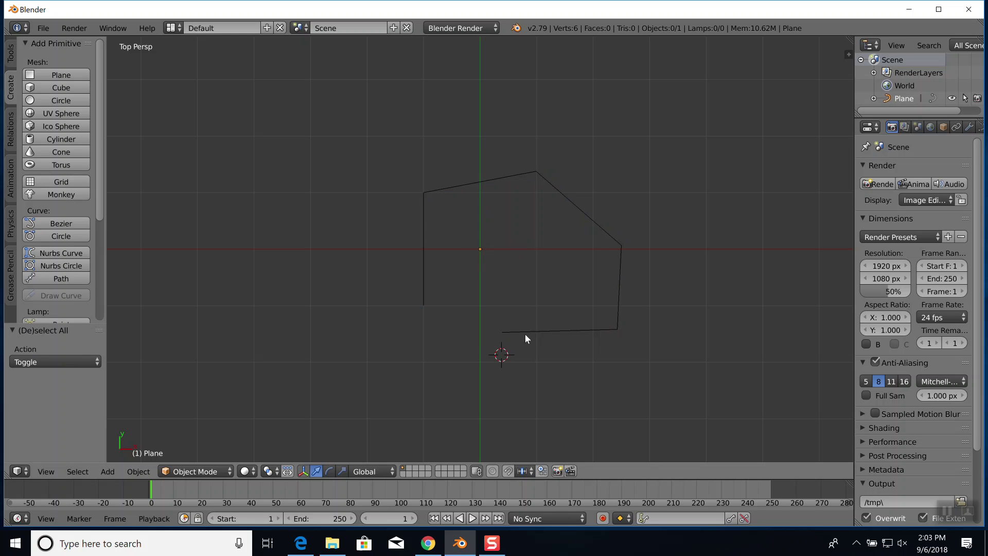
click(66, 88)
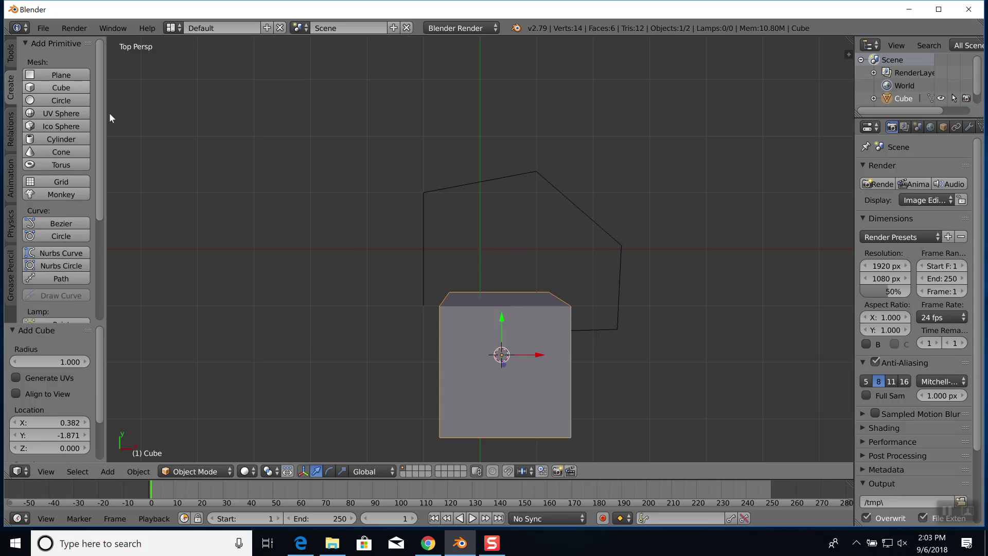
key(s)
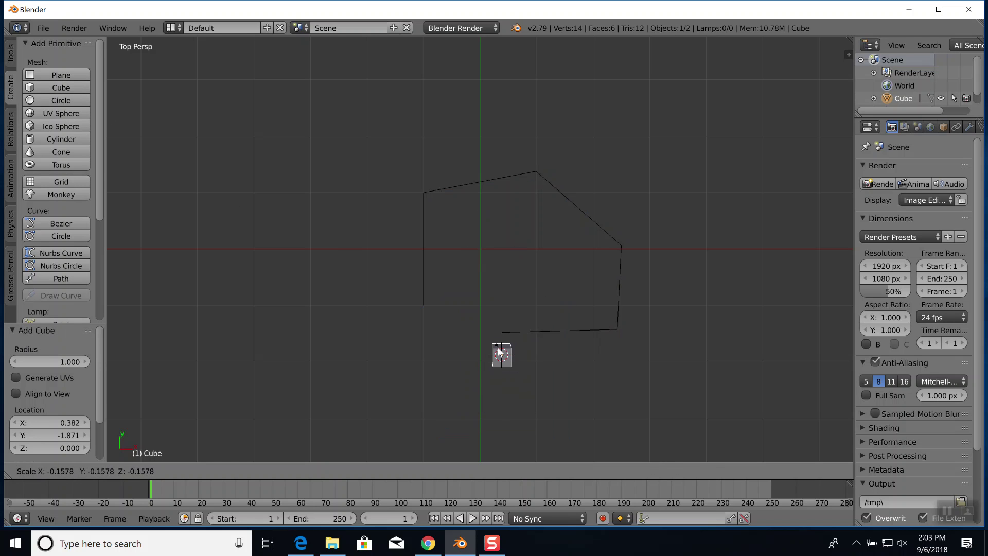
click(500, 352)
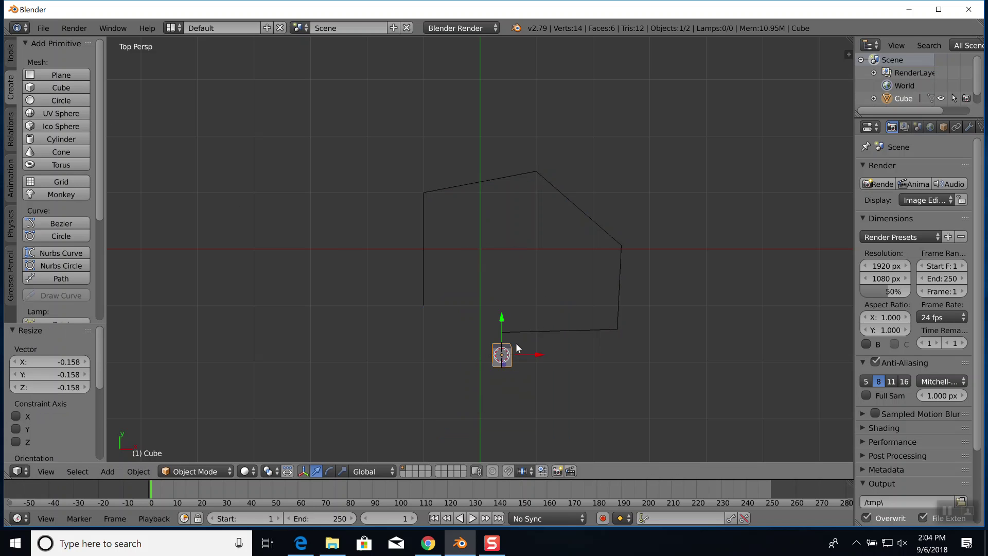
- Move the small cube onto the curve's open lower end and parent it to the curve with Follow Path
key(g)
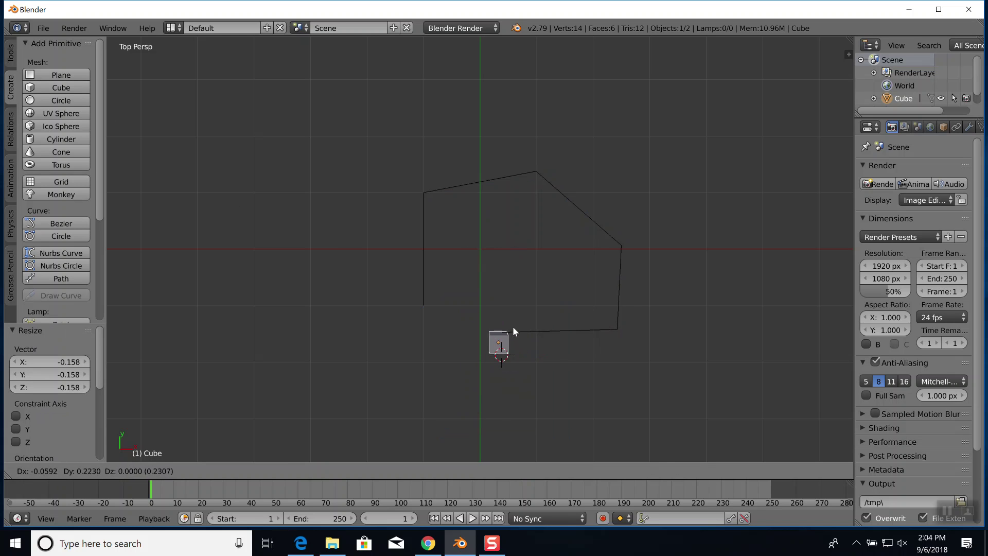
click(518, 320)
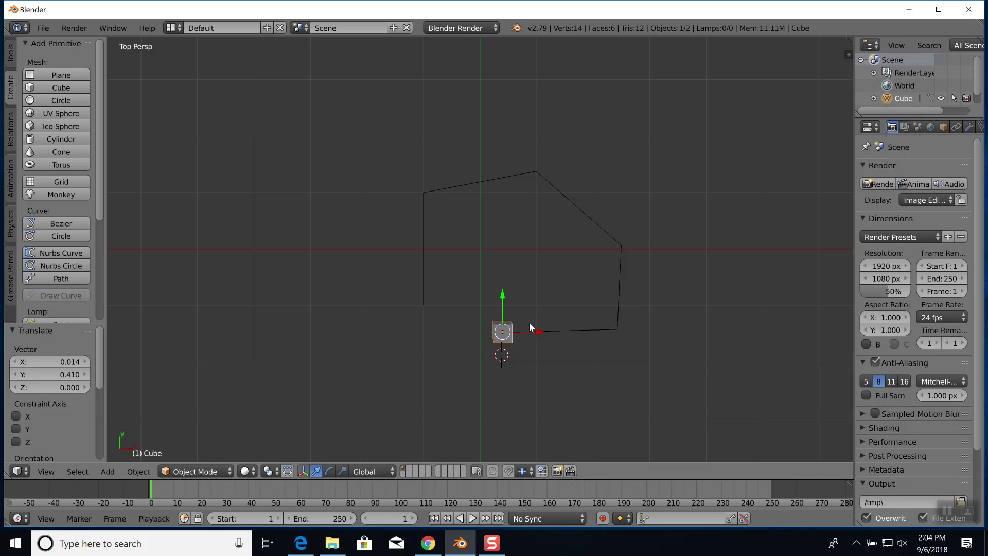
shift+right_click(557, 332)
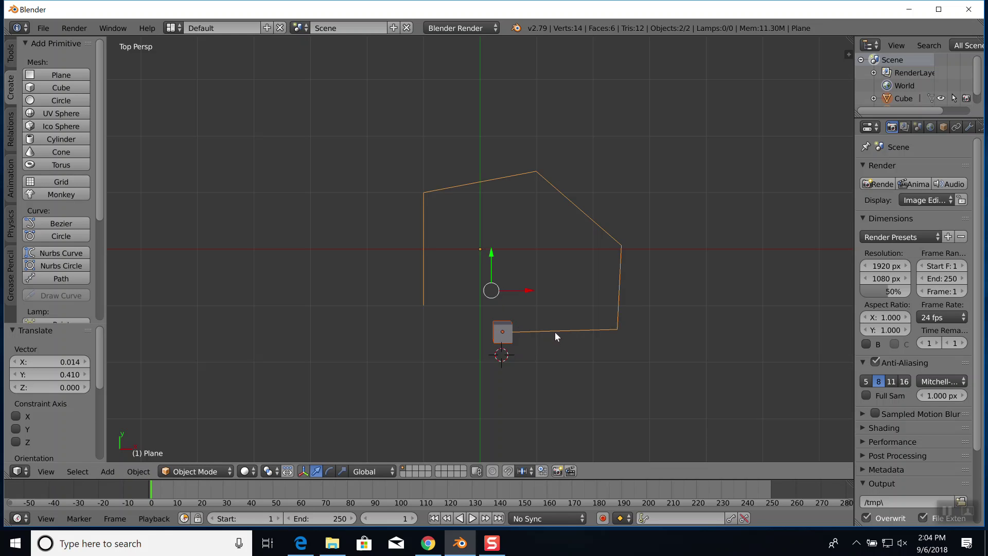
key(ctrl+p)
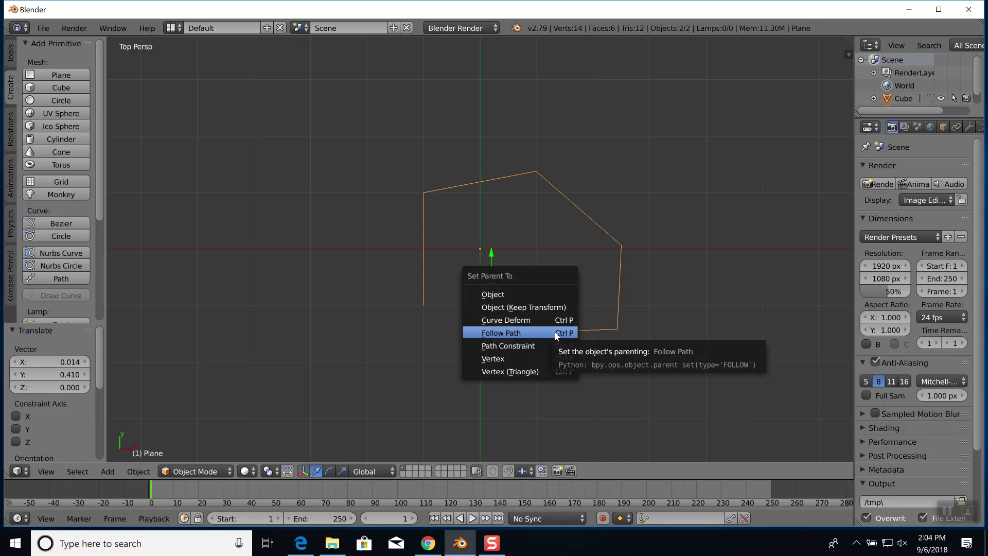
click(514, 333)
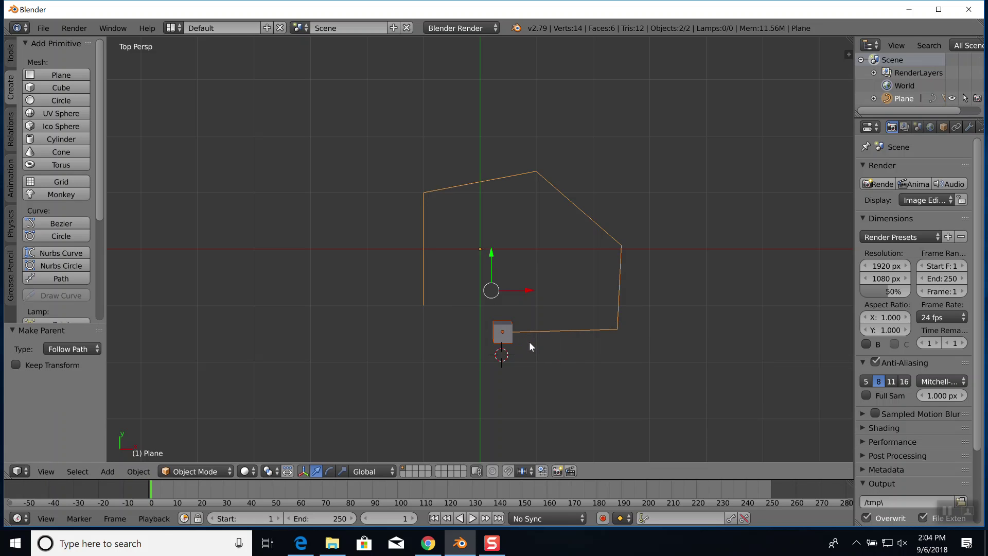
- Play the animation twice to watch the cube travel along the curve, stopping playback each time
key(alt+a)
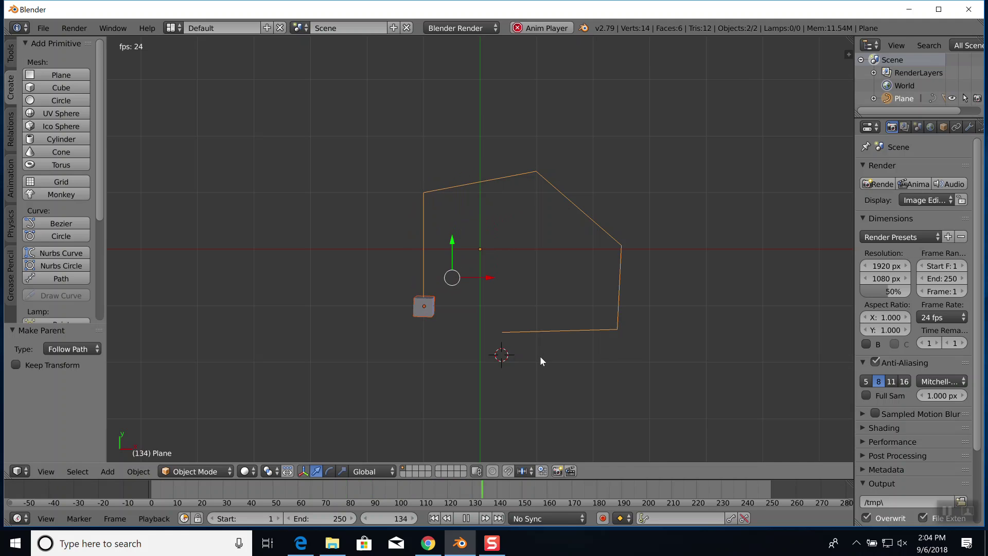
key(Escape)
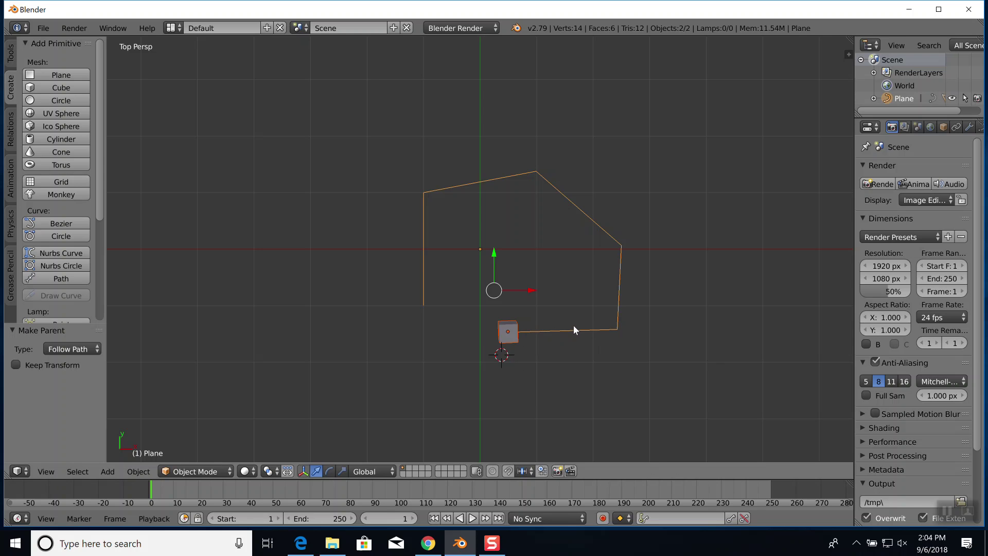
key(alt+a)
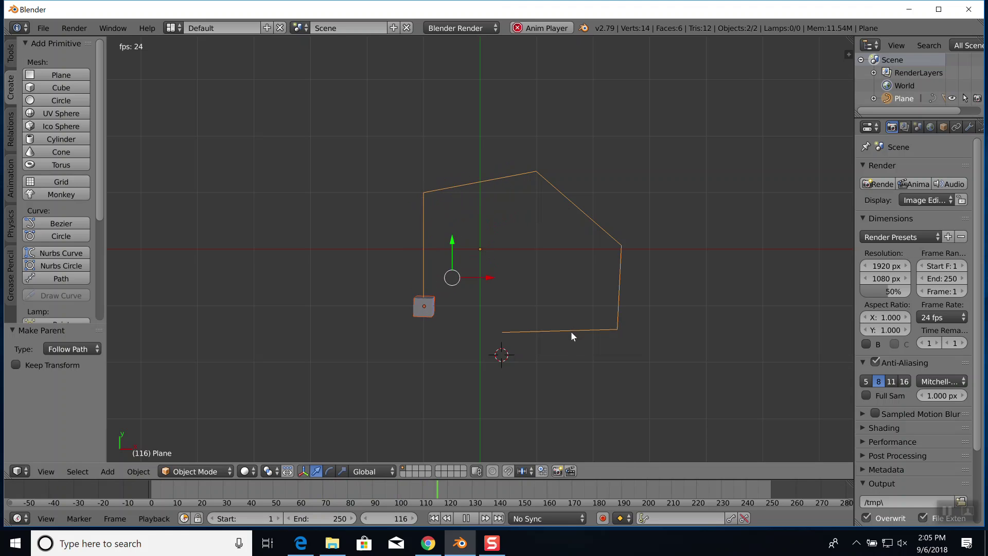
key(Escape)
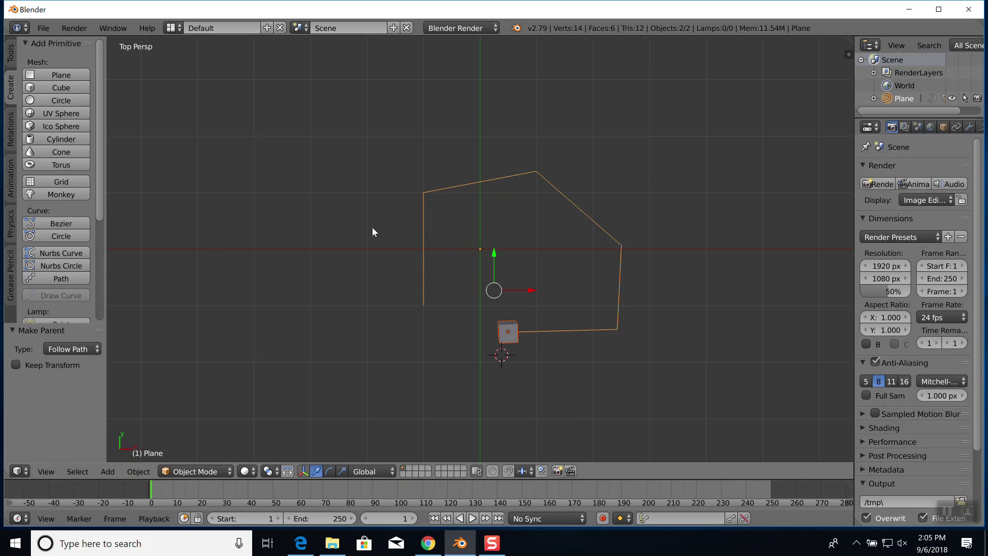
- Select the cube and the curve and delete both from the scene
key(a)
key(a)
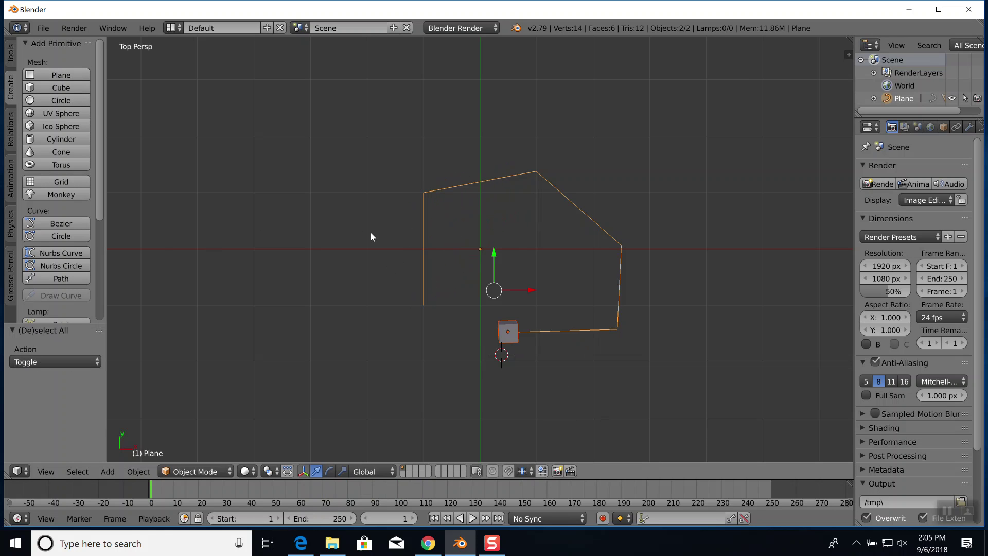
key(x)
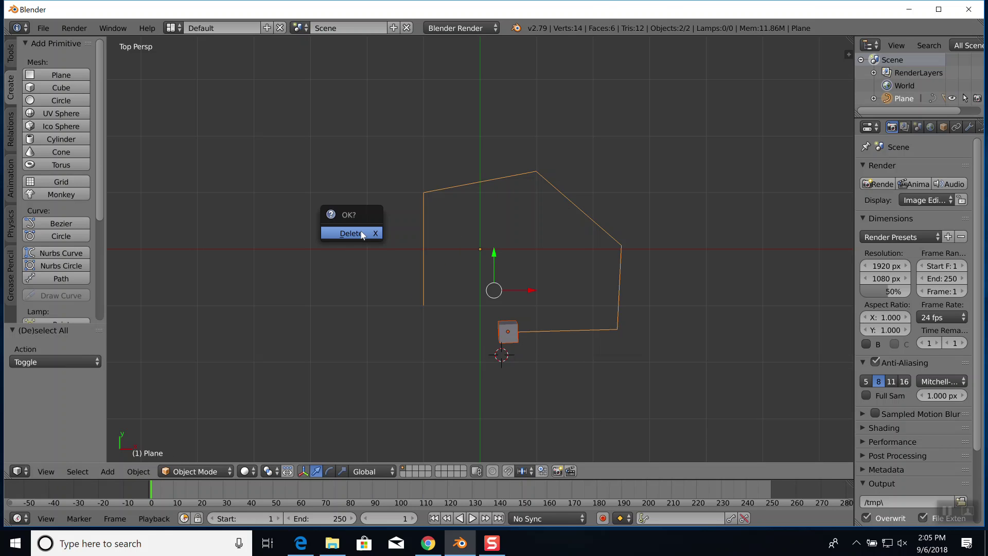
click(360, 231)
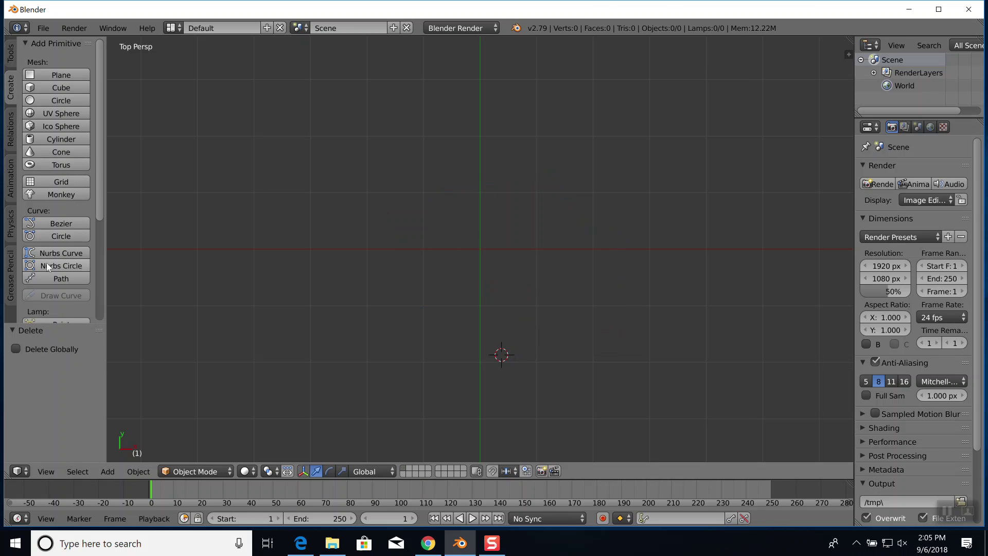
- Add a Nurbs circle with radius 1 and move it by about -0.382 in X and 1.875 in Y to the scene origin
scroll(80, 270, down, 1)
scroll(77, 267, down, 2)
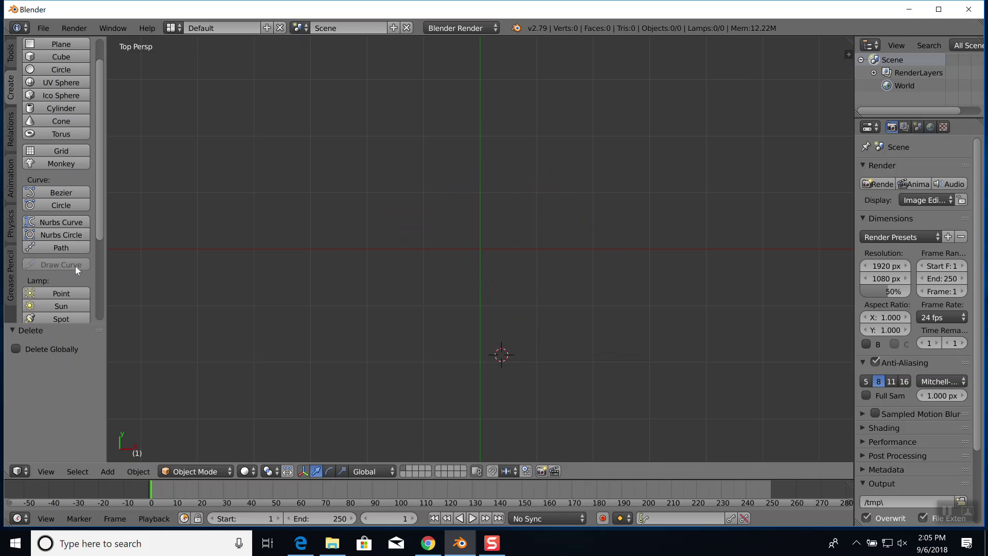
click(65, 237)
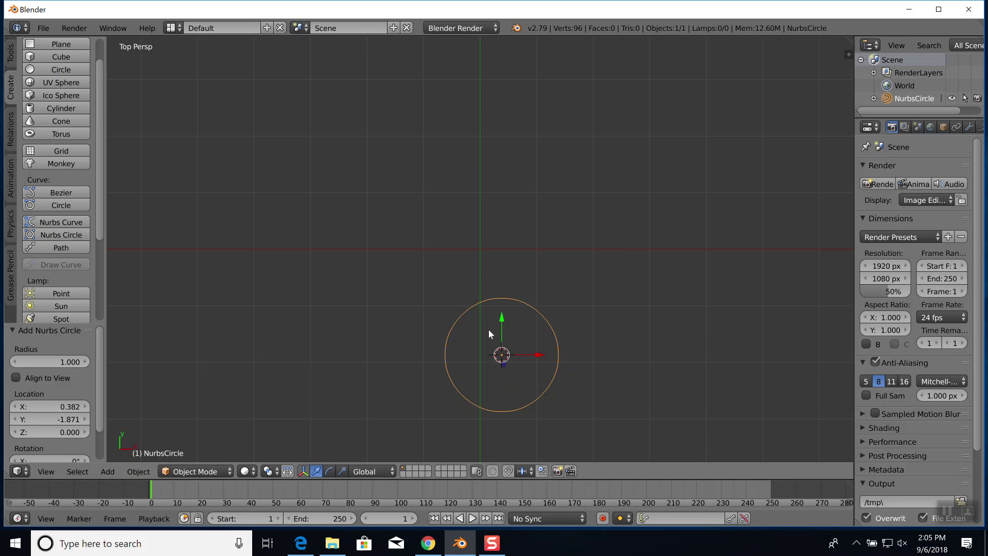
key(g)
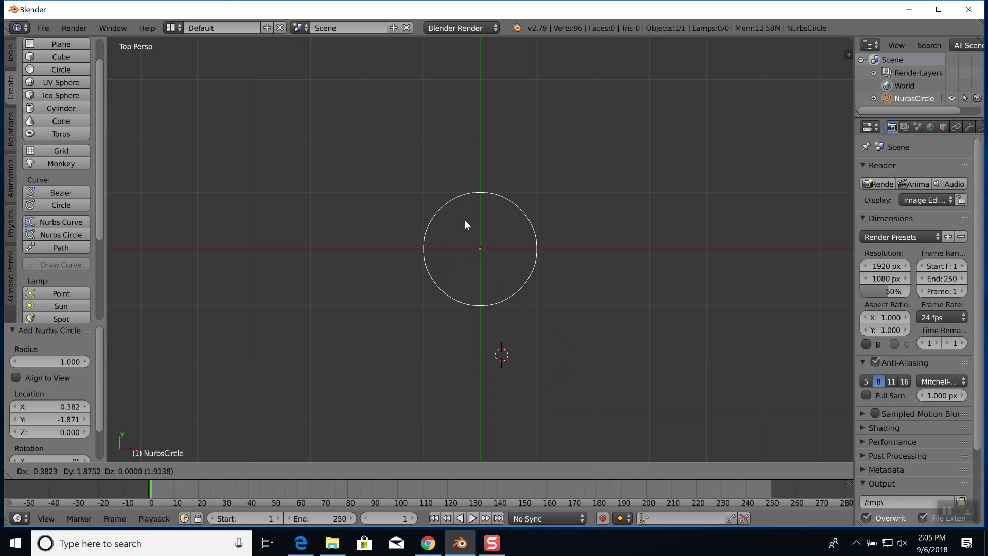
click(464, 222)
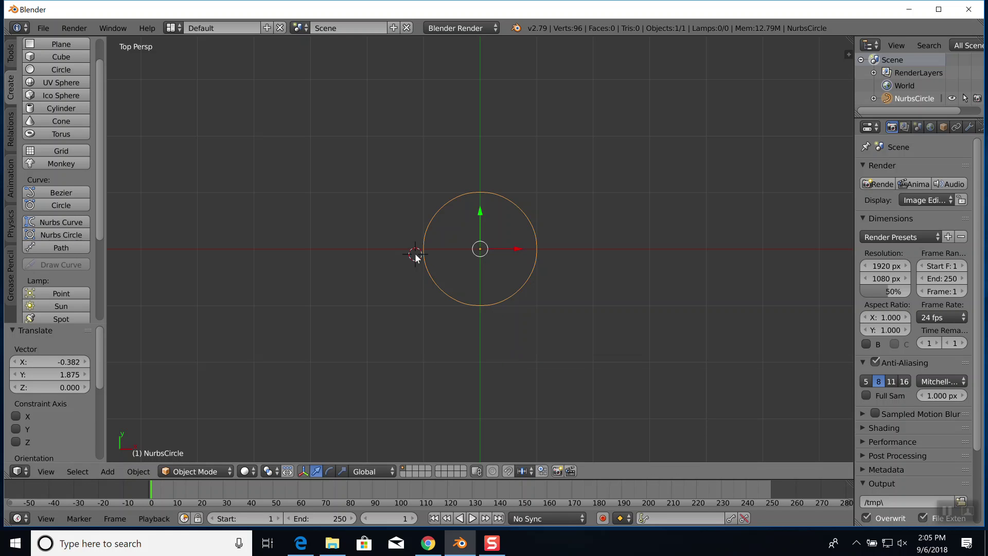
- Add a cube with radius 1 at the 3D cursor beside the Nurbs circle and scale it to about 0.137
key(a)
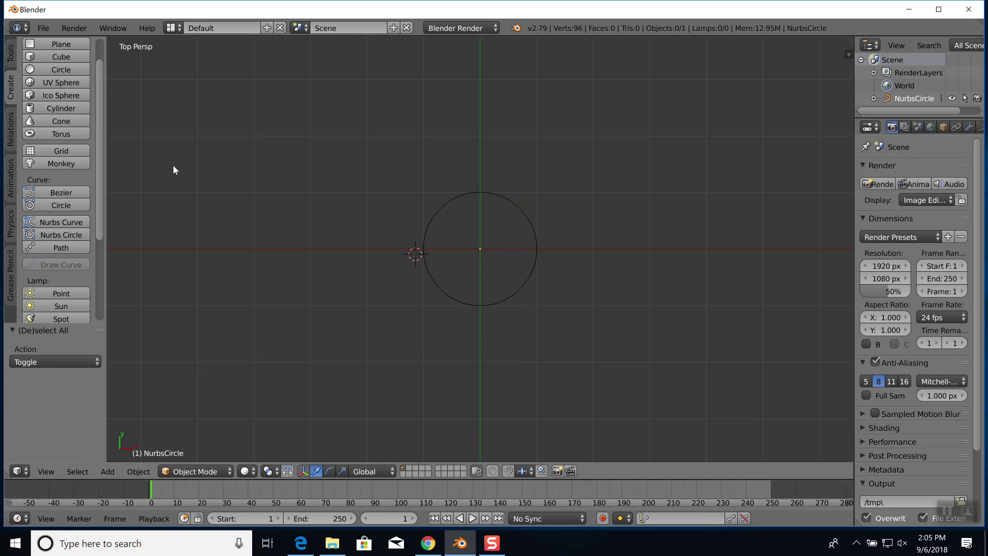
click(65, 57)
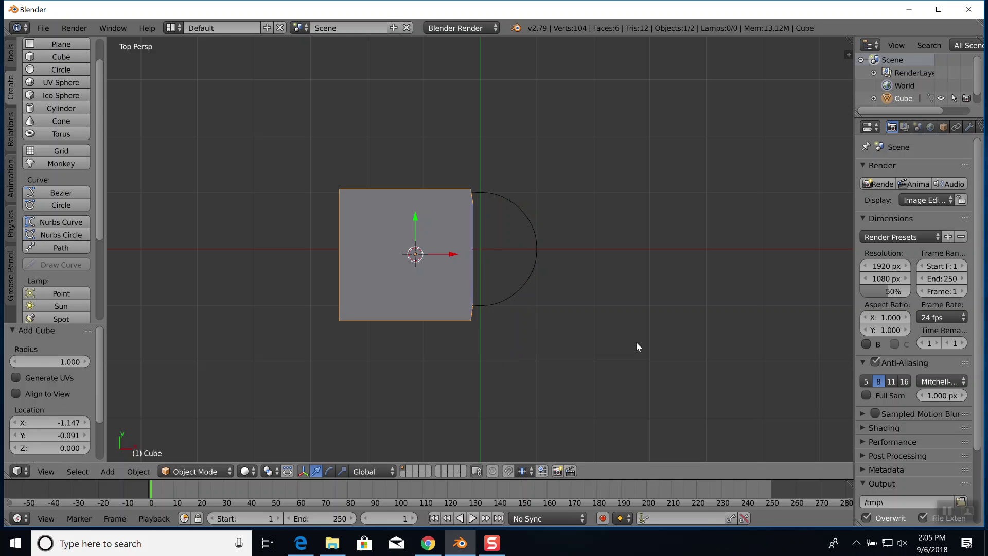
key(s)
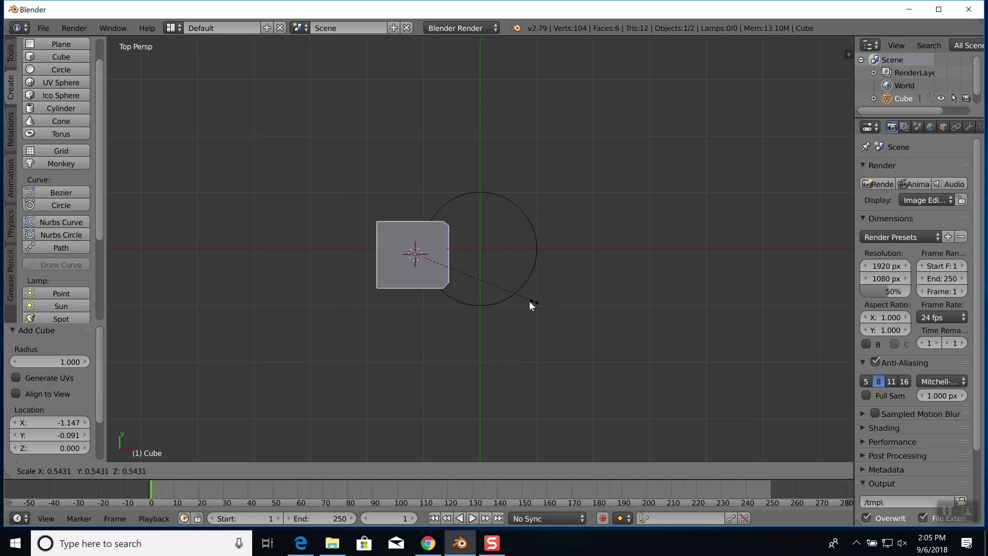
click(446, 265)
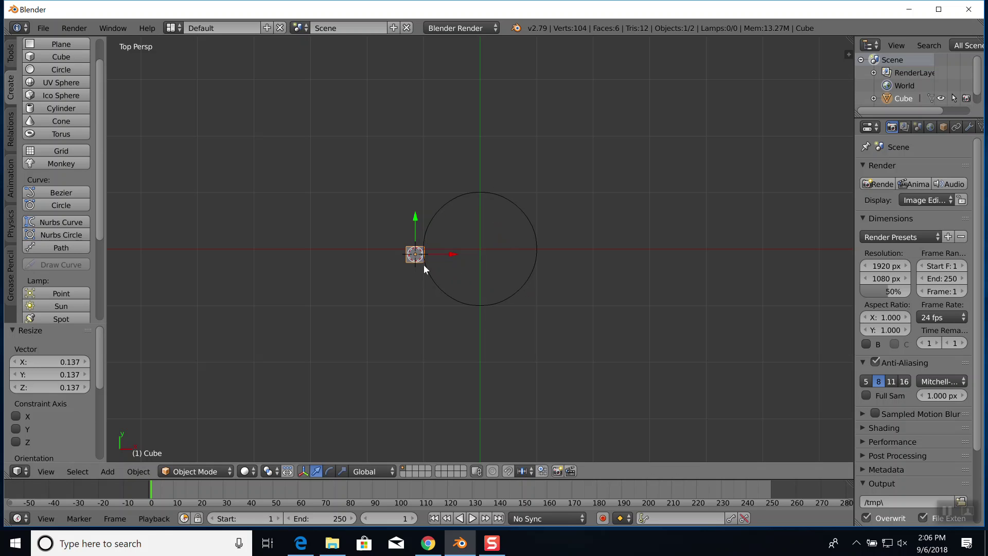
- Parent the small cube to the Nurbs circle with Follow Path
shift+right_click(434, 284)
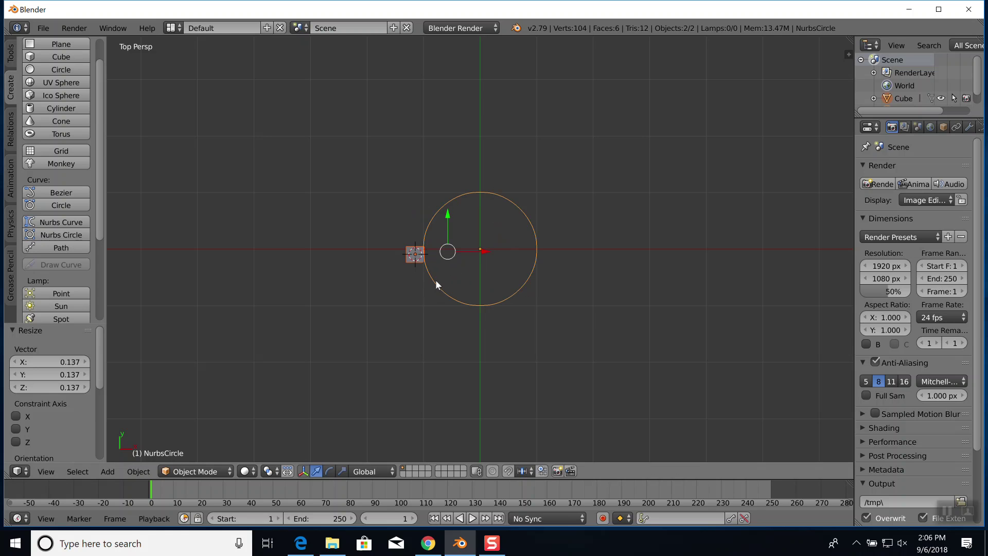
key(ctrl+p)
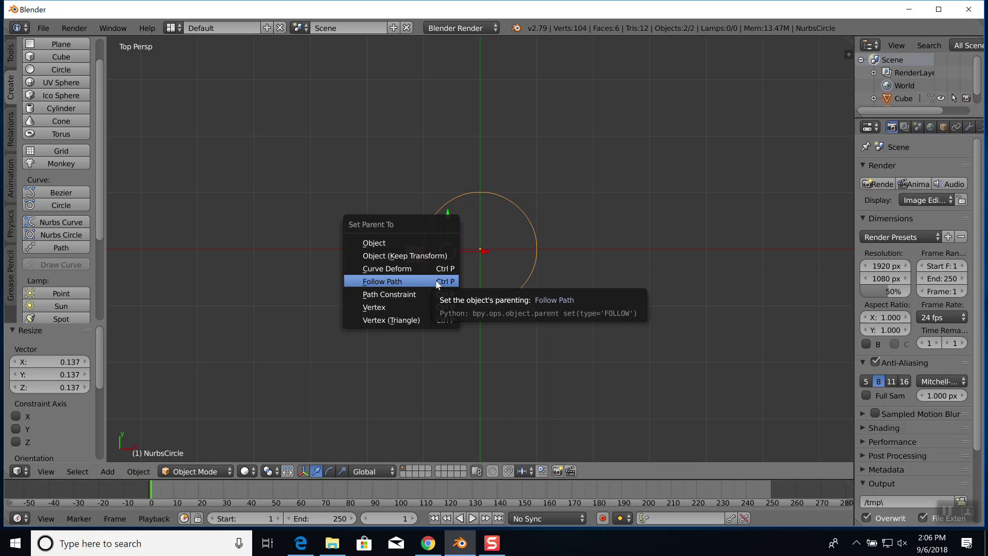
click(405, 285)
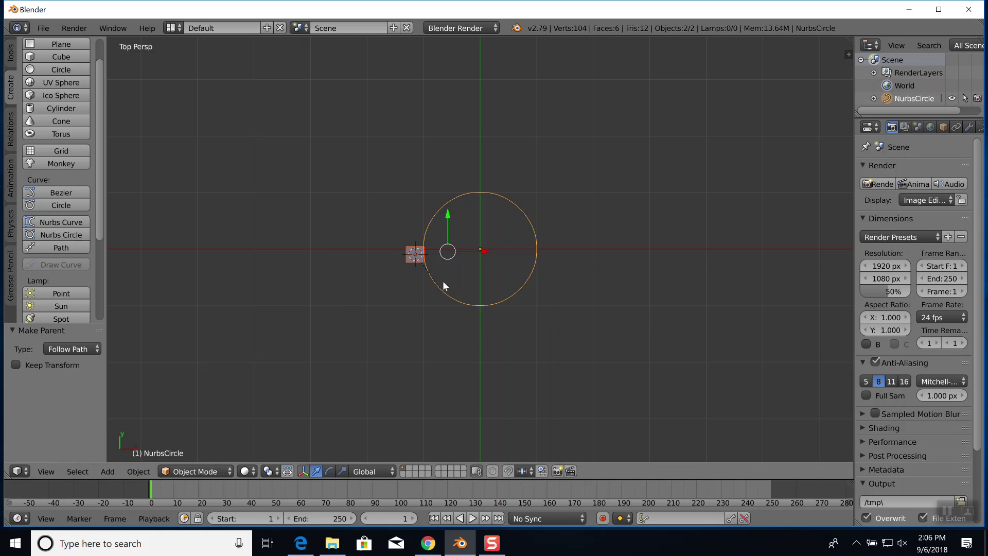
- Play the animation of the cube around the circle and scrub the timeline to examine where its motion ends
key(alt+a)
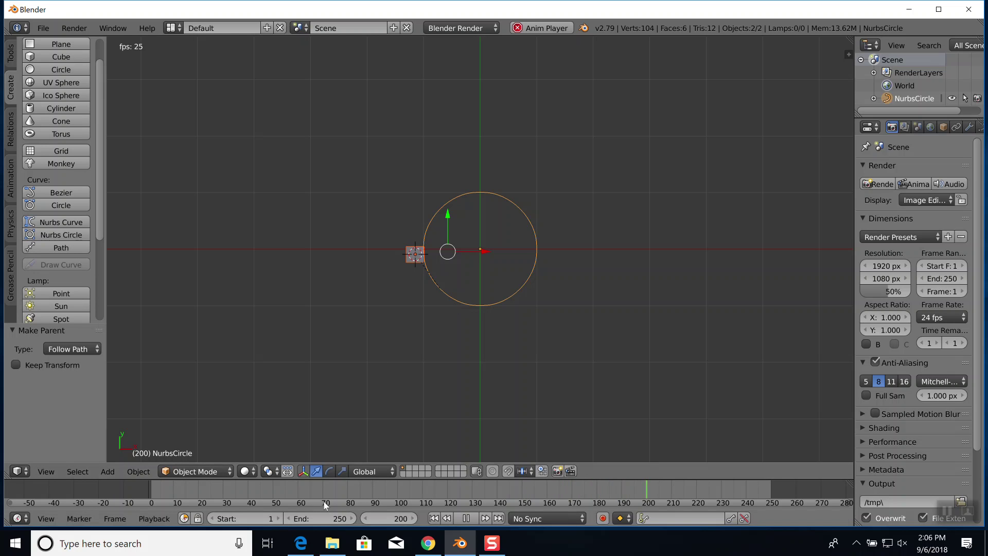
click(465, 518)
drag(423, 488, 391, 491)
key(alt+a)
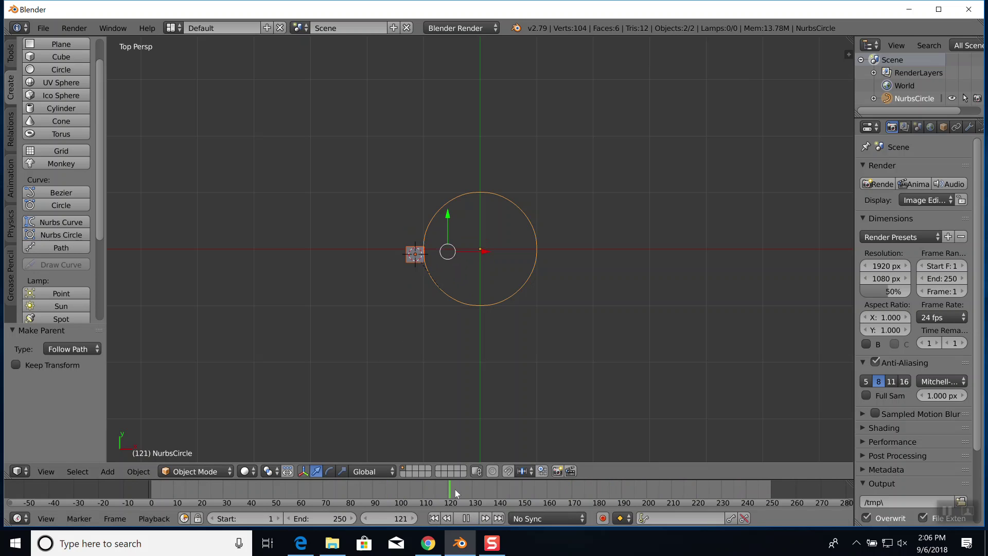
key(alt+a)
- Set the animation's end frame to 101, play the shortened loop around the circle, and stop playback
click(412, 485)
click(379, 483)
click(400, 483)
key(e)
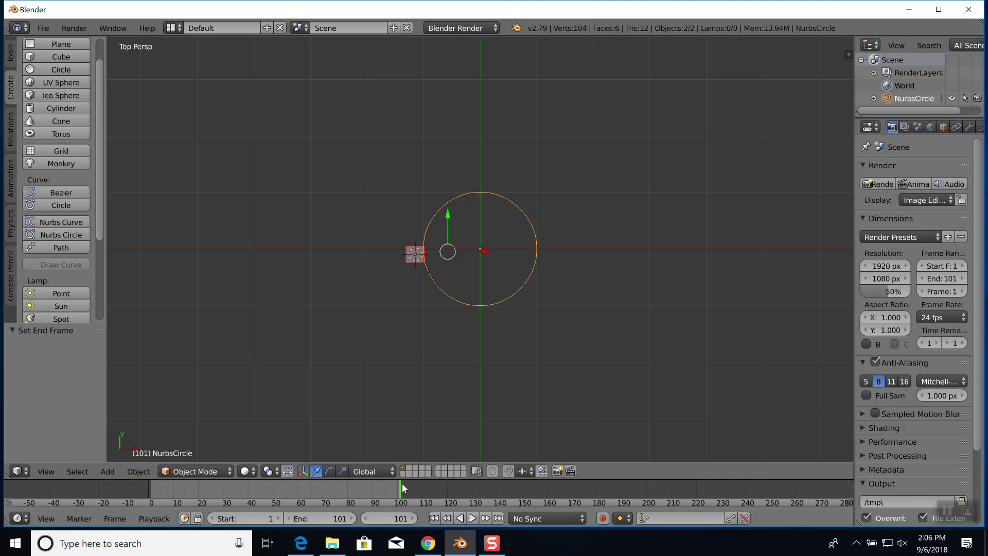
key(alt+a)
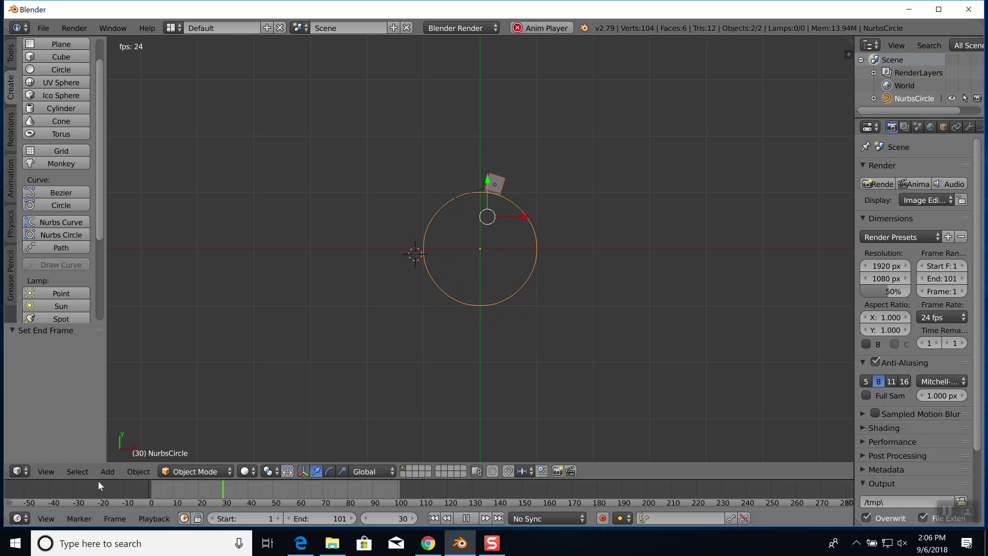
click(483, 520)
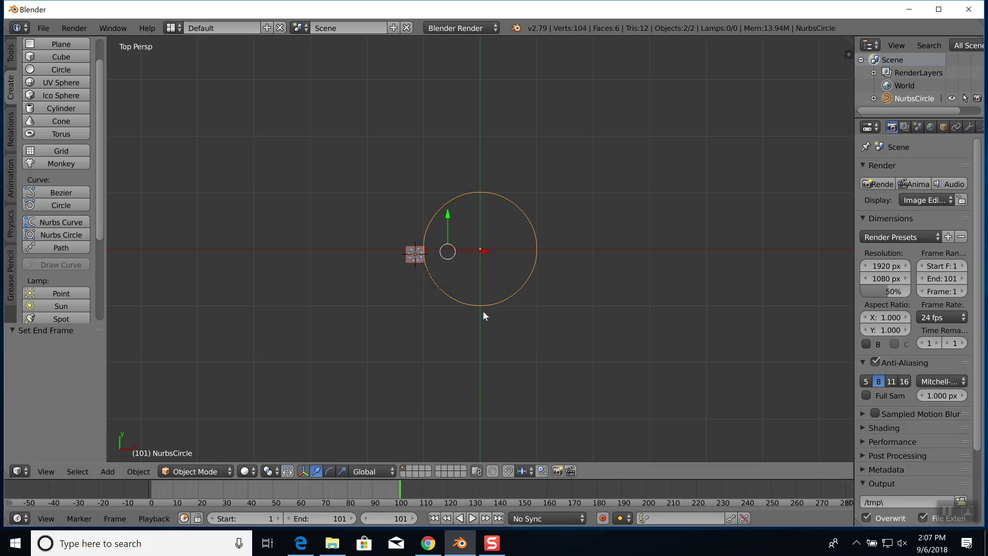
- Select the cube and the Nurbs circle and delete both from the scene
key(a)
key(a)
key(x)
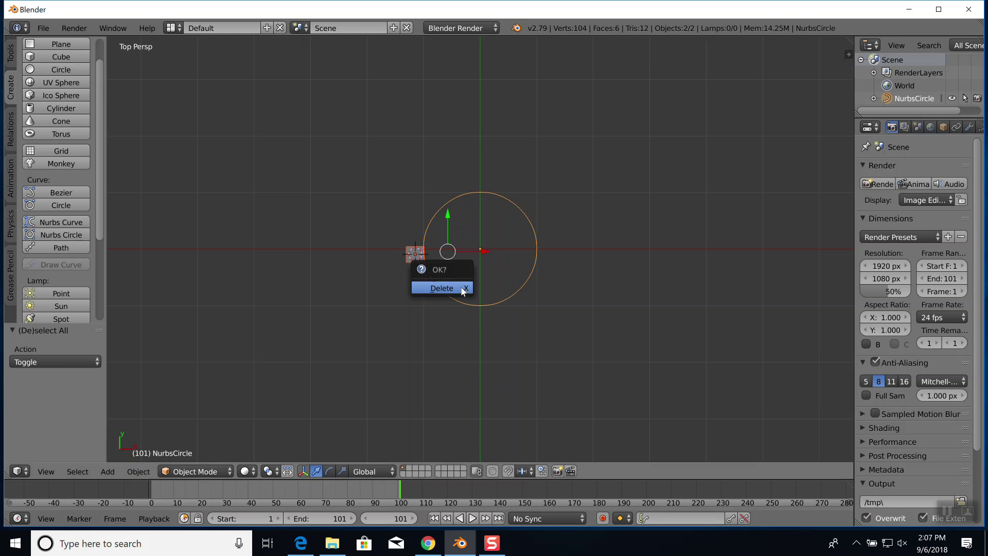
click(452, 288)
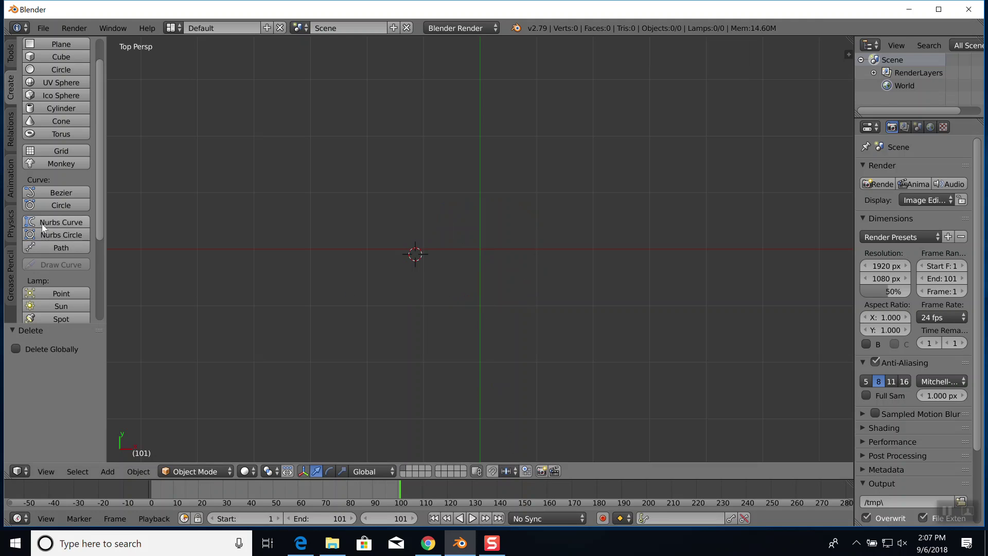
- Add a Nurbs curve with radius 1 and move it so its arc sits just above the scene origin
click(57, 223)
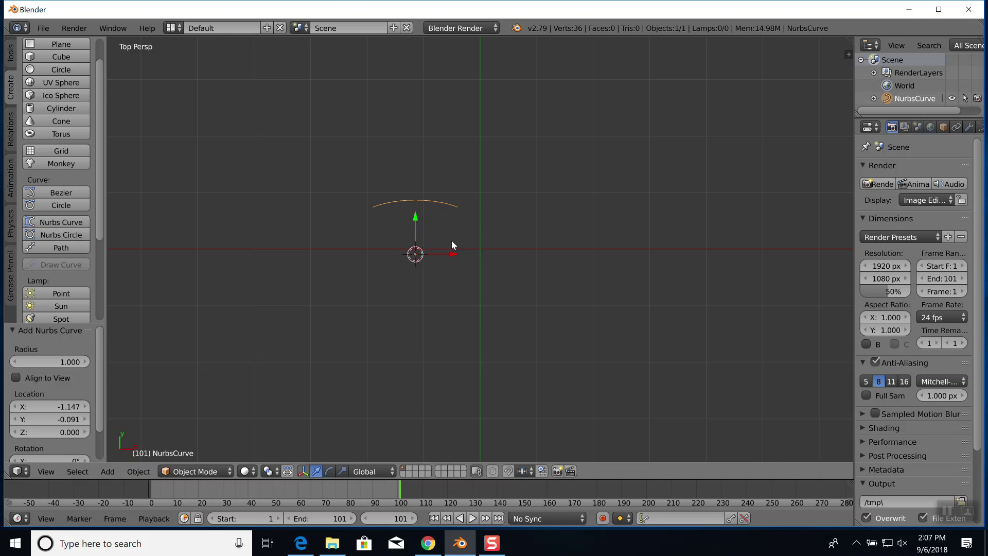
key(g)
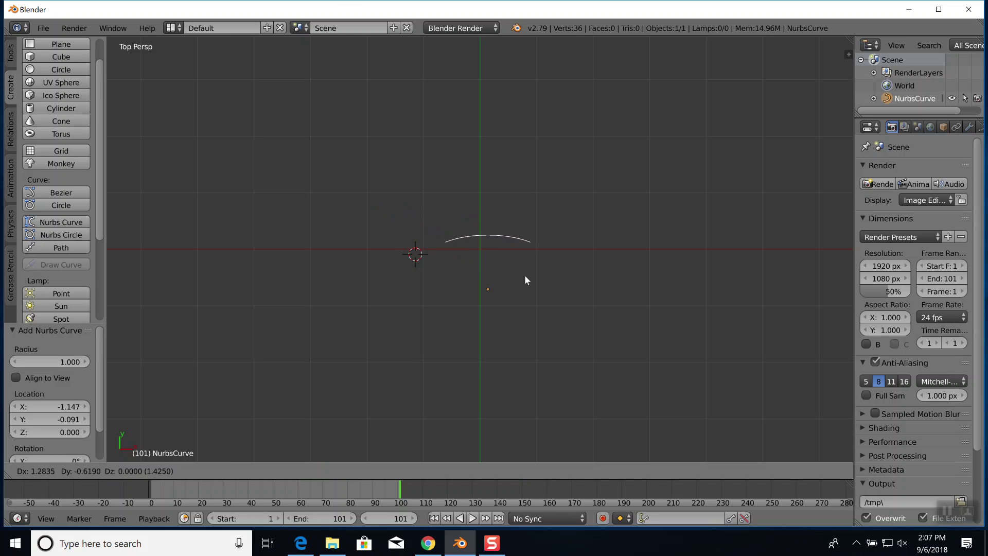
click(524, 274)
key(g)
click(513, 260)
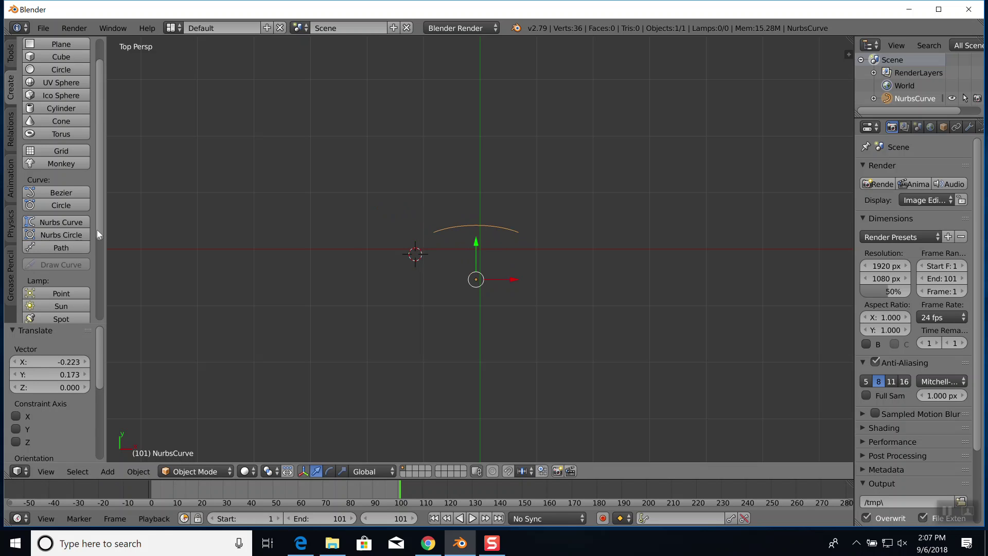
- In Edit Mode, move the curve's upper-right control point about 1.957 X, 0.824 Y and the upper-left one about -1.552 X, 1.161 Y
key(Tab)
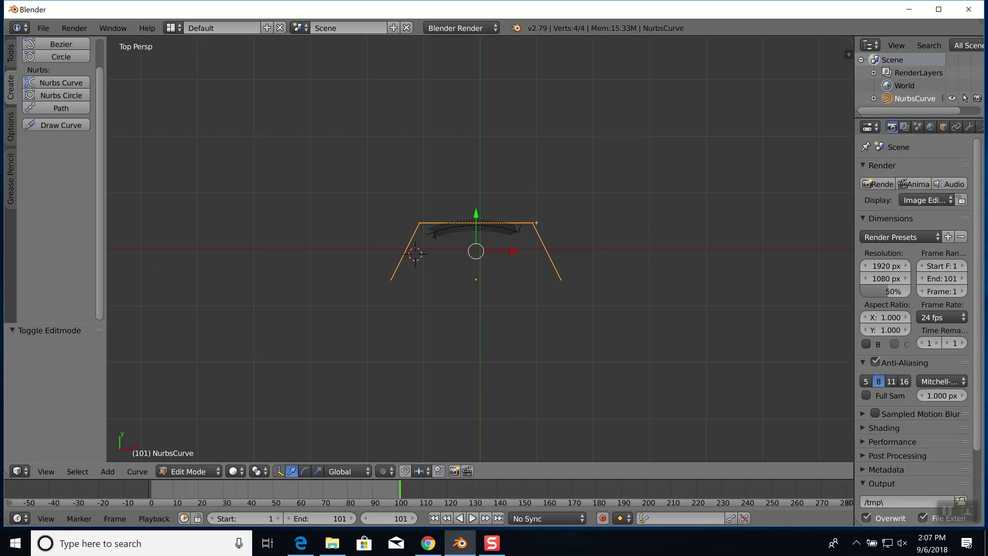
right_click(535, 223)
key(g)
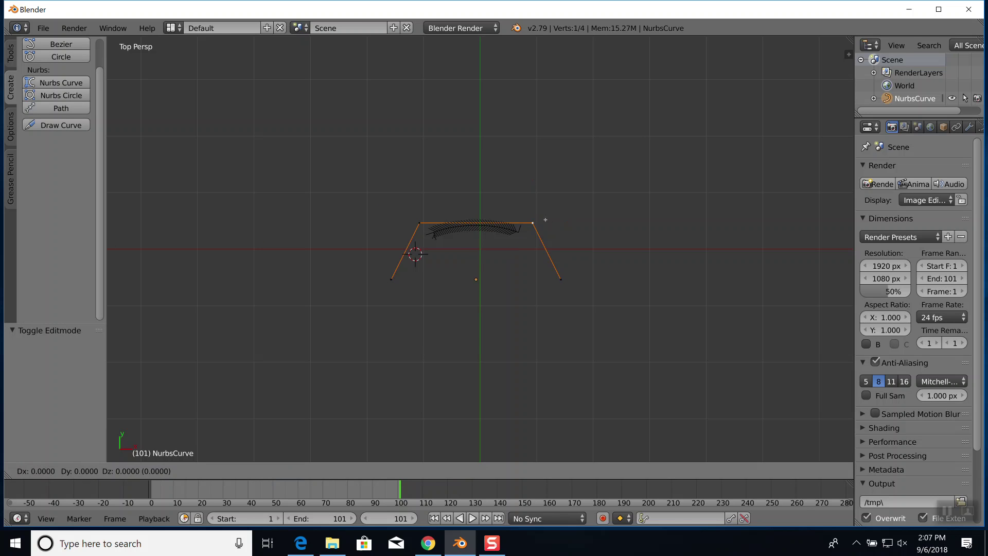
click(652, 175)
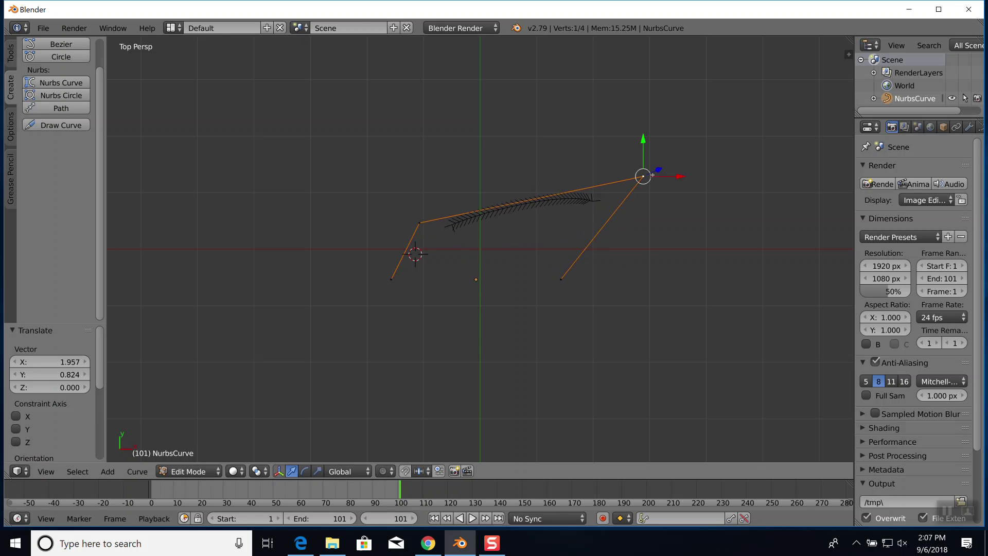
right_click(422, 222)
key(g)
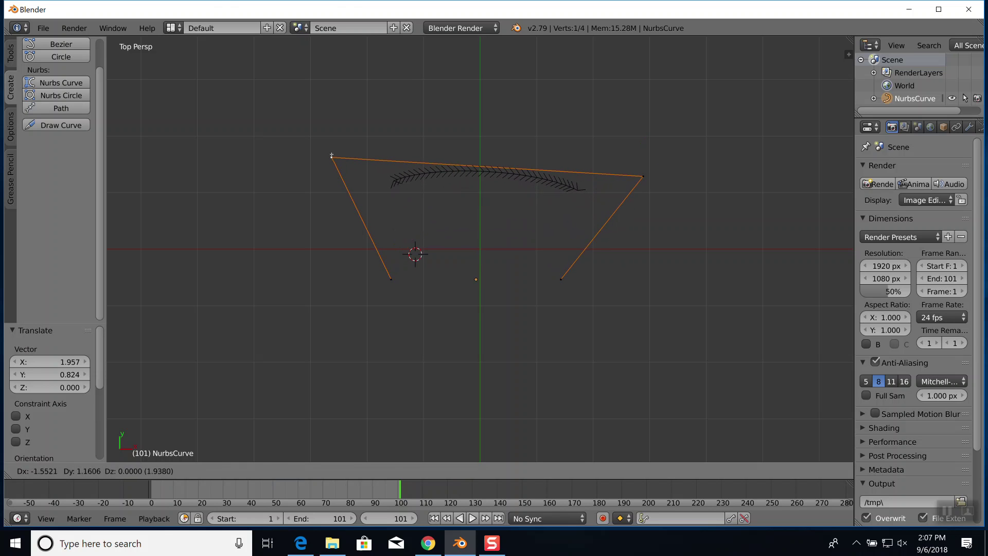
click(347, 160)
- Subdivide the segment between the two upper control points and move the new middle point by about 0.146 in X and 1.233 in Y
shift+right_click(641, 177)
key(w)
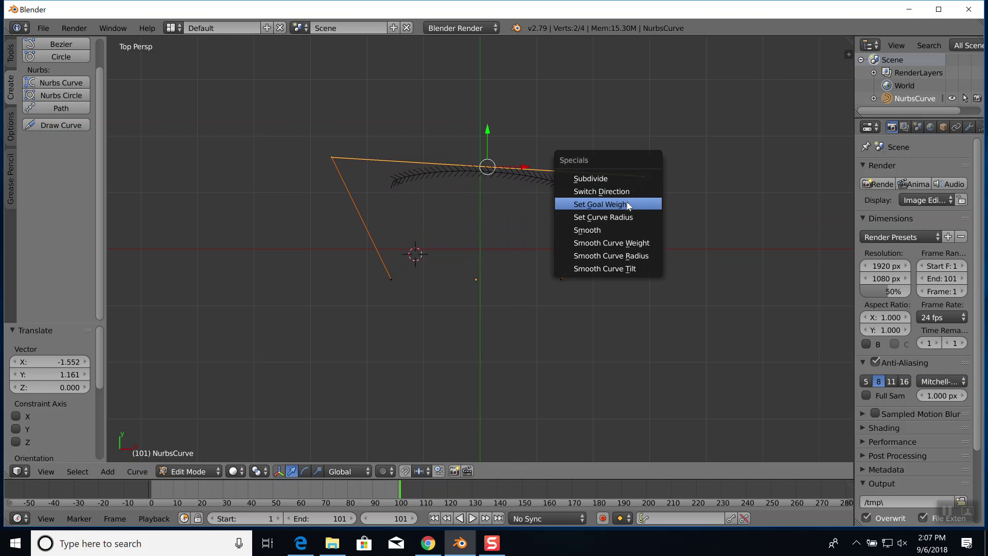
click(610, 178)
right_click(486, 165)
drag(487, 166, 495, 96)
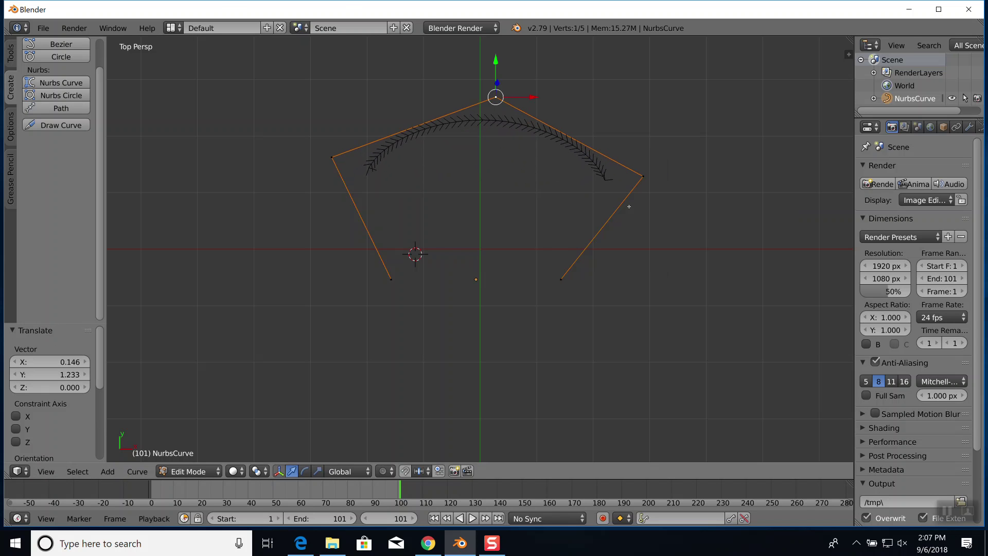
- Cross the lower control points, moving the right one about -2.563 X, -2.248 Y and the left one 3.760 X, -2.130 Y, and return to Object Mode
right_click(562, 279)
key(g)
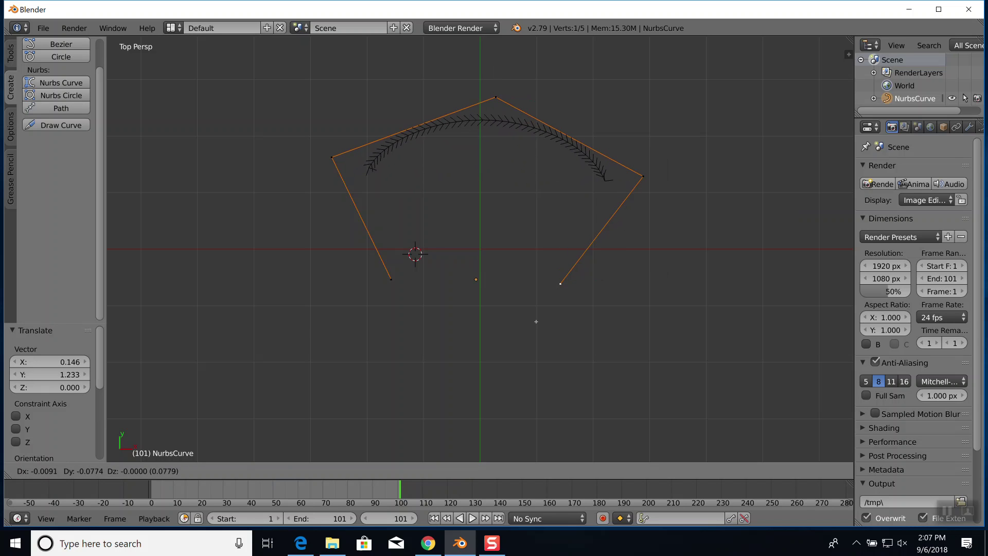
click(380, 406)
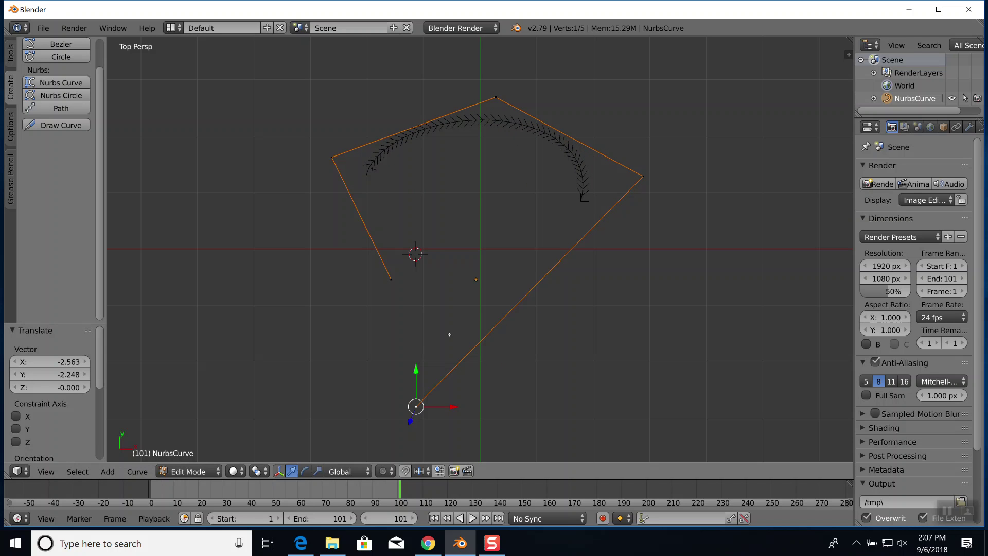
right_click(397, 282)
key(g)
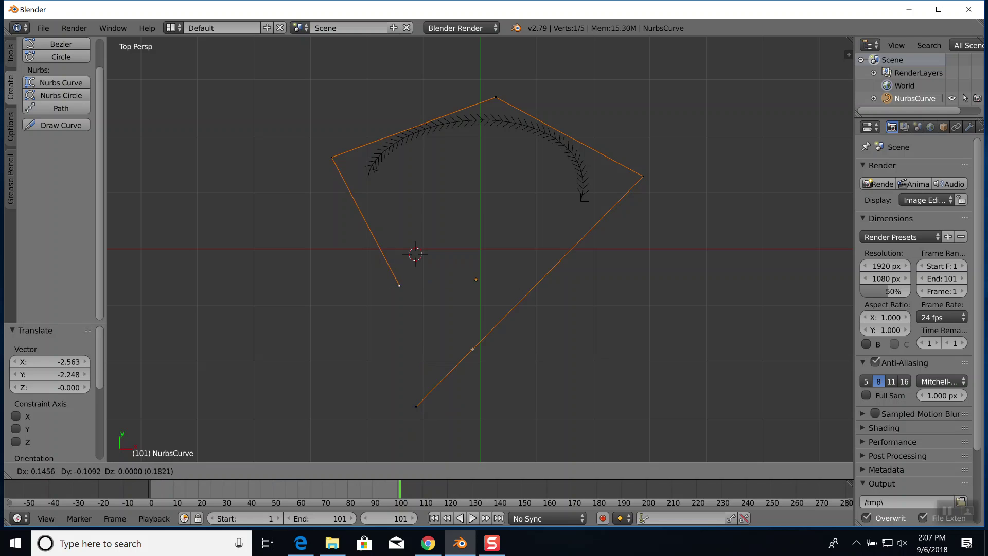
click(611, 398)
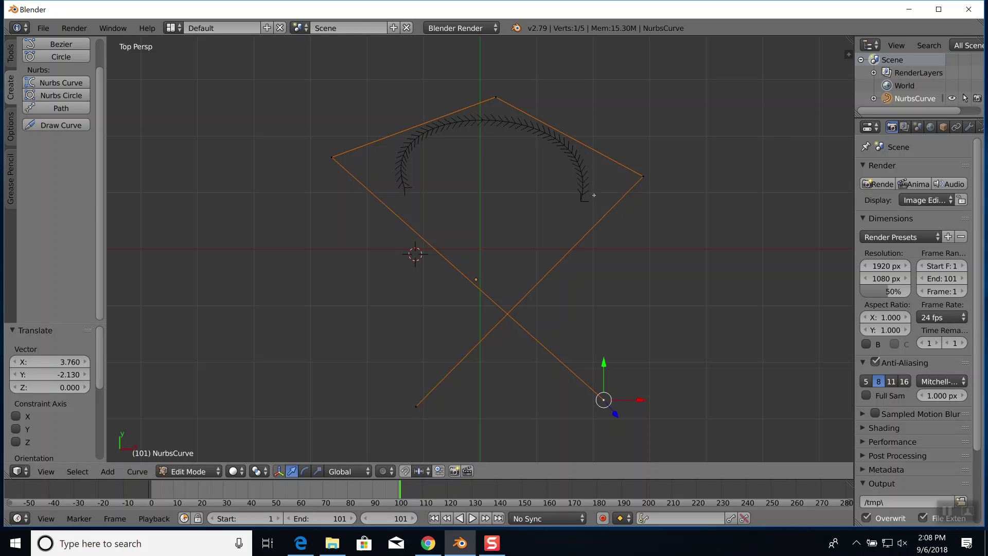
key(Tab)
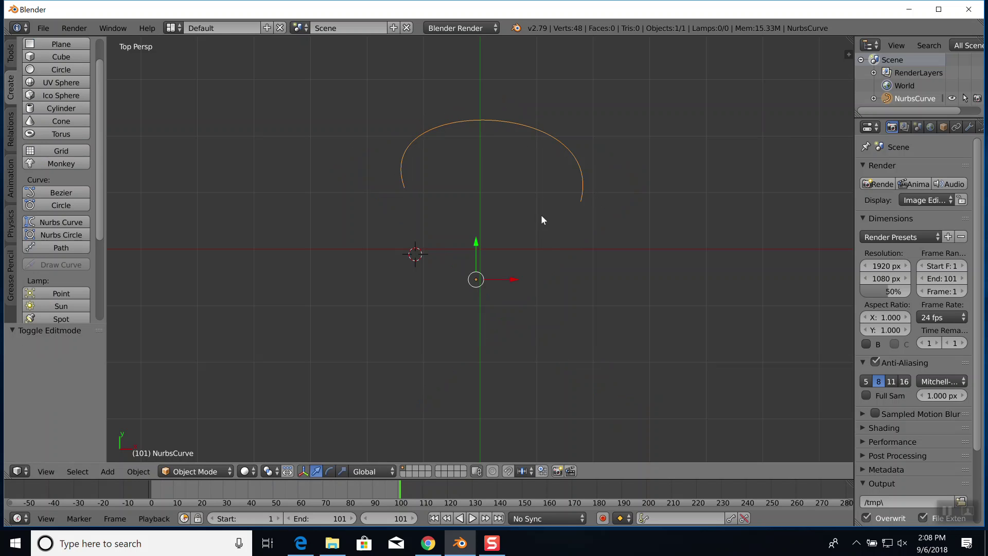
- Place the 3D cursor at the curve's left end, add a cube there, and scale it to about 0.131
key(a)
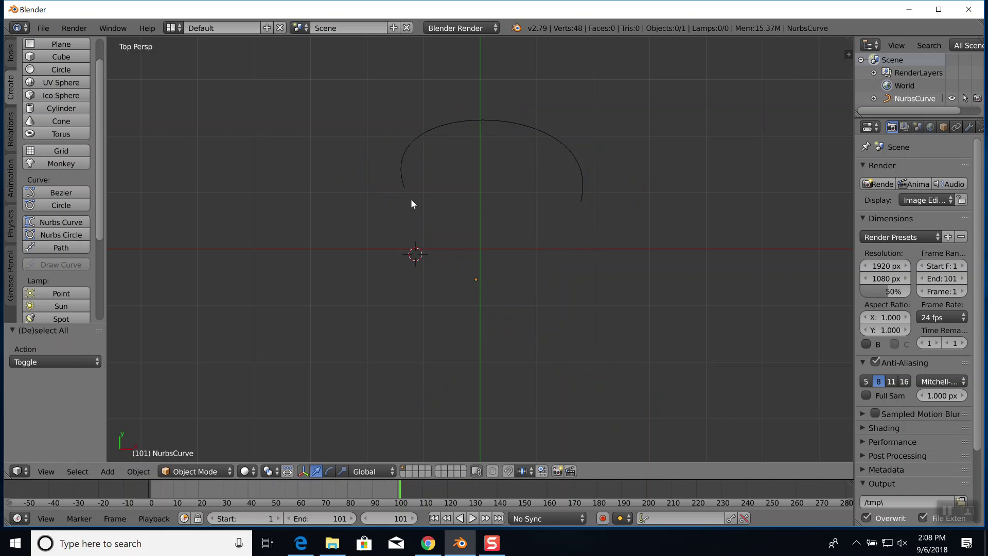
click(399, 192)
click(64, 54)
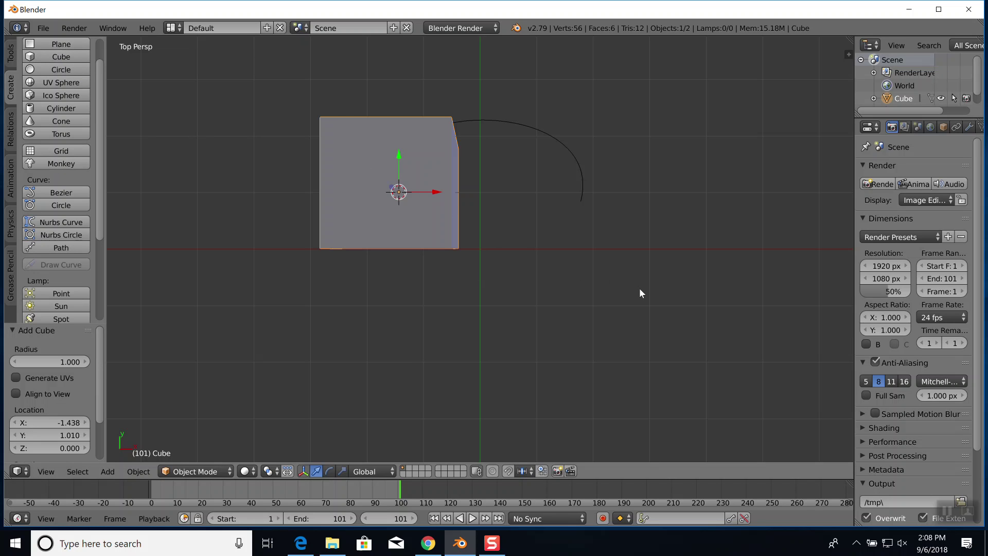
key(s)
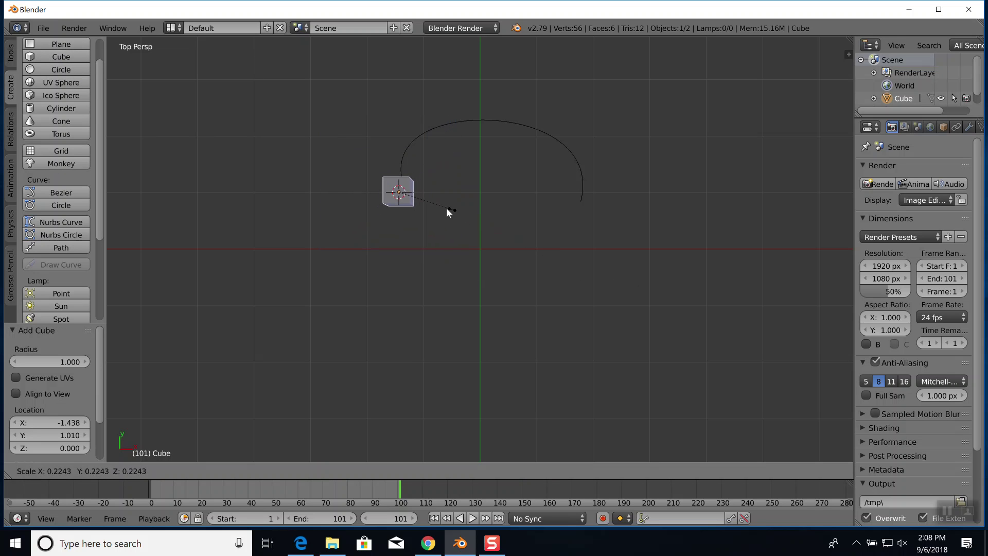
click(430, 205)
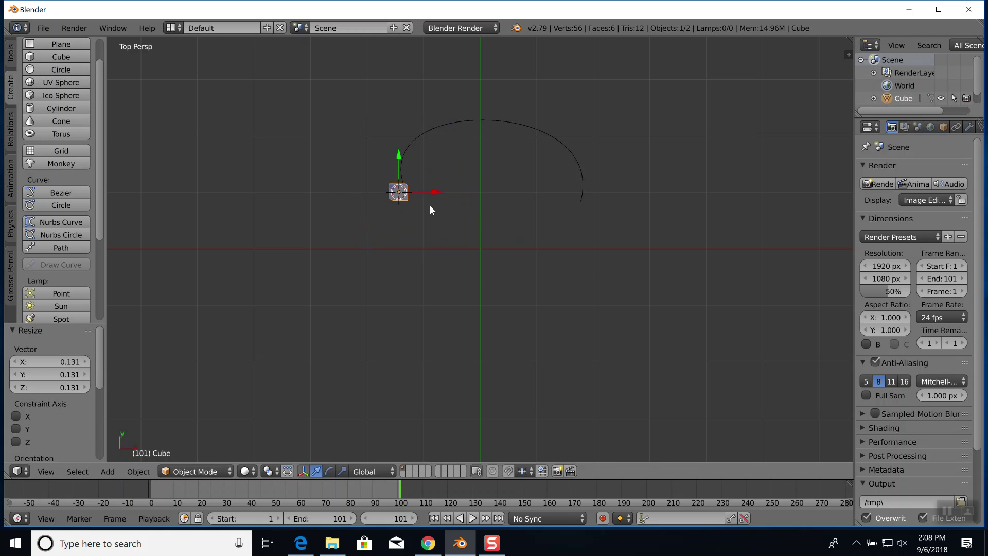
- Parent the small cube at the curve's left end to the Nurbs curve with Follow Path
shift+right_click(438, 134)
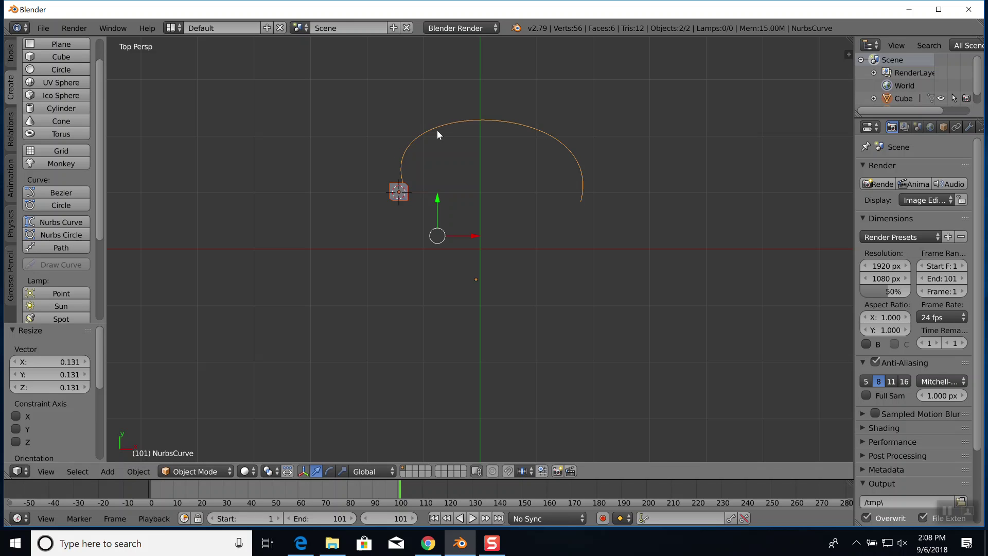
key(ctrl+p)
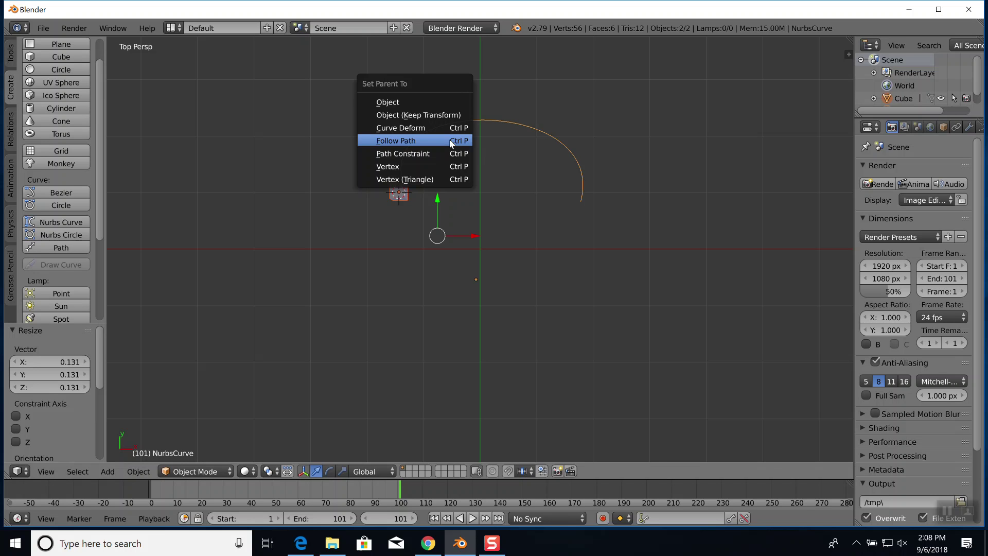
click(418, 137)
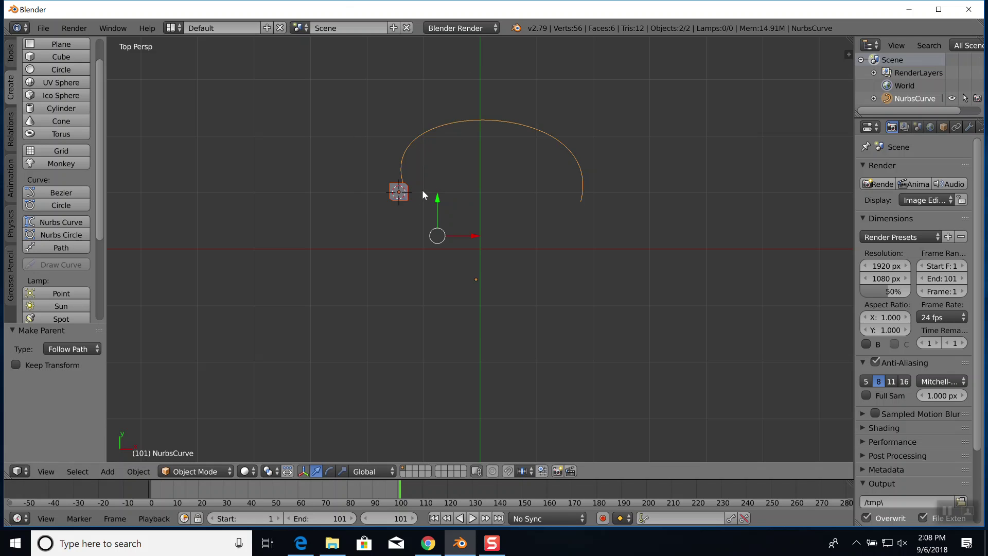
- Play the animation of the cube following the Nurbs curve, stop it, and return to frame 2
key(alt+a)
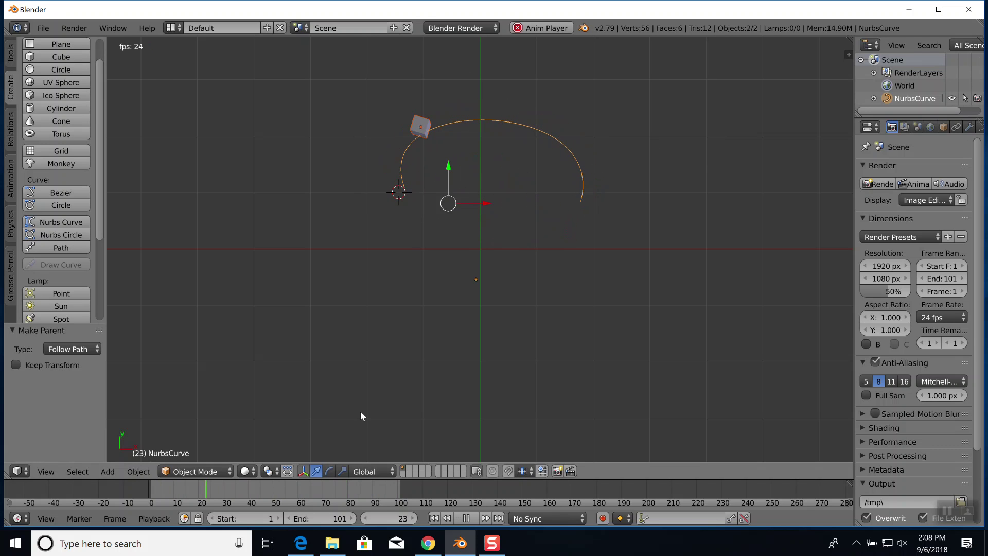
click(461, 518)
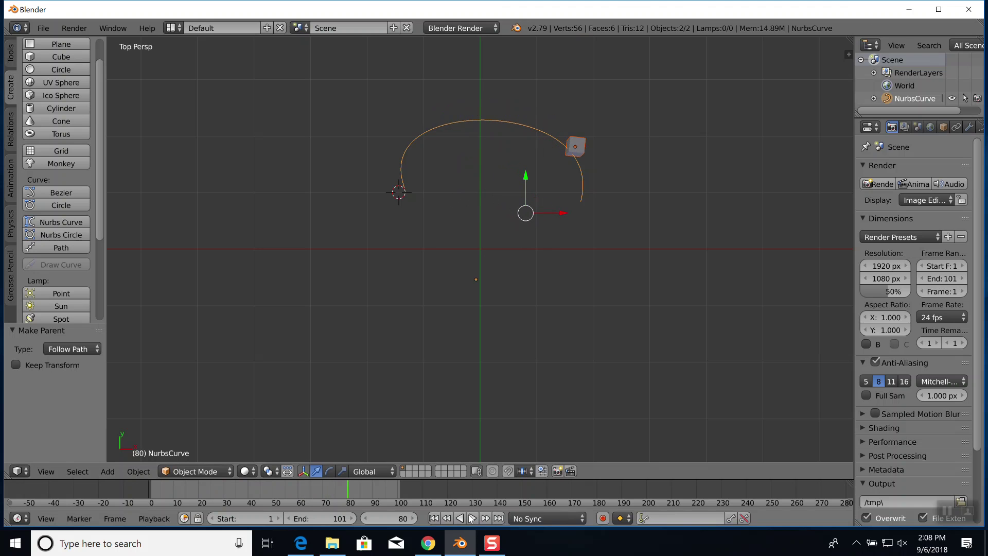
click(153, 498)
- Move the cube away from the Nurbs curve by about -1.079 in X and -0.883 in Y, and preview the animation
right_click(389, 186)
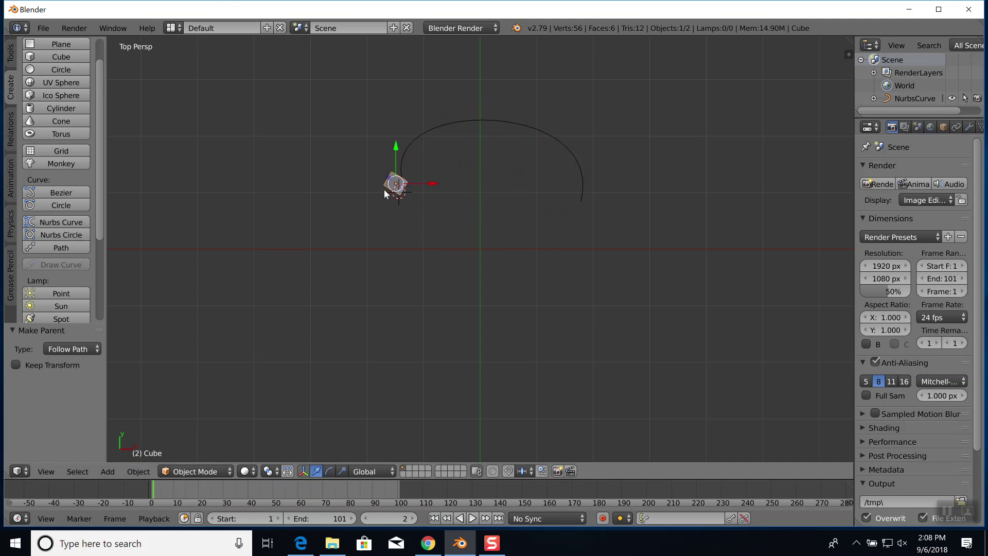
key(g)
click(325, 237)
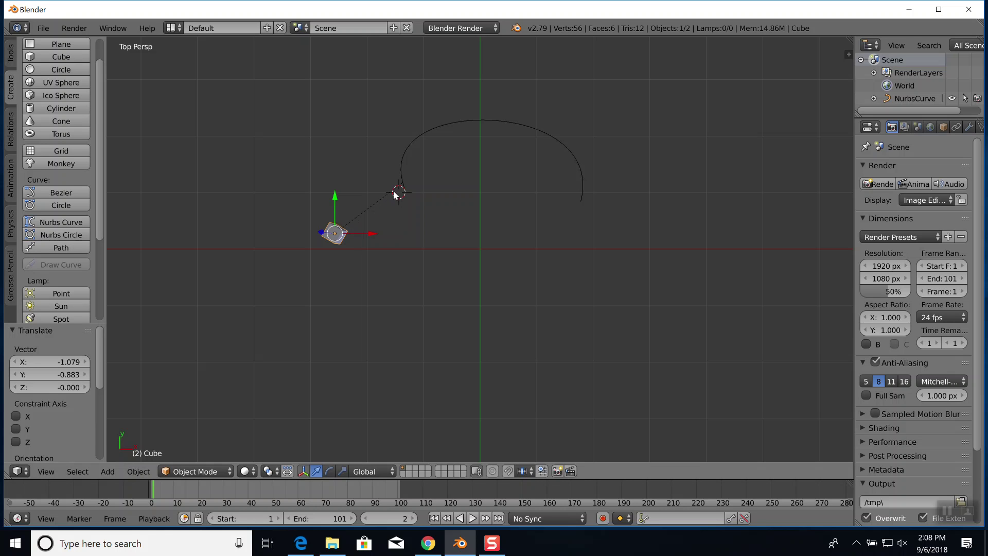
key(alt+a)
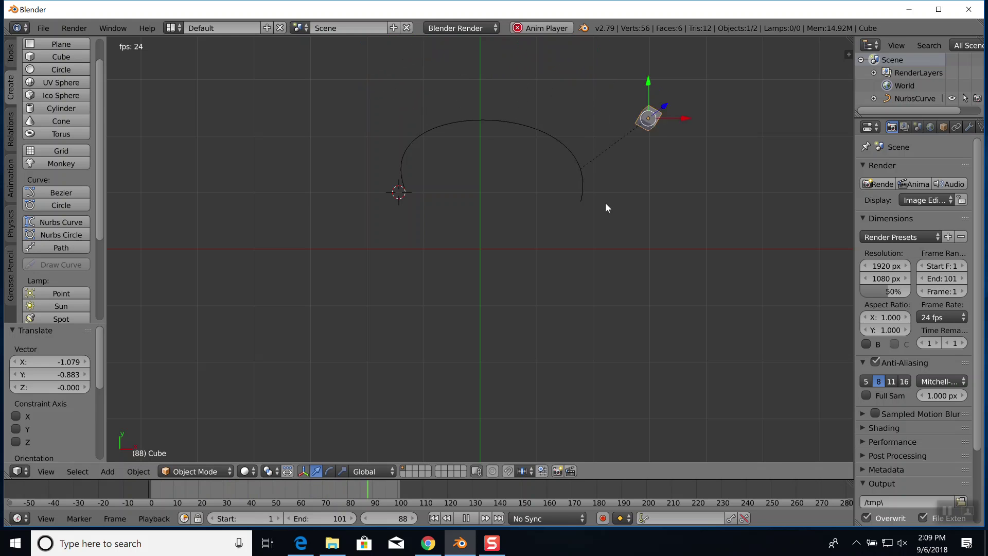
key(Escape)
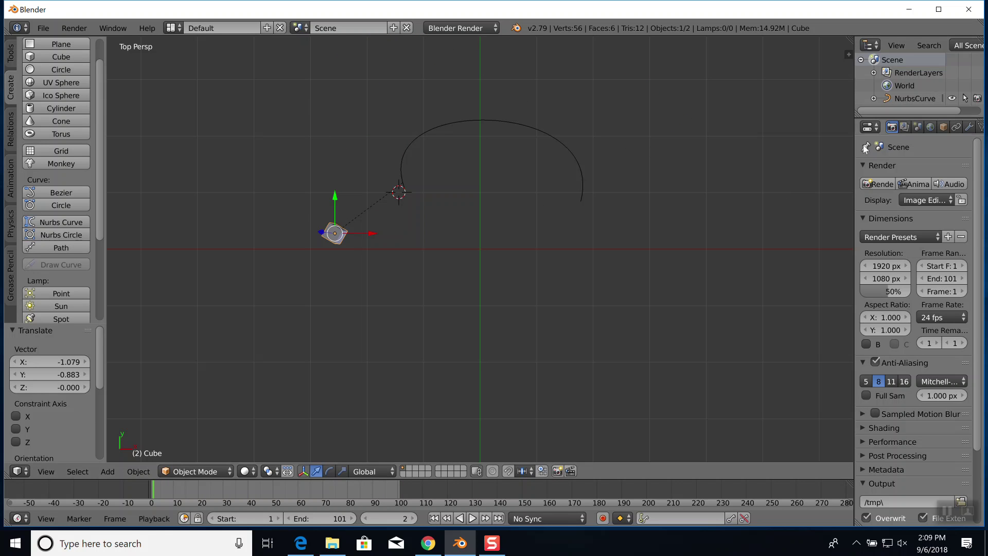
- Widen the Properties editor and examine the render layer, scene, world, object and constraint settings for the cube
drag(852, 145, 765, 145)
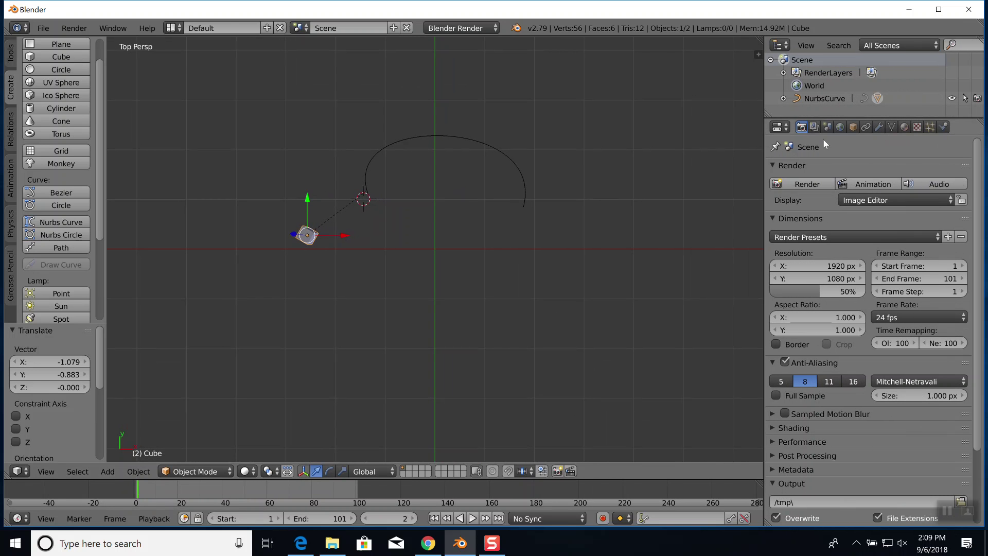
click(814, 127)
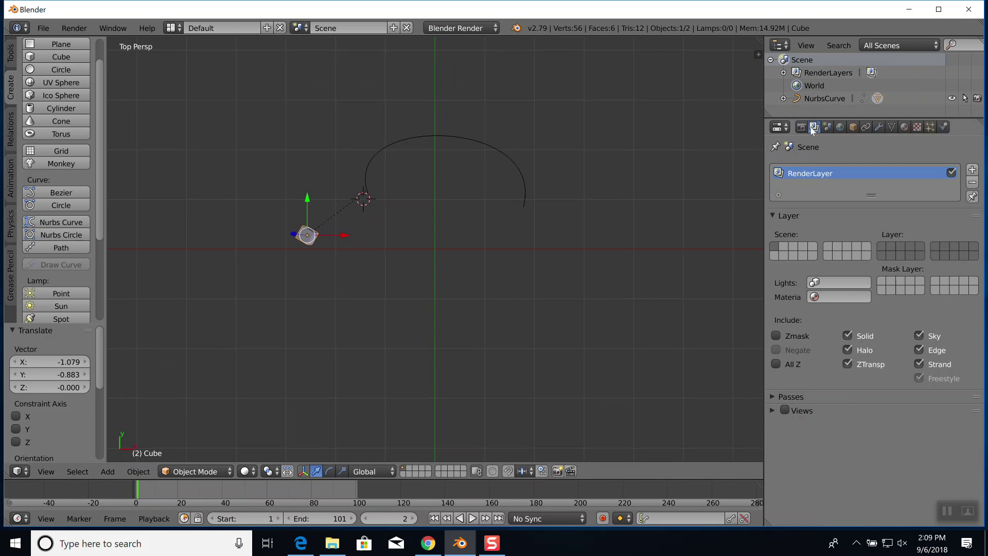
click(827, 128)
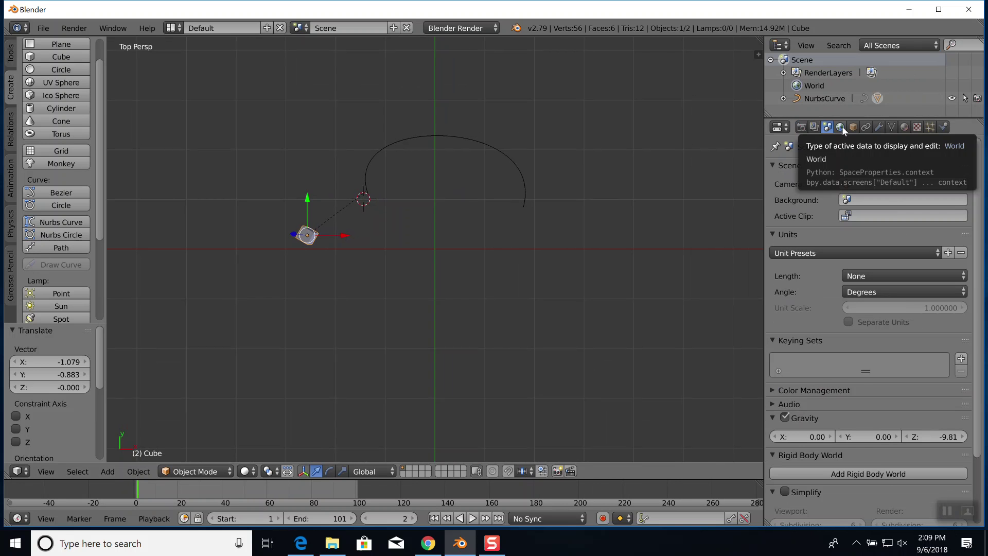
click(841, 126)
click(853, 127)
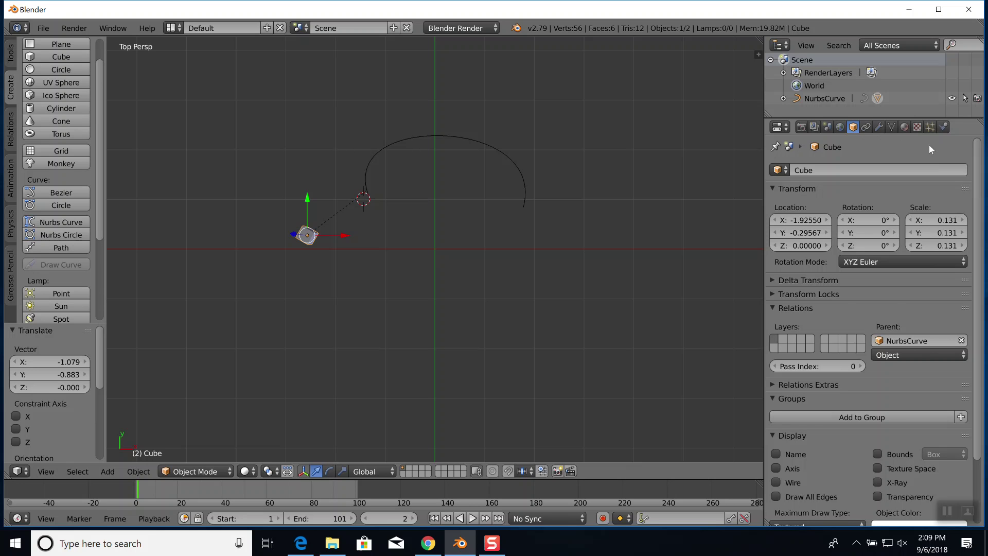
scroll(874, 278, down, 4)
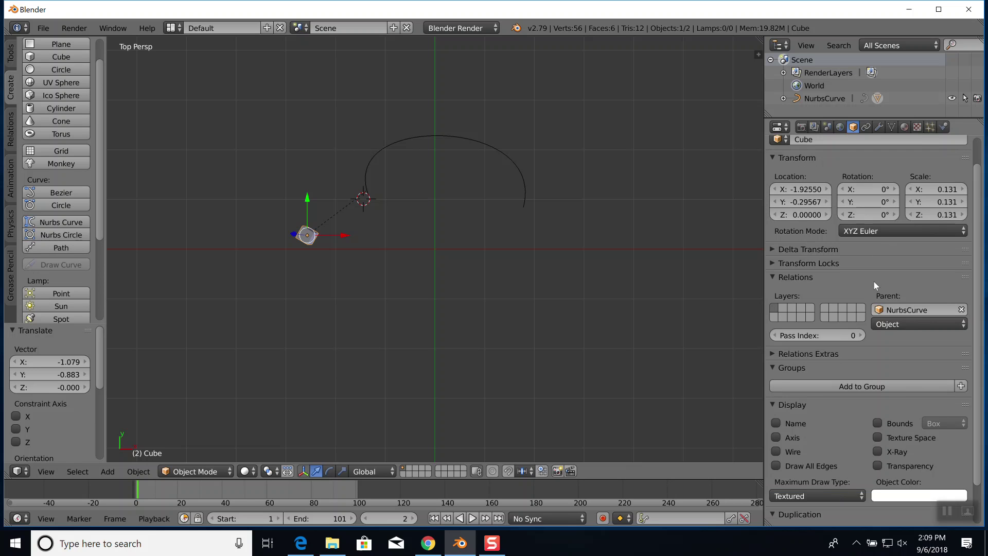
click(866, 128)
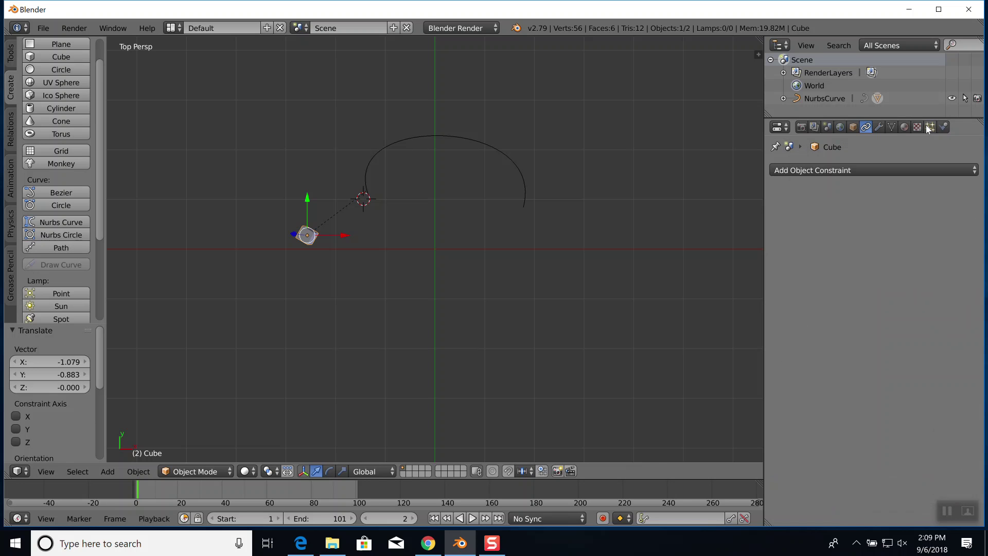
click(850, 170)
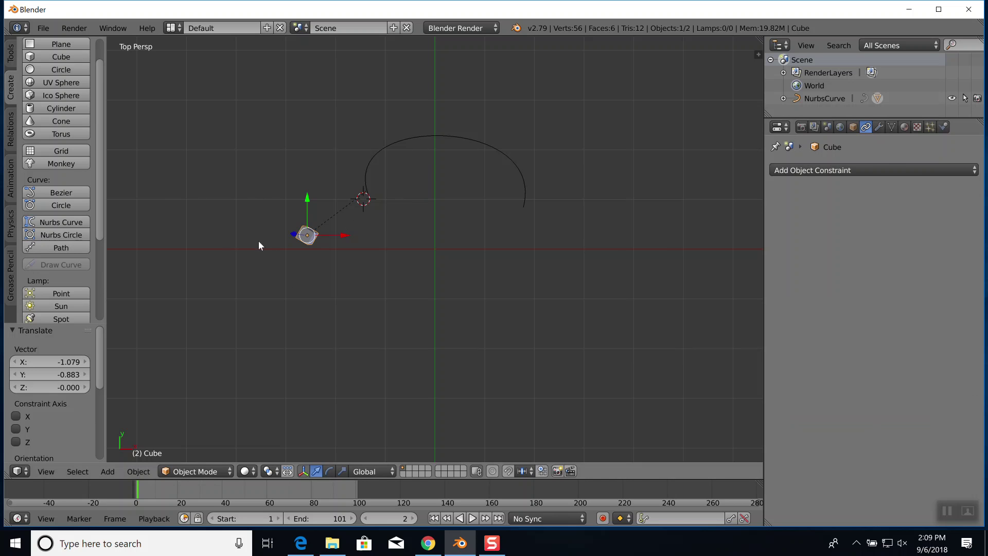
- Show the 3D view's properties region and examine its settings, expanding Transform Orientations and Motion Tracking
key(n)
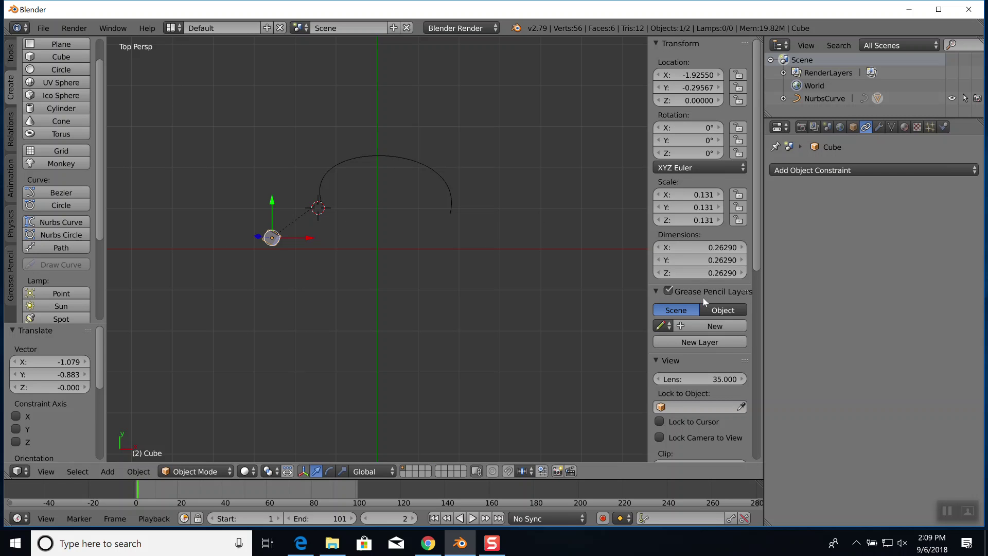
scroll(703, 300, down, 5)
scroll(712, 296, down, 3)
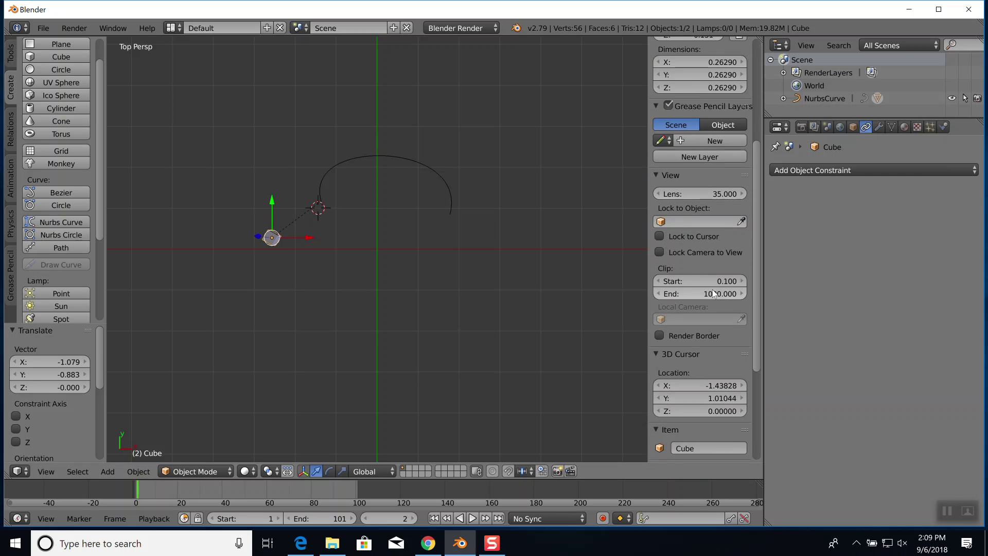
scroll(713, 291, down, 5)
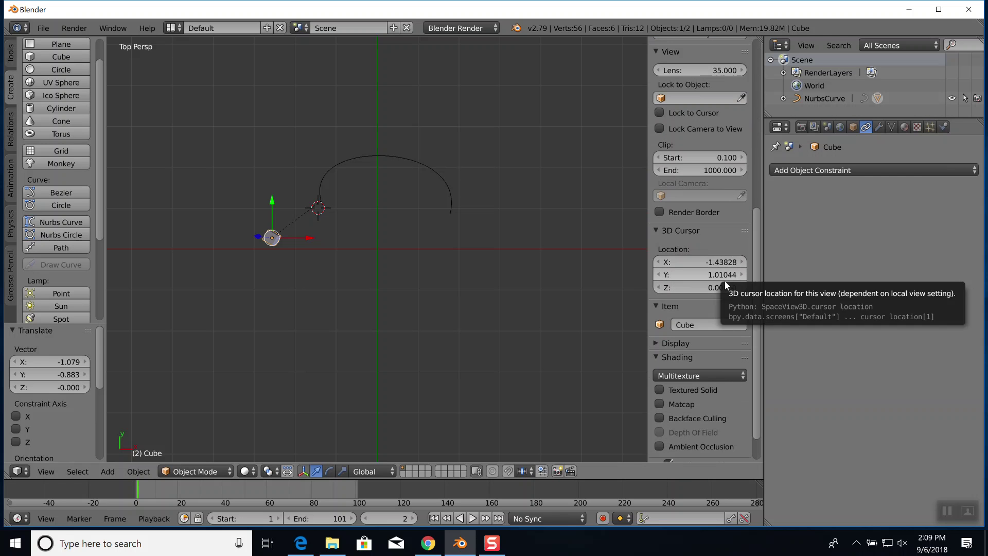
scroll(725, 291, down, 2)
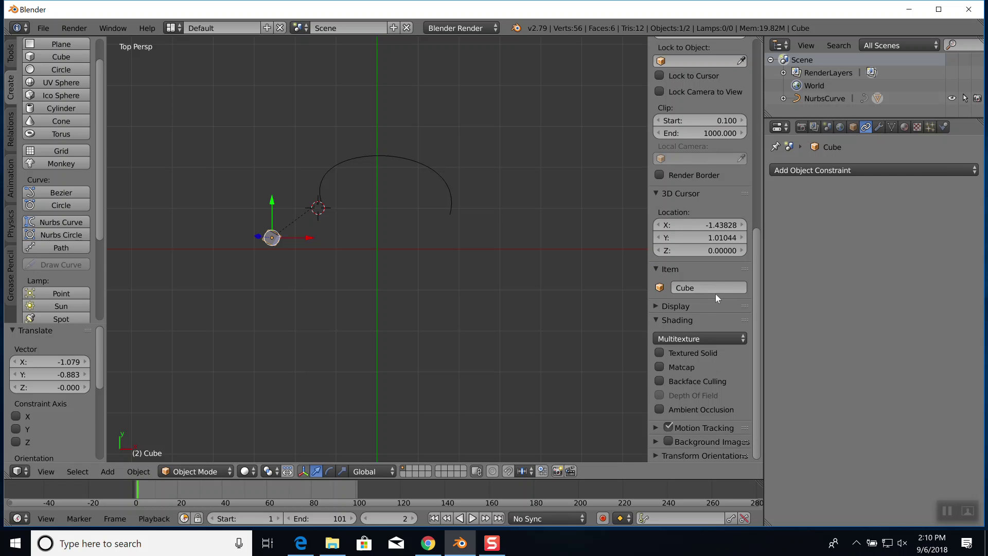
click(655, 457)
scroll(684, 406, down, 1)
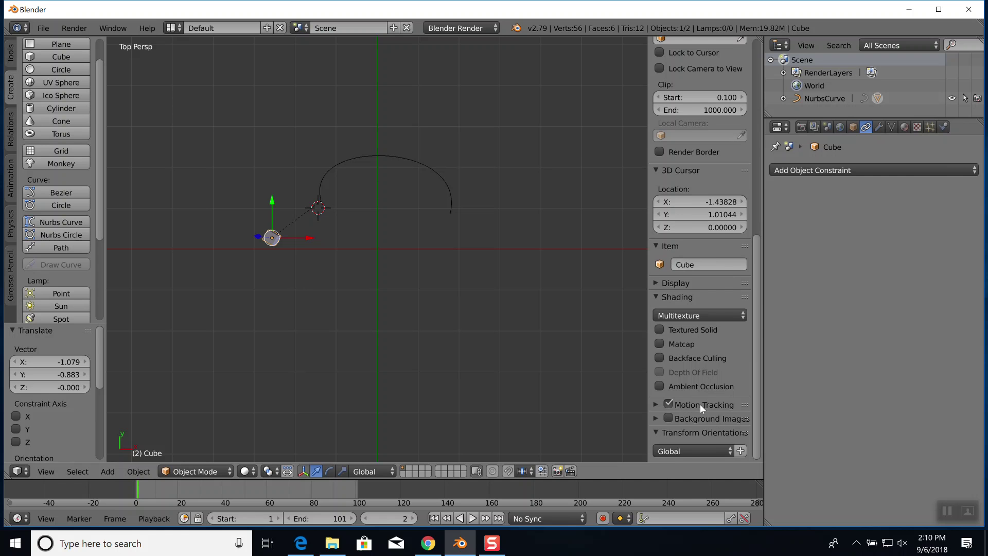
click(656, 404)
scroll(701, 386, down, 3)
scroll(715, 389, down, 1)
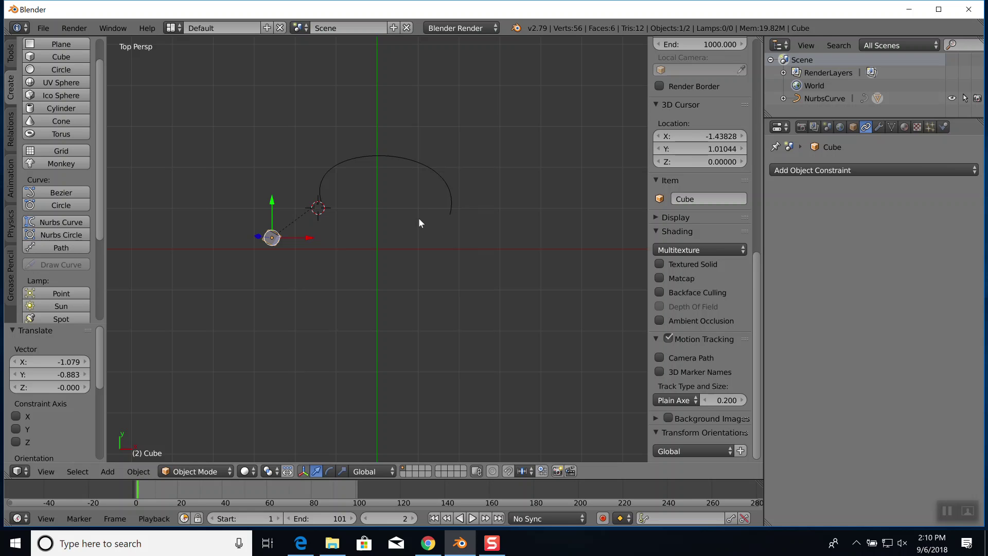
- Delete all objects in the scene, including the Nurbs curve and the cube
key(a)
key(a)
key(x)
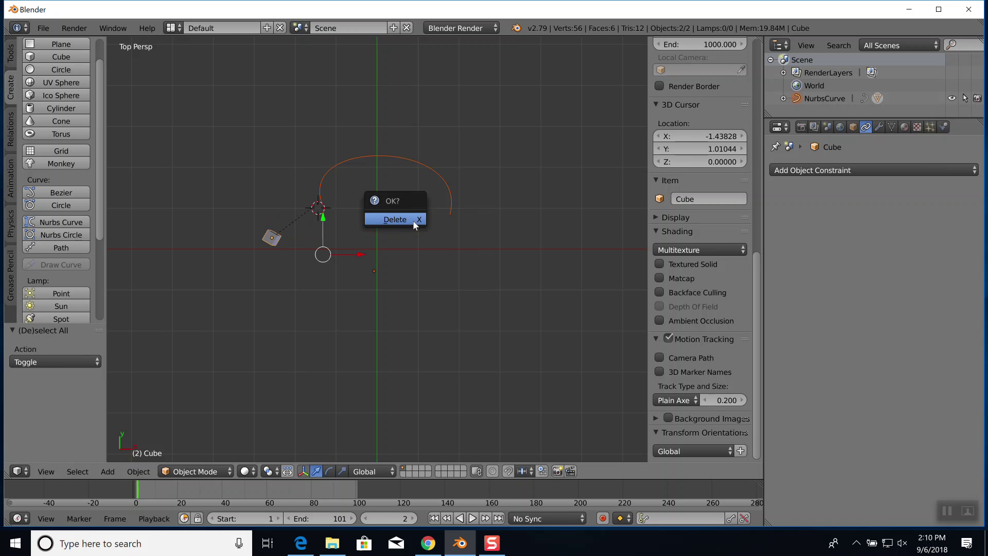
click(400, 221)
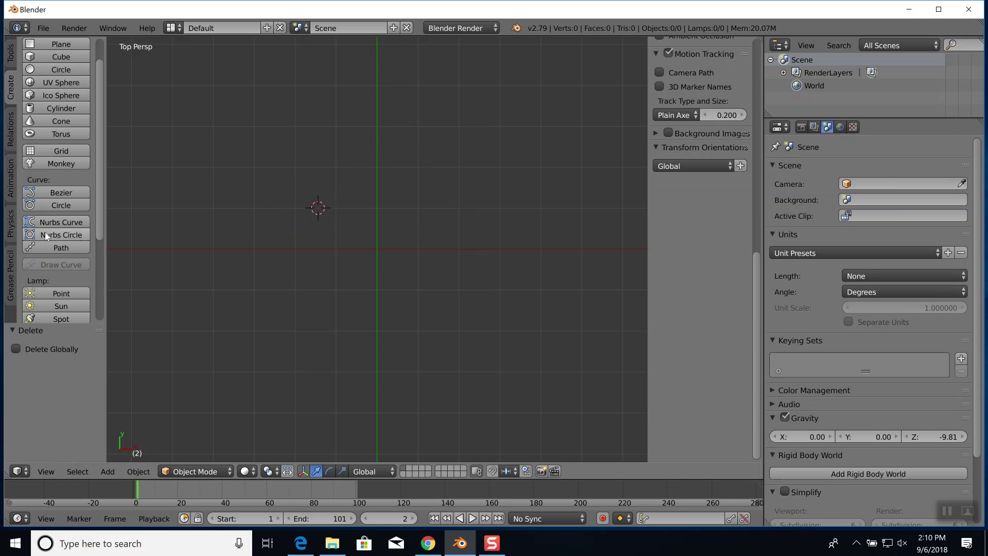
- Add a Bezier circle and move it about 1.439 in X and -0.993 in Y to the grid center
click(61, 206)
key(g)
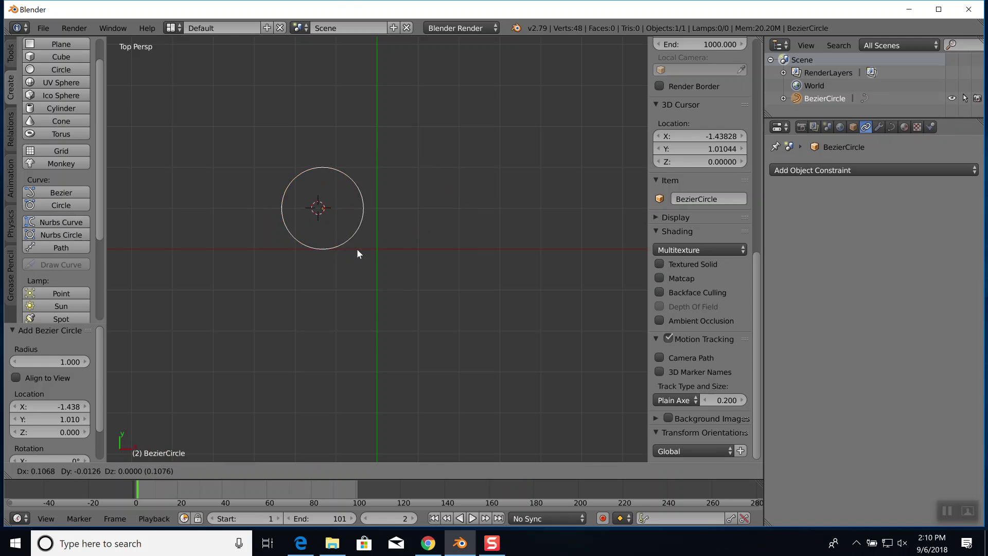
click(404, 289)
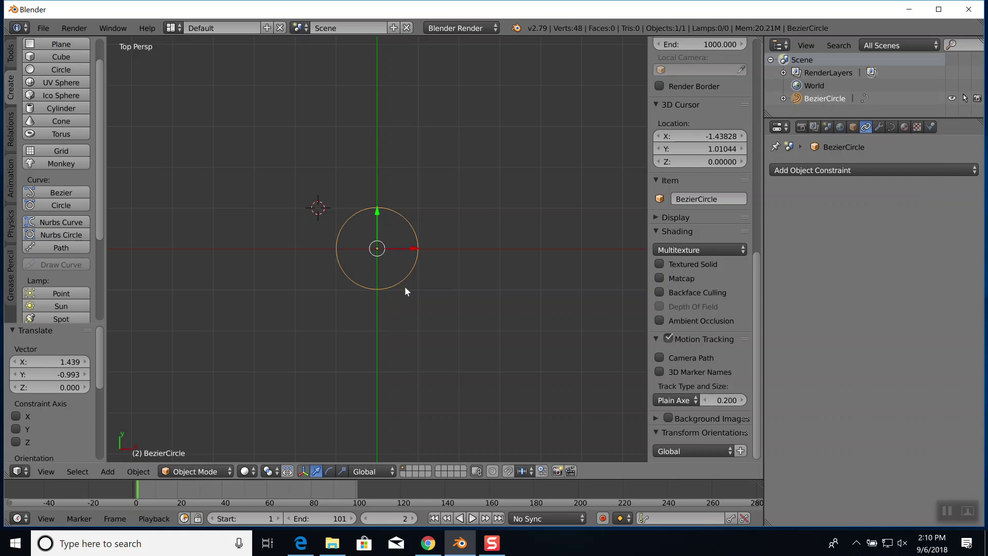
- Place the 3D cursor left of the Bezier circle, add a cube there, and scale it to about 0.213
click(301, 254)
key(a)
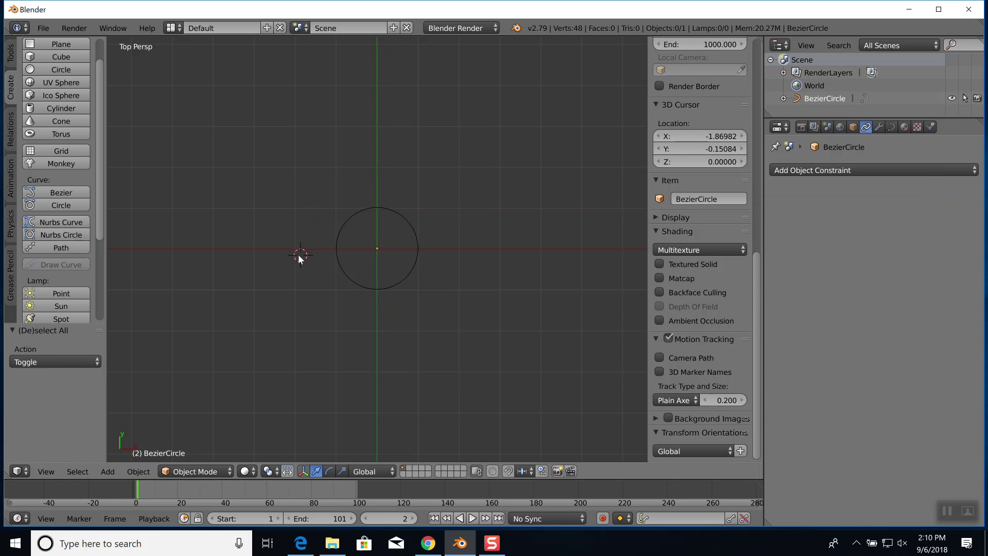
click(58, 60)
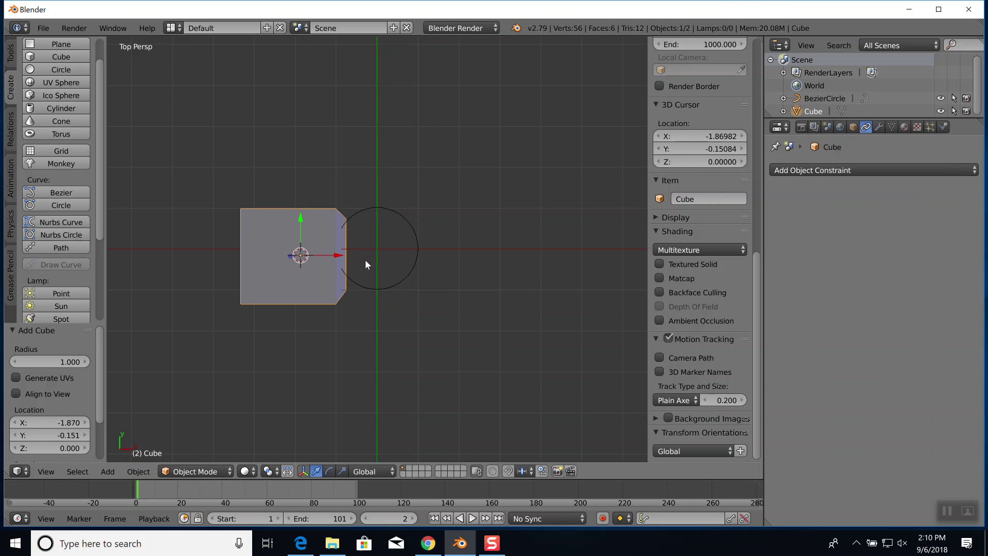
key(s)
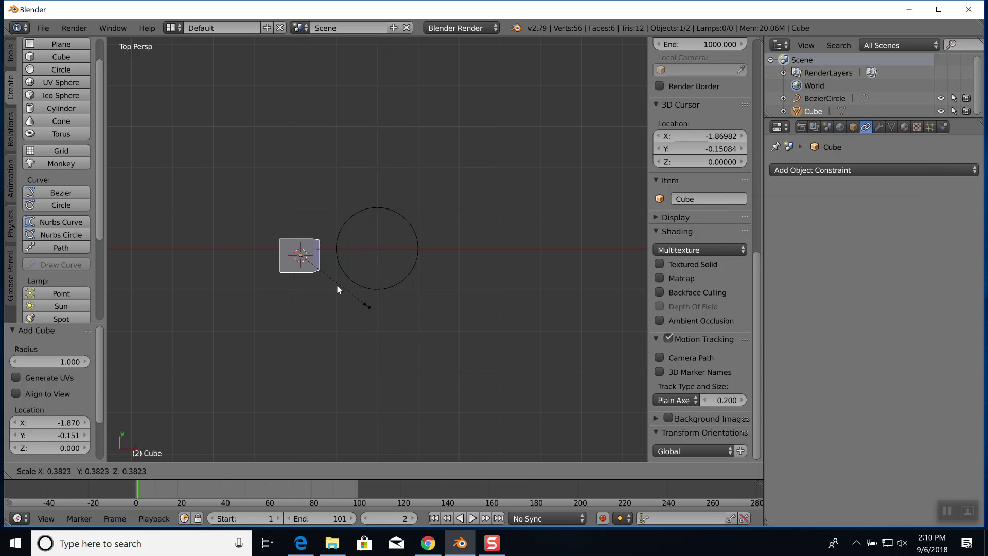
click(337, 291)
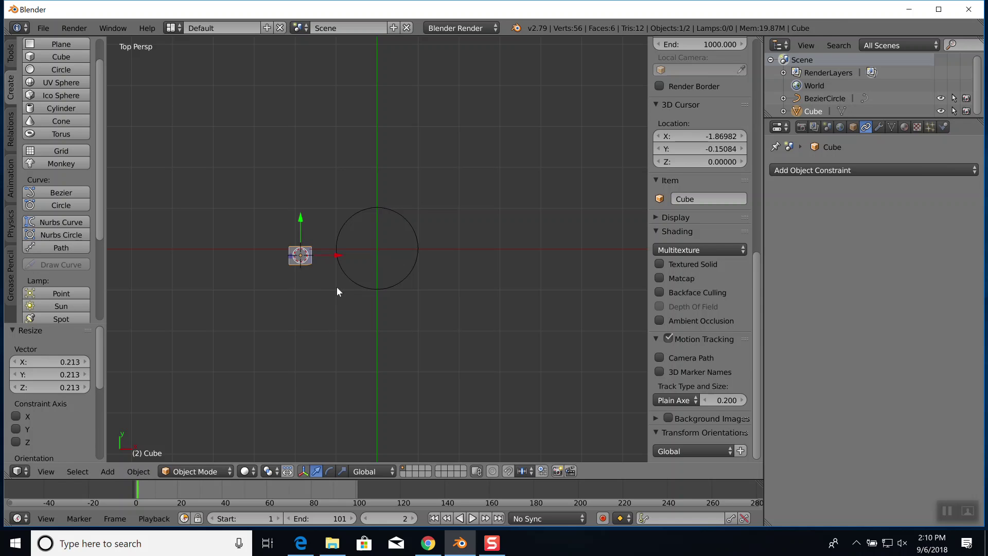
- Parent the cube to the Bezier circle with Follow Path and preview the animation
right_click(339, 268)
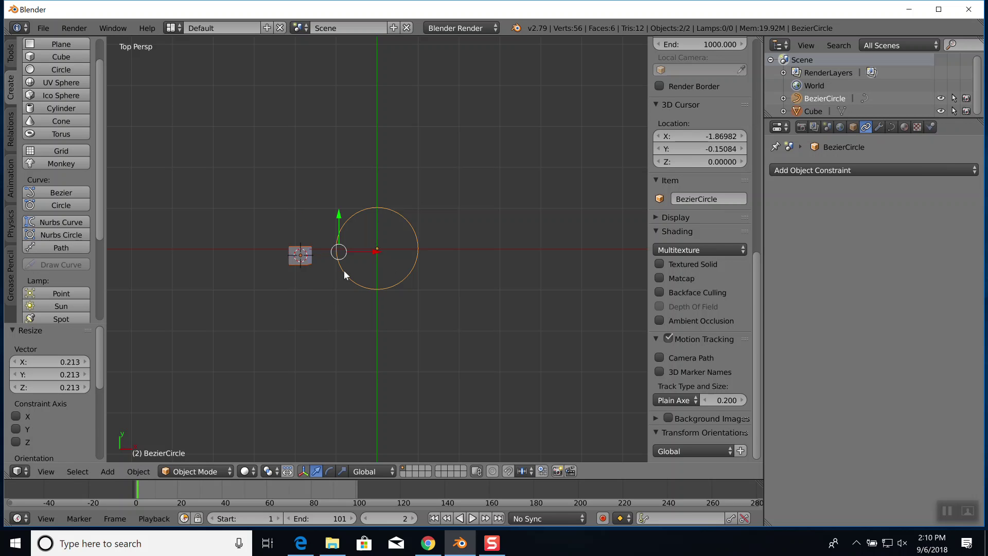
key(ctrl+p)
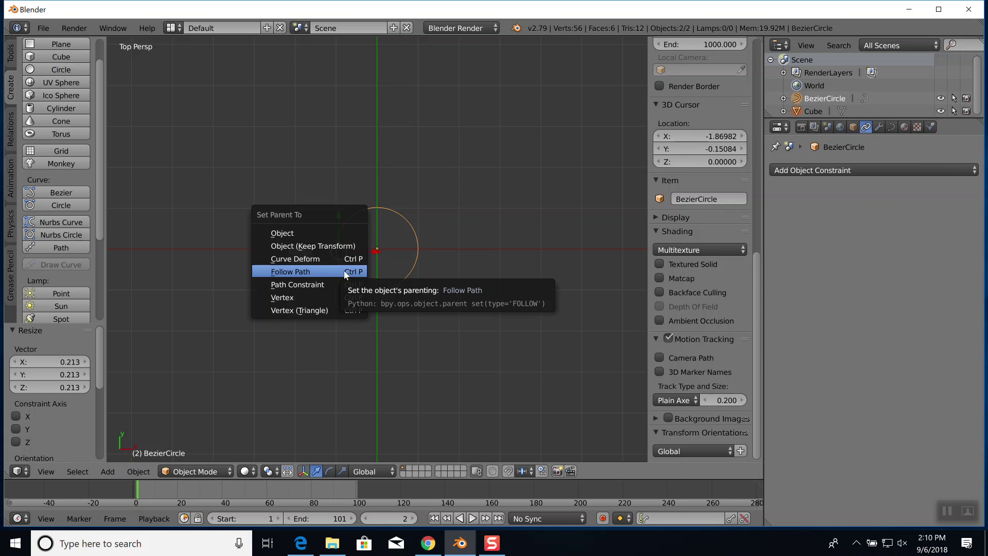
click(337, 273)
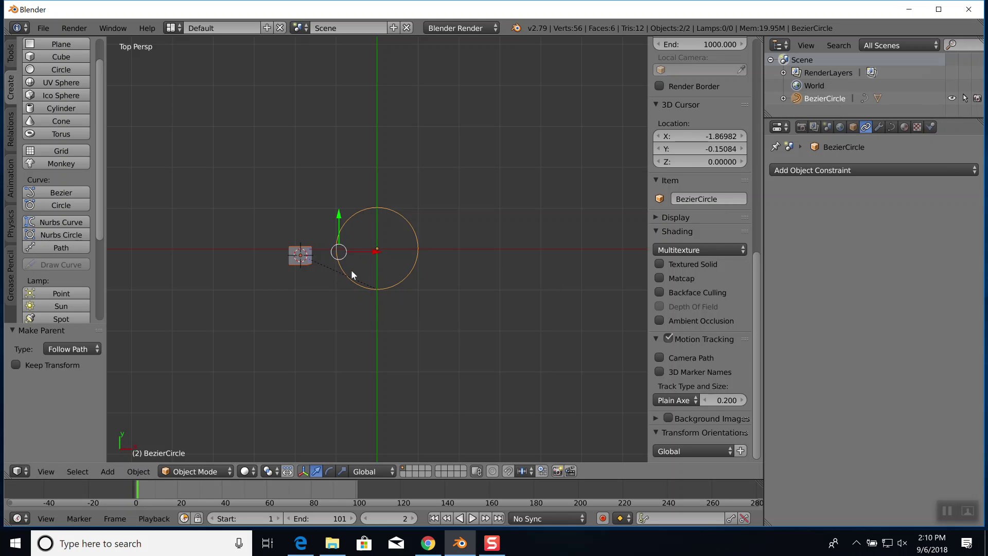
key(alt+a)
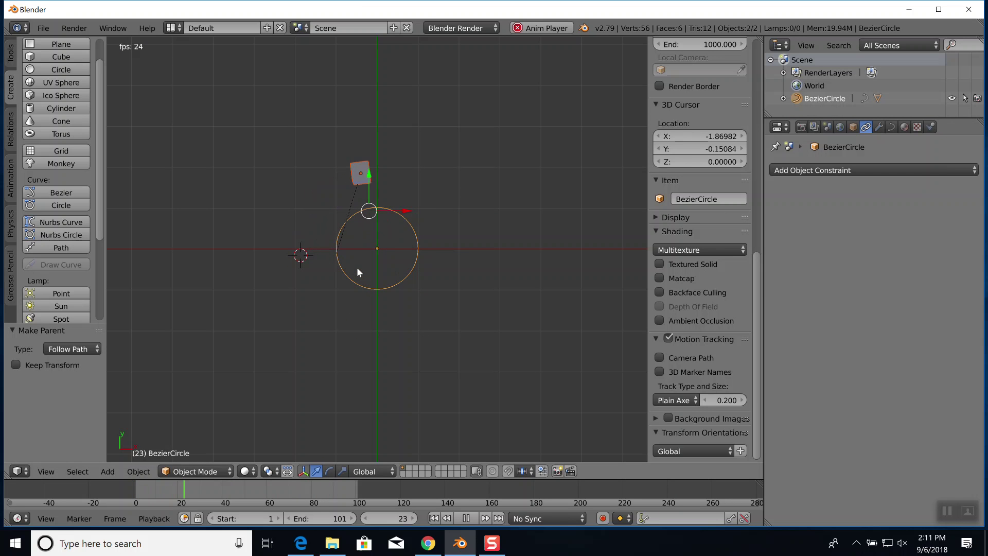
key(Escape)
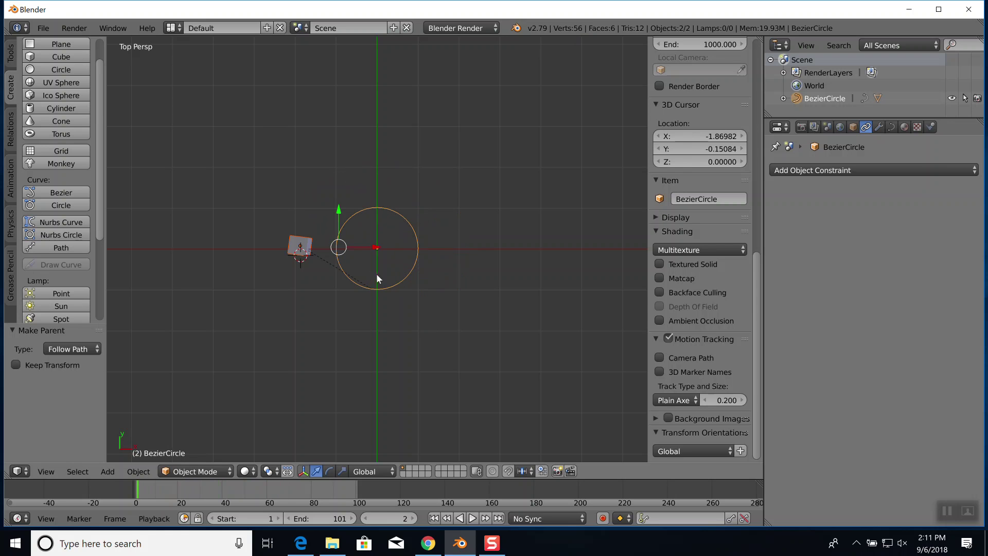
- Enter Edit Mode on the Bezier circle and select only its rightmost control point
right_click(414, 245)
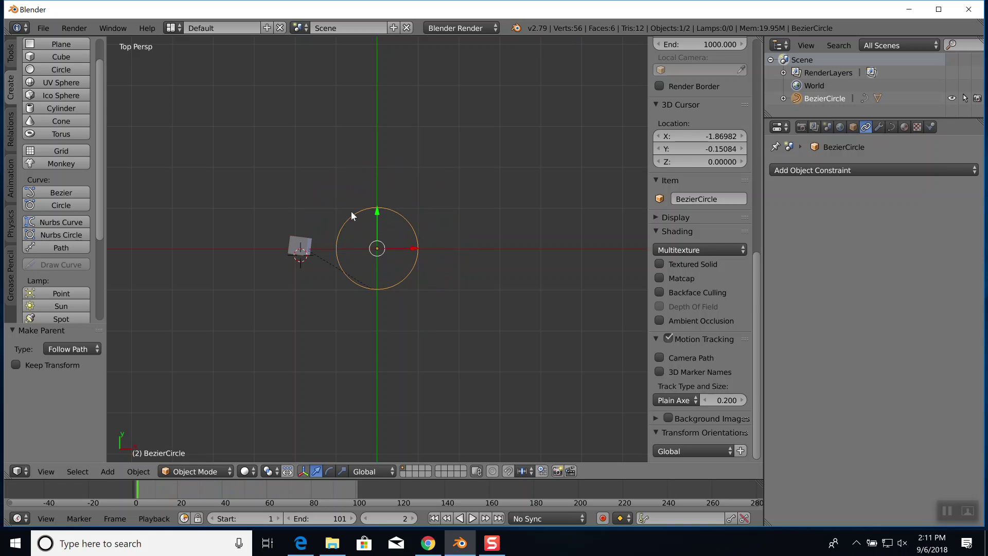
key(Tab)
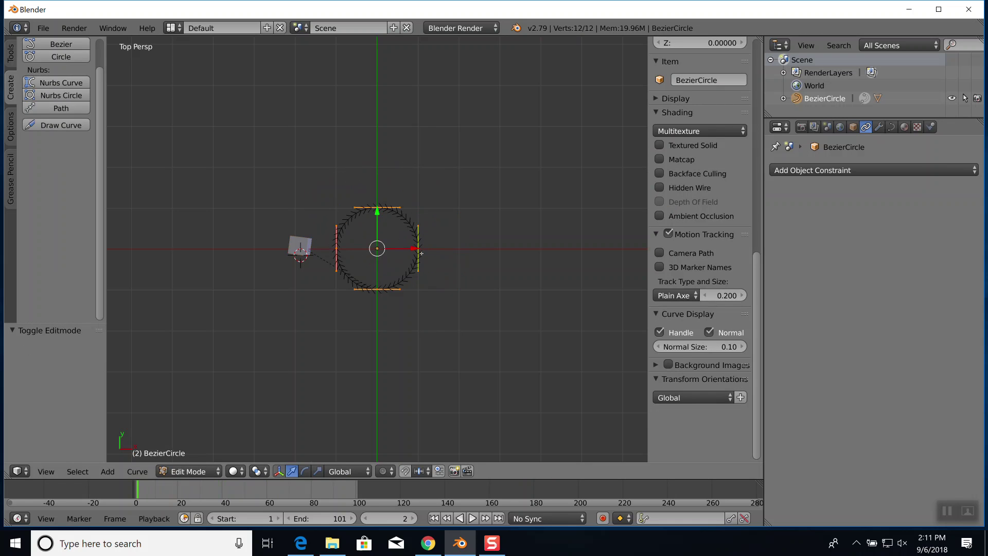
scroll(423, 254, up, 7)
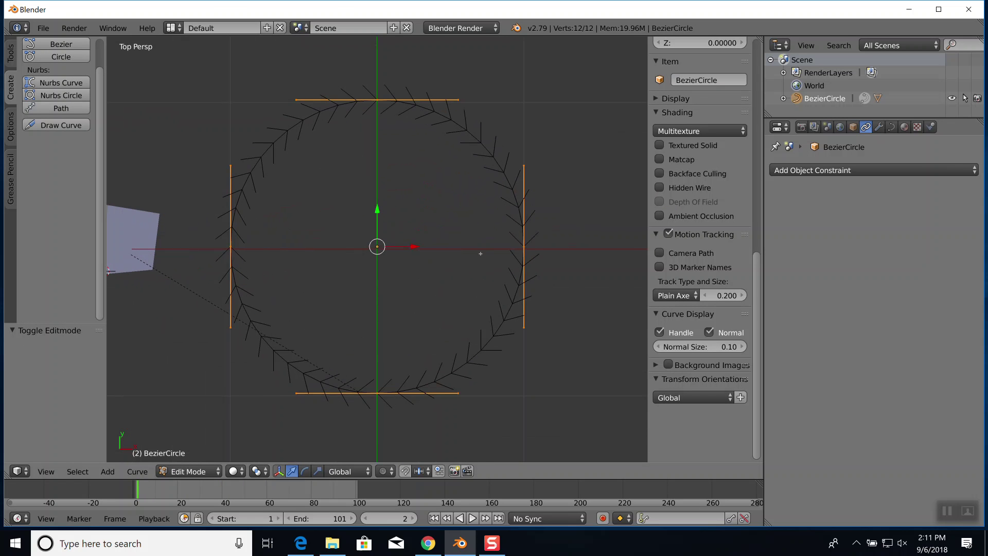
right_click(526, 248)
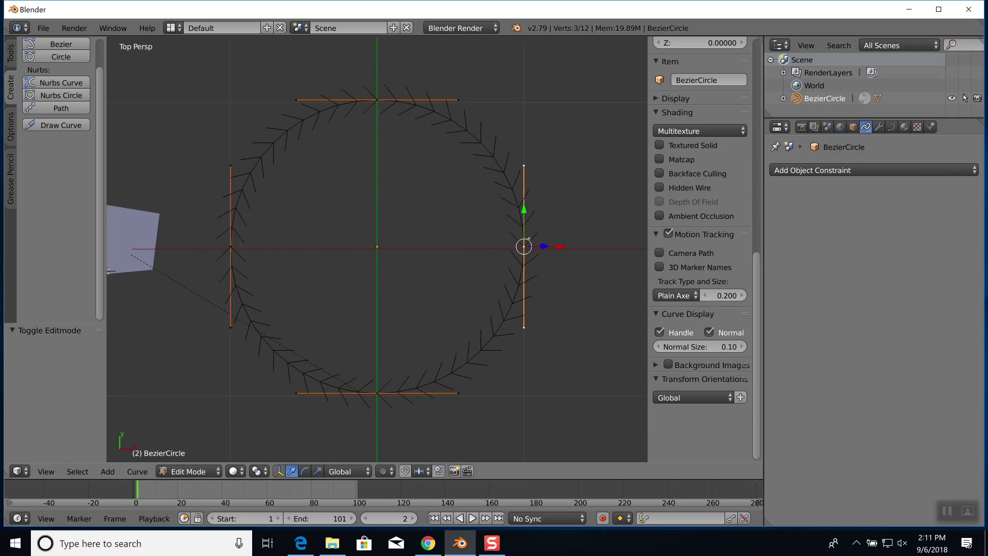
- Try to rotate the selected control point, and scale it by about 2.874
key(r)
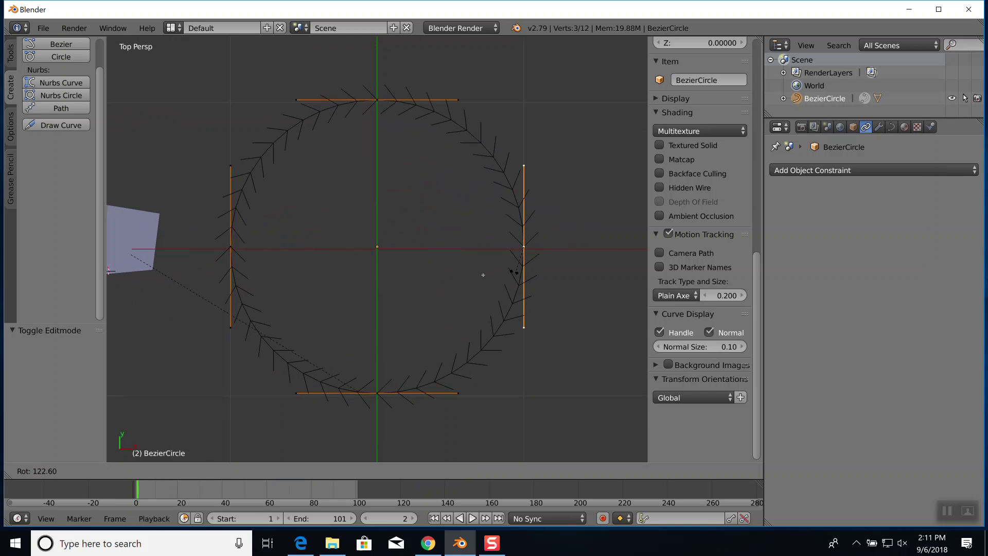
key(Escape)
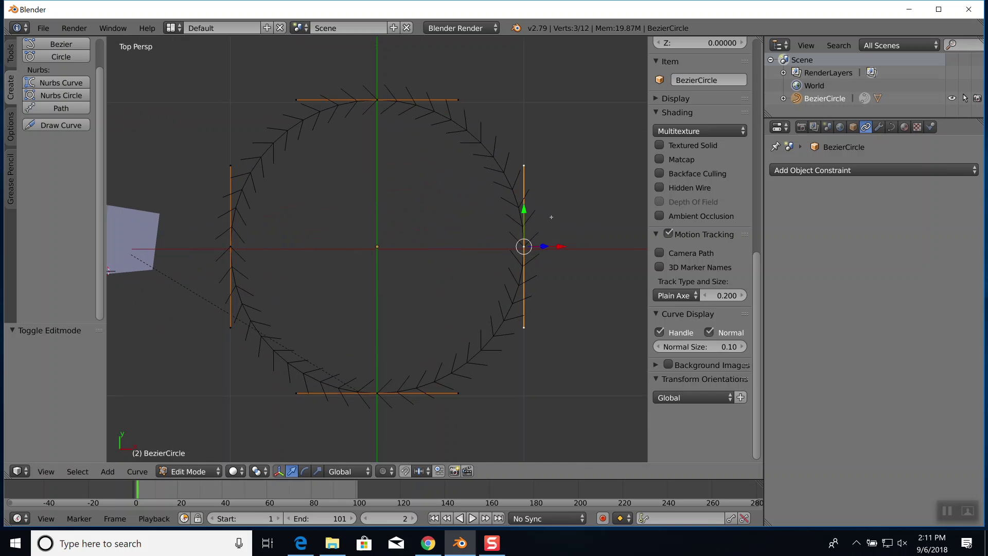
key(s)
click(597, 209)
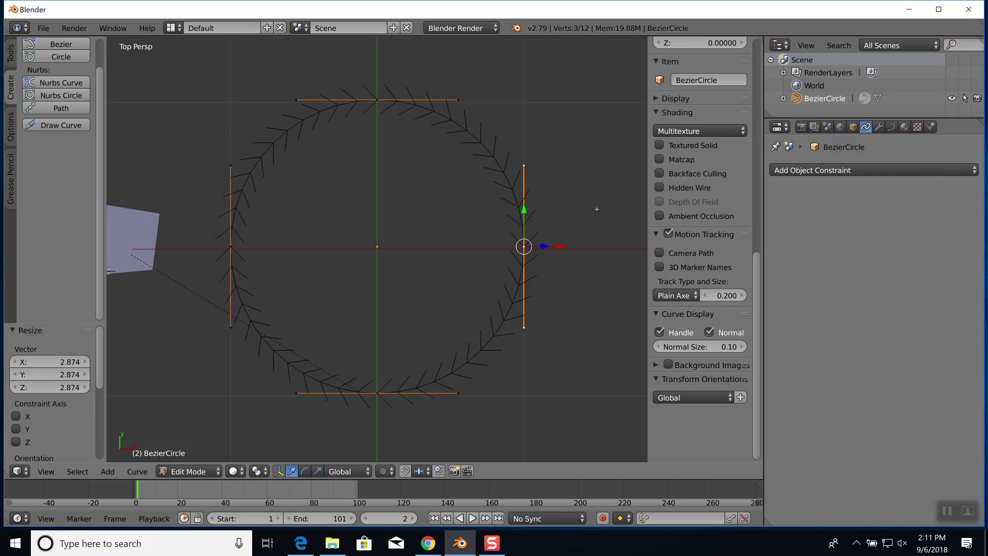
- Move the point about 0.472 in X and 0.035 in Y, pull its upper handle inward across the circle, and return to Object Mode
key(g)
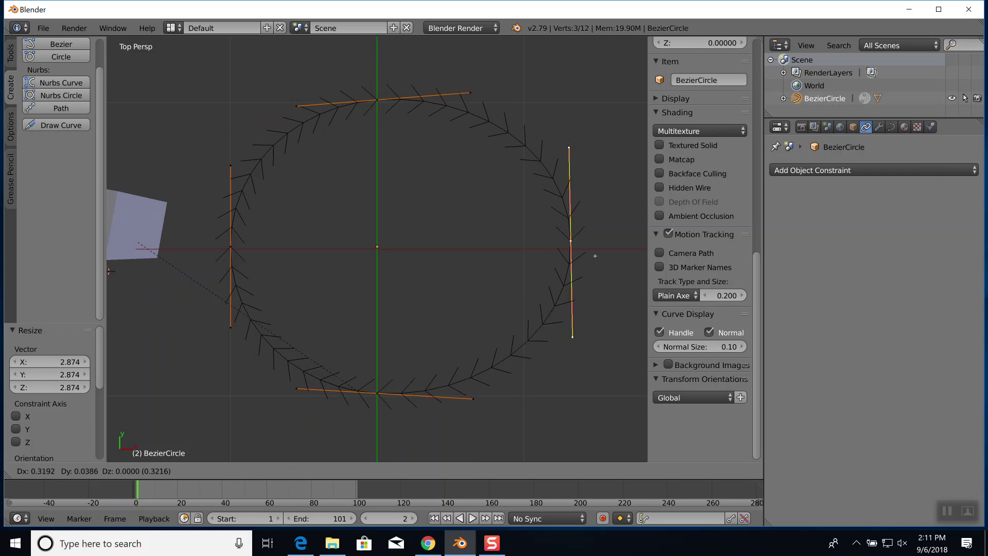
click(603, 256)
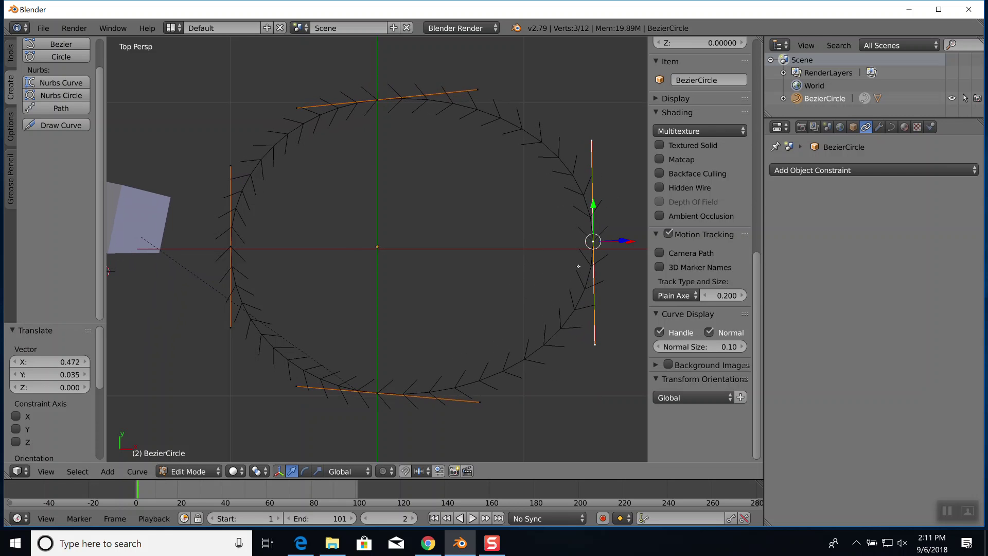
right_click(593, 139)
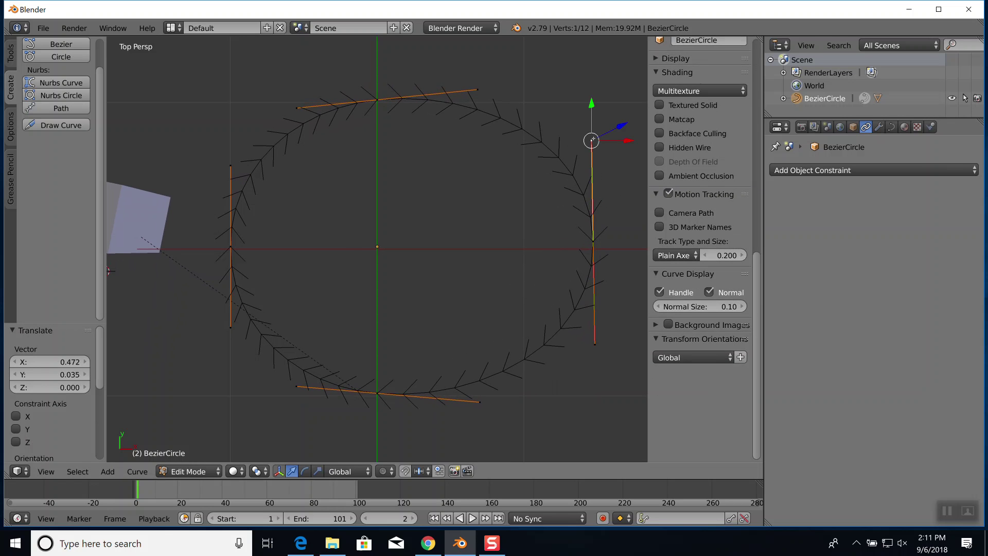
key(g)
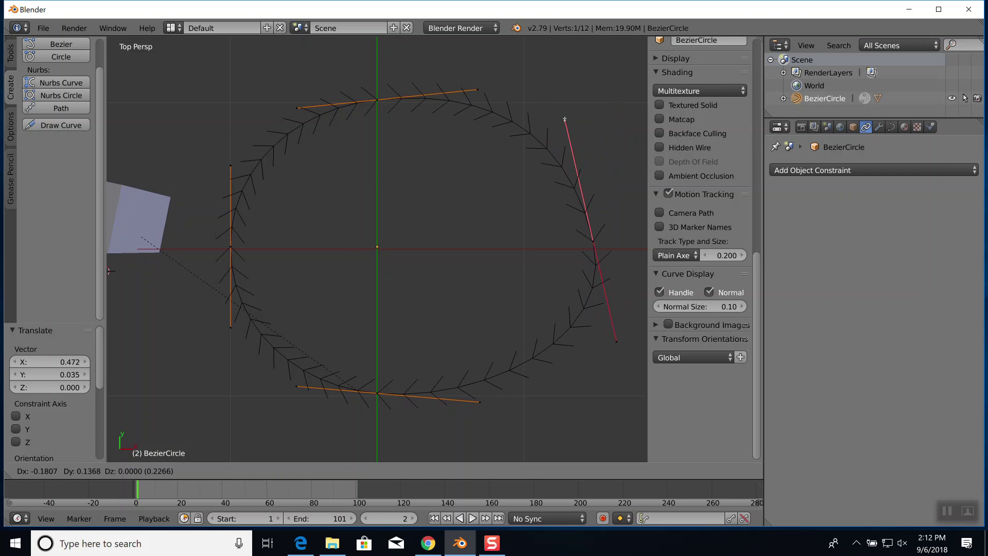
click(568, 120)
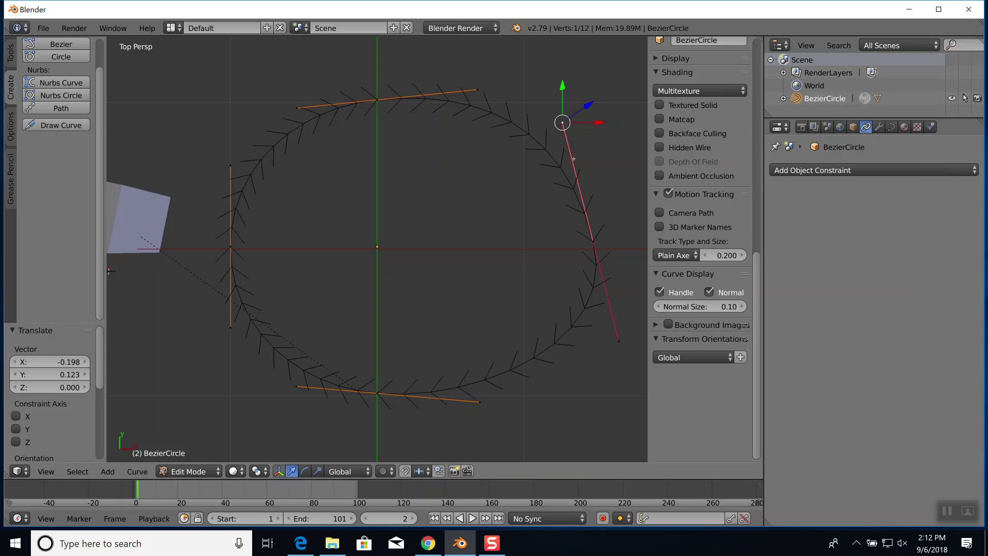
key(g)
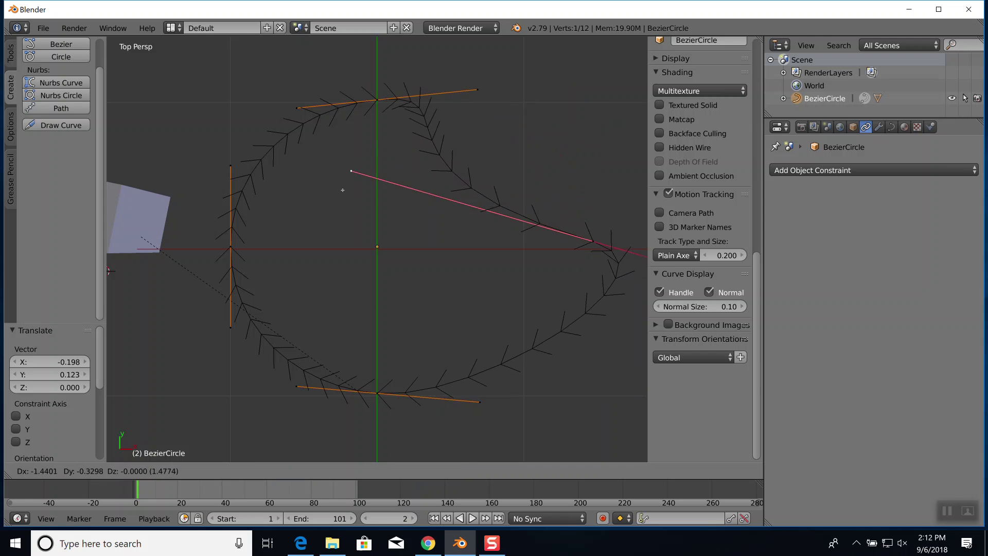
click(321, 239)
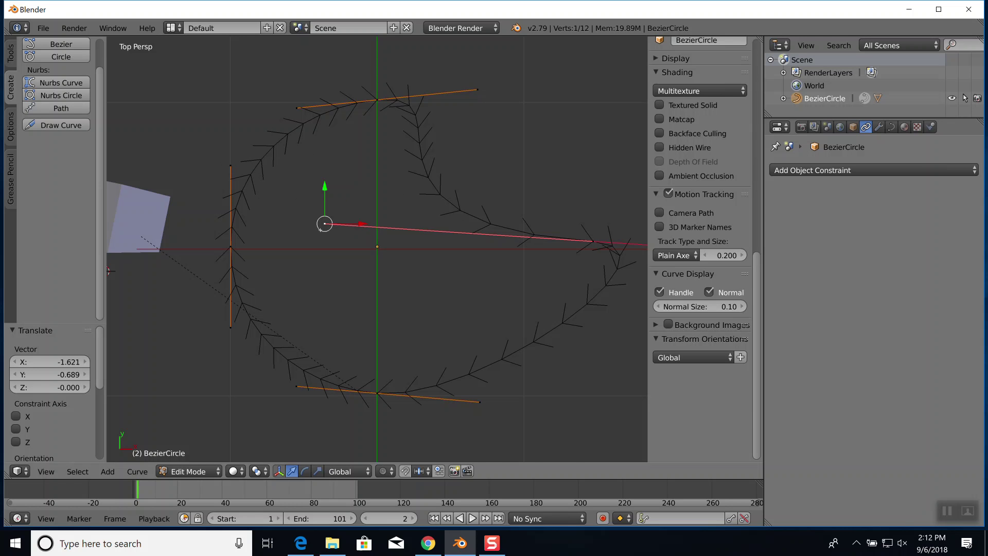
key(Tab)
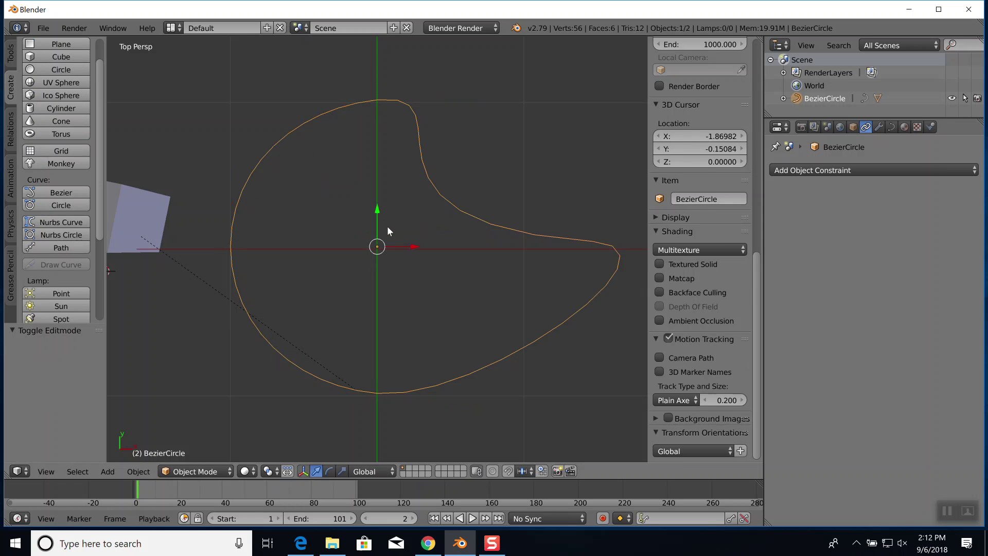
- Move the cube about 1.644 in X and -1.089 in Y onto the reshaped curve and preview the animation
scroll(400, 226, down, 2)
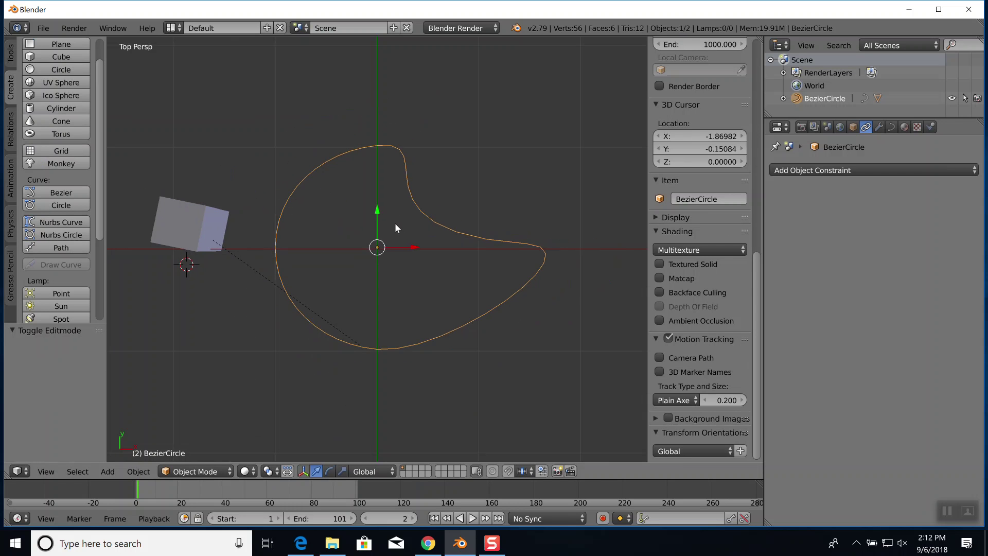
right_click(202, 236)
key(g)
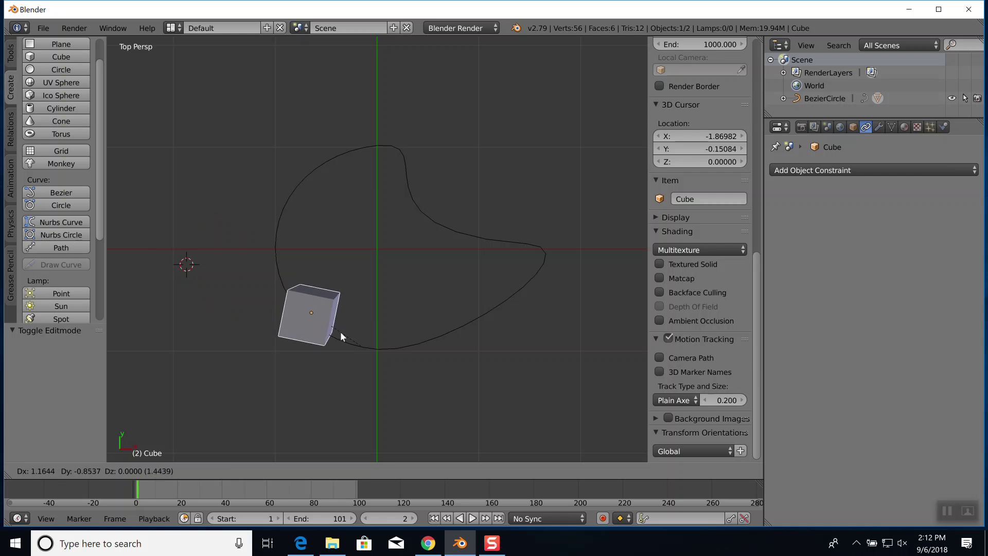
click(370, 348)
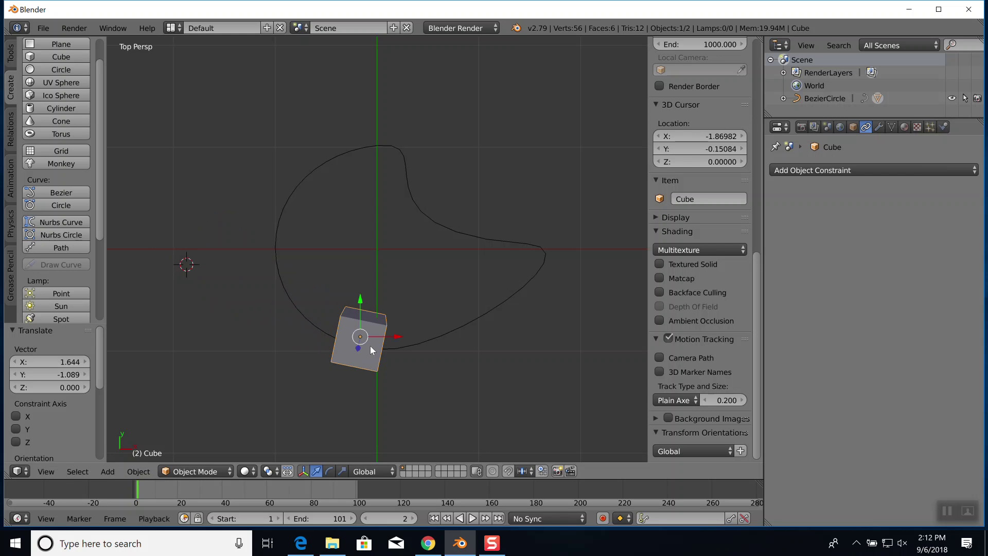
key(alt+a)
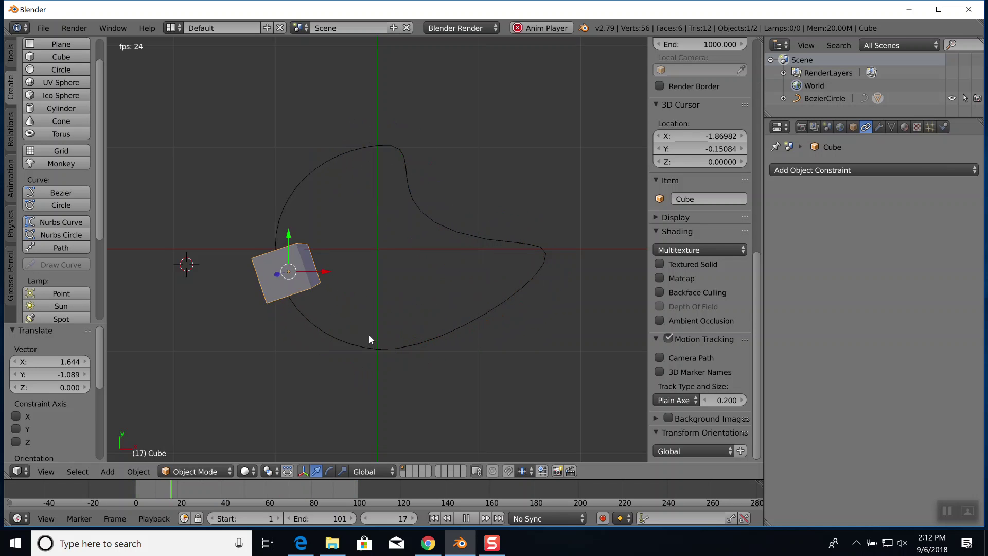
key(Escape)
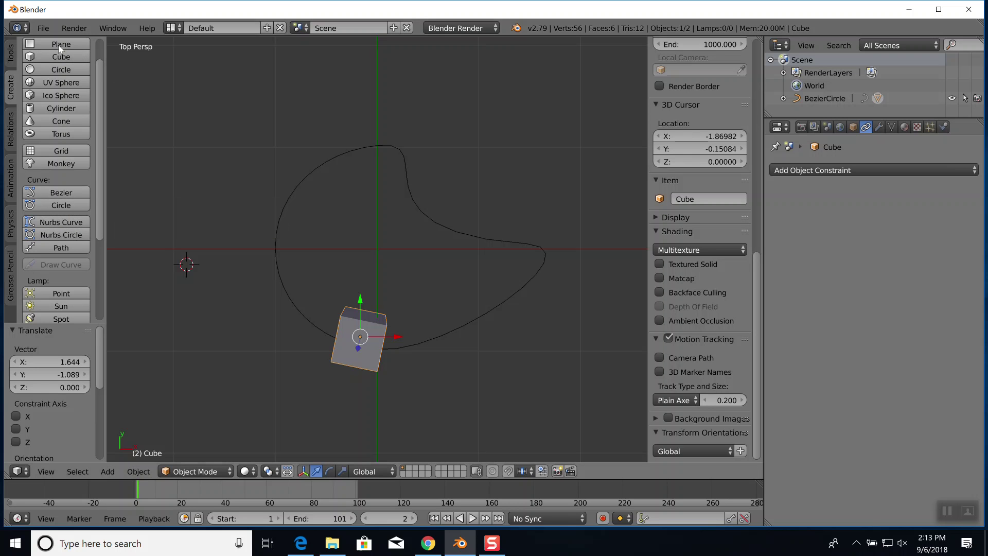
- Start a new scene by reloading the start-up file without saving the current one
click(44, 31)
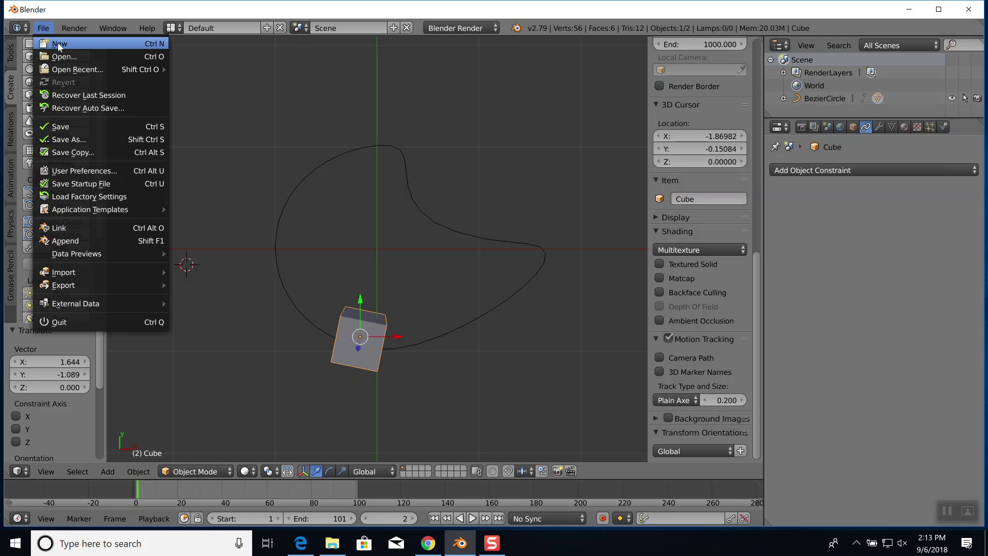
click(58, 43)
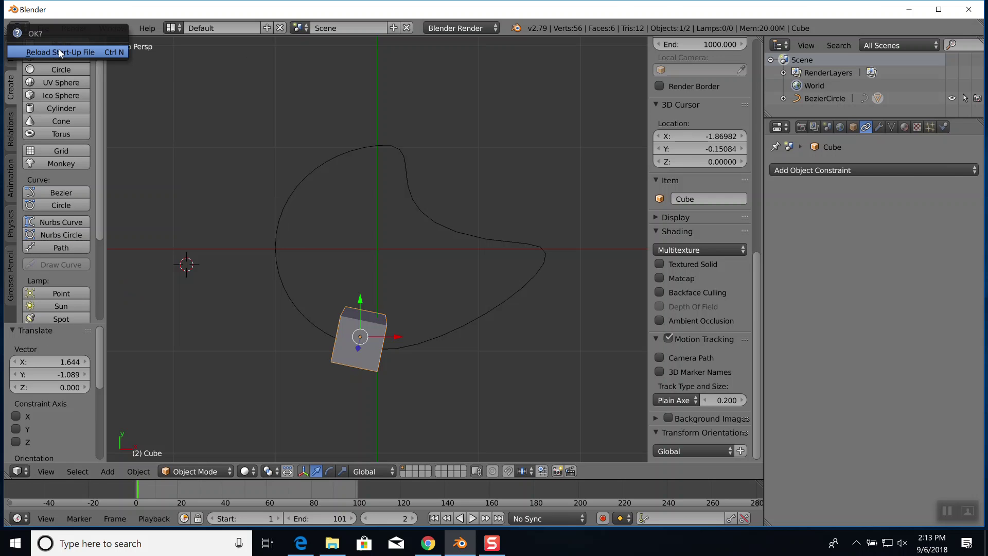
click(60, 52)
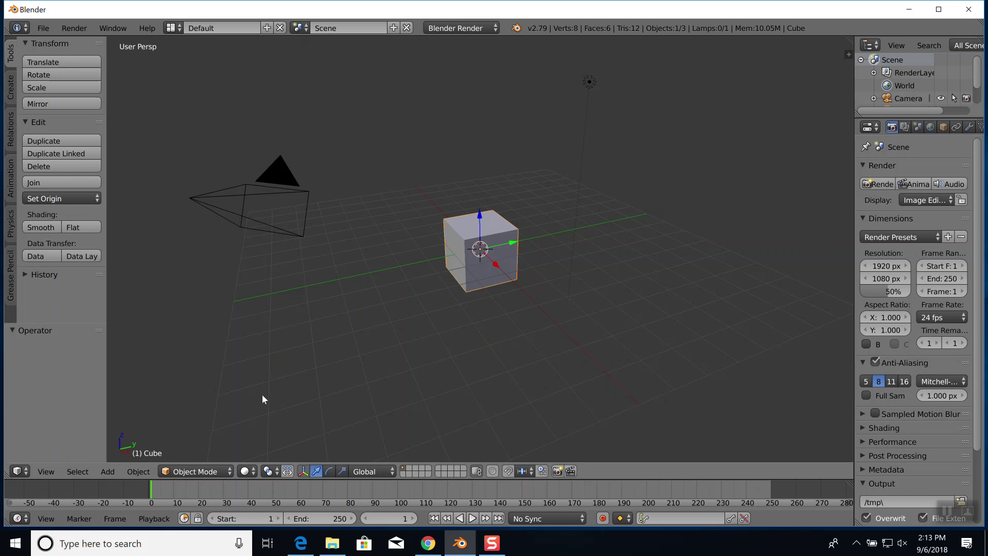
- Switch to top view and delete all default objects from the scene
key(KP_7)
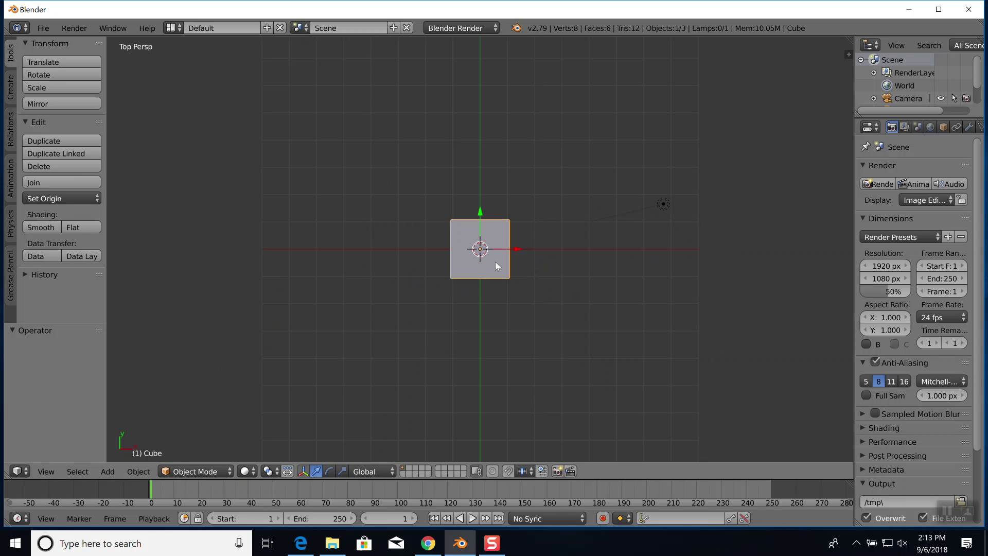
key(a)
key(a)
key(x)
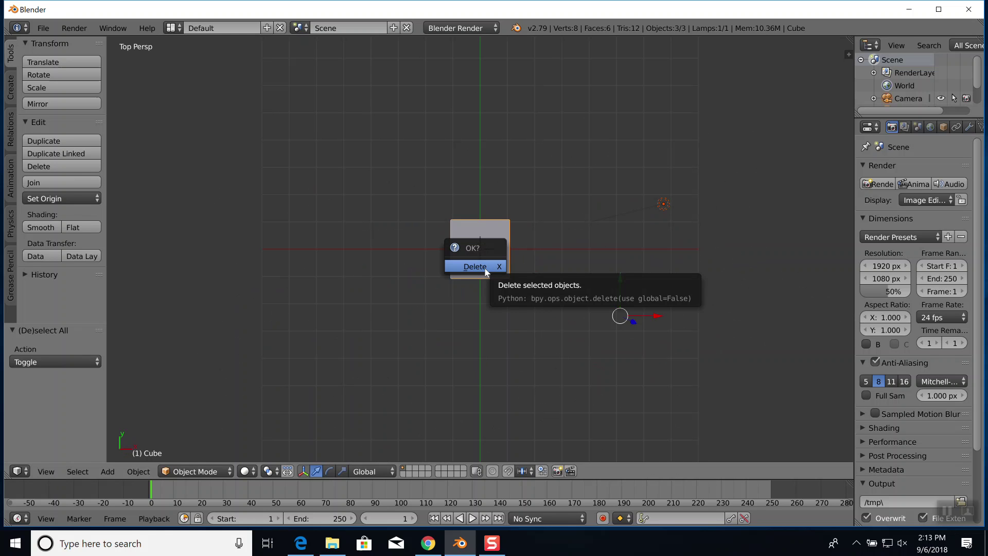
click(484, 267)
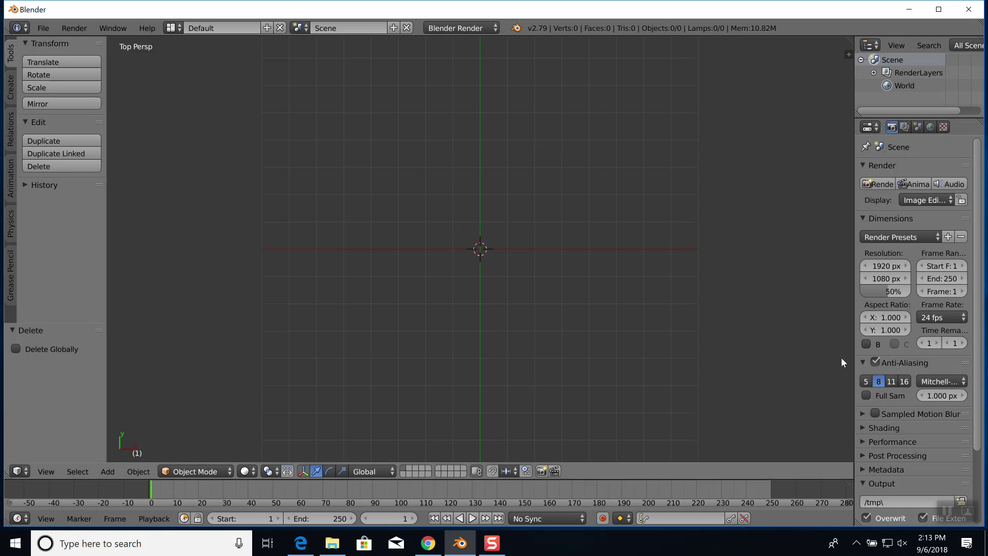
- Show the 3D view's properties and add an empty background image entry for all views
key(n)
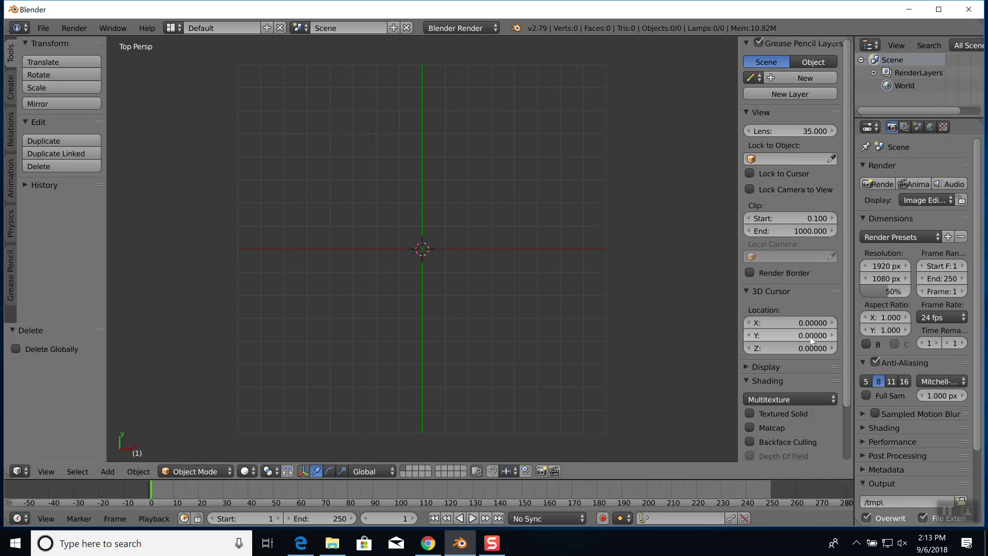
scroll(809, 337, down, 3)
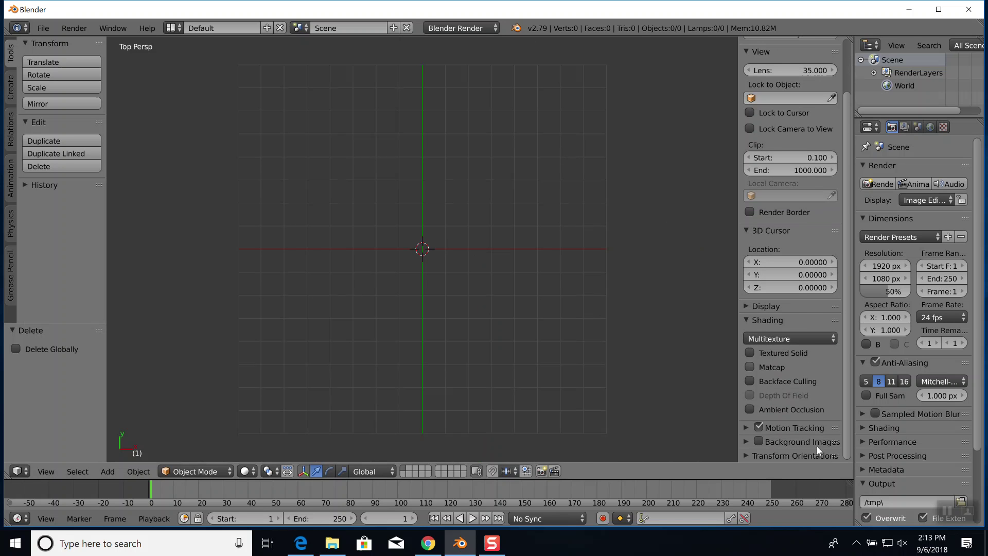
click(747, 441)
scroll(777, 418, down, 2)
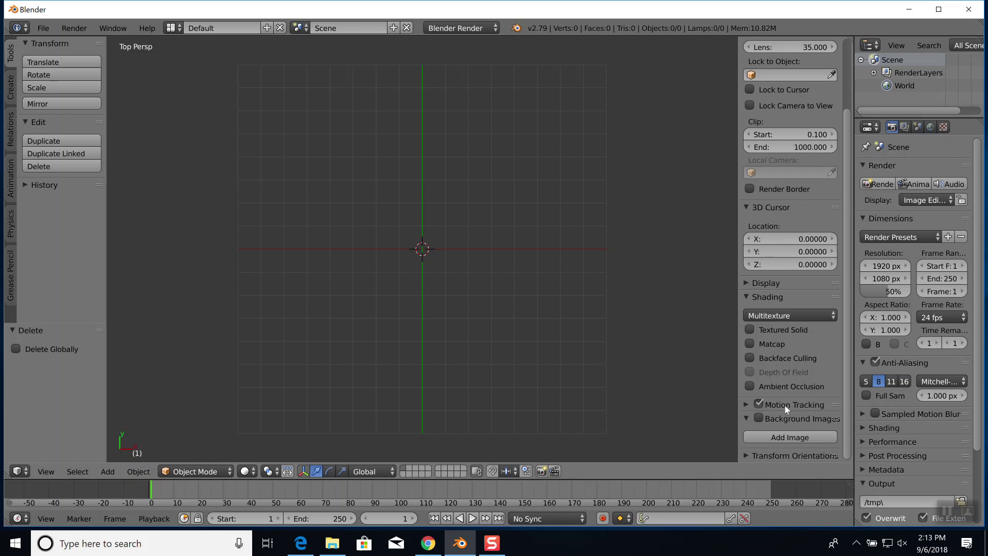
click(798, 438)
scroll(801, 394, down, 3)
scroll(800, 394, down, 1)
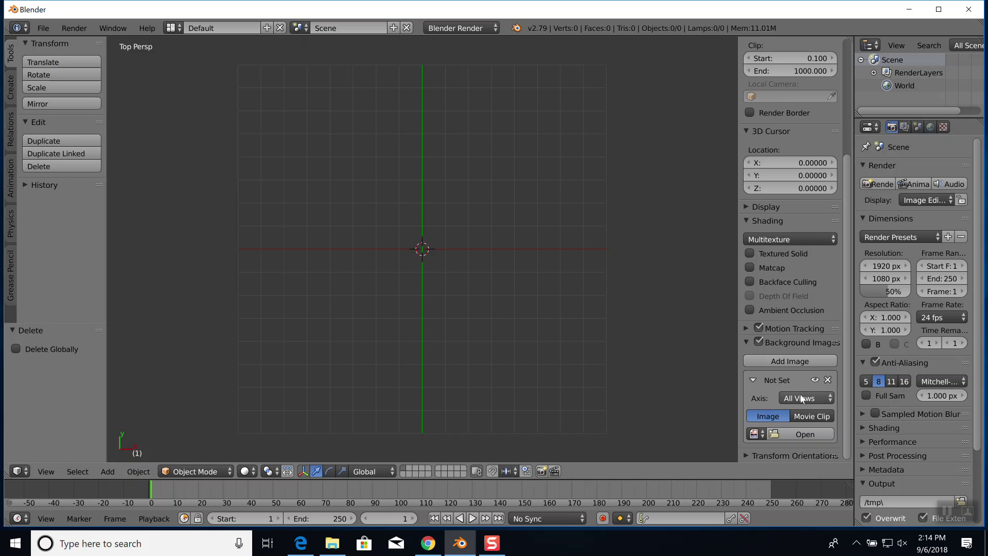
- Load 250px-Pink_Panther.png from the Pictures folder as the background image, and hide the 3D view's properties
click(804, 435)
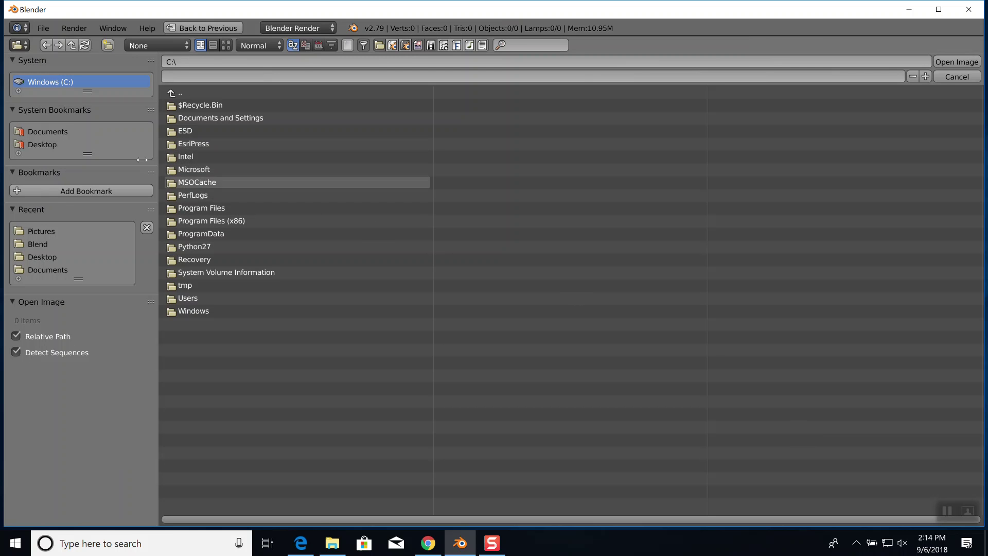
click(46, 233)
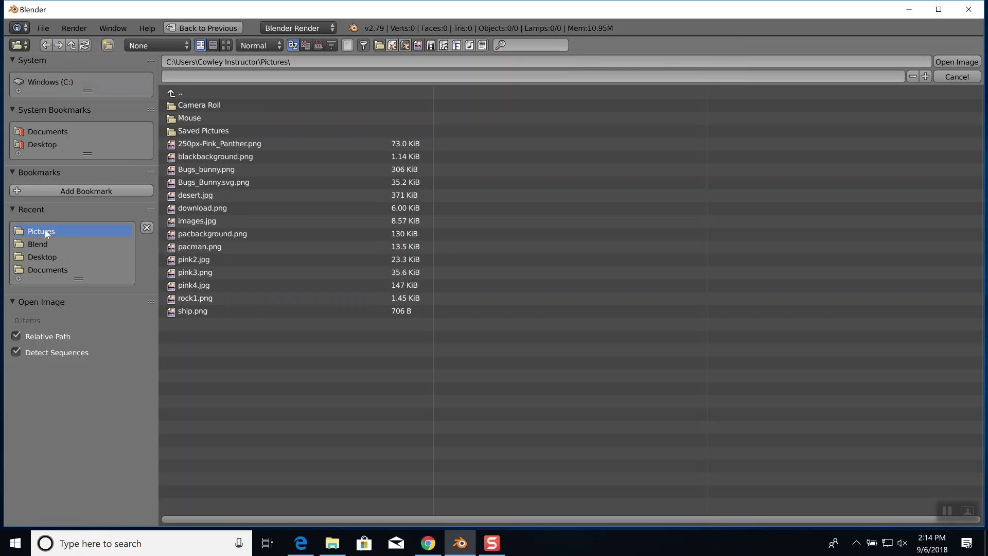
click(215, 144)
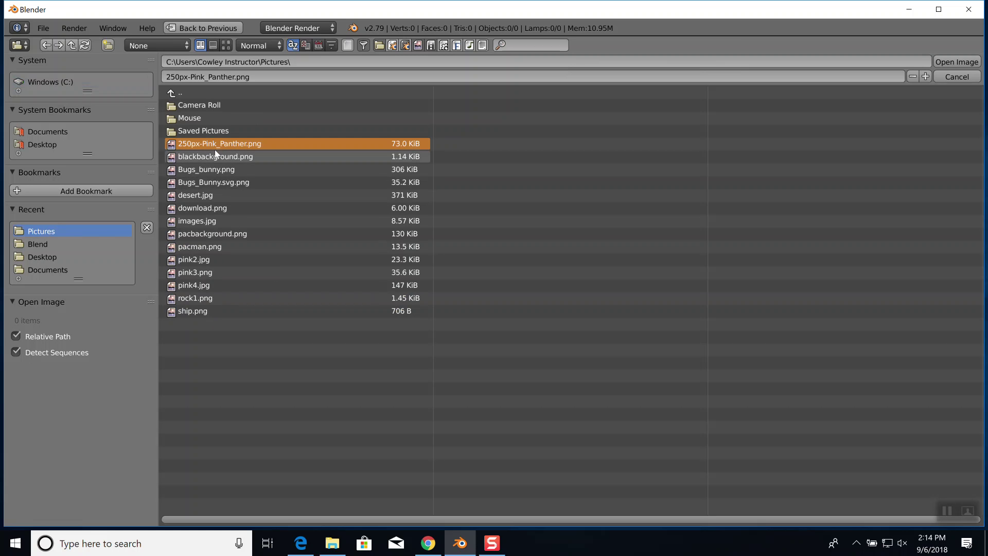
double_click(284, 146)
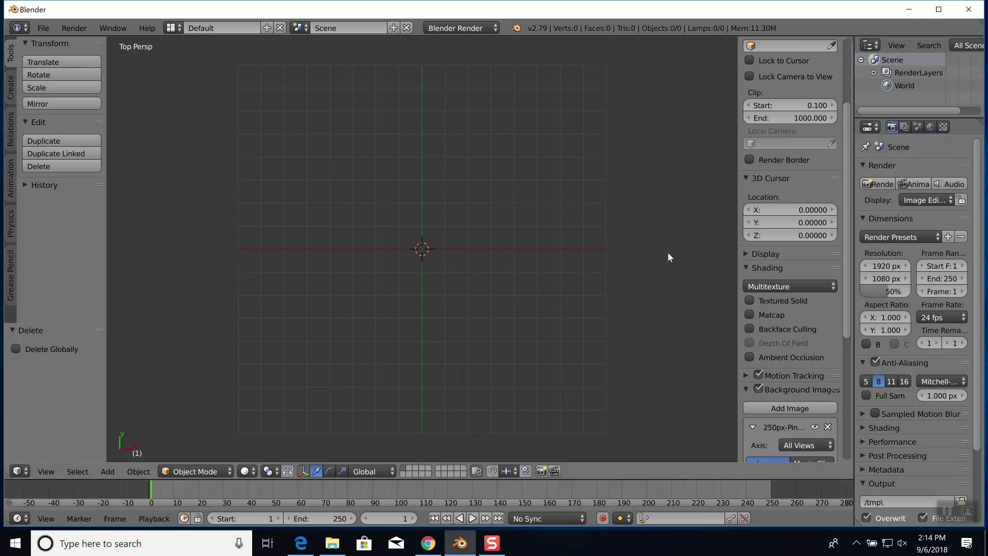
key(n)
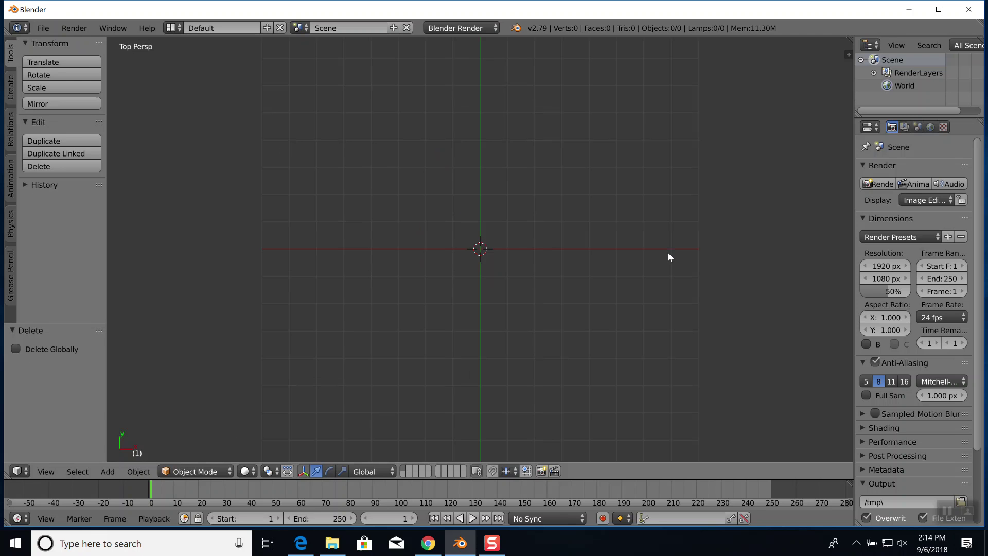
- Switch to the front orthographic view to display the background image, and check the 3D view's properties before hiding them
key(KP_1)
key(KP_5)
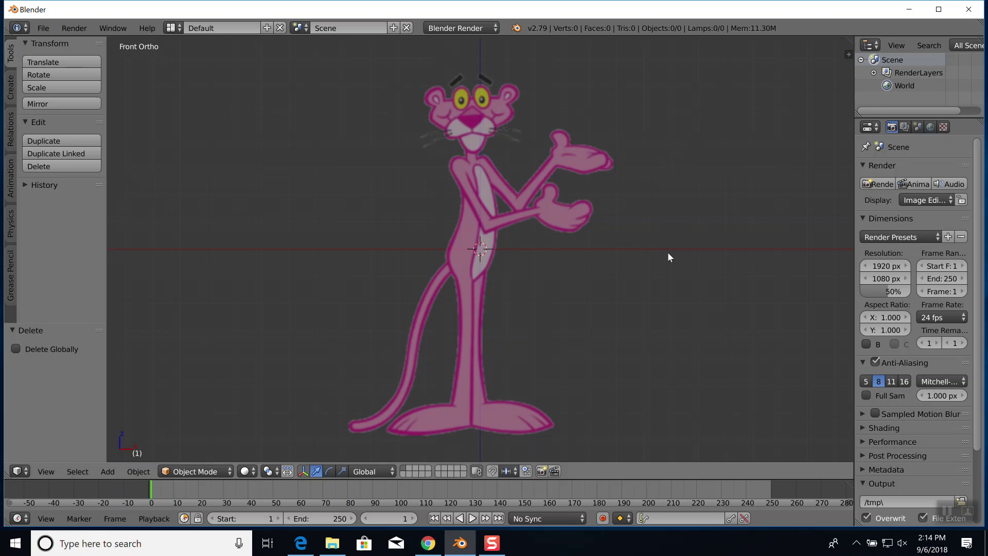
key(n)
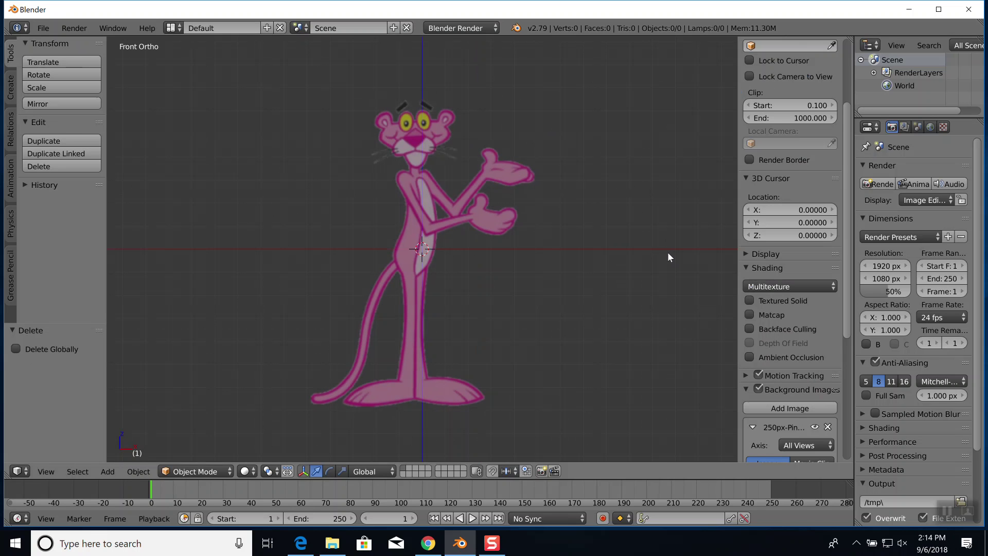
key(n)
key(n)
key(n)
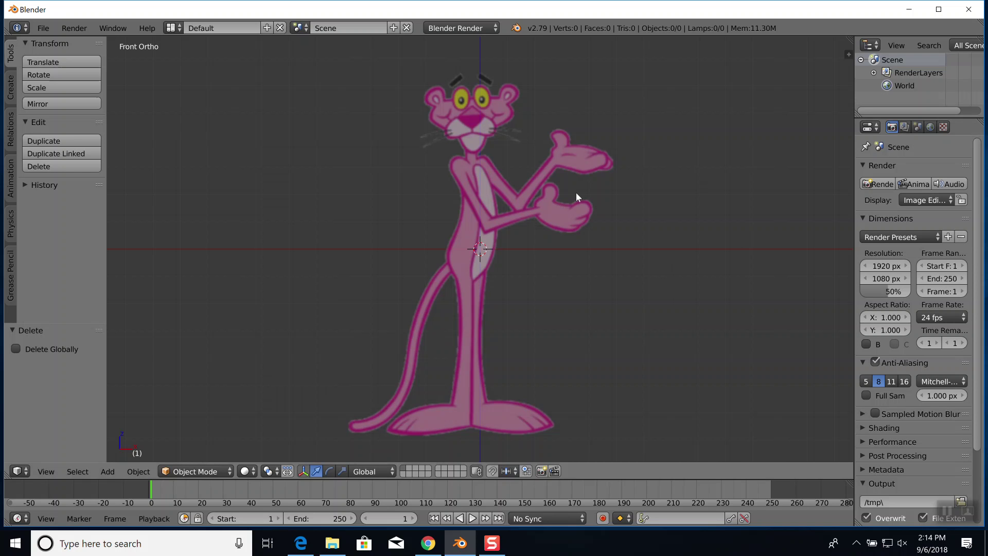
- Examine the background image's face up close and compare the image's display in orbited, front perspective and front orthographic views
scroll(538, 220, up, 3)
scroll(538, 218, up, 3)
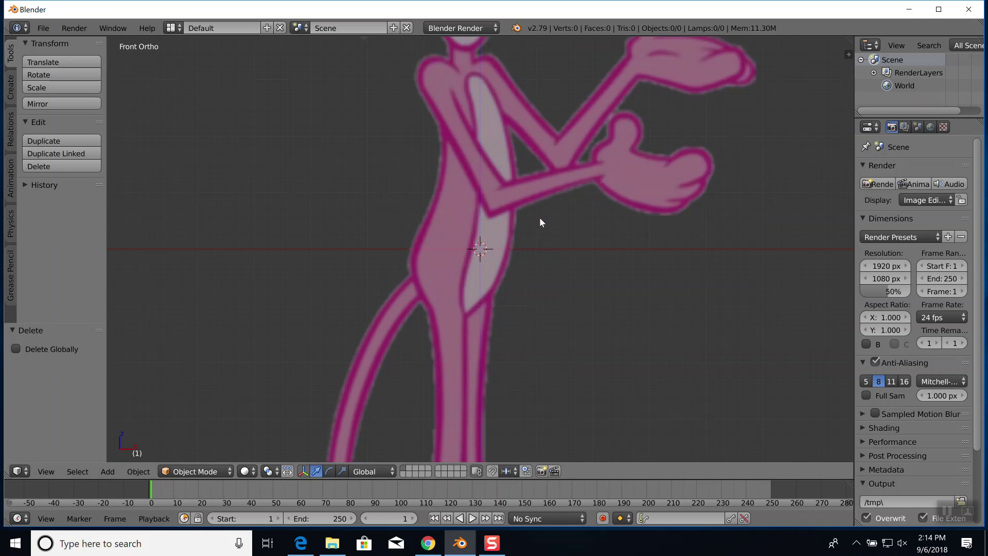
shift+middle_drag(551, 208, 591, 345)
scroll(556, 274, up, 2)
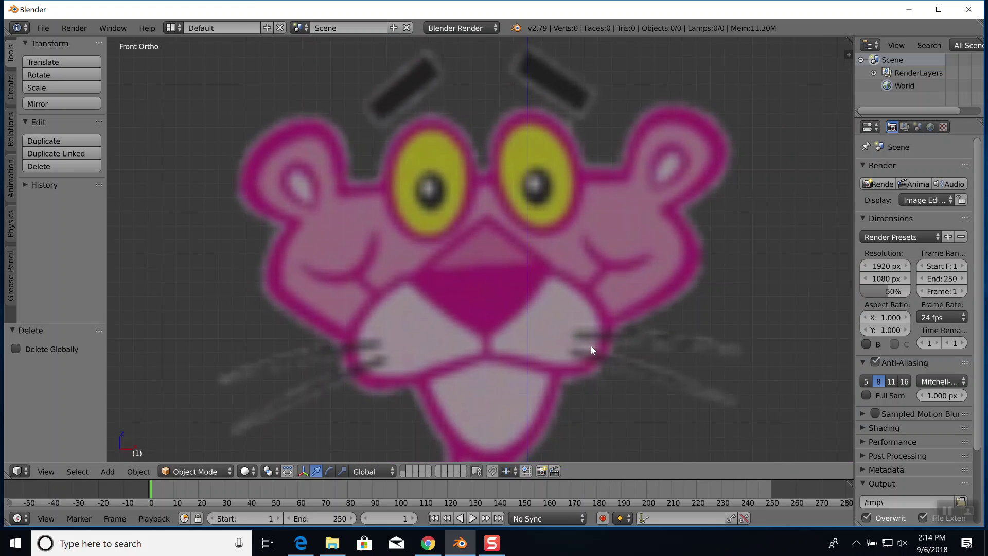
scroll(609, 329, down, 2)
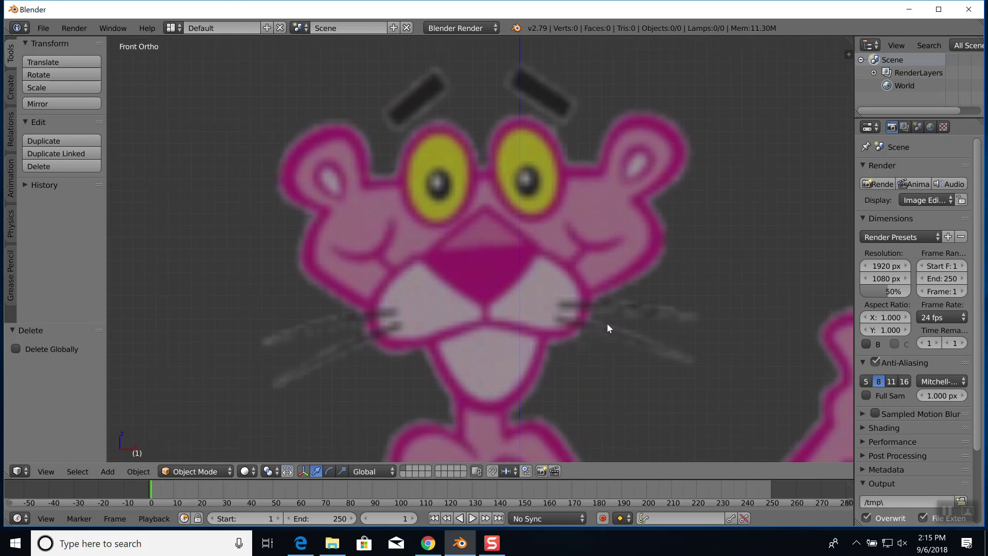
scroll(606, 322, down, 3)
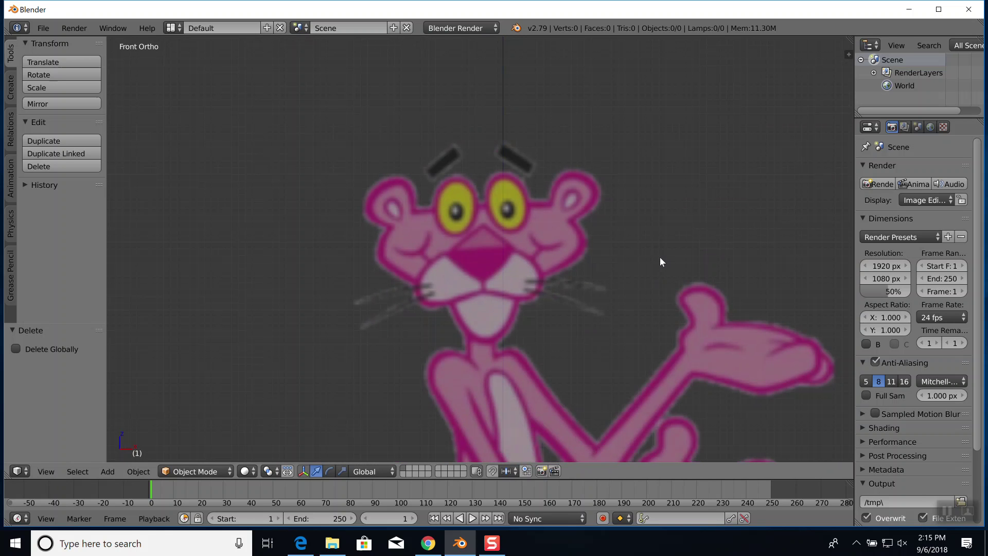
middle_drag(659, 258, 647, 256)
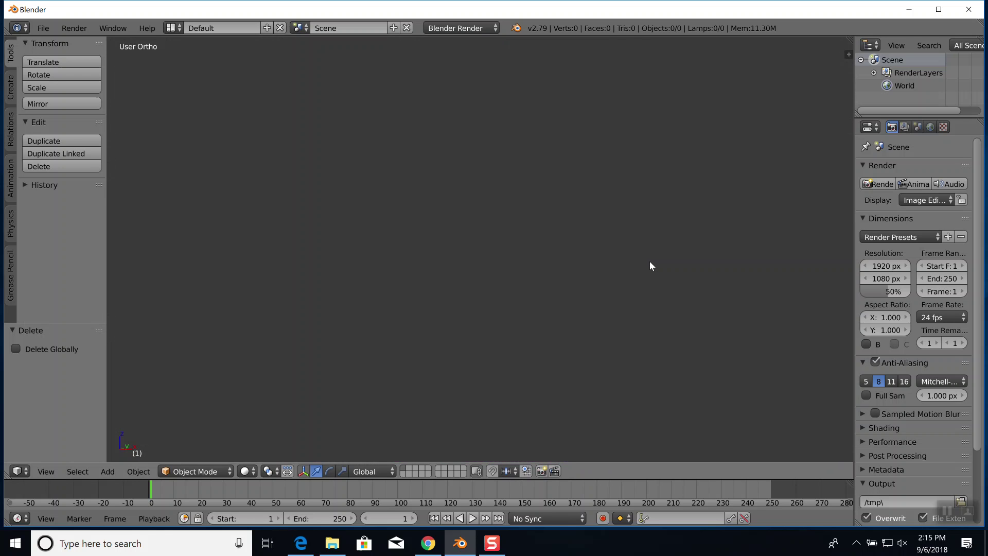
key(1)
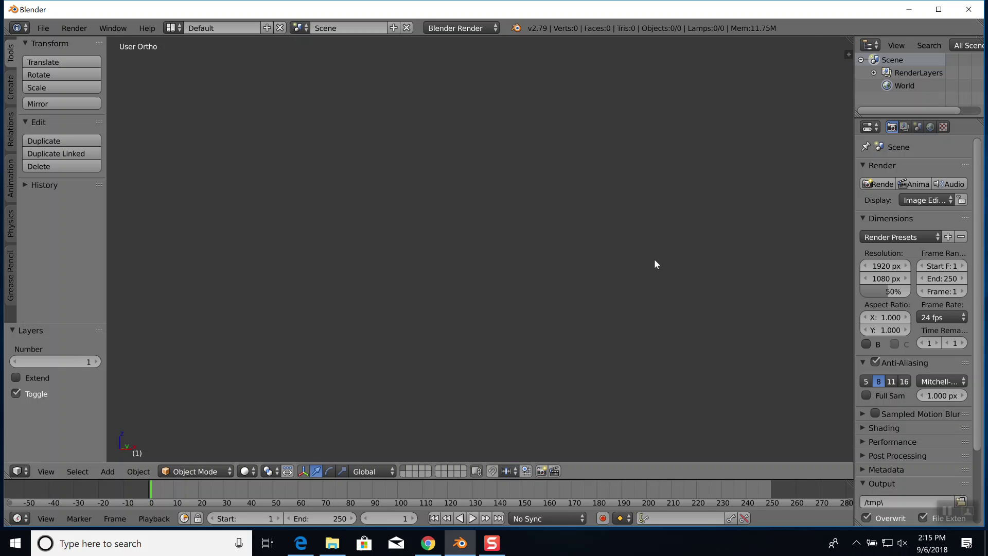
key(KP_1)
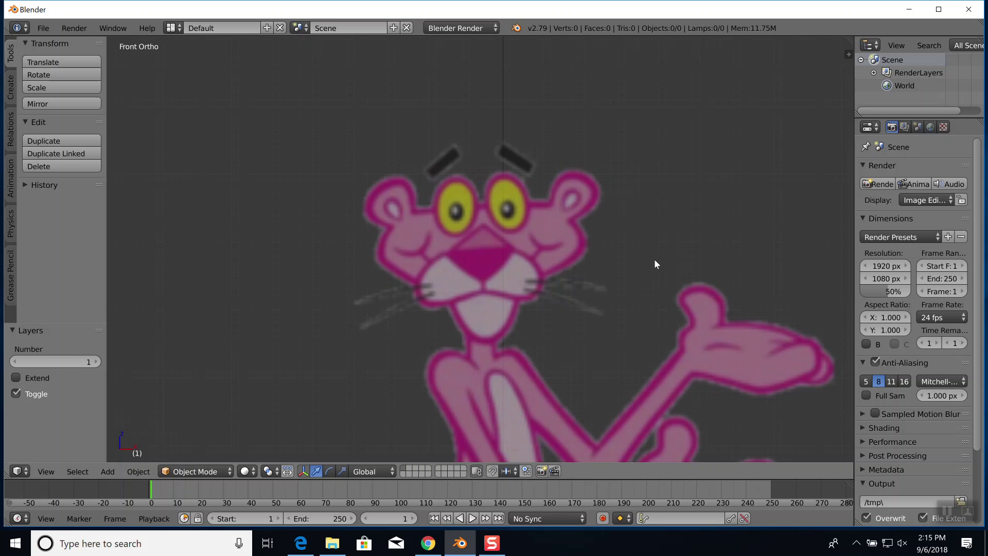
key(KP_5)
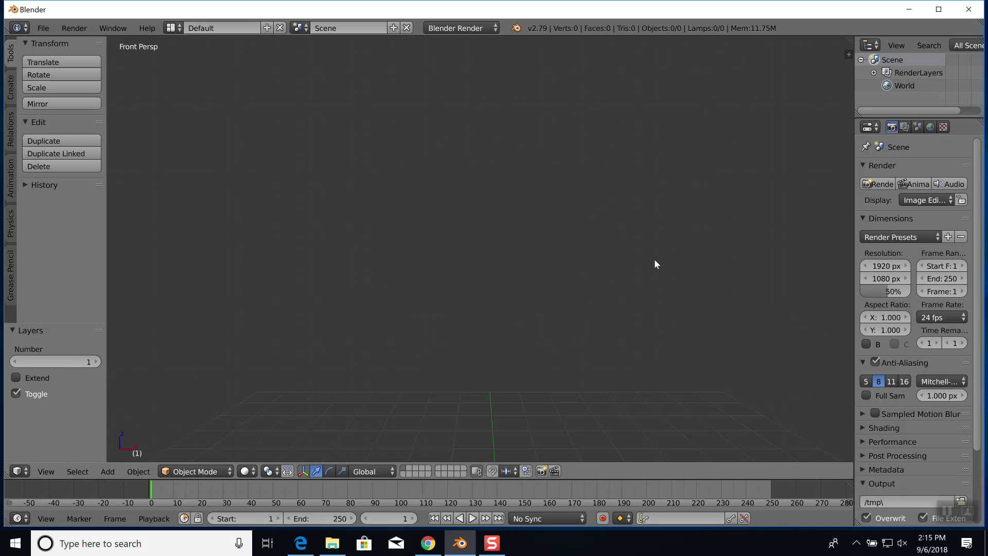
key(KP_5)
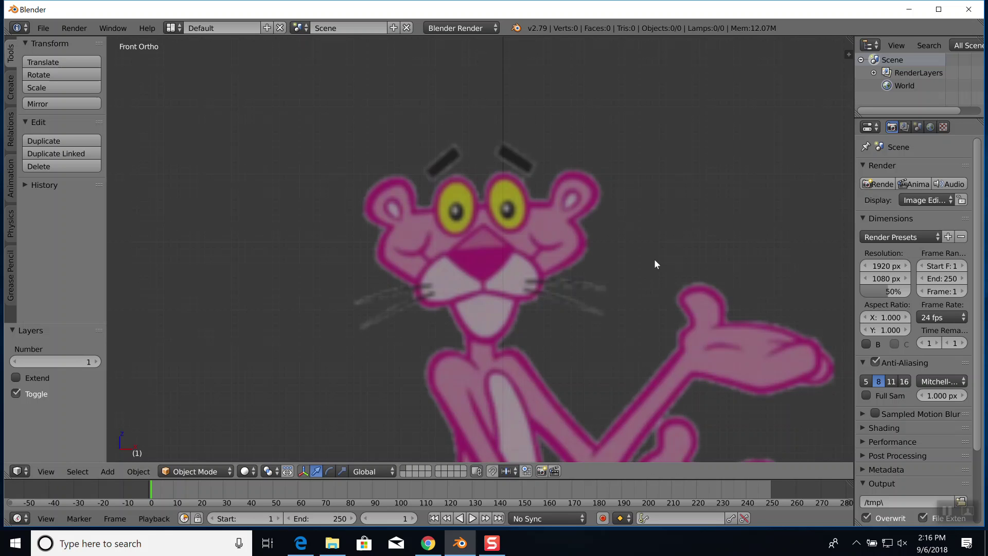
key(KP_5)
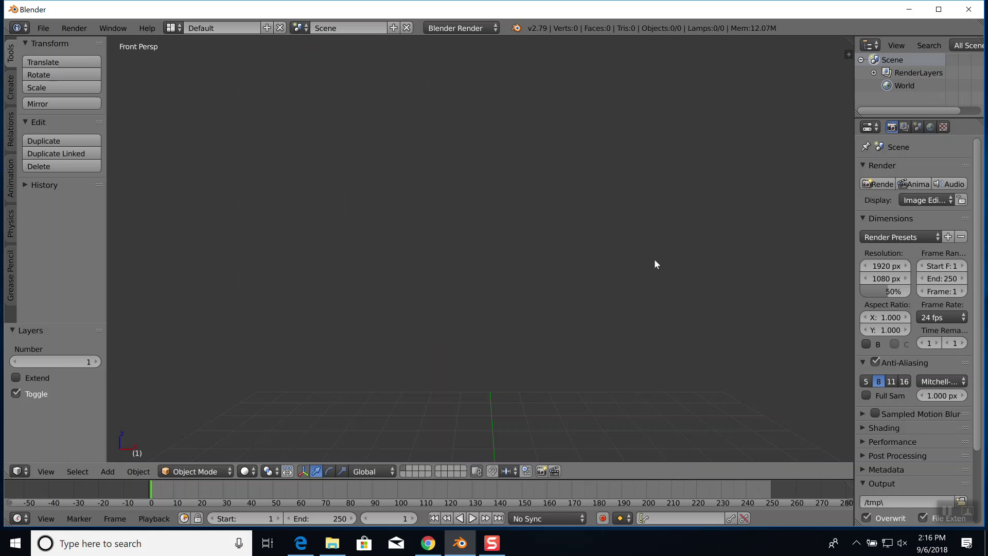
key(KP_5)
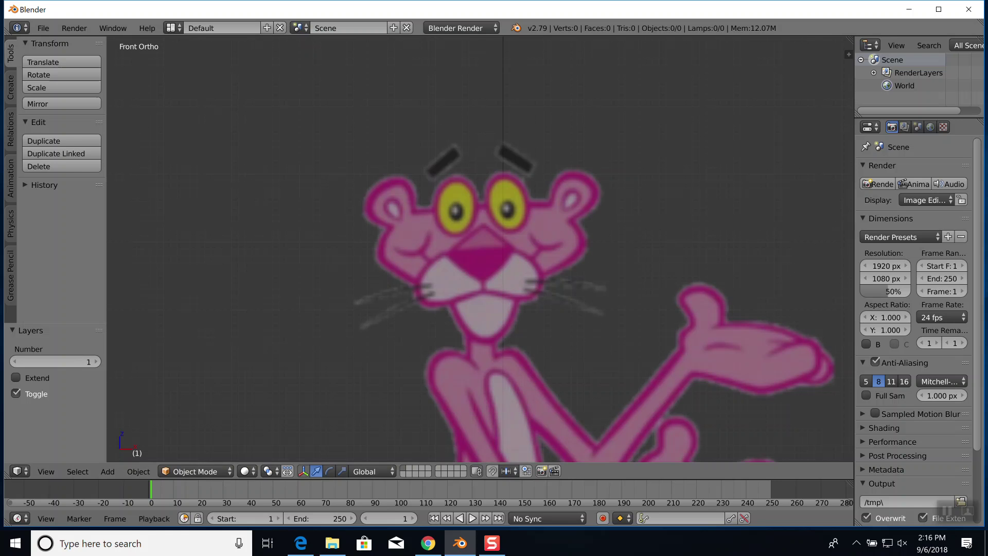
- Add a plane mesh with a 1.000 radius at the scene origin and view it from an angle
click(11, 89)
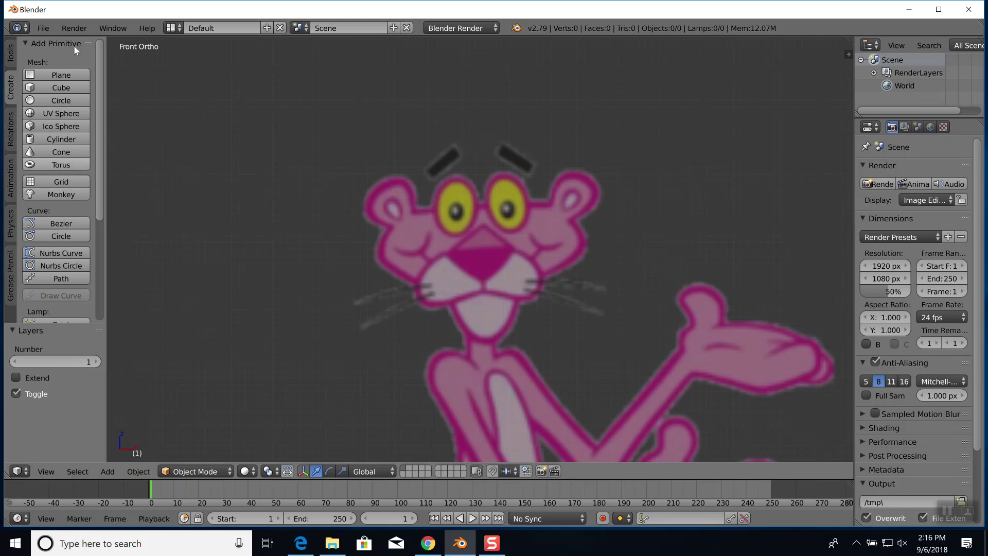
click(61, 75)
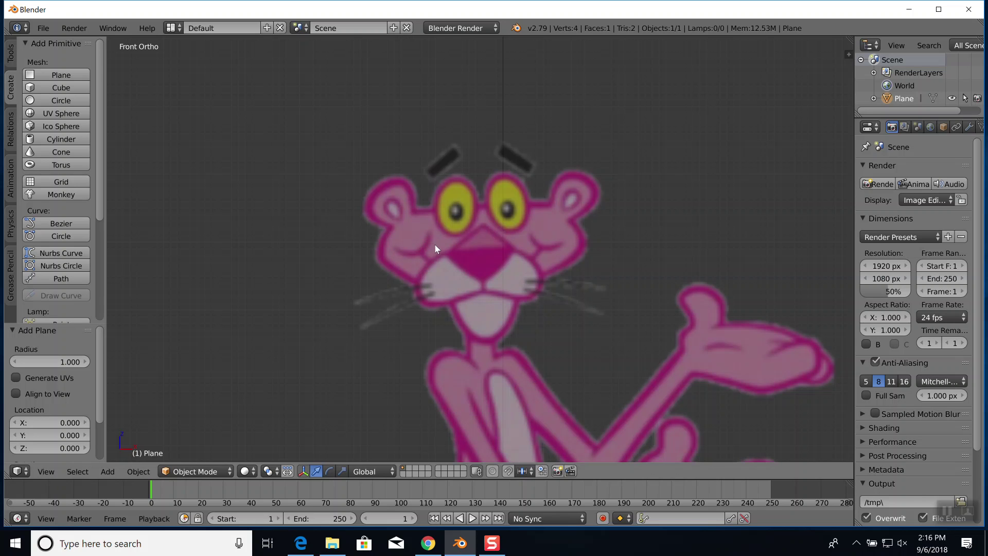
mouse_move(487, 233)
middle_down()
mouse_move(489, 259)
mouse_move(480, 250)
middle_up()
scroll(479, 250, down, 2)
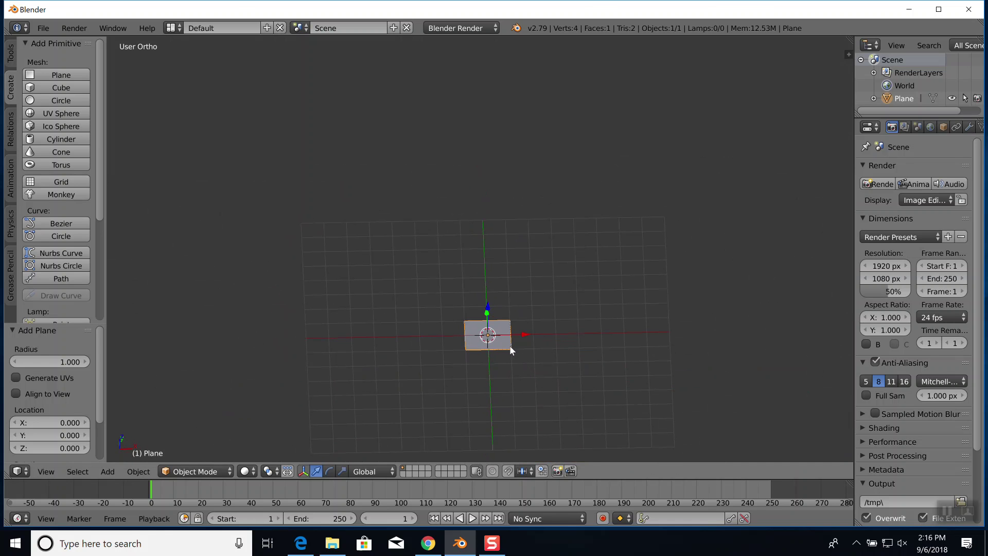
- Enter Edit Mode on the plane and delete three of its corner vertices, keeping only the far corner on the negative X side
key(Tab)
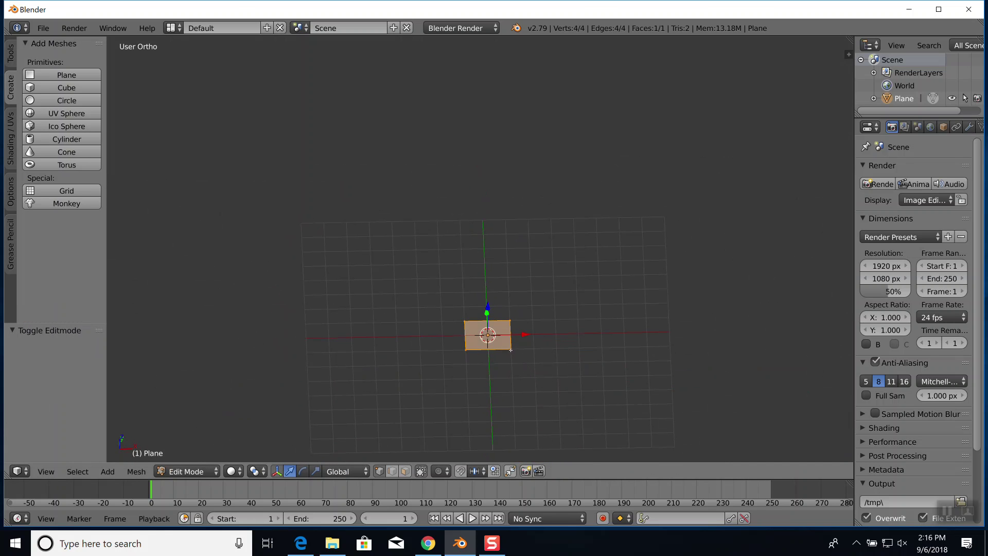
right_click(510, 349)
key(x)
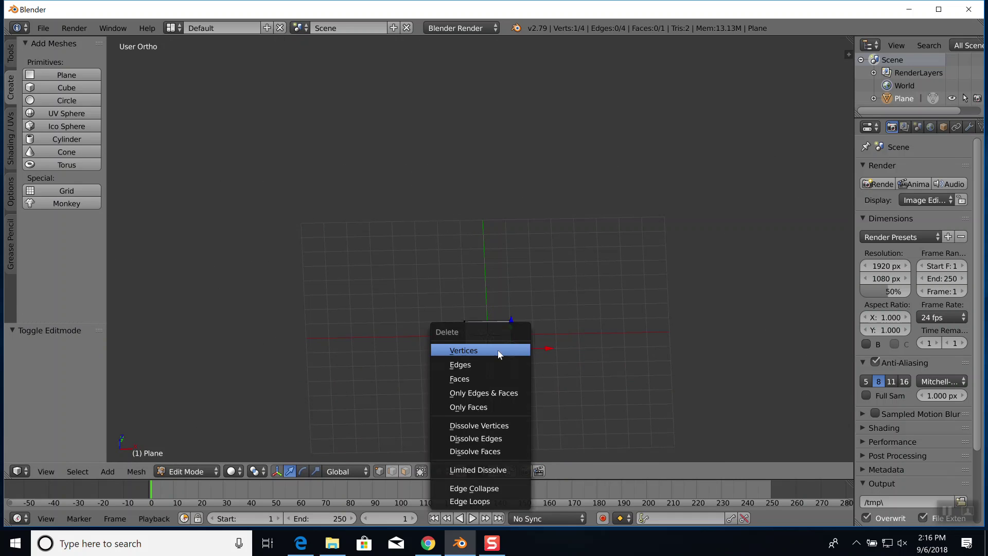
click(502, 350)
right_click(508, 322)
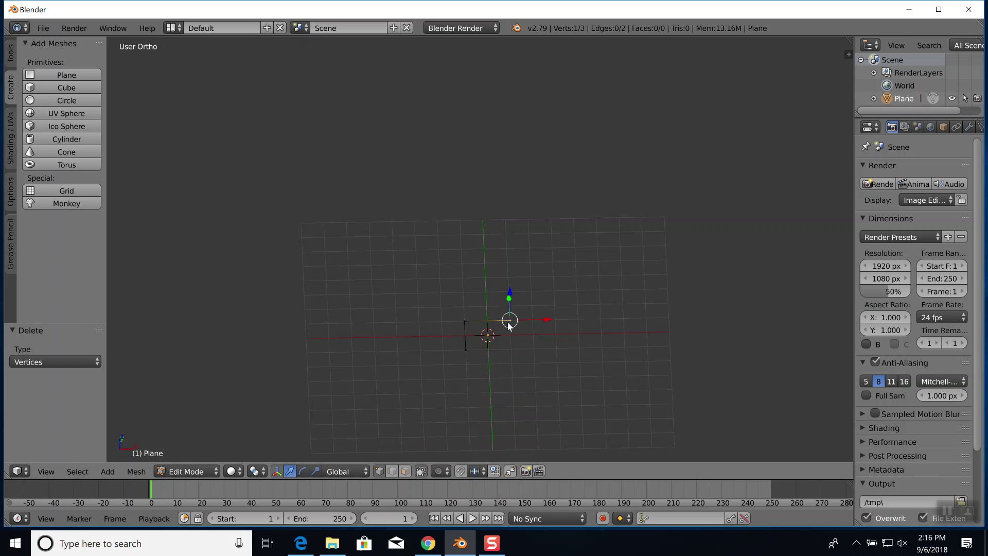
key(x)
click(474, 325)
right_click(466, 352)
key(x)
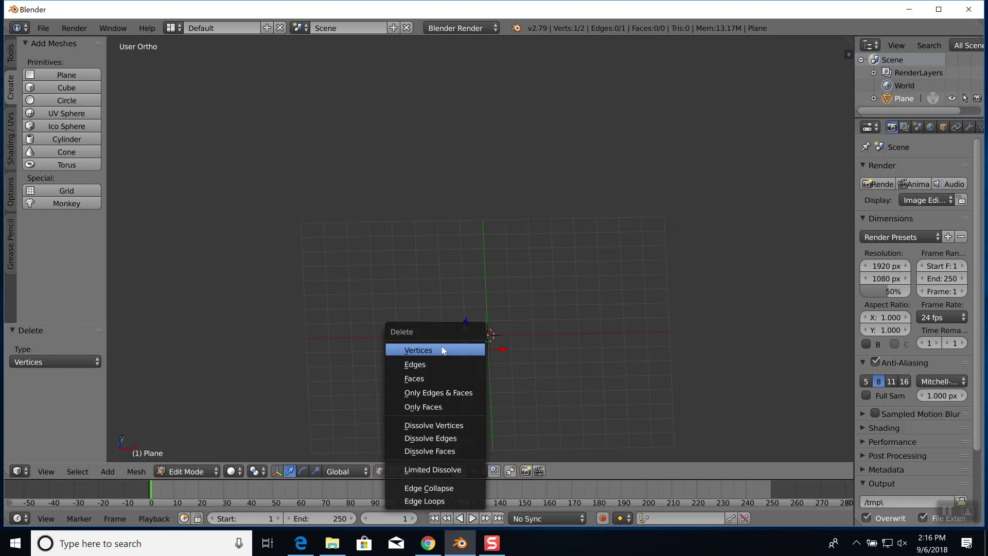
click(447, 348)
- Select the remaining vertex and move it close to the origin, by about 1.030 in X, -0.431 in Y and -0.491 in Z
right_click(464, 323)
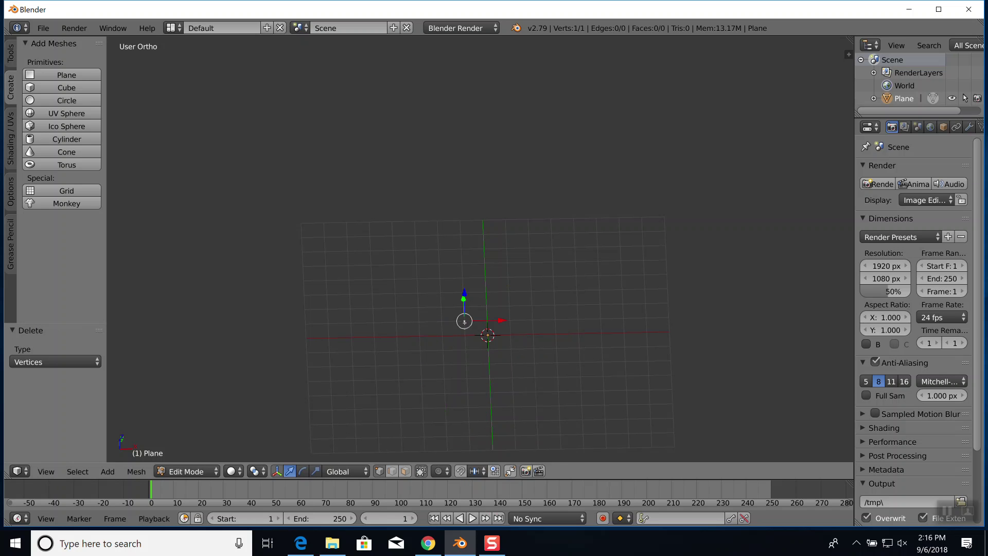
key(g)
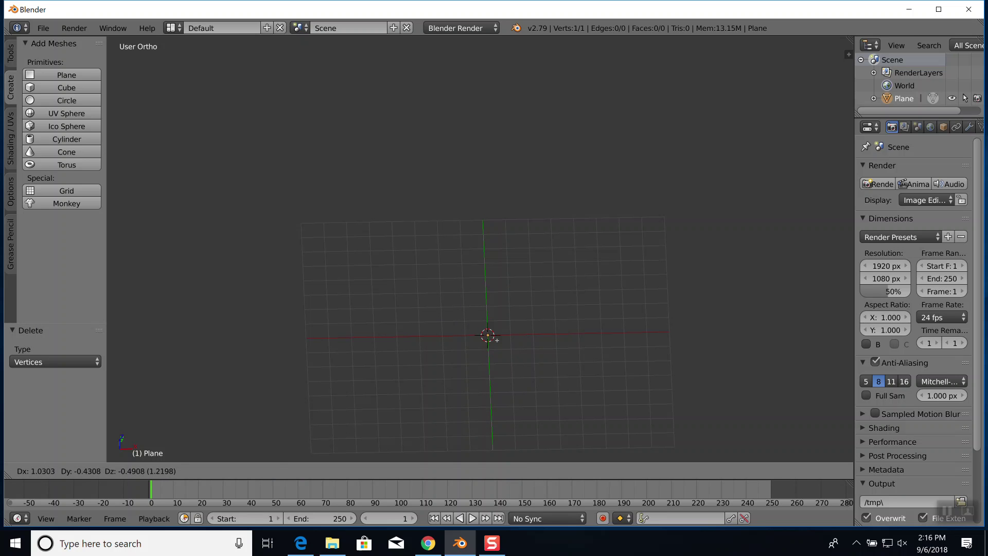
click(497, 339)
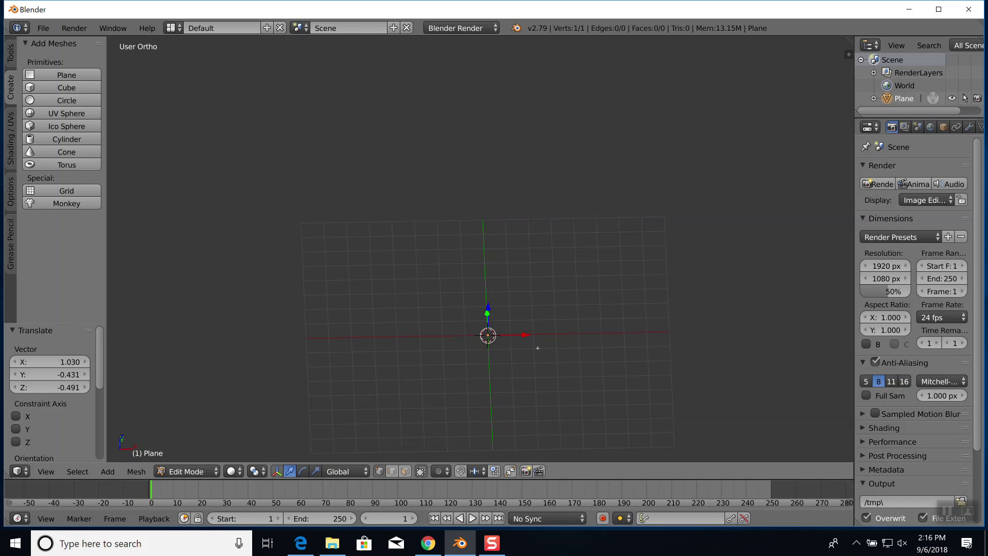
- In the top view, move the vertex to the base of the panther's left-hand ear, about -1.856 in X and 4.601 in Y
key(KP_7)
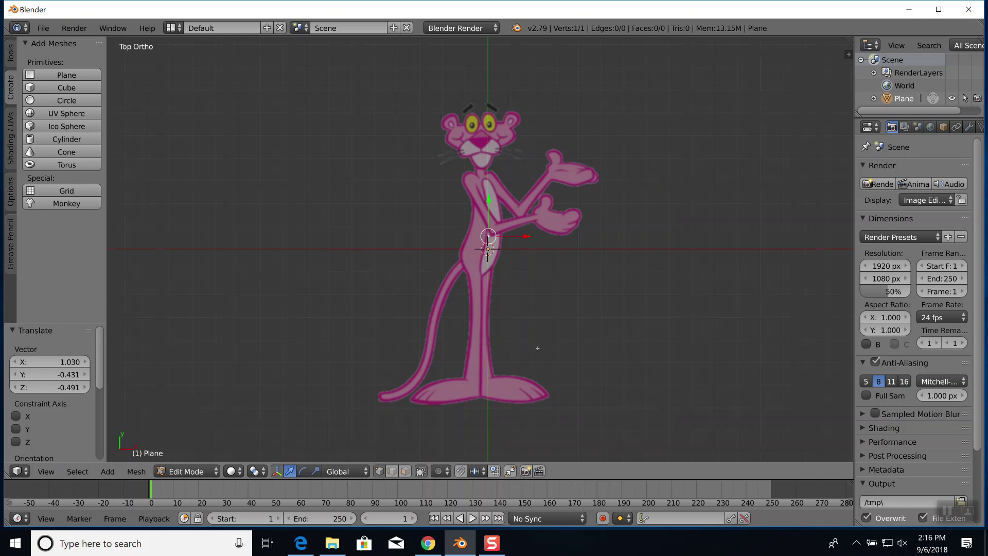
scroll(538, 348, up, 2)
scroll(564, 365, up, 2)
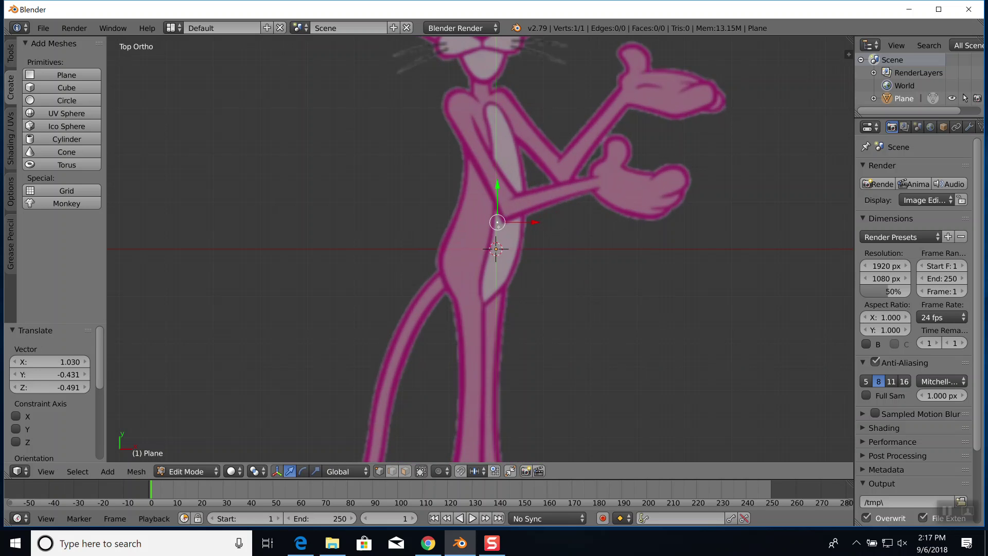
scroll(524, 230, down, 1)
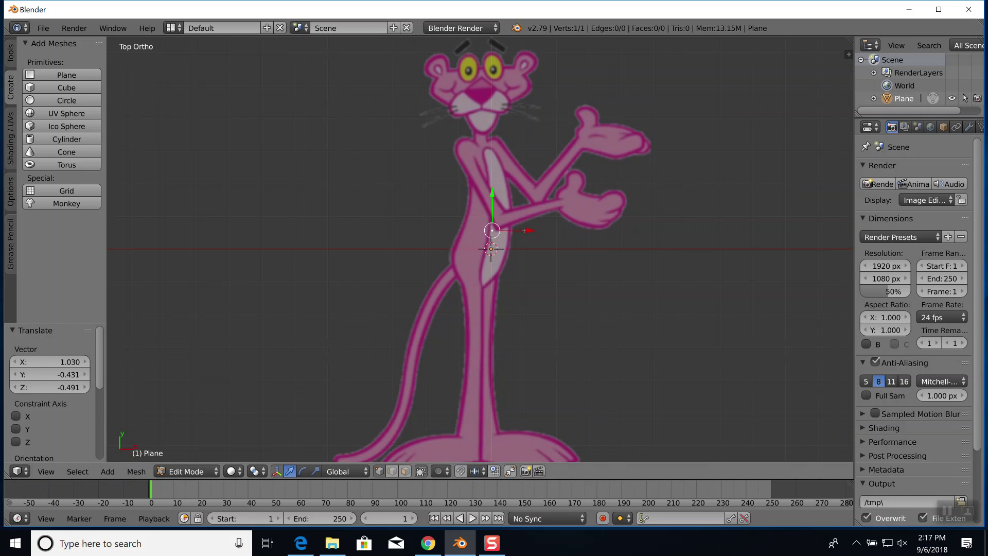
scroll(524, 231, down, 1)
shift+middle_drag(525, 225, 531, 332)
scroll(533, 323, up, 2)
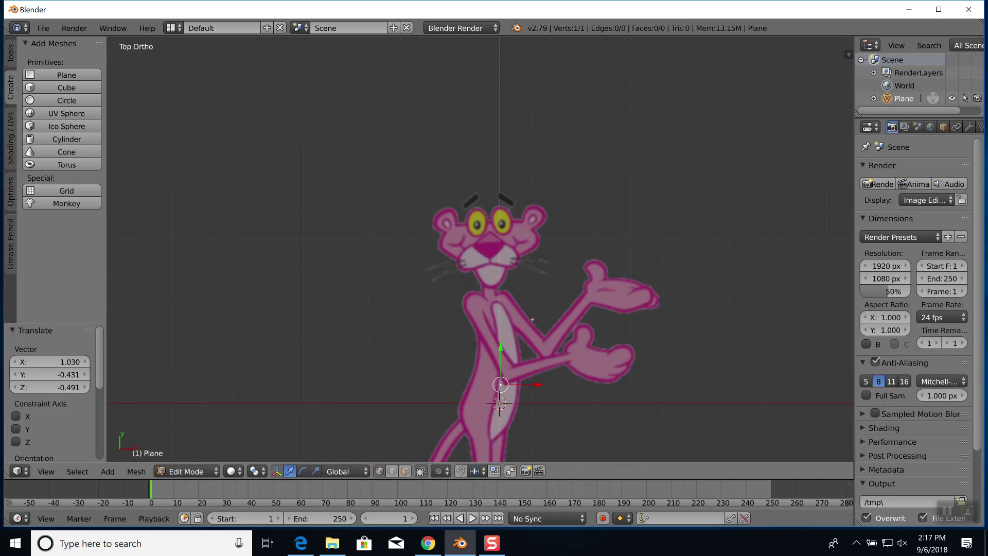
key(g)
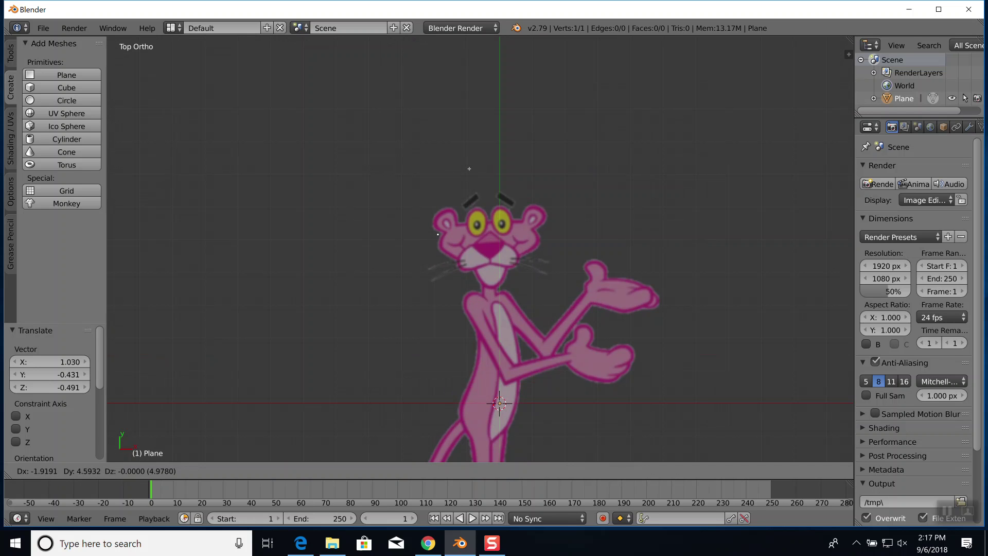
click(471, 167)
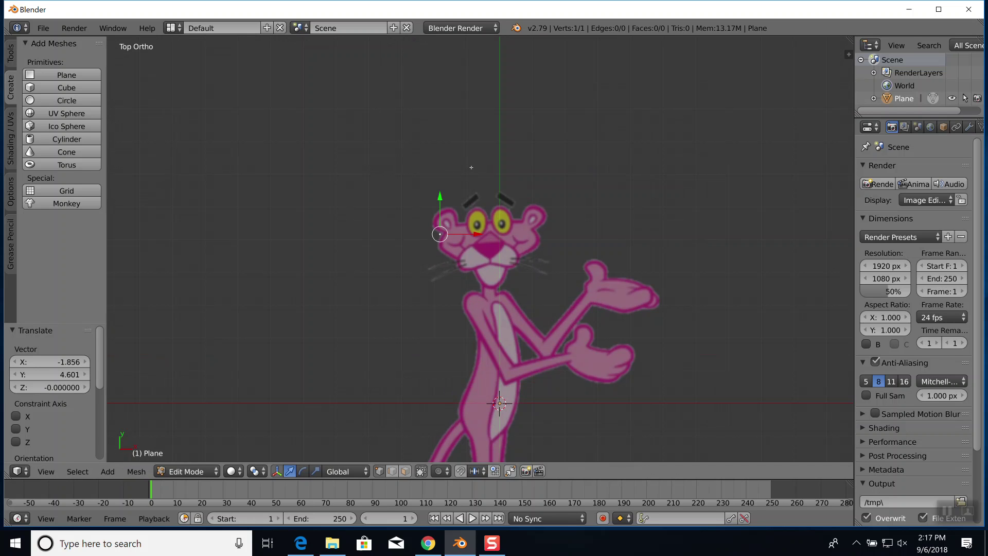
- Extrude the vertex seven times to trace the face outline from the left-hand ear's base around the cheek and muzzle to the chin
scroll(500, 288, up, 6)
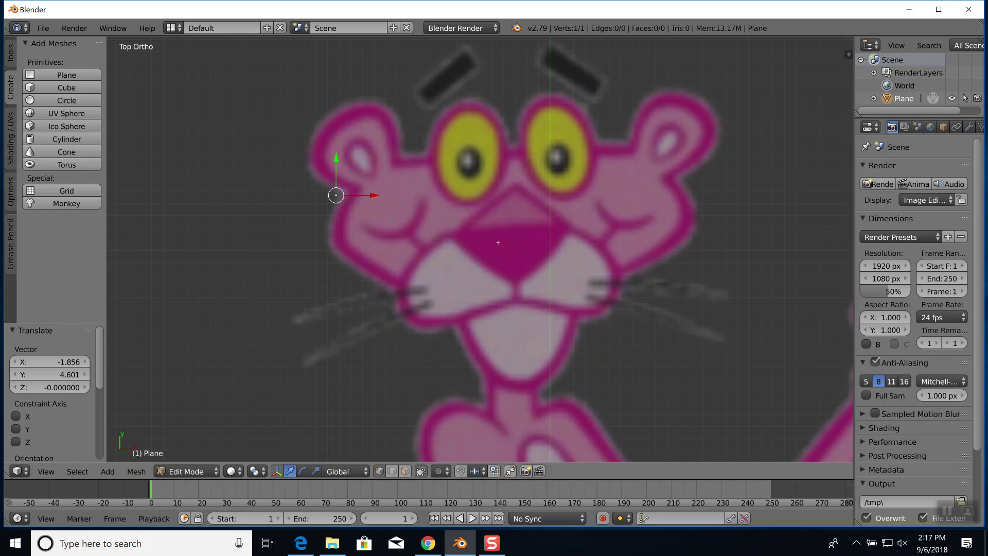
scroll(510, 275, down, 3)
scroll(526, 227, up, 3)
shift+middle_drag(527, 227, 601, 362)
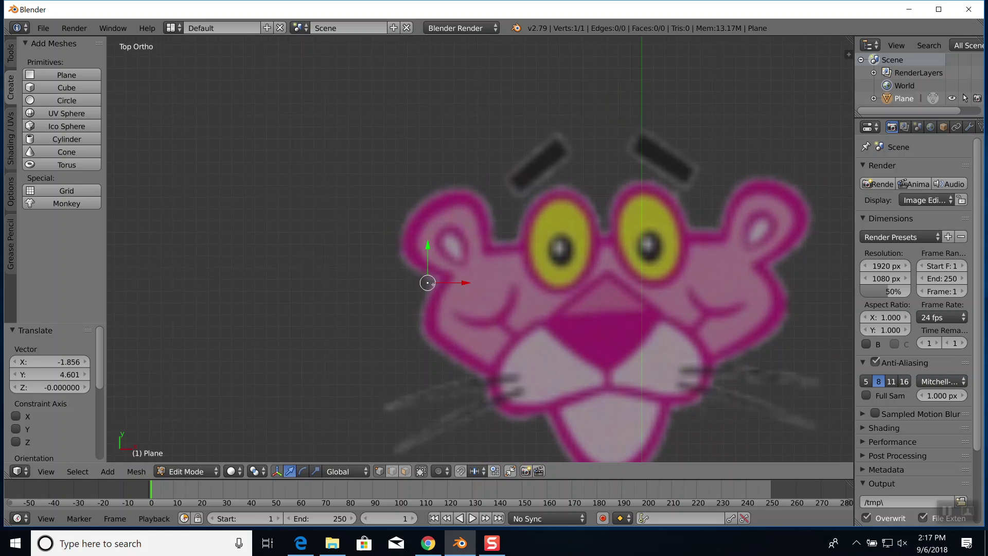
key(e)
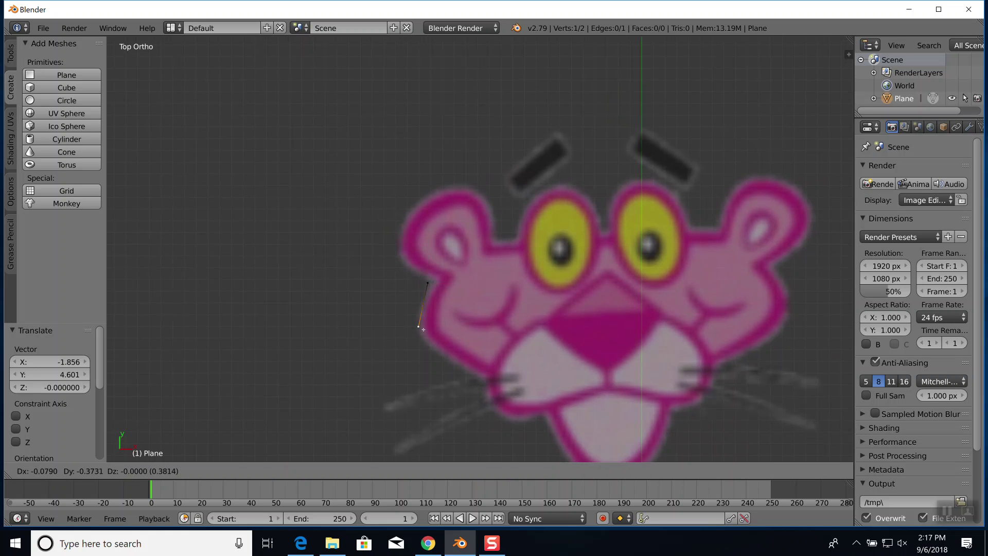
click(422, 330)
key(e)
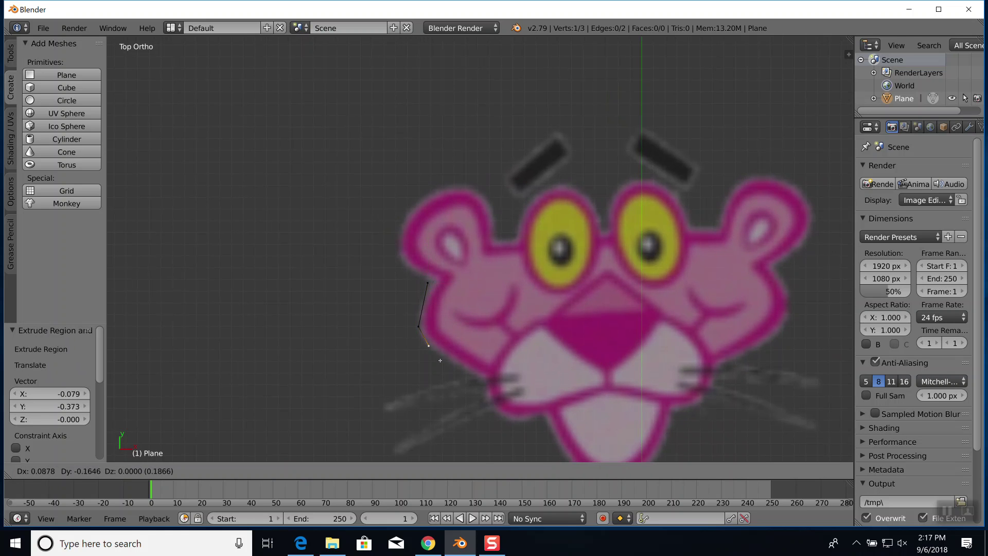
click(440, 360)
key(e)
click(495, 393)
key(e)
click(505, 430)
key(e)
click(533, 433)
key(e)
click(566, 424)
key(e)
click(586, 51)
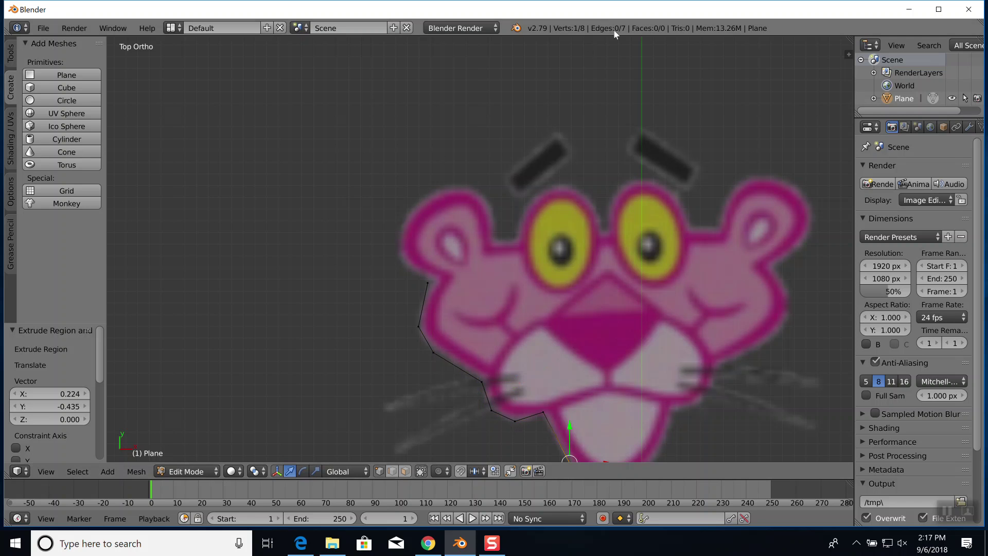
- Extrude the end vertex three times to trace under the chin and up to the right-hand corner of the muzzle
shift+scroll(611, 81, down, 3)
shift+scroll(611, 81, down, 8)
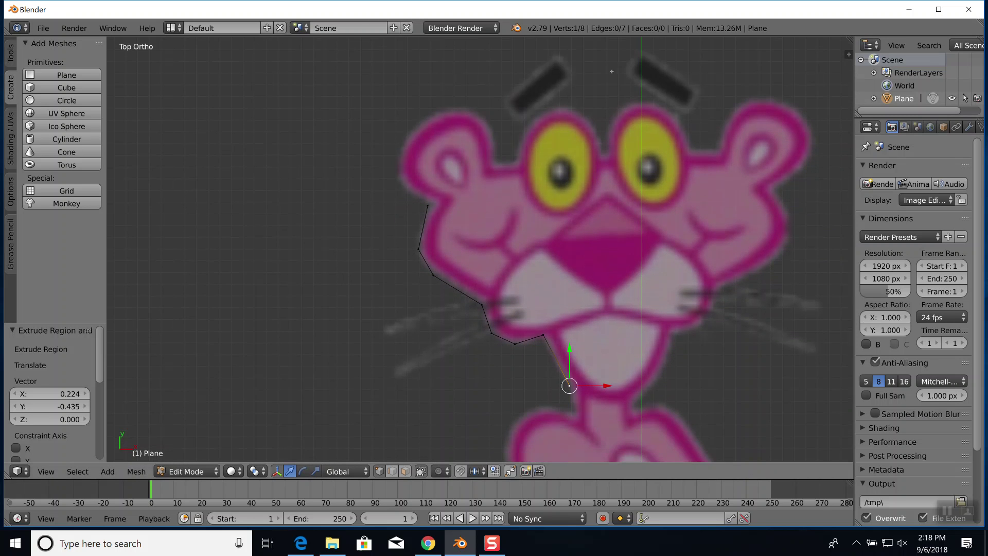
key(e)
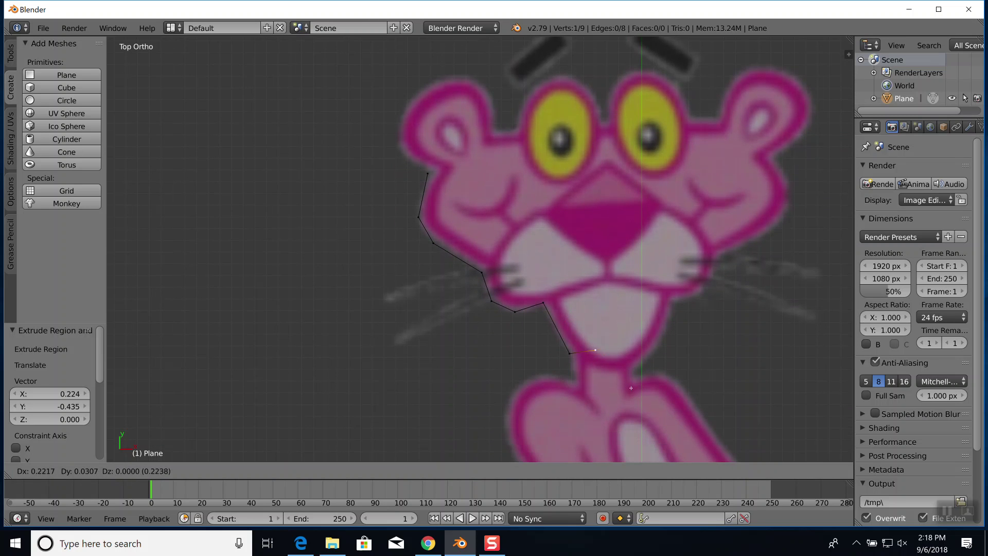
click(645, 411)
key(e)
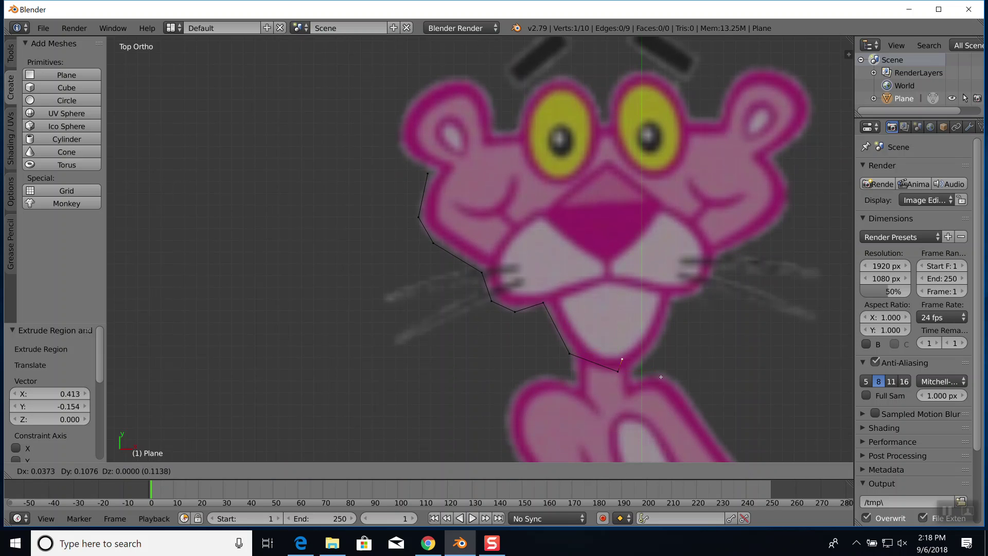
click(697, 370)
key(e)
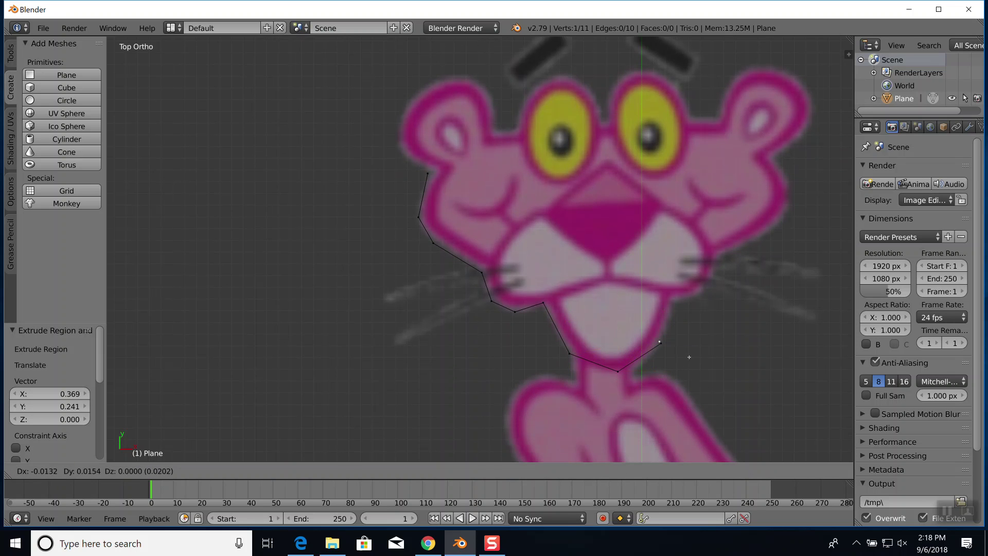
click(703, 316)
- Extrude the vertex five times around the right-hand muzzle and cheek to the base of the right-hand ear
key(e)
click(742, 304)
key(e)
click(748, 267)
key(e)
click(824, 230)
key(e)
click(789, 176)
key(e)
click(792, 154)
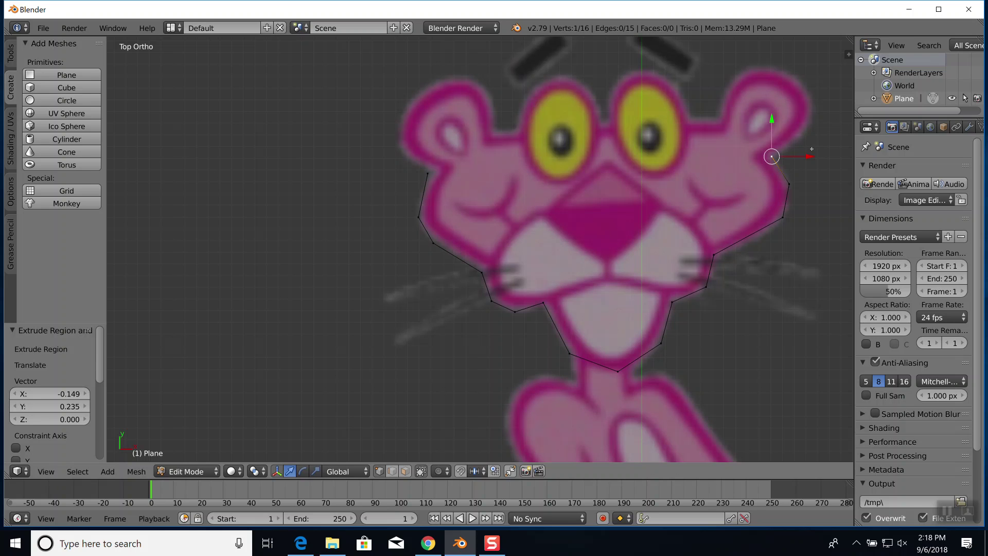
- Extrude the vertex seven times around the right-hand ear to its inner base on top of the head
key(e)
click(843, 120)
key(e)
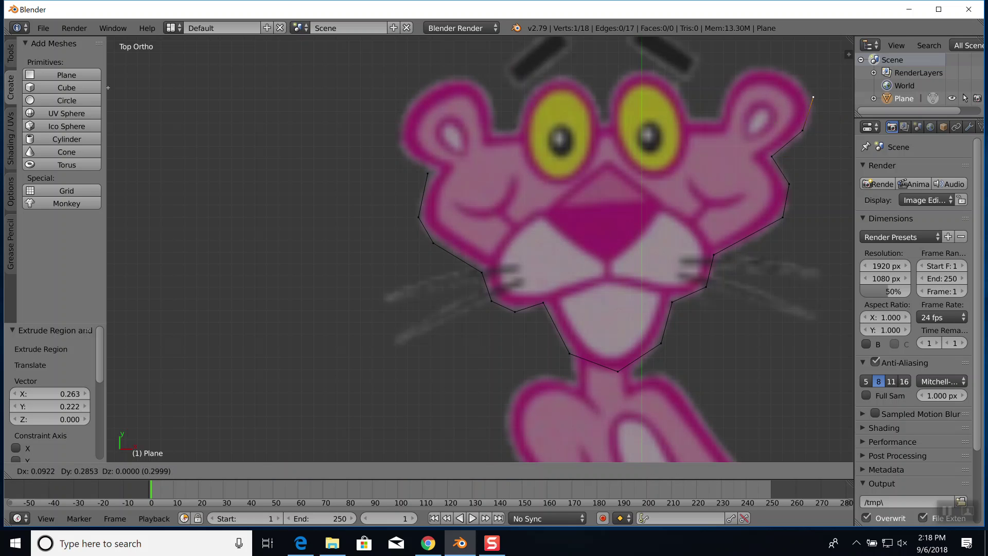
click(848, 97)
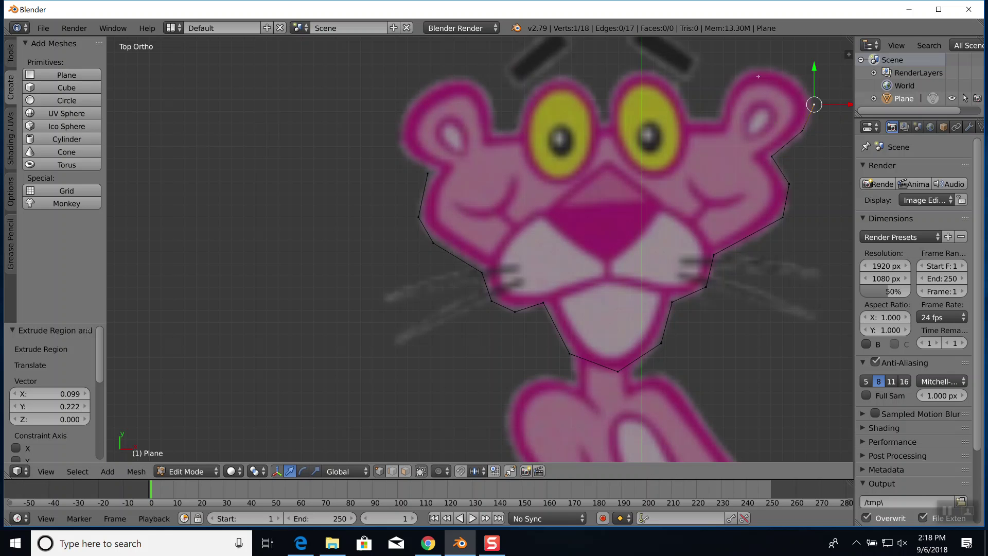
key(e)
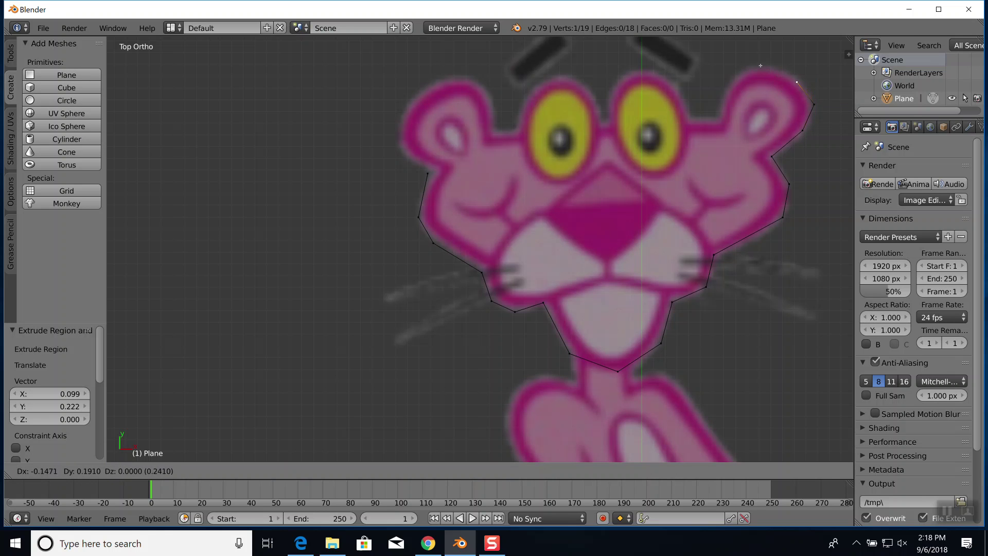
click(757, 65)
key(e)
click(737, 55)
key(e)
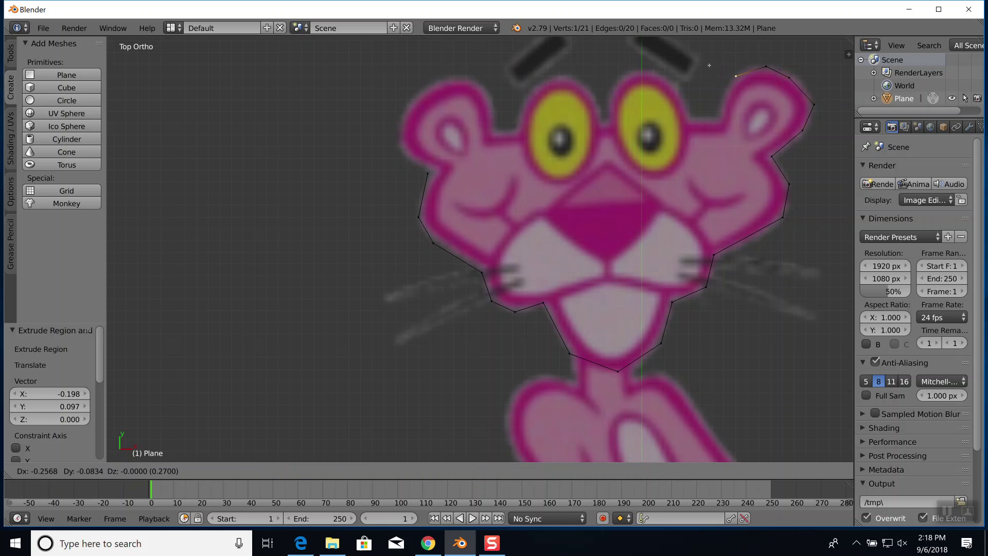
click(700, 64)
key(e)
click(732, 103)
key(e)
click(719, 133)
- Extrude the vertex five times over the right-hand eye and down into the notch between the eyes
key(e)
click(701, 131)
key(e)
key(e)
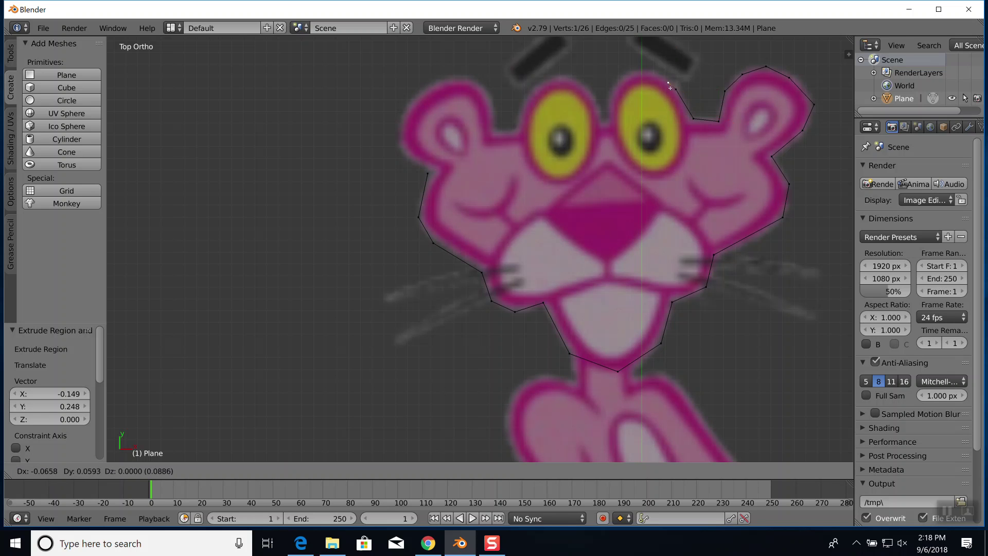
click(642, 76)
key(e)
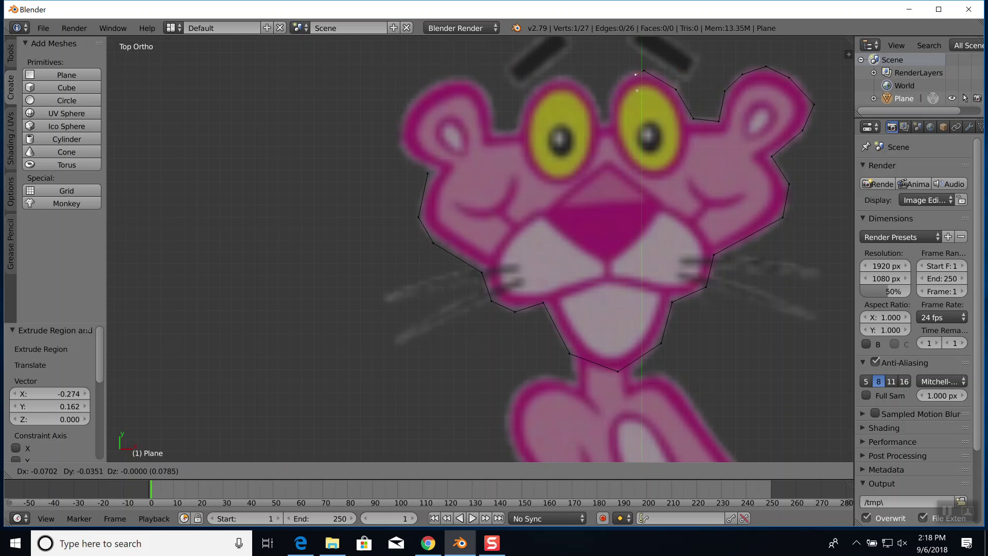
click(624, 101)
key(e)
click(614, 139)
- Extrude the vertex six times across the notch and over the left-hand eye to its outer side
key(e)
click(605, 137)
key(e)
click(596, 102)
key(e)
click(563, 95)
key(e)
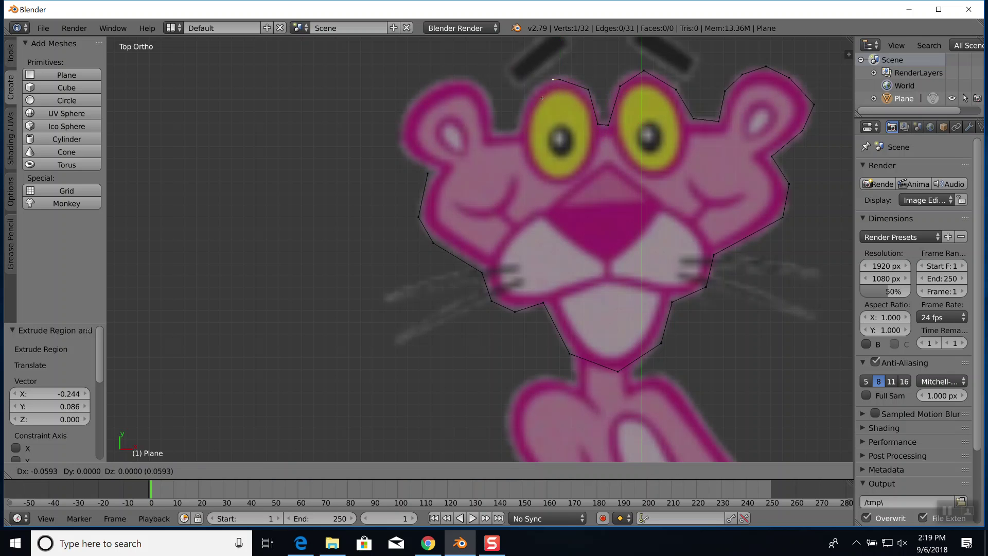
click(532, 110)
key(e)
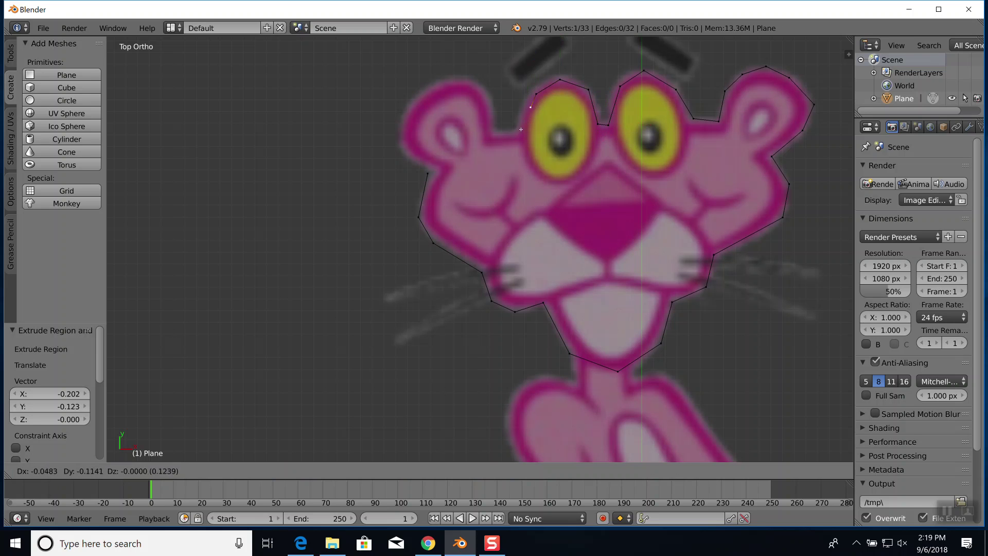
click(521, 138)
key(e)
click(520, 148)
- Extrude the vertex six times around the left-hand ear, ending just above the outline's first vertex
key(e)
click(493, 152)
key(e)
click(480, 110)
key(e)
click(442, 103)
key(e)
click(409, 118)
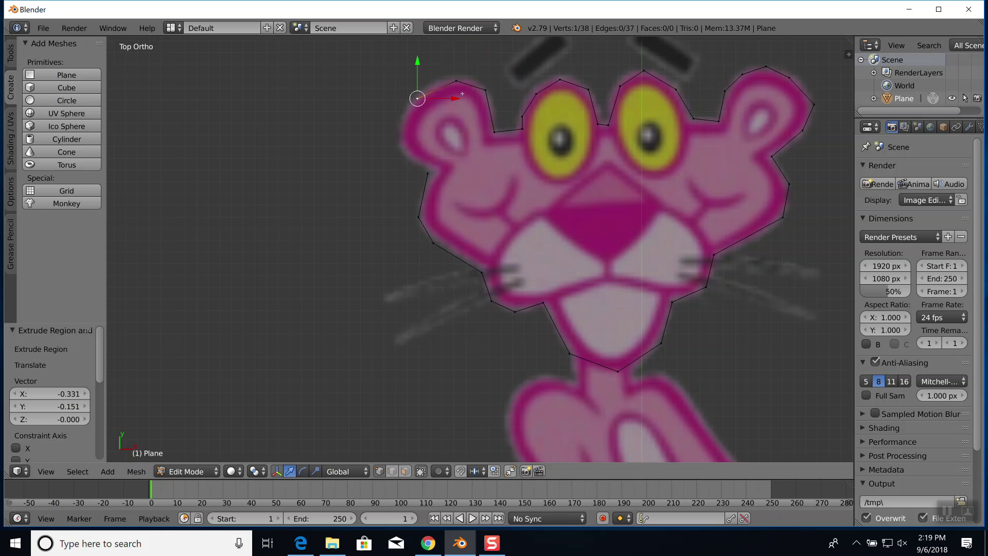
key(e)
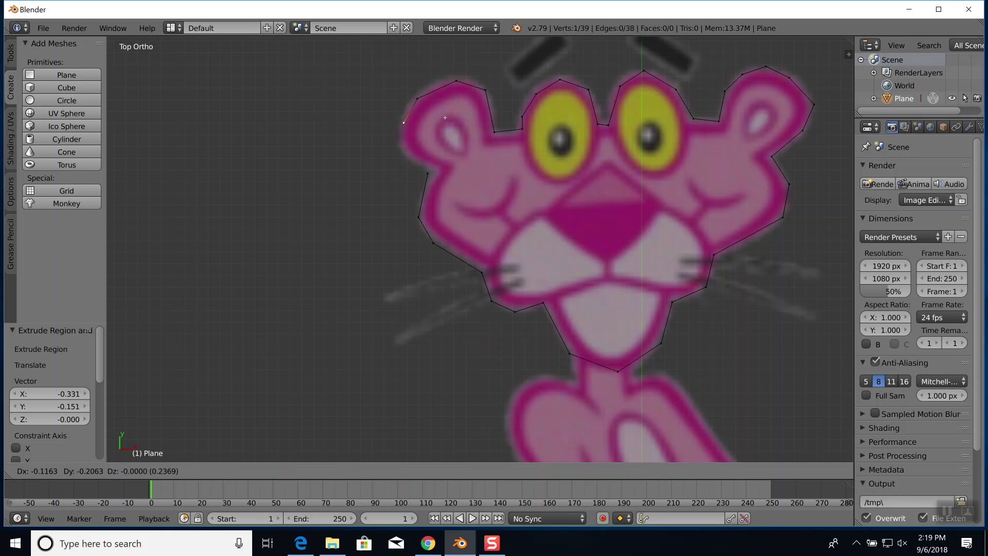
click(445, 117)
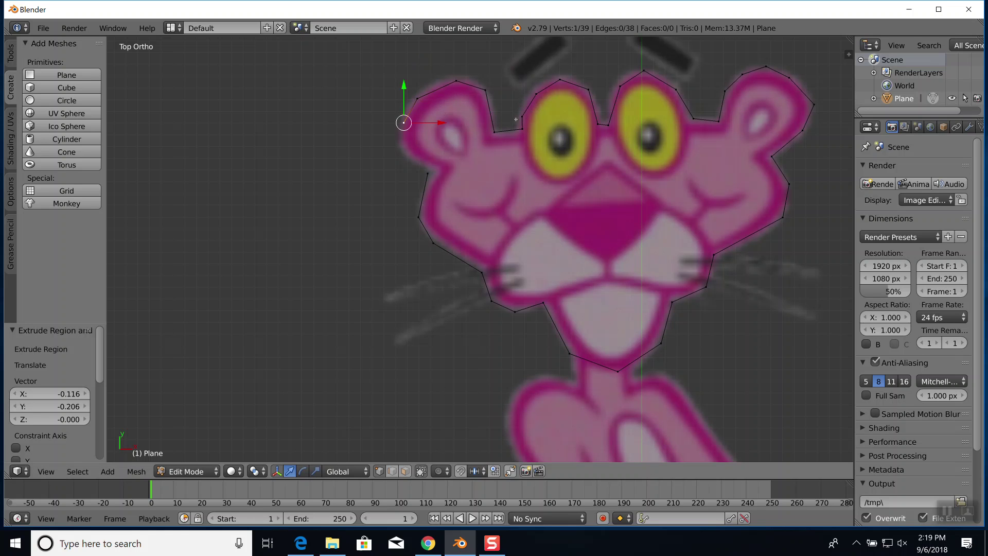
key(e)
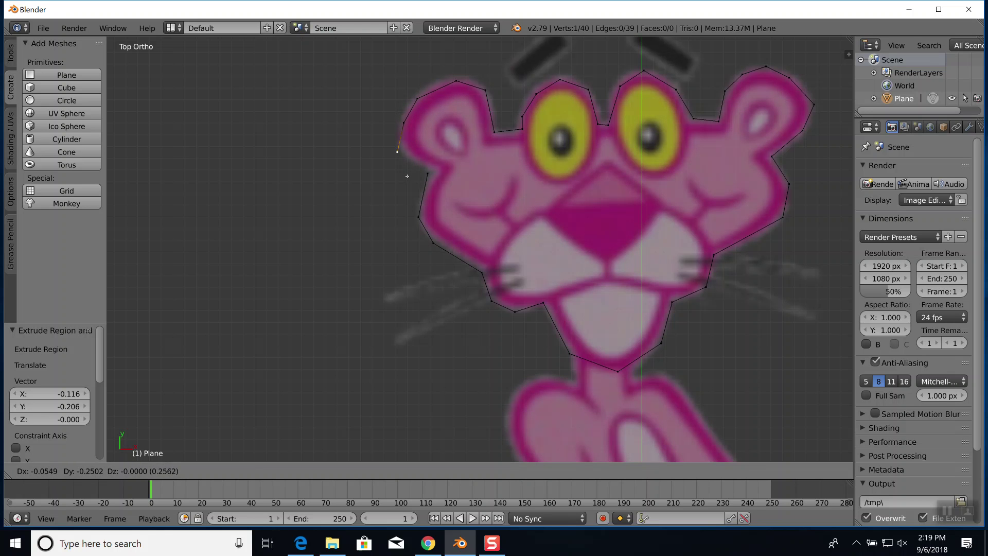
click(409, 173)
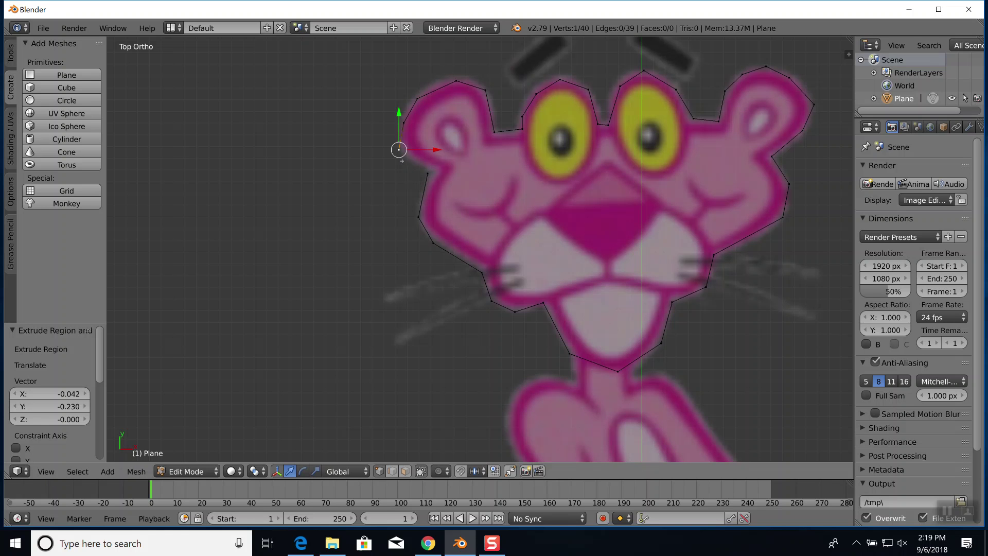
- Close the outline with an edge between its last and first vertices and fill the whole loop with a face
shift+right_click(429, 174)
key(f)
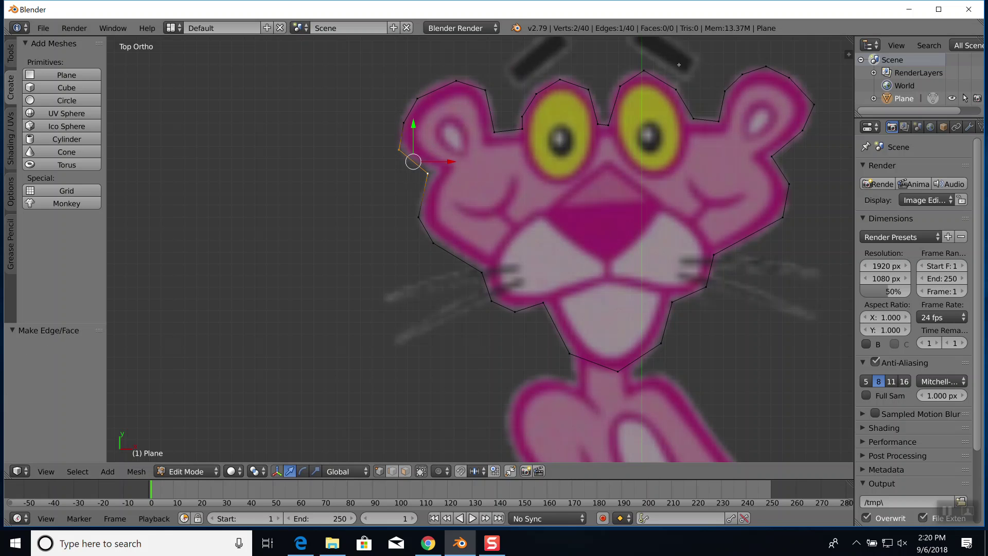
key(a)
key(a)
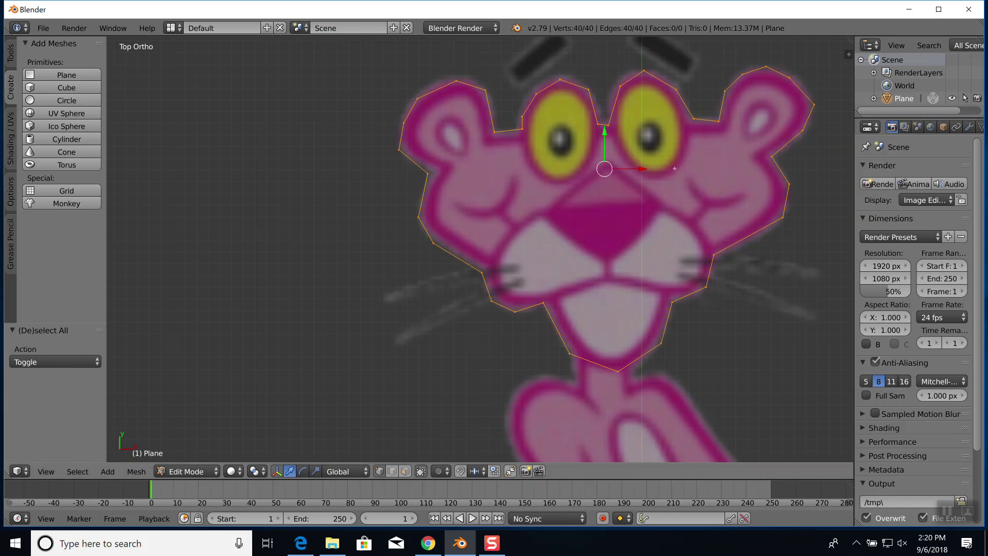
key(f)
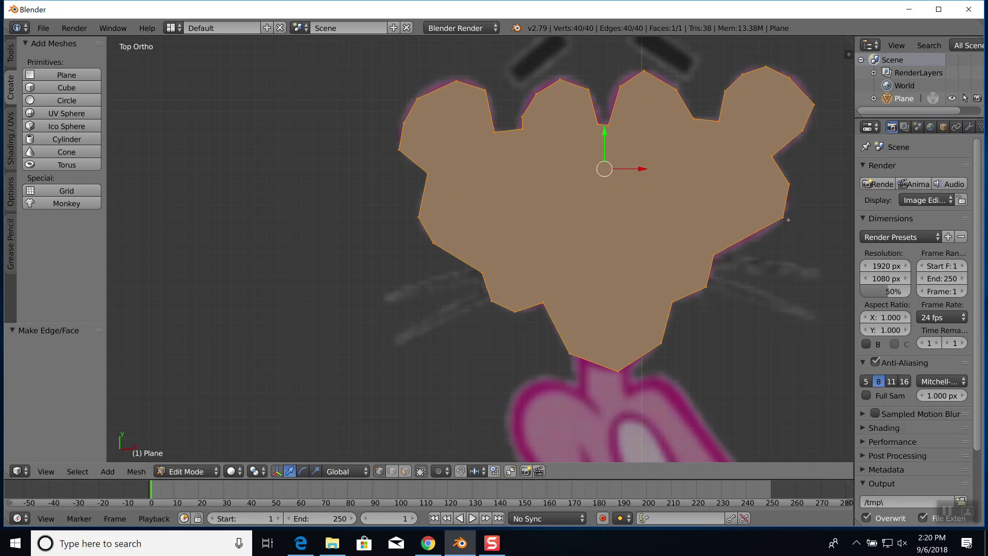
- Apply Smooth Vertex three times to all vertices of the filled head shape
middle_drag(788, 220, 712, 203)
scroll(768, 220, down, 6)
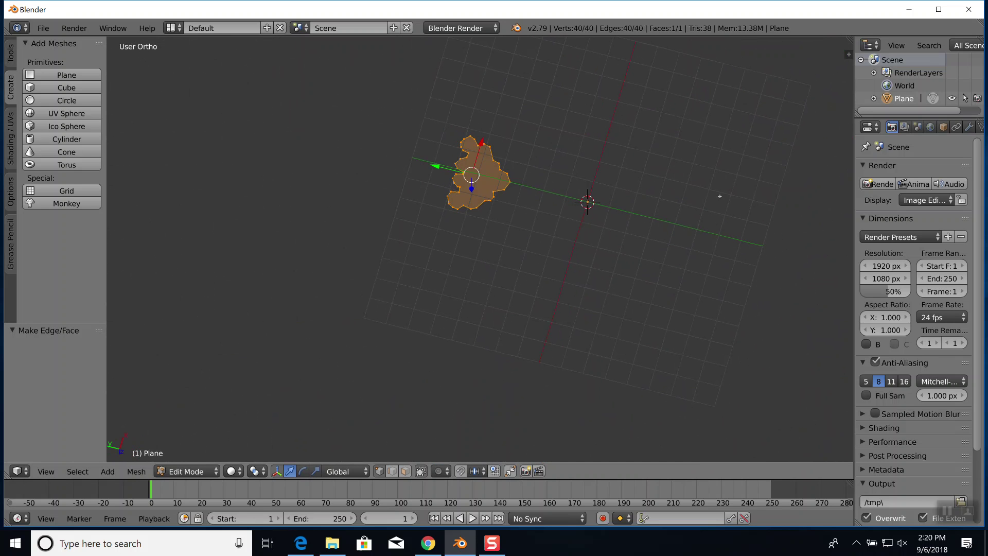
middle_drag(710, 178, 707, 211)
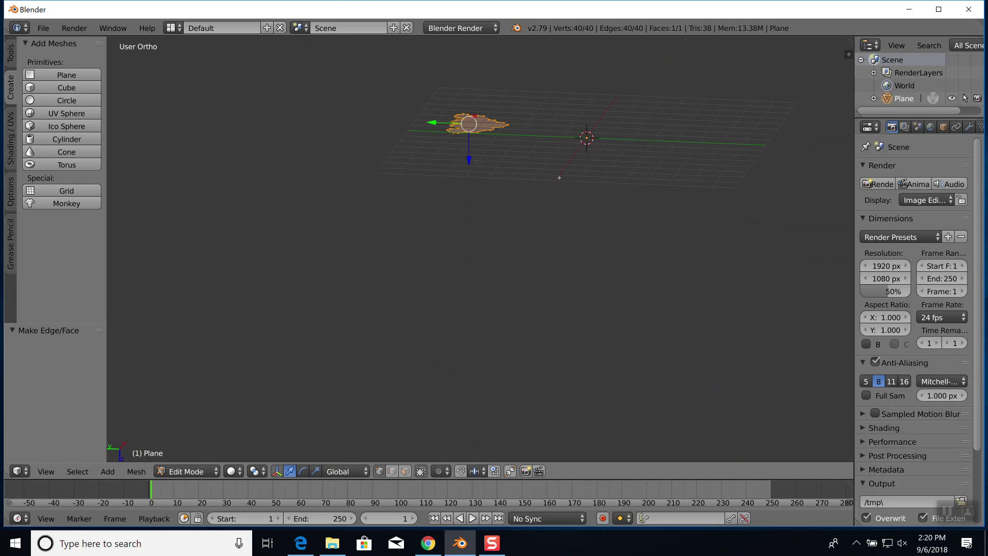
shift+middle_drag(597, 161, 559, 269)
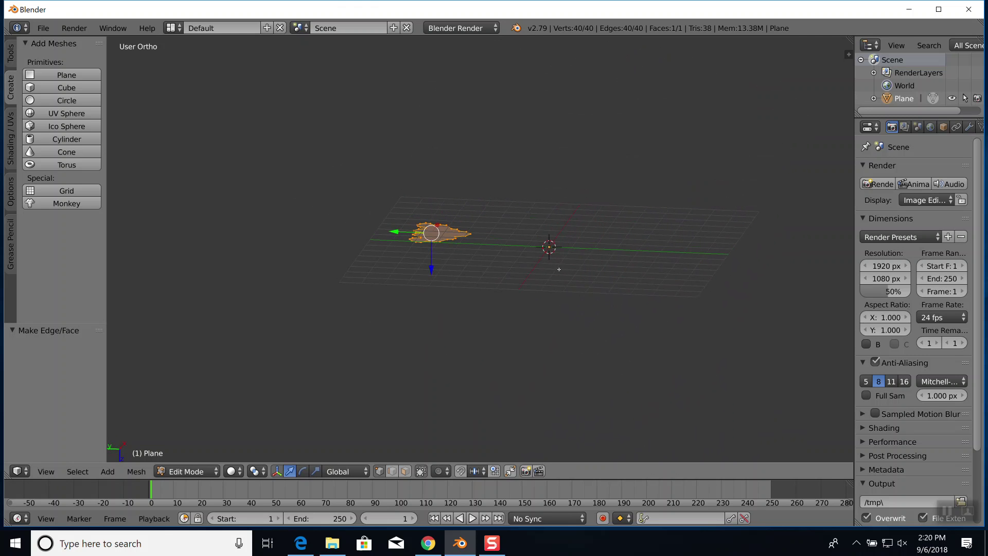
scroll(562, 261, up, 7)
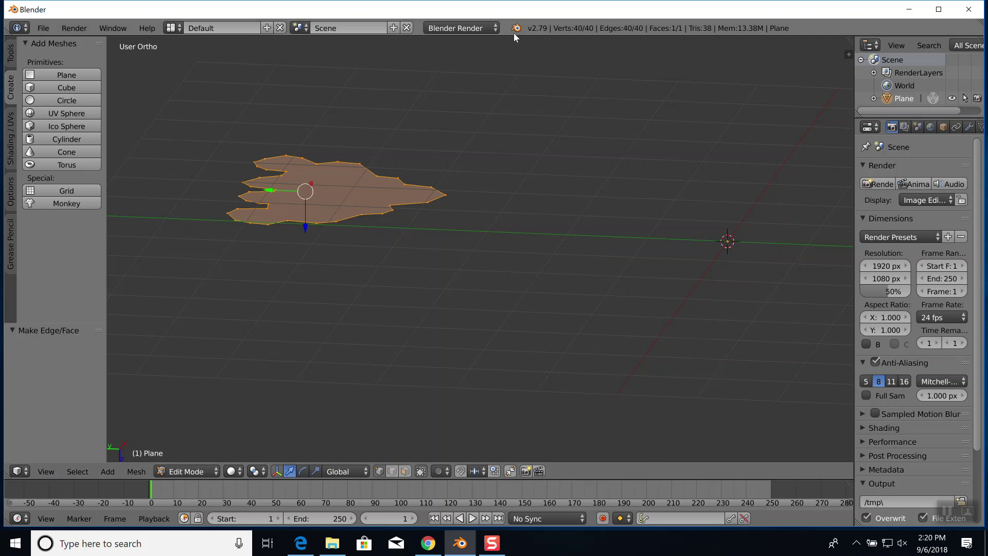
middle_drag(521, 175, 512, 217)
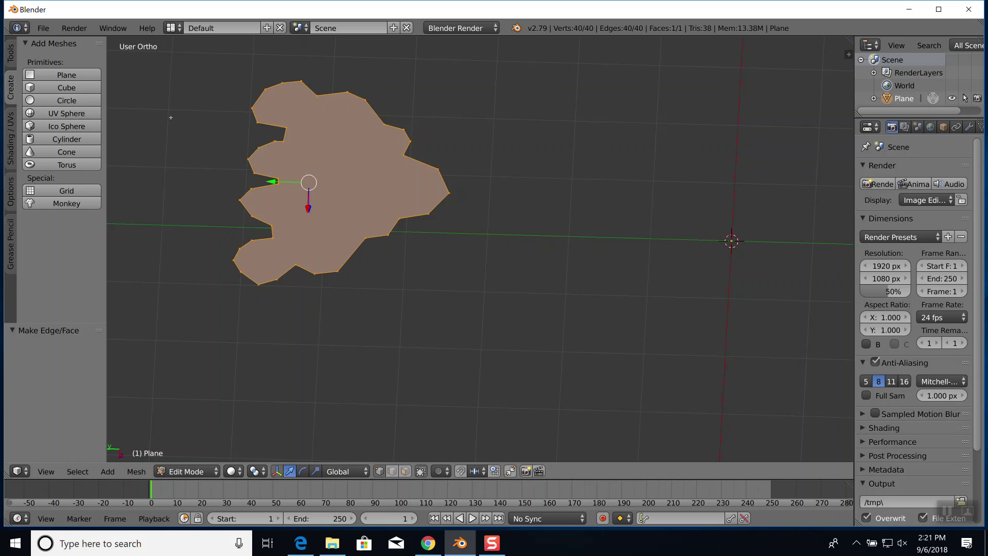
click(11, 58)
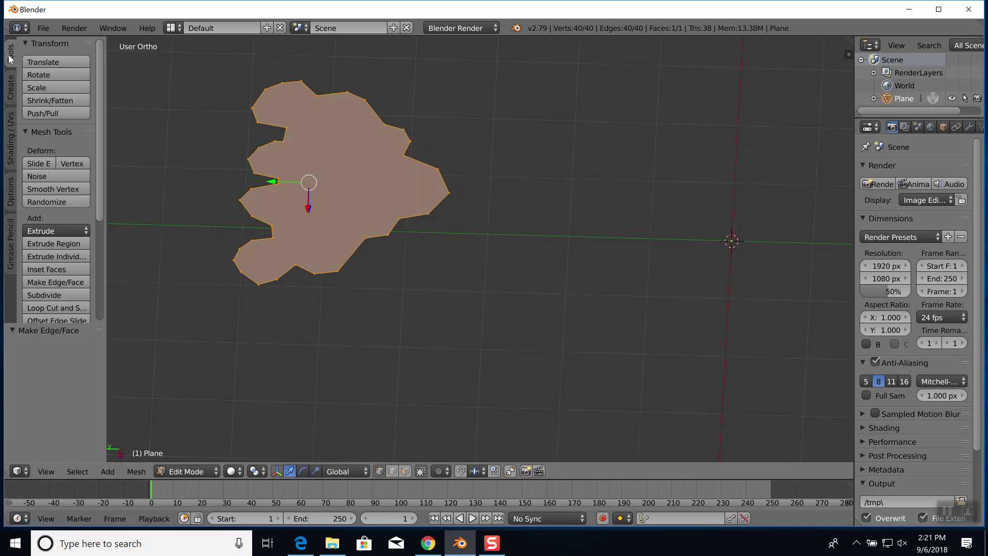
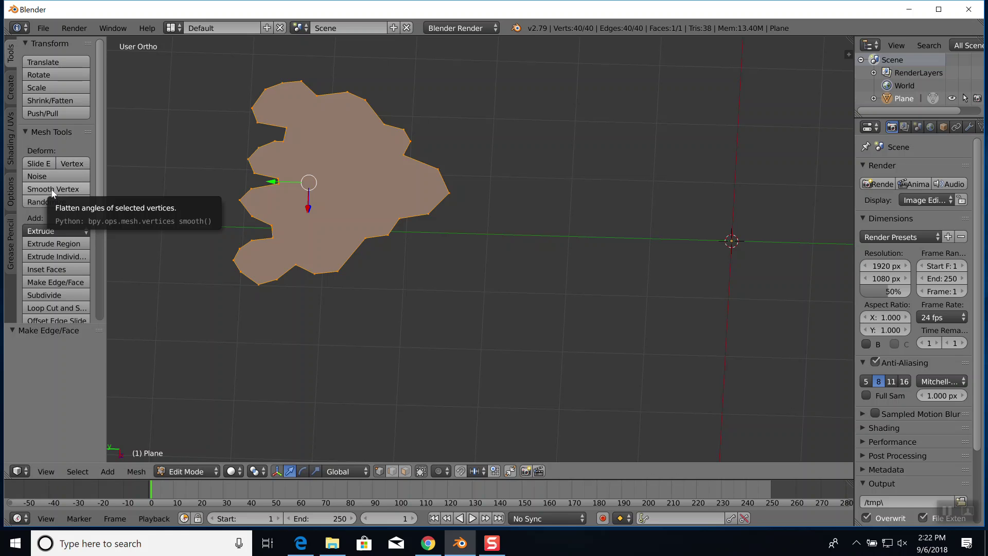
click(53, 189)
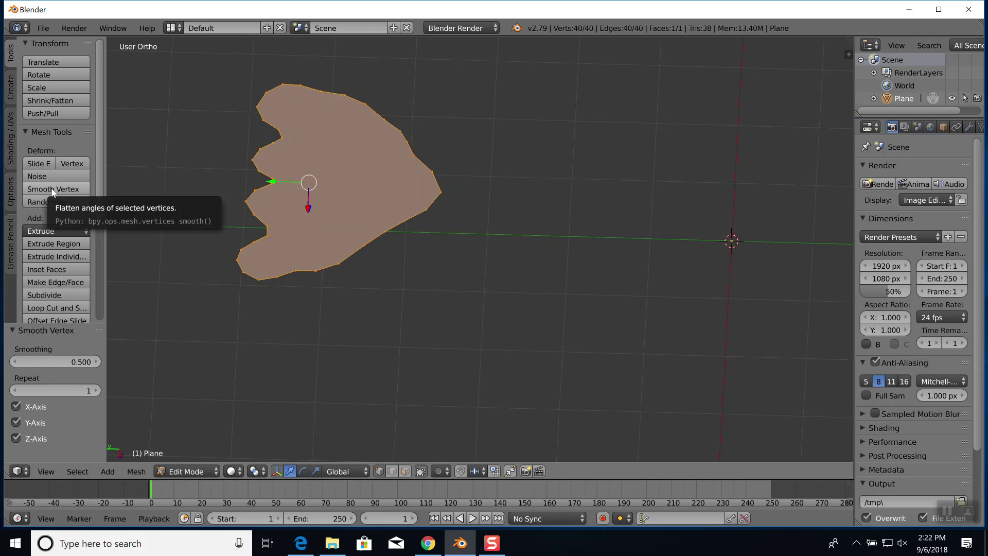
click(53, 189)
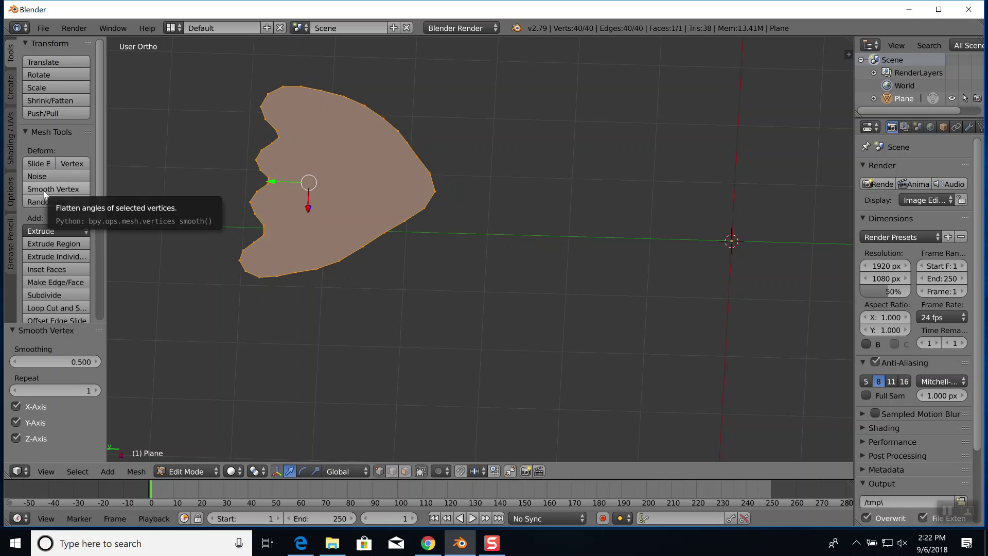
click(45, 193)
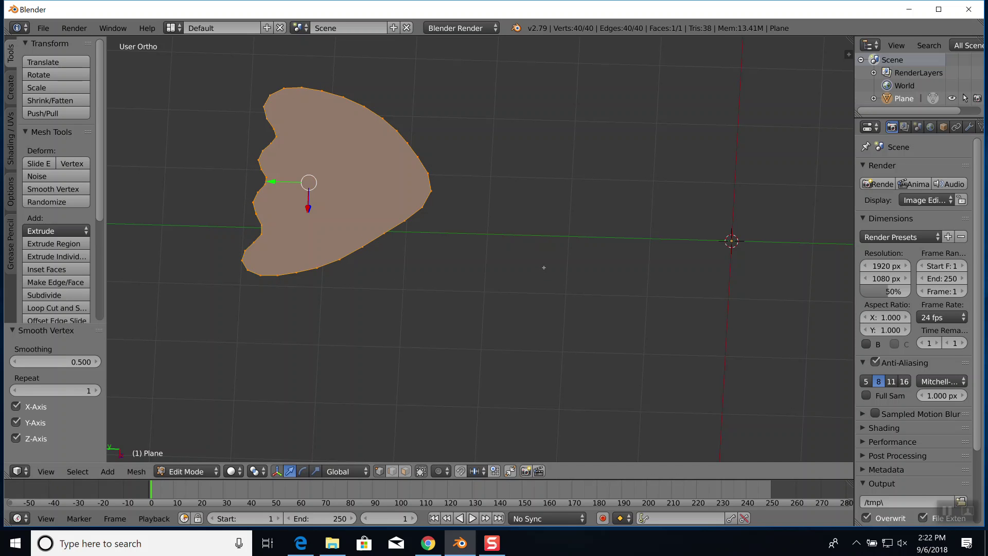
- Return to the top view and try to apply the Noise deformation to the head mesh
key(KP_7)
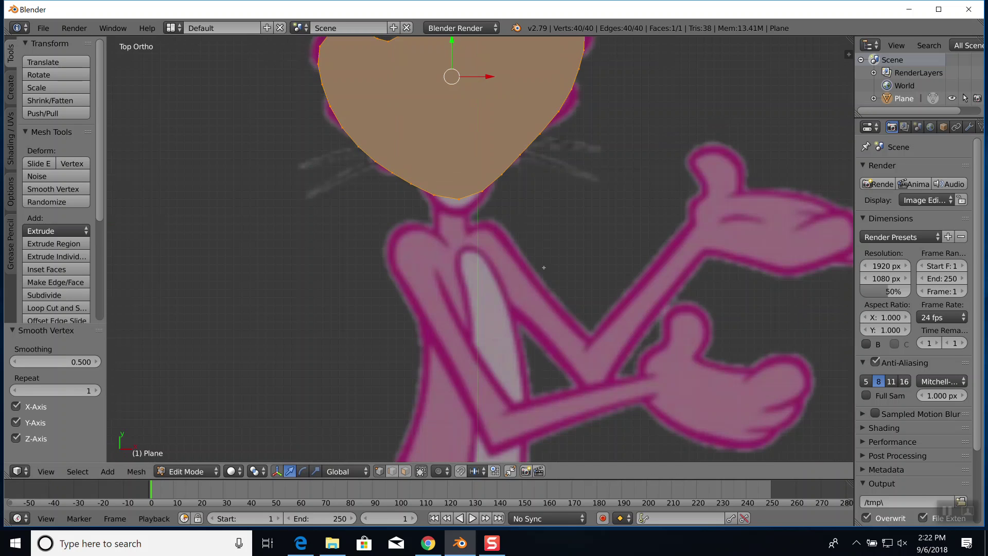
scroll(556, 268, up, 1)
scroll(546, 265, down, 3)
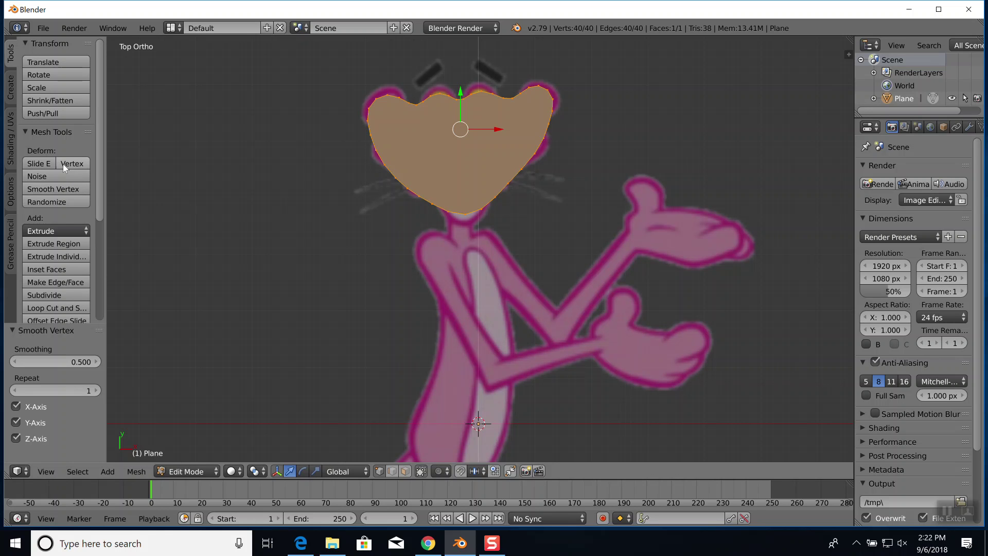
click(37, 177)
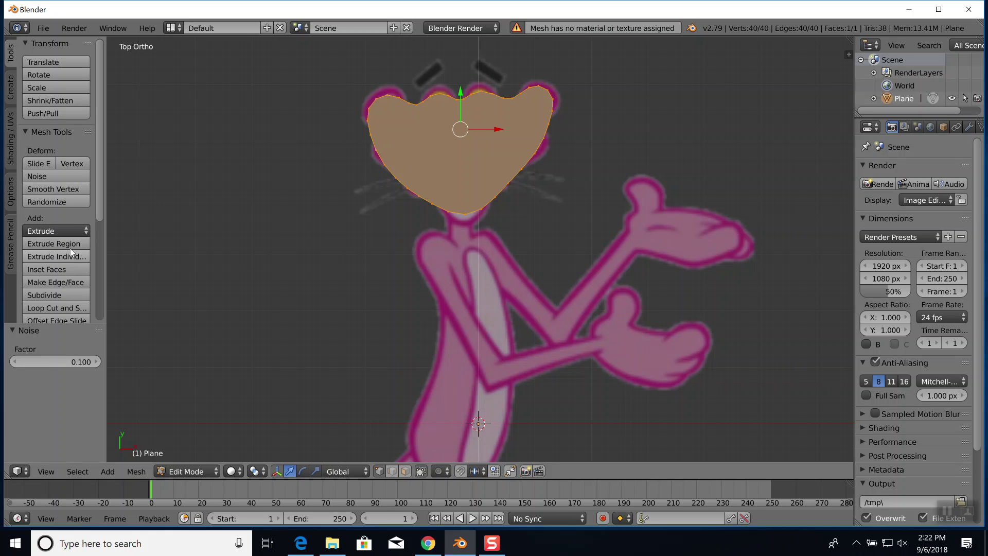
scroll(73, 261, down, 4)
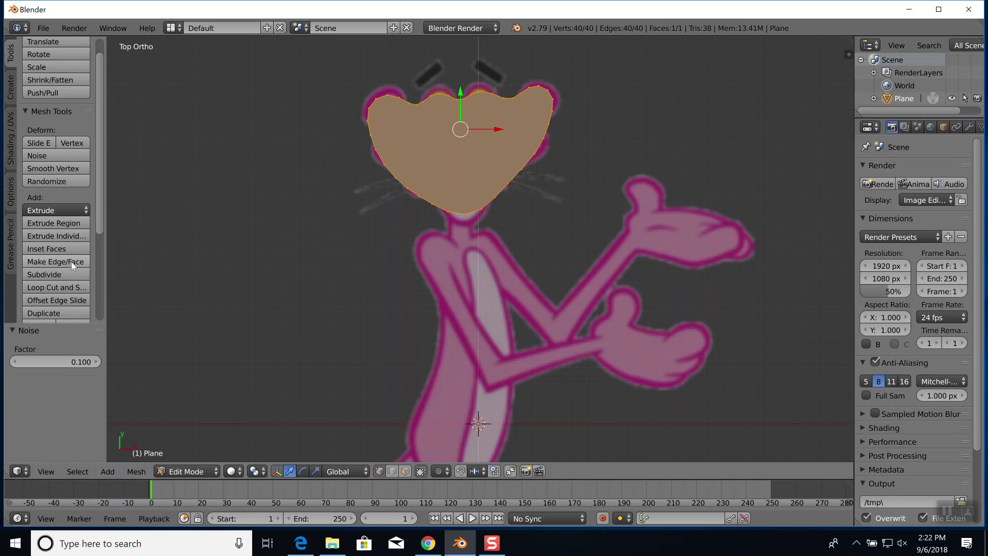
- Undo the deformations and the face fill on the head mesh, back to the closed outline of edges
scroll(68, 263, down, 2)
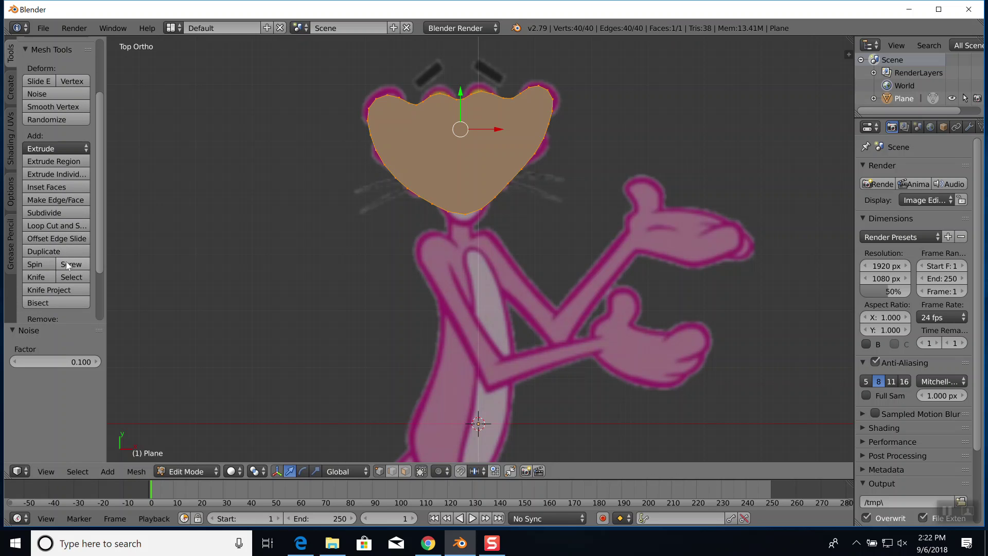
scroll(66, 265, up, 5)
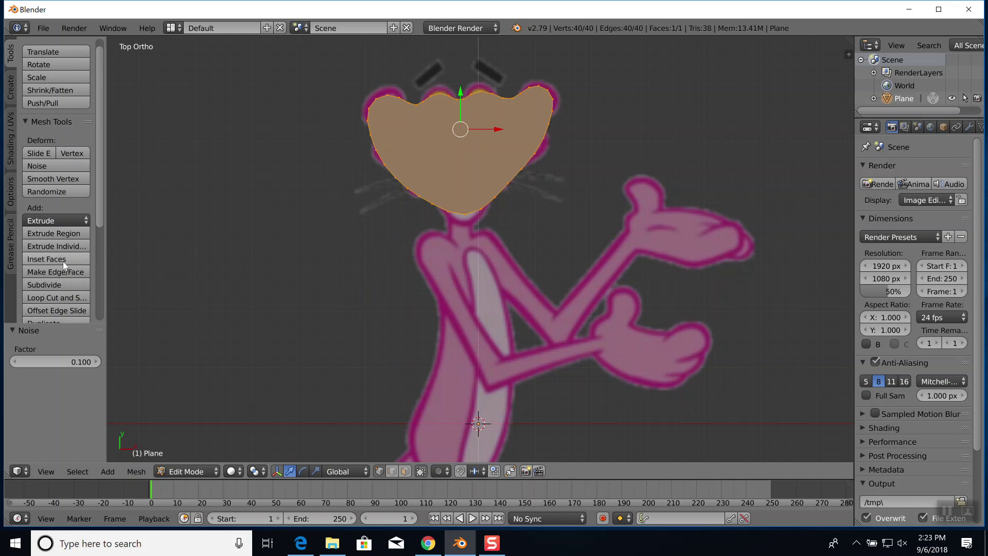
scroll(62, 259, up, 1)
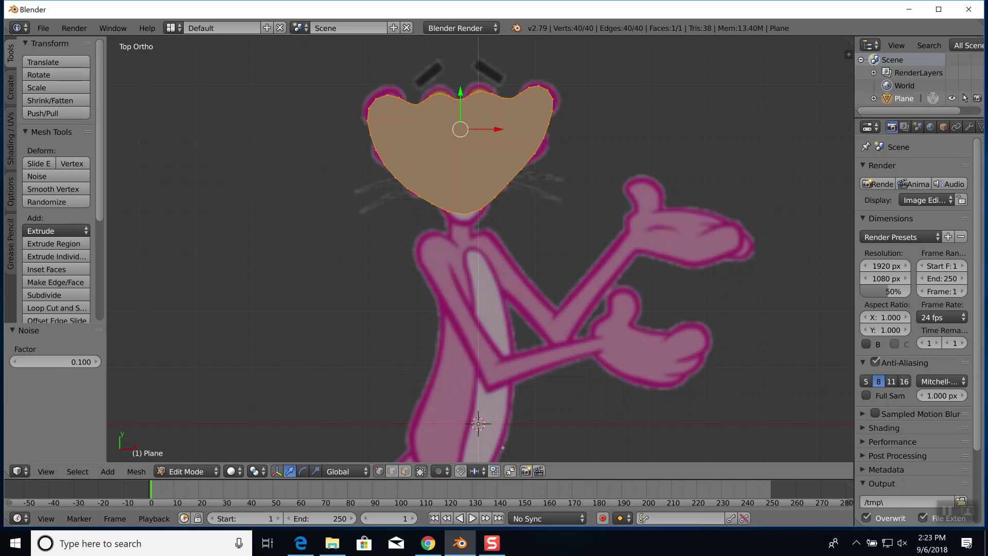
key(ctrl+z)
key(ctrl+z)
key(ctrl+z)
key(ctrl+z)
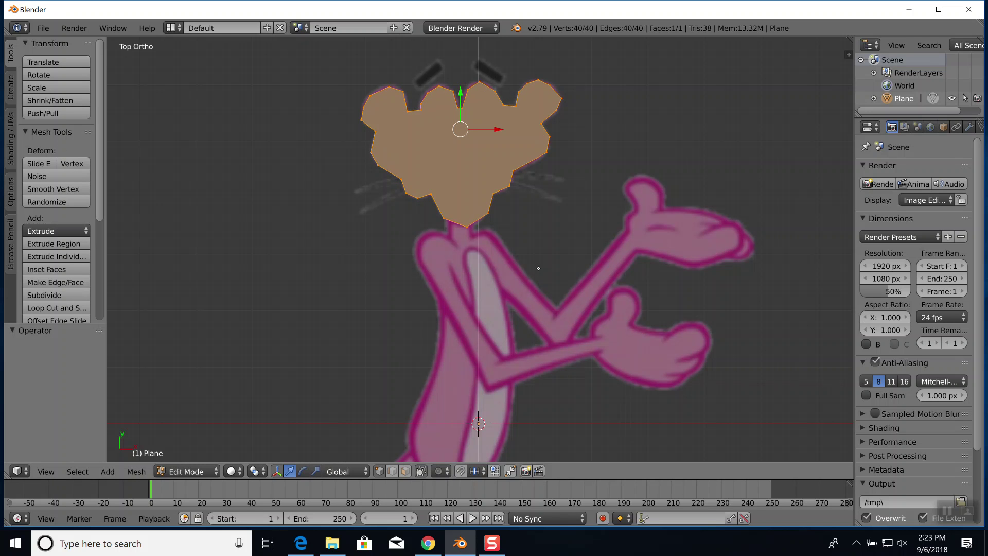
key(ctrl+z)
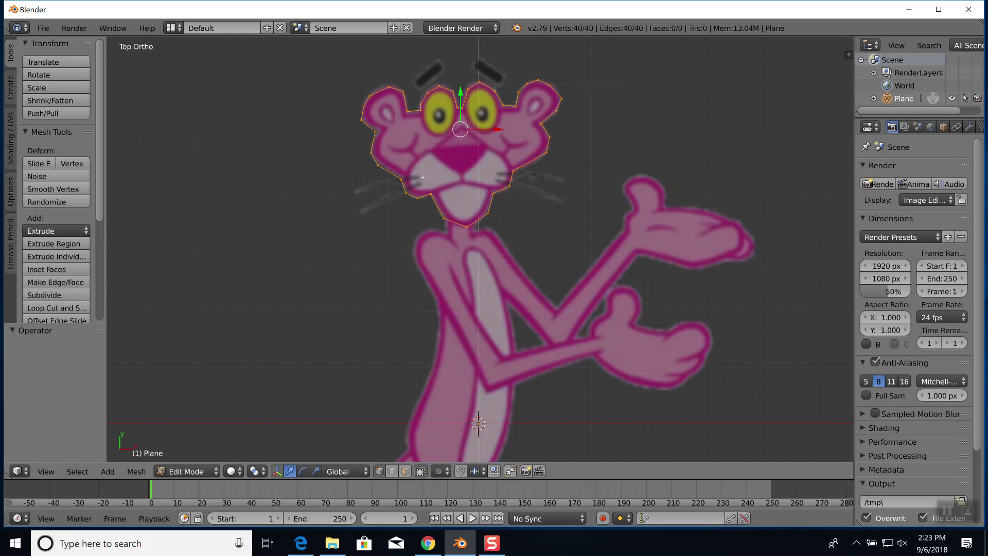
- Leave edit mode, convert the head outline from a mesh to a curve and deselect it
key(Tab)
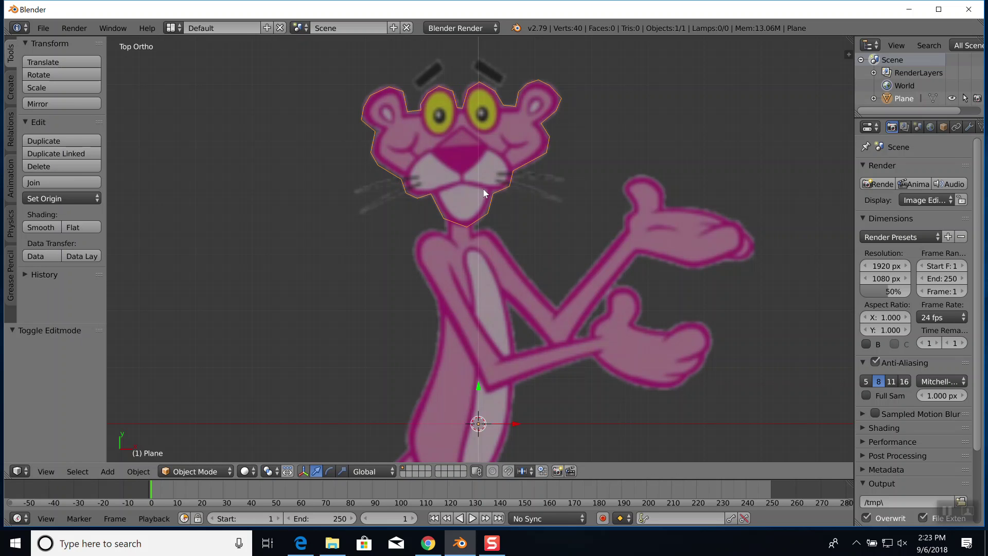
key(alt+c)
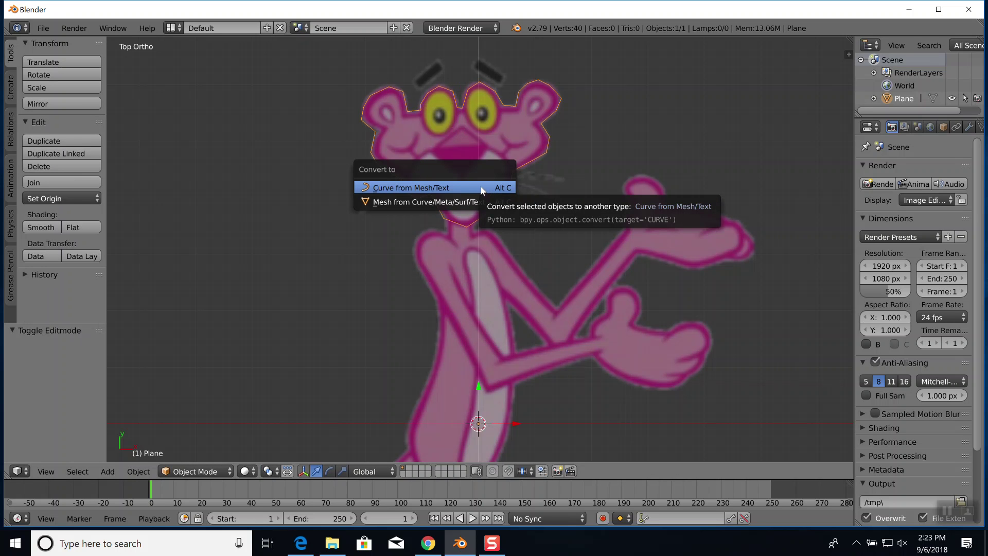
click(441, 188)
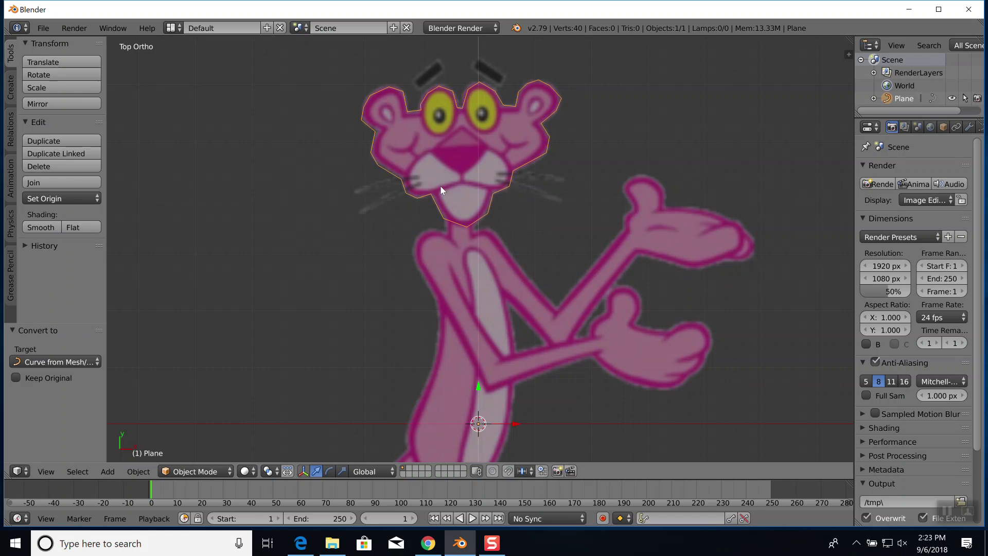
key(a)
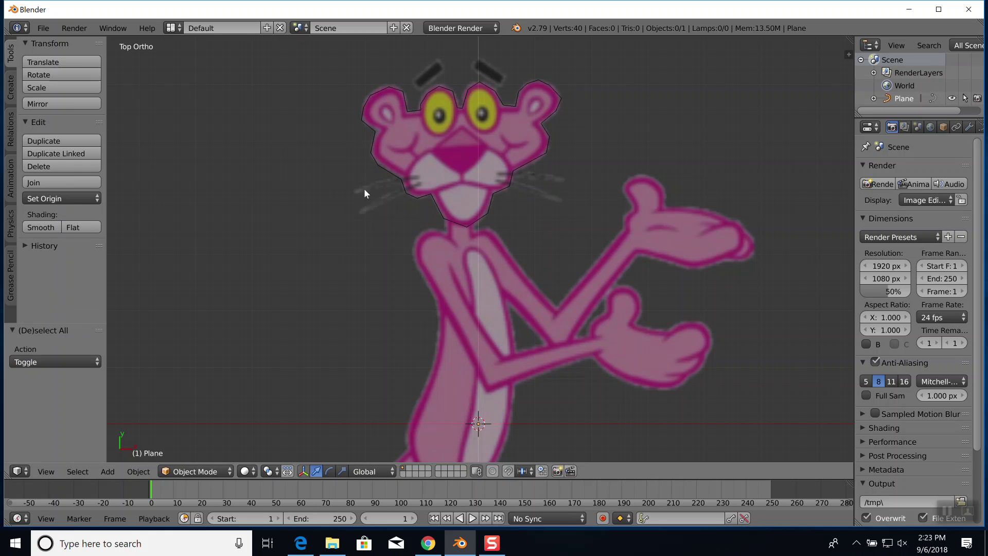
- Add a cube beside the left-hand whiskers and scale it down to about 0.147
click(382, 189)
click(12, 83)
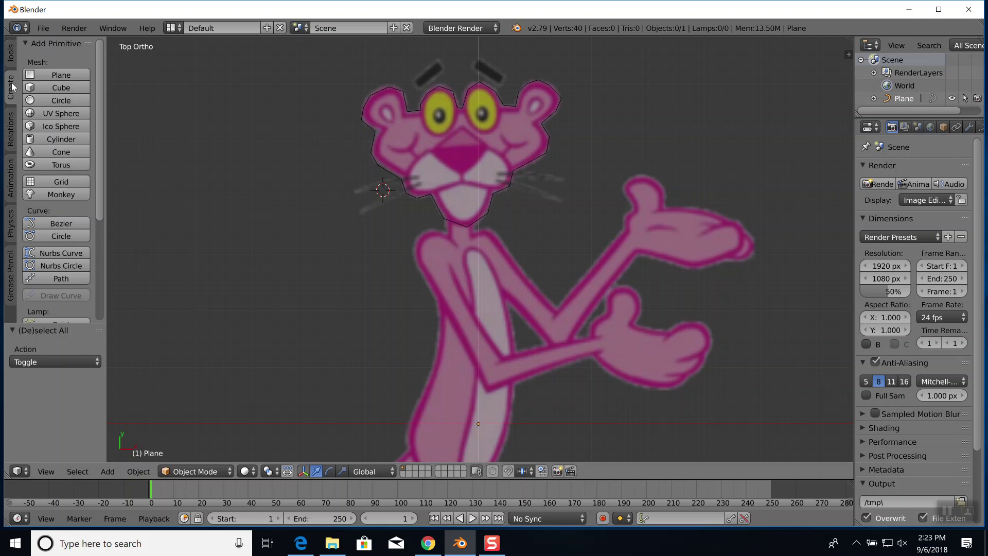
click(60, 88)
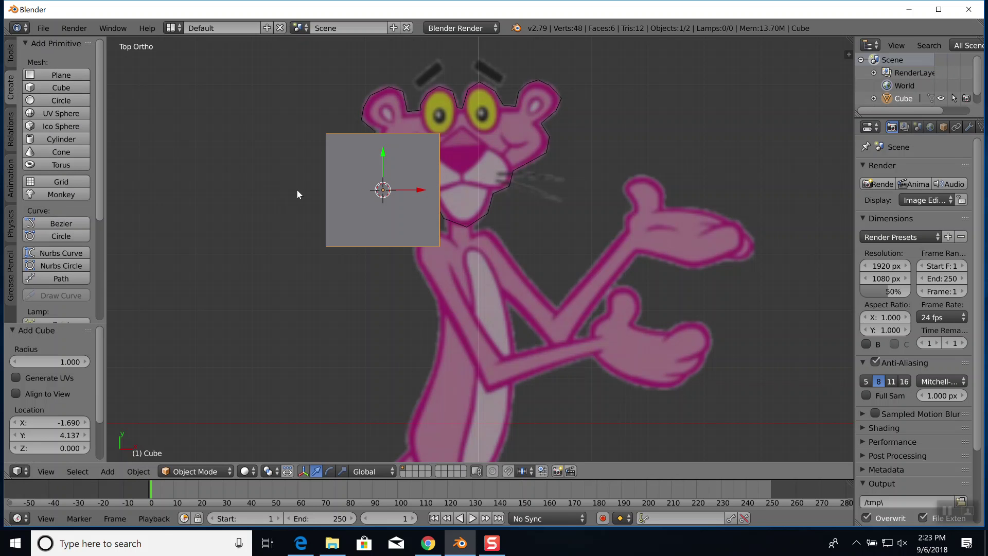
key(s)
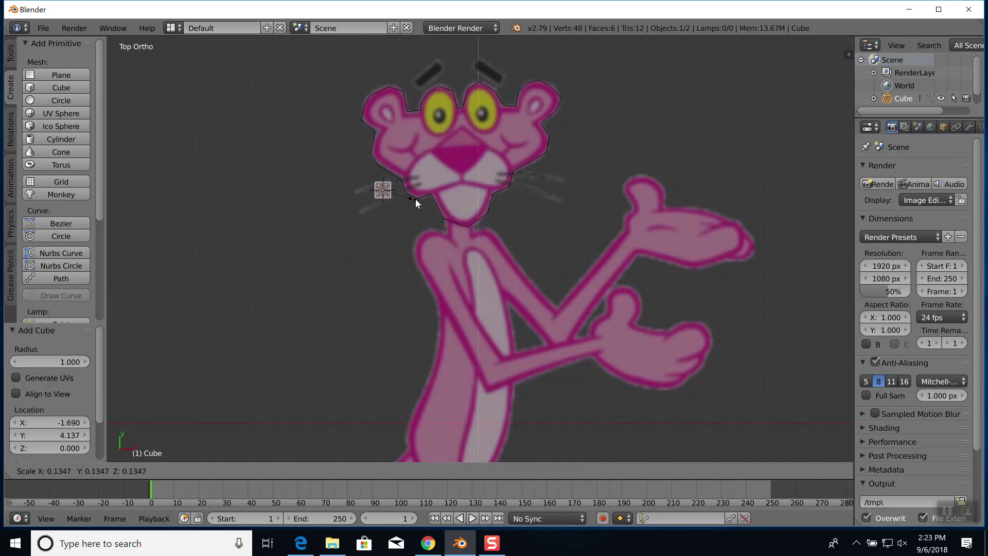
click(415, 199)
- Add the head curve to the cube selection and parent the cube to the curve with Follow Path
shift+right_click(414, 195)
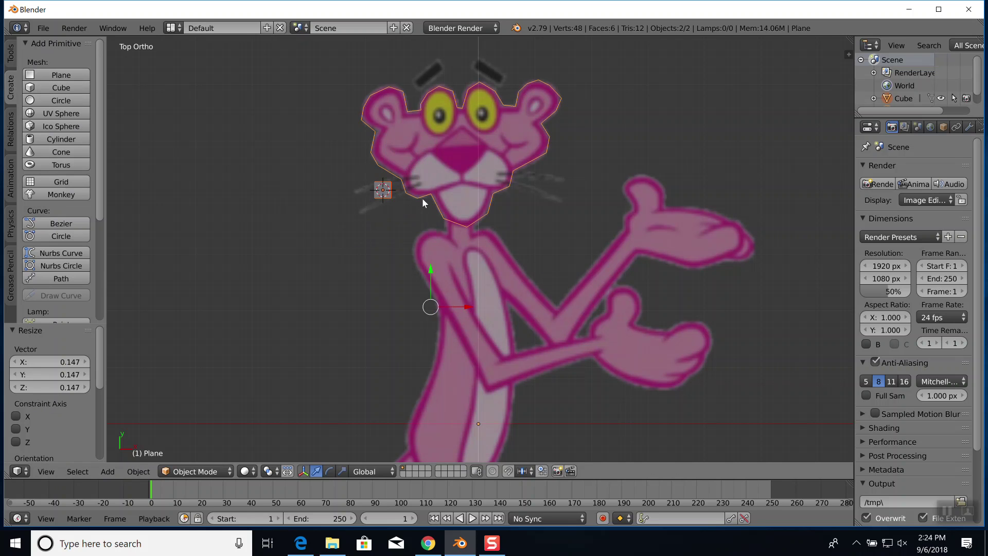
key(ctrl+p)
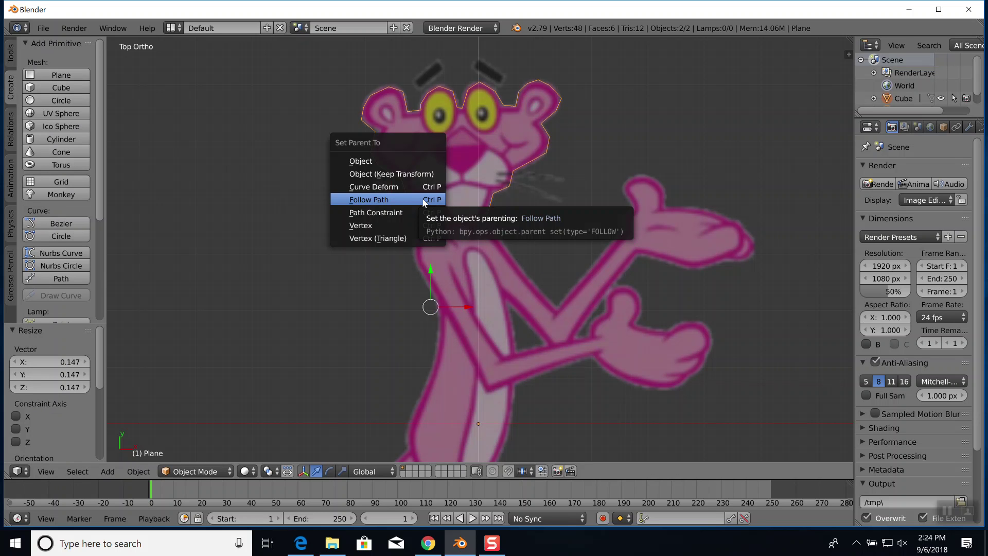
click(400, 200)
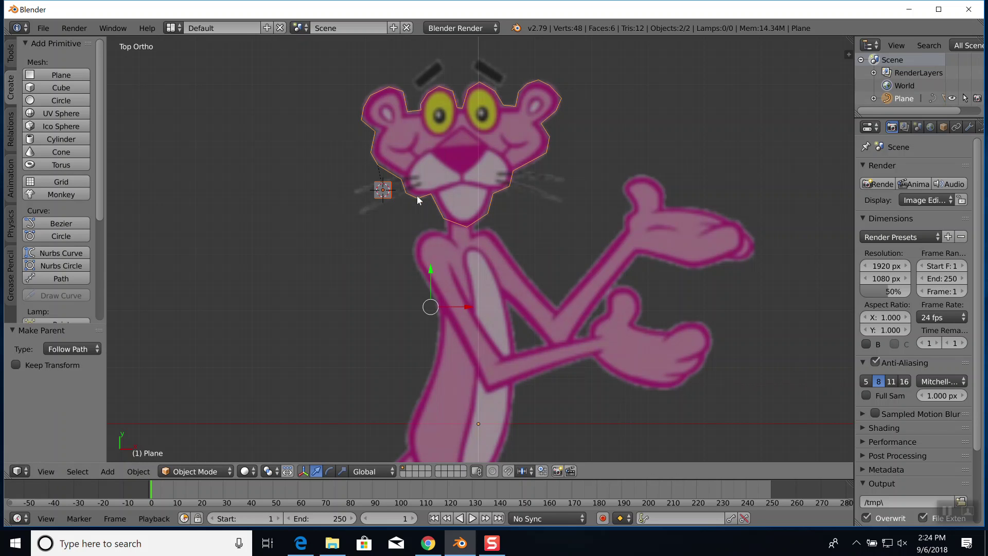
- Play the animation to check how the cube travels around the head curve, and stop it
key(alt+a)
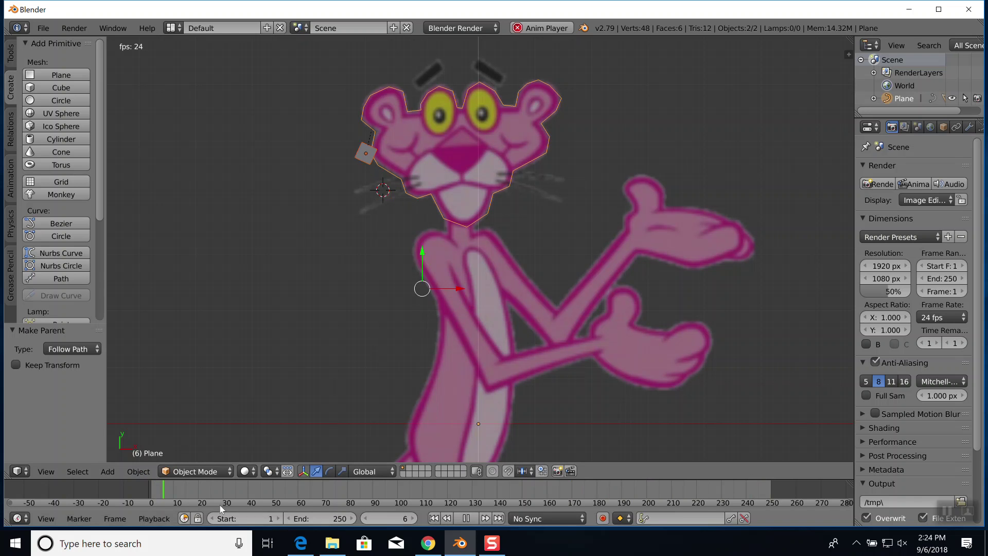
click(467, 517)
scroll(486, 290, up, 2)
scroll(486, 290, up, 1)
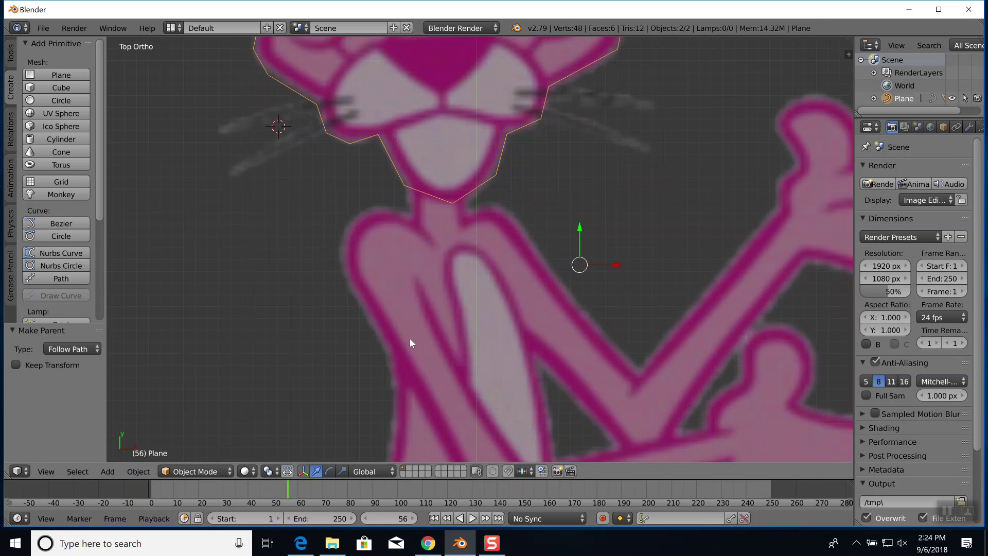
- Go to frame 6 and move only the cube onto the head curve just below the left-hand ear
click(163, 492)
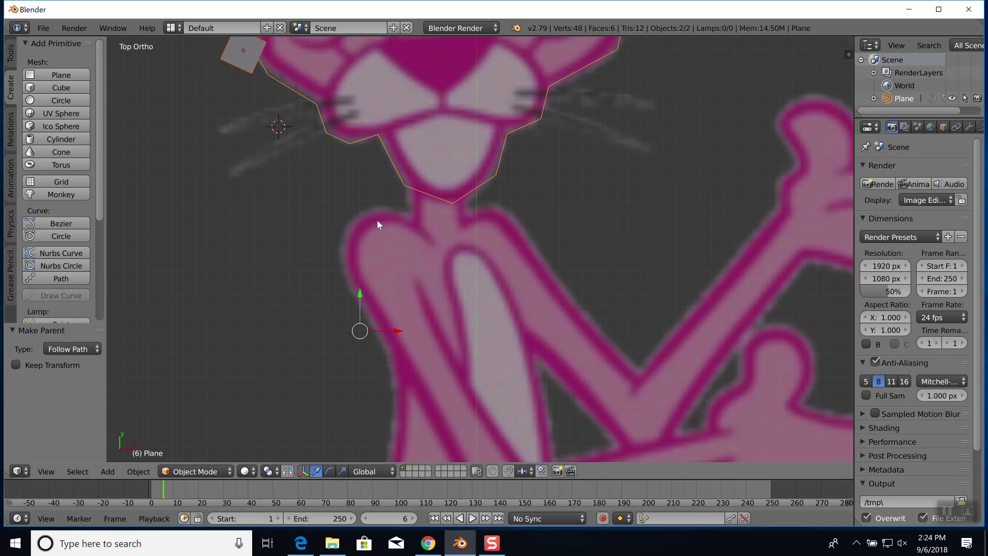
shift+middle_drag(400, 187, 432, 289)
shift+right_click(328, 209)
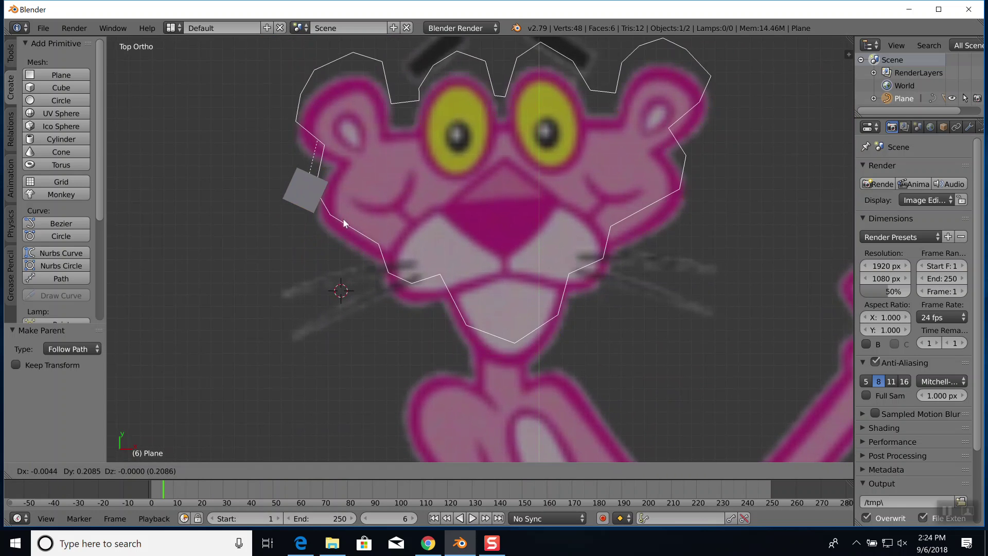
shift+right_click(344, 221)
right_click(309, 220)
key(g)
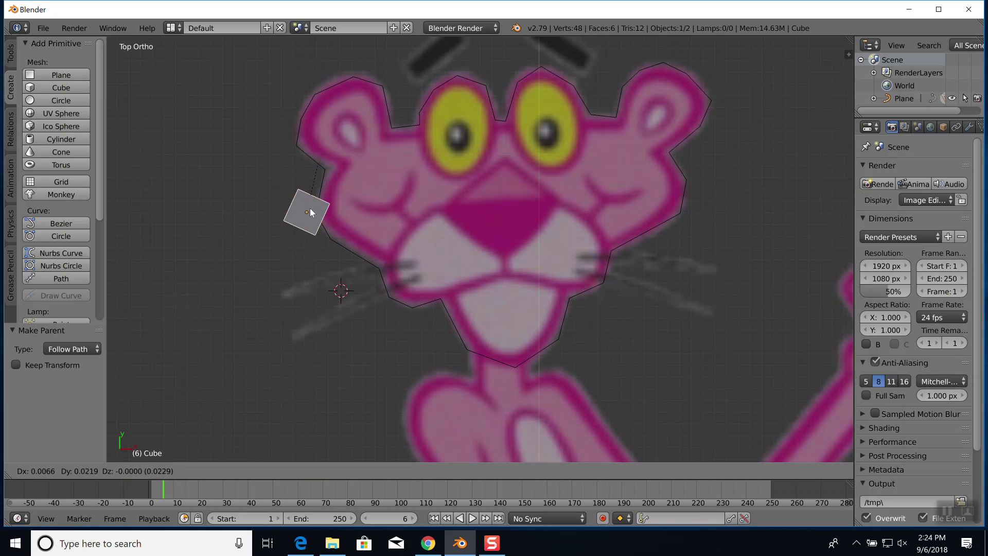
click(316, 166)
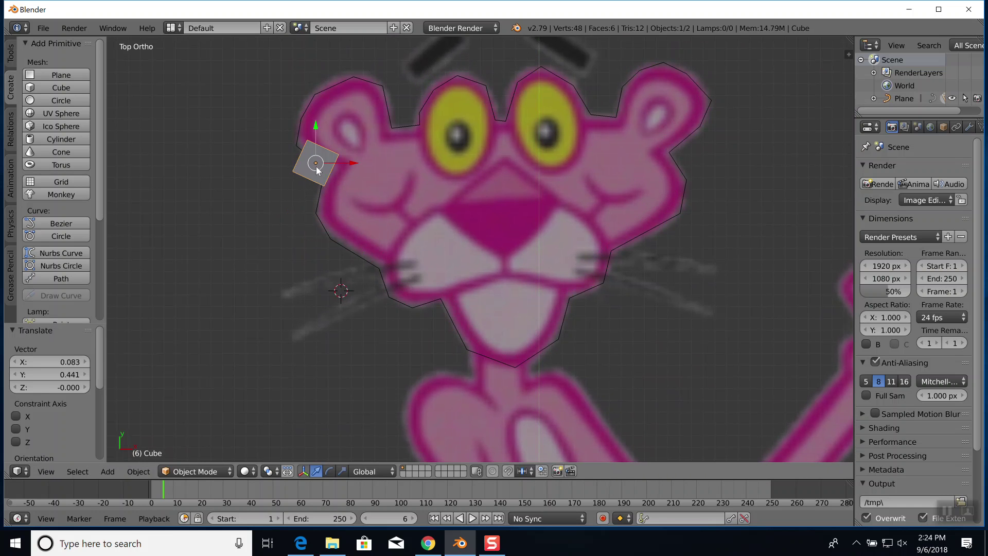
- Replay the animation to examine the repositioned cube's travel along the head outline, and stop it
scroll(559, 290, down, 2)
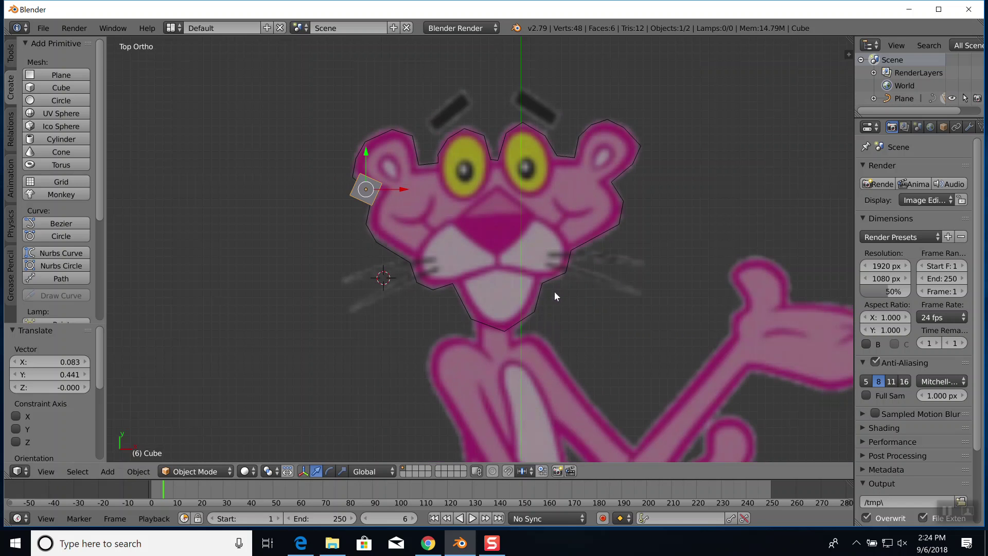
key(alt+a)
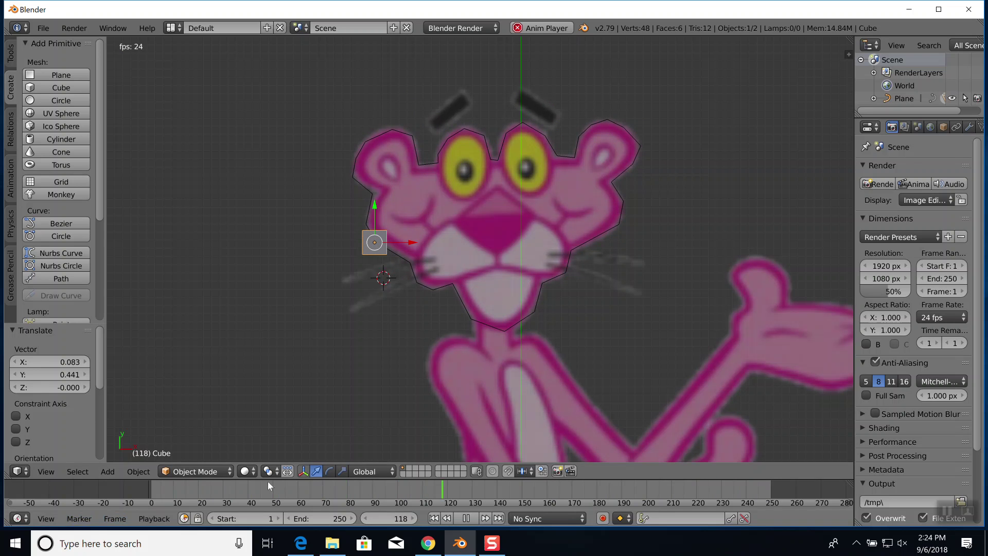
click(465, 518)
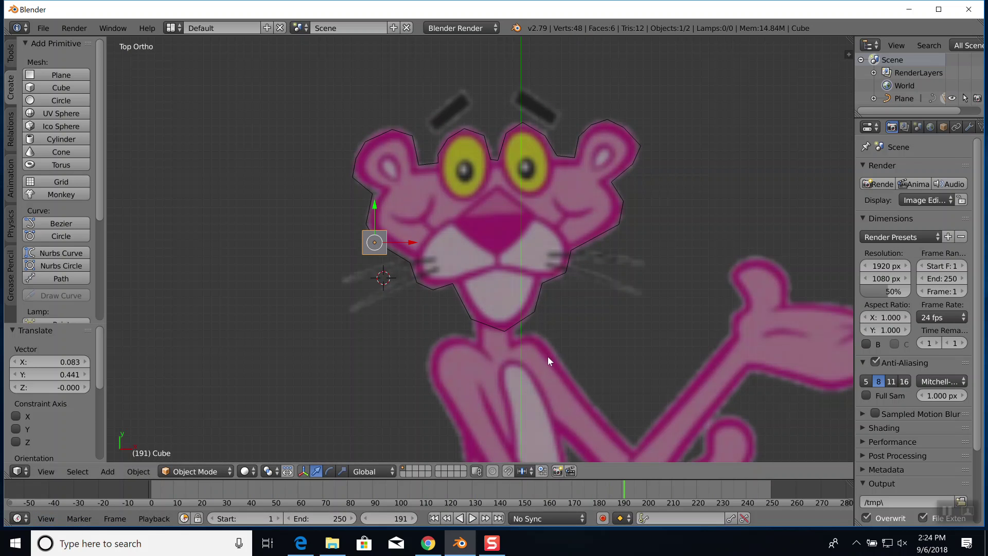
scroll(548, 357, up, 3)
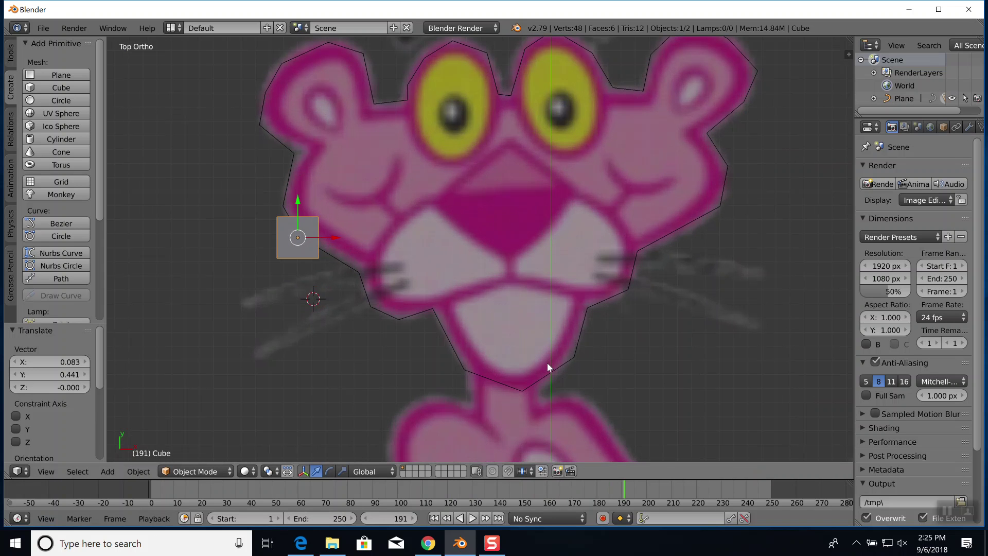
scroll(433, 213, down, 3)
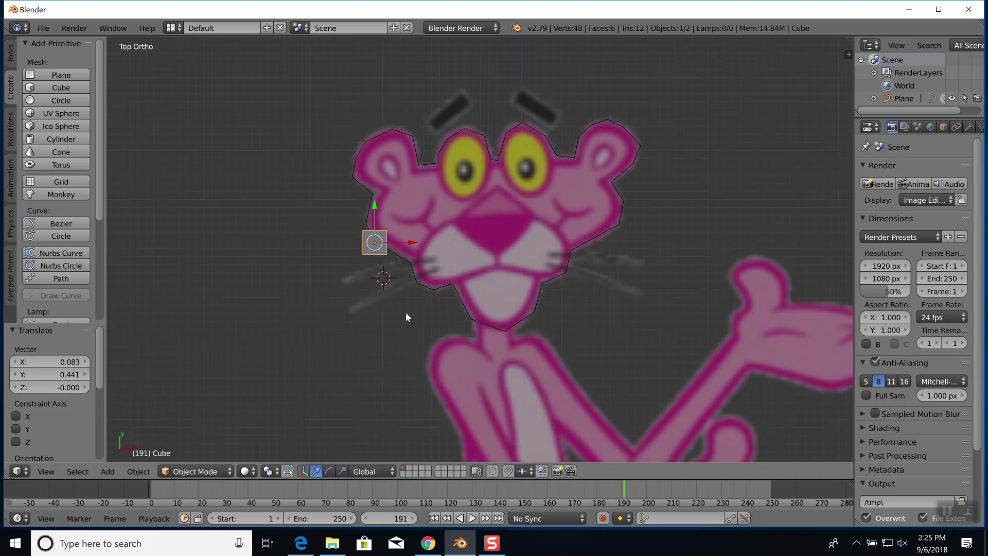
- Start a new file by reloading the start-up scene
click(45, 32)
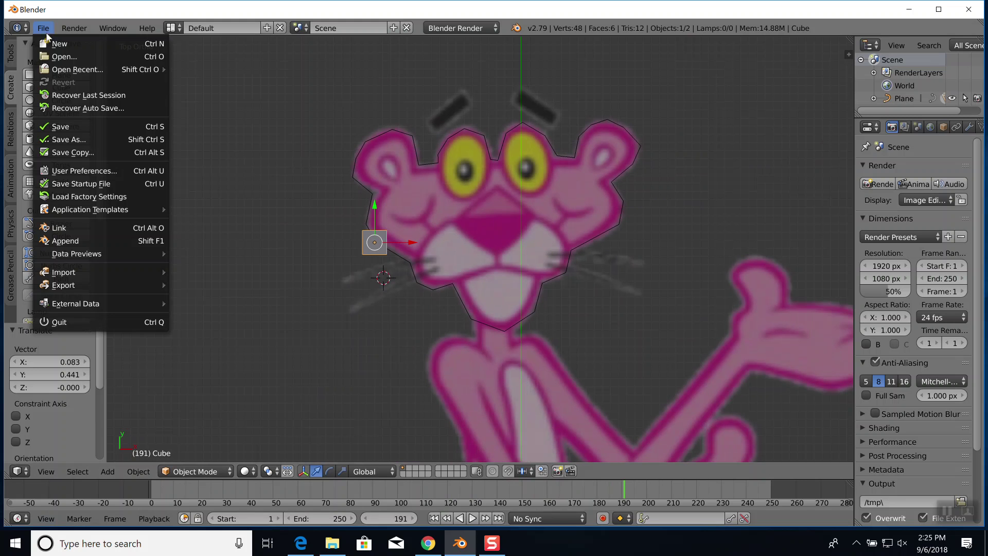
click(52, 44)
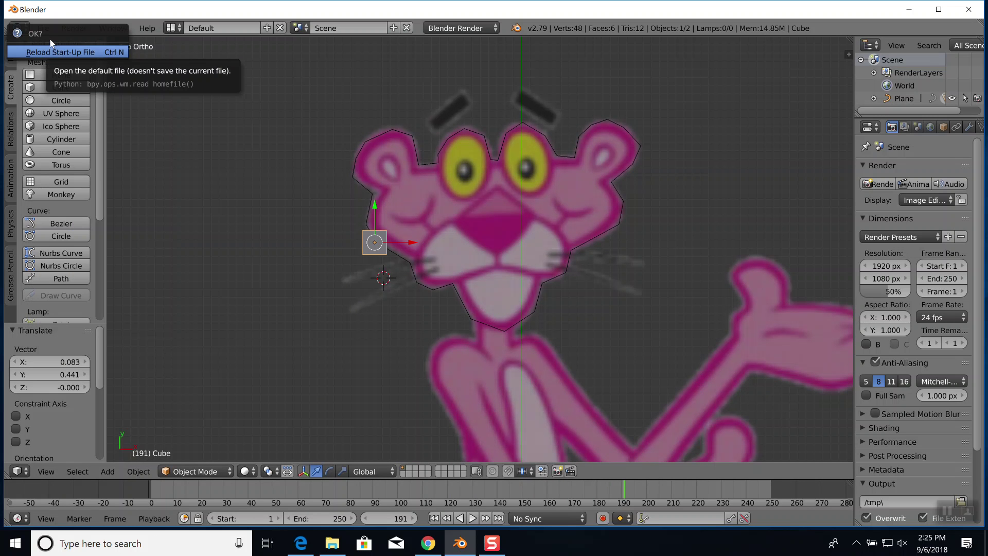
click(52, 48)
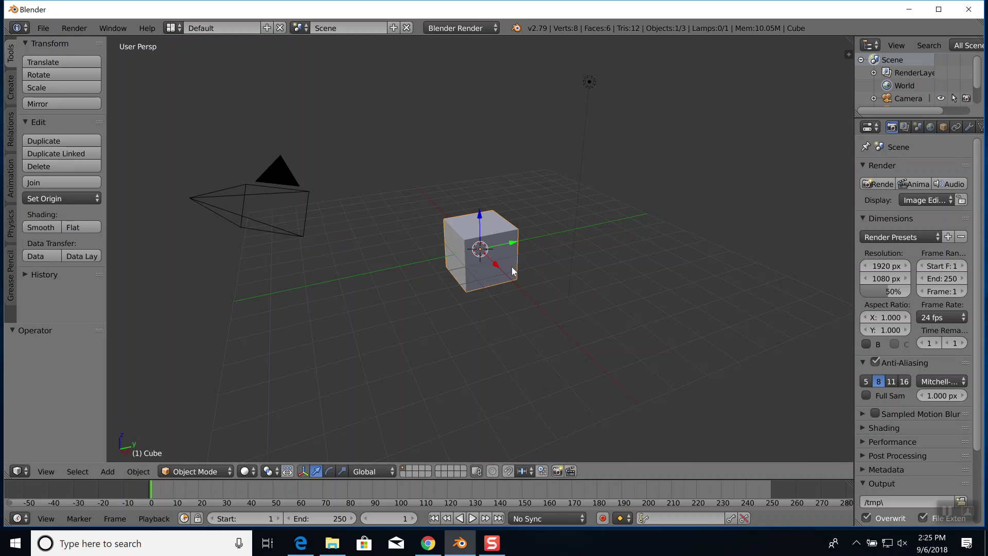
- Enter edit mode on the default cube and apply Spin twice with 9 steps and a 90° angle
scroll(512, 267, up, 5)
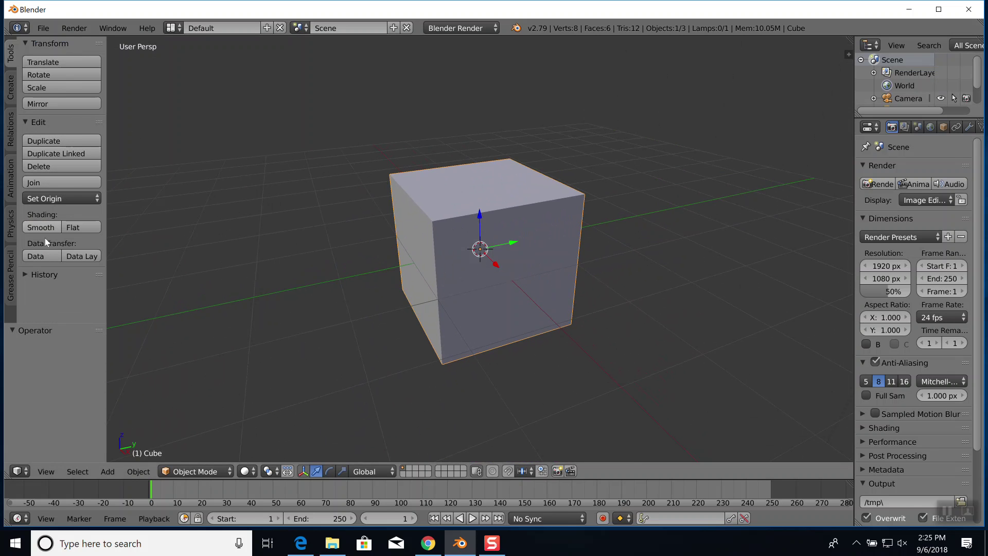
key(Tab)
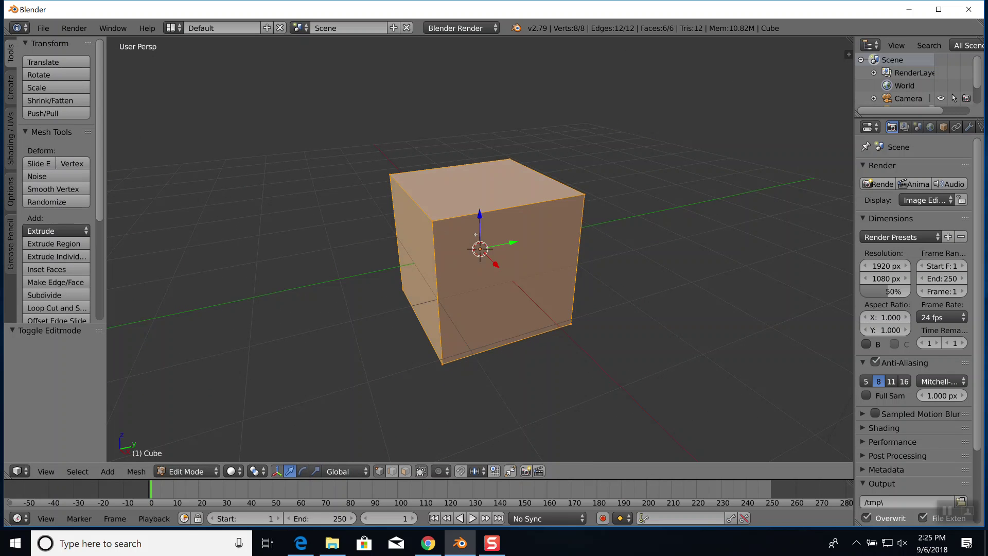
scroll(54, 230, down, 5)
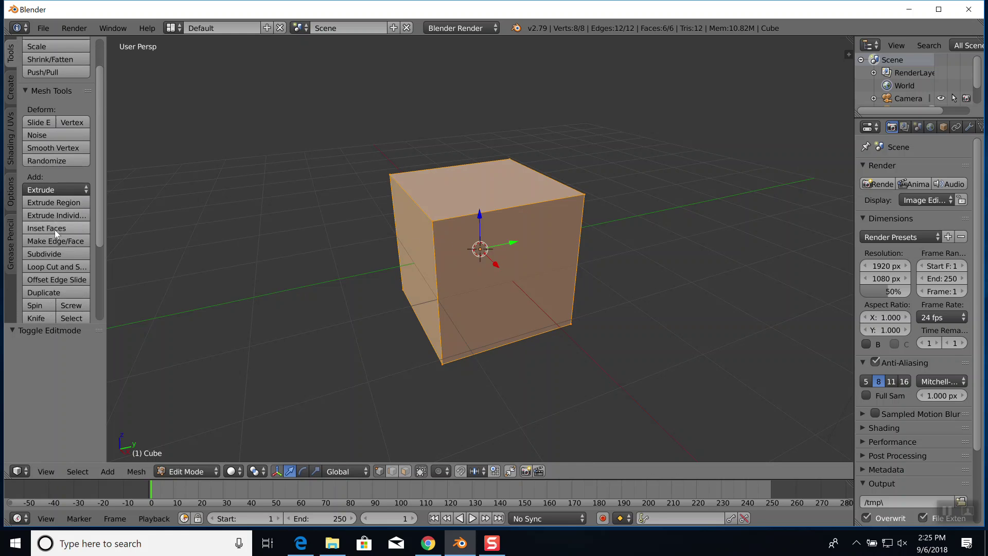
scroll(55, 230, down, 1)
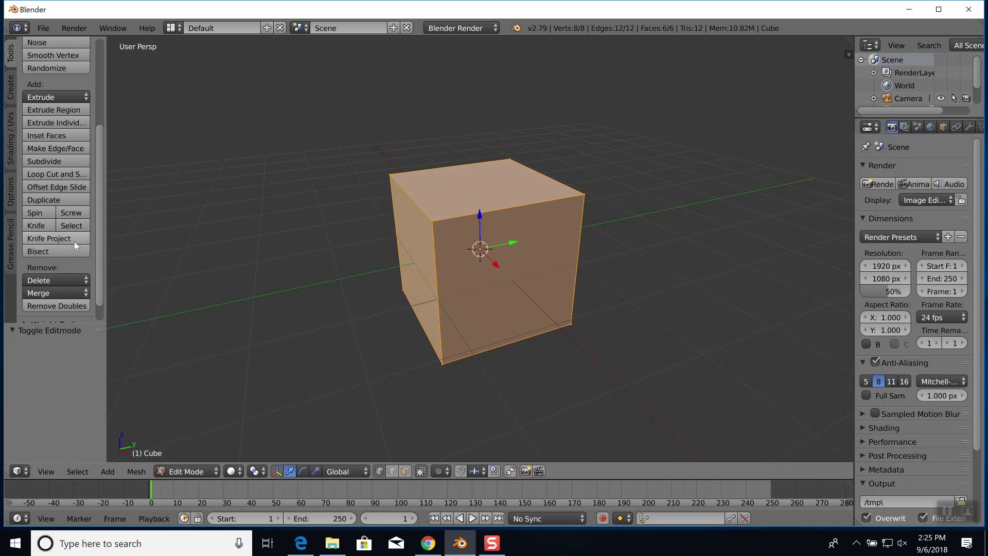
click(34, 213)
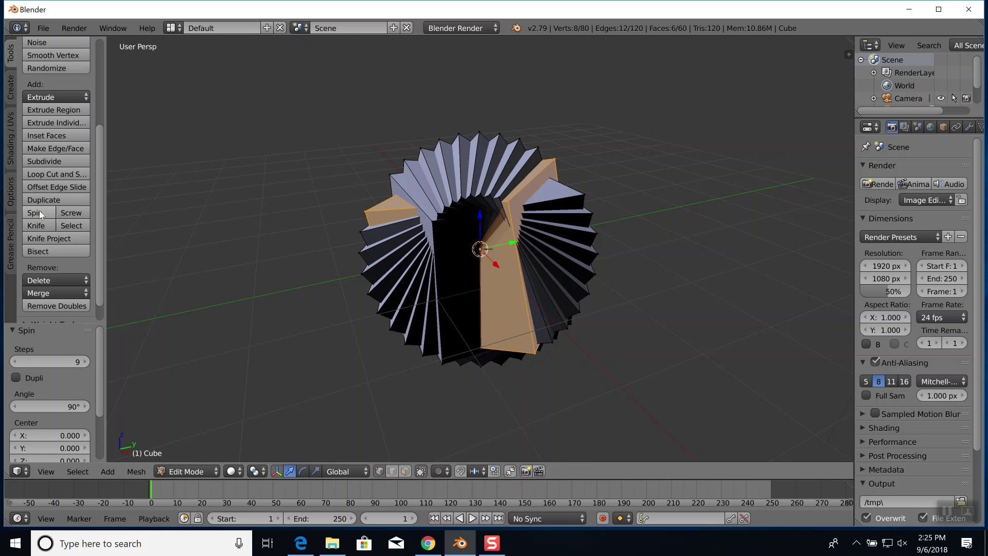
click(34, 212)
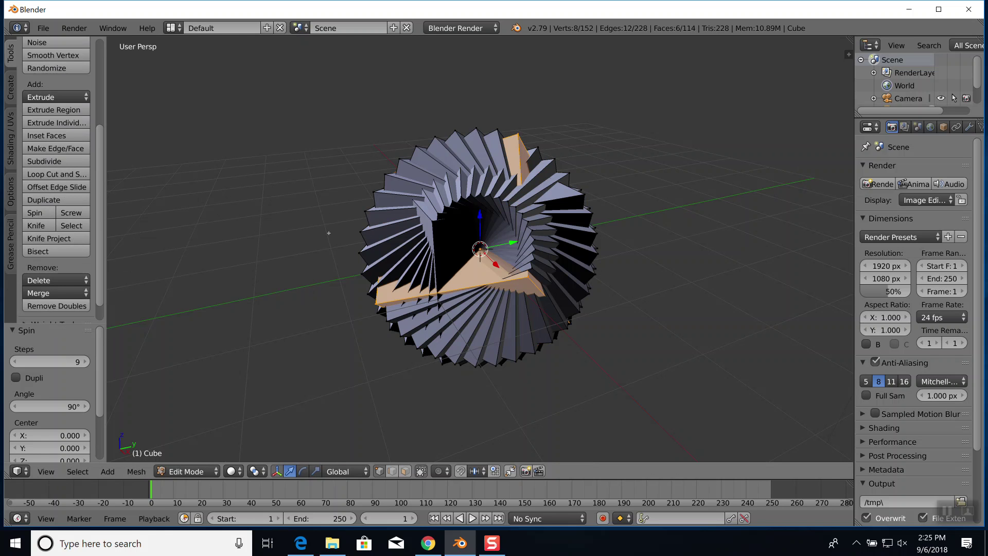
- Apply Spin to the cube once more and return to object mode to examine the spun shape
click(43, 218)
middle_drag(643, 213, 493, 268)
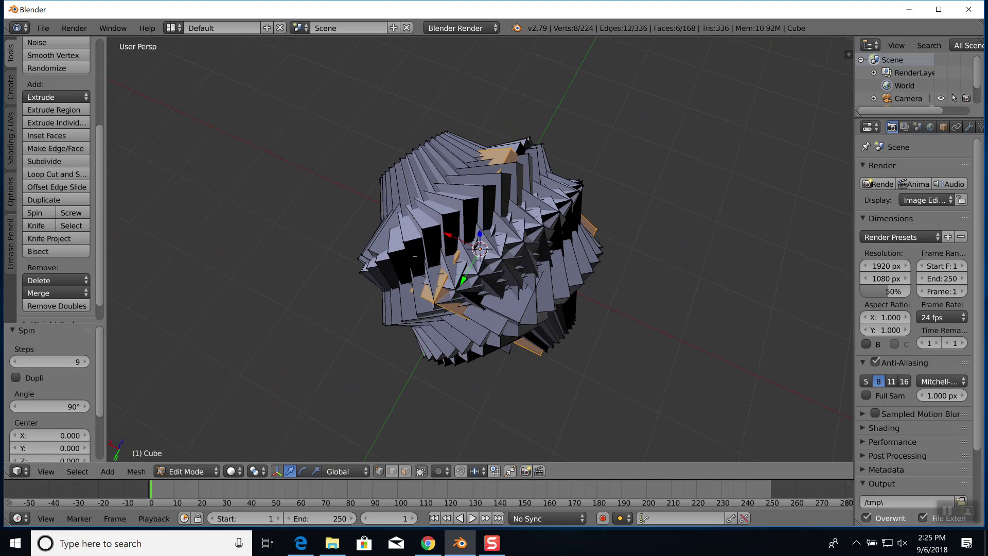
key(Tab)
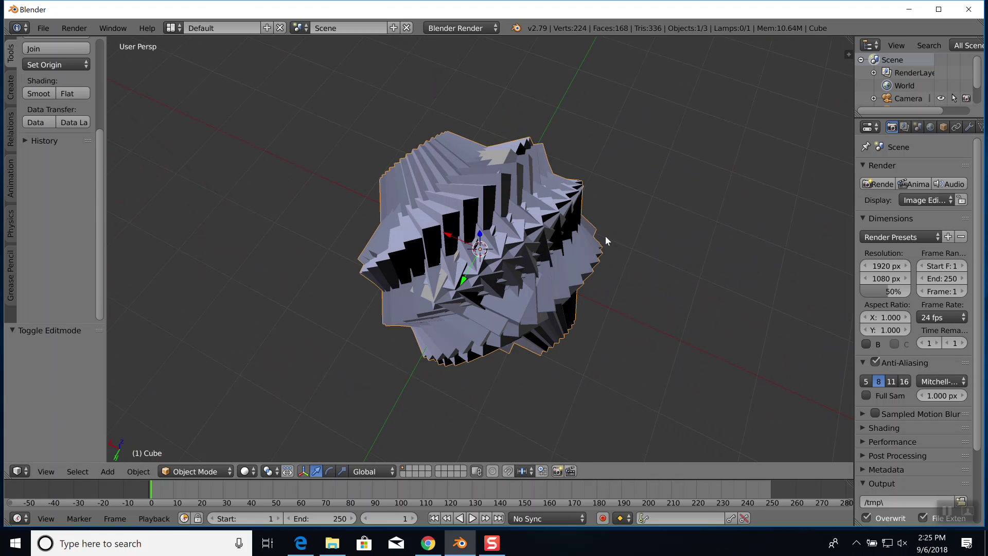
middle_drag(636, 206, 578, 221)
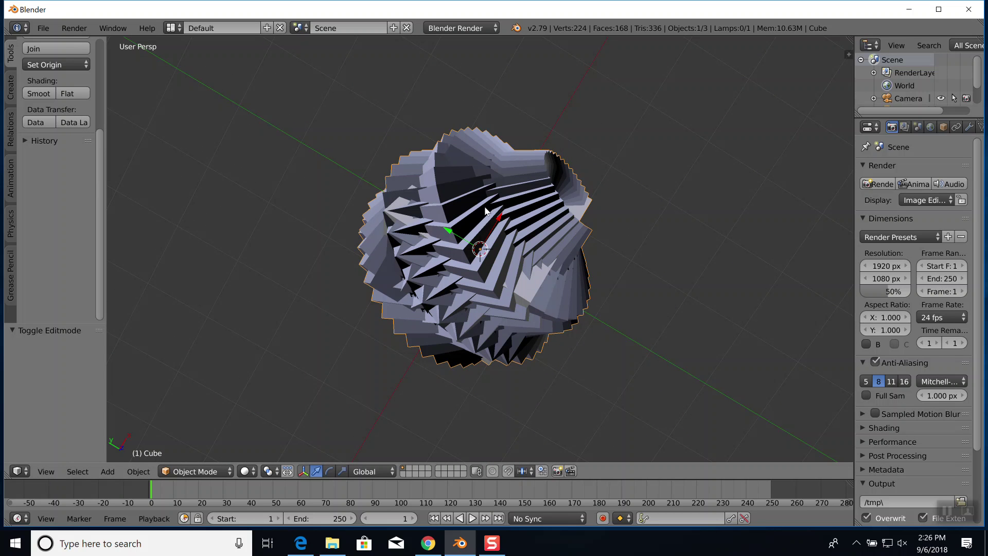
- Undo the spins on the cube and select all objects in the scene
key(ctrl+z)
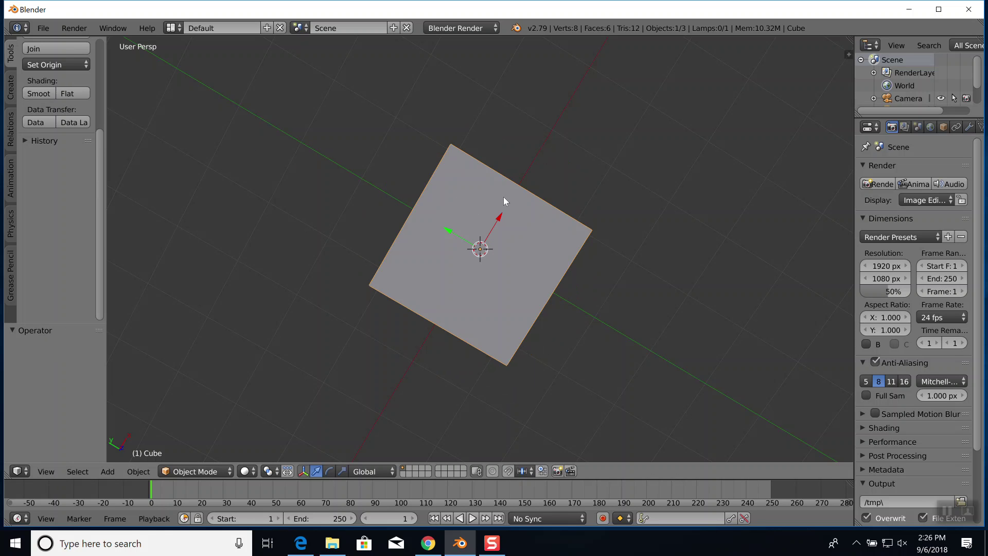
key(a)
key(a)
click(10, 97)
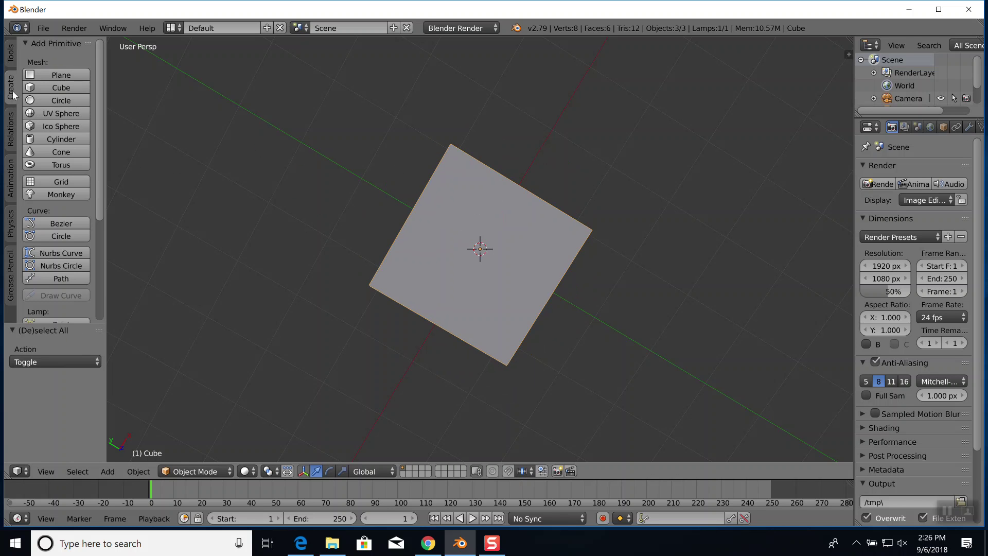
scroll(69, 214, down, 5)
scroll(62, 218, down, 5)
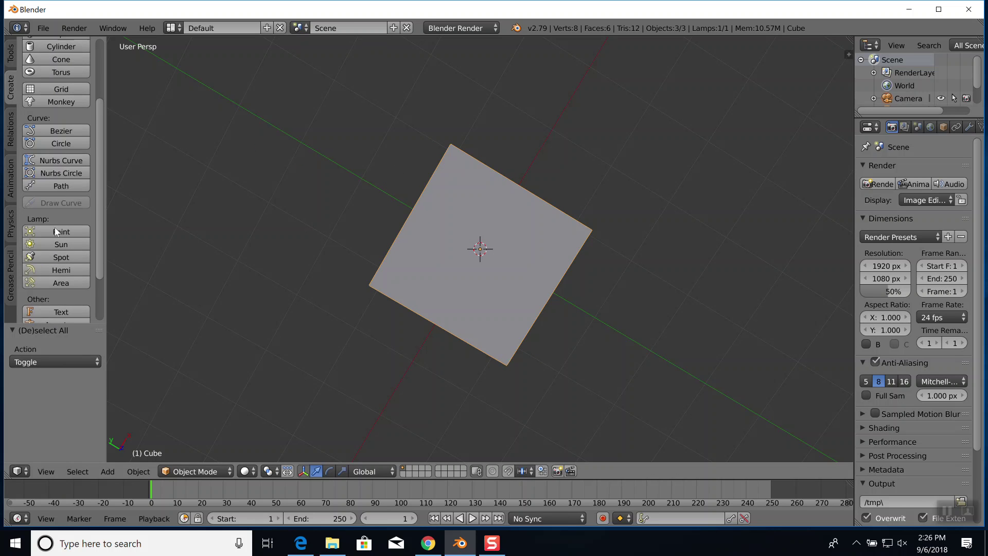
scroll(53, 224, up, 5)
scroll(45, 206, up, 5)
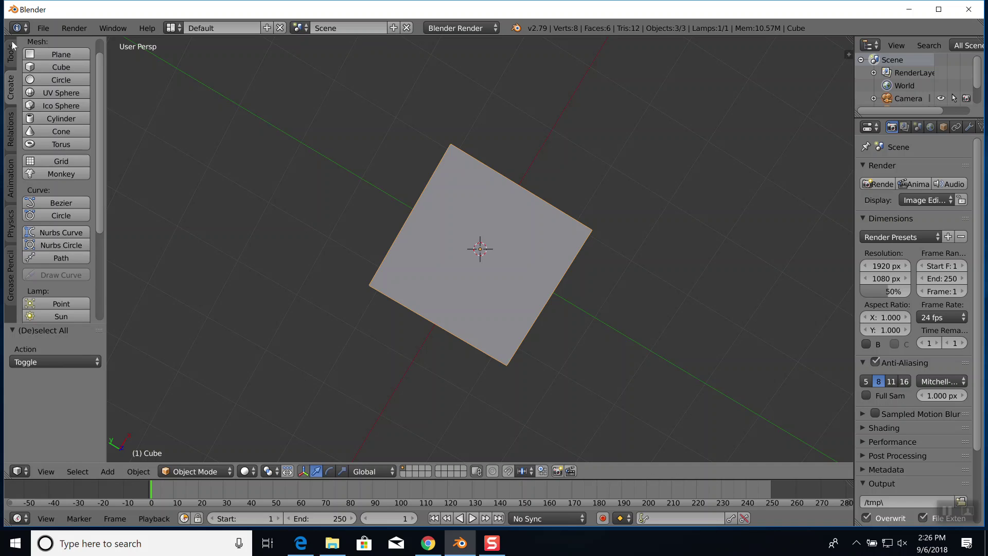
ctrl+scroll(47, 233, up, 1)
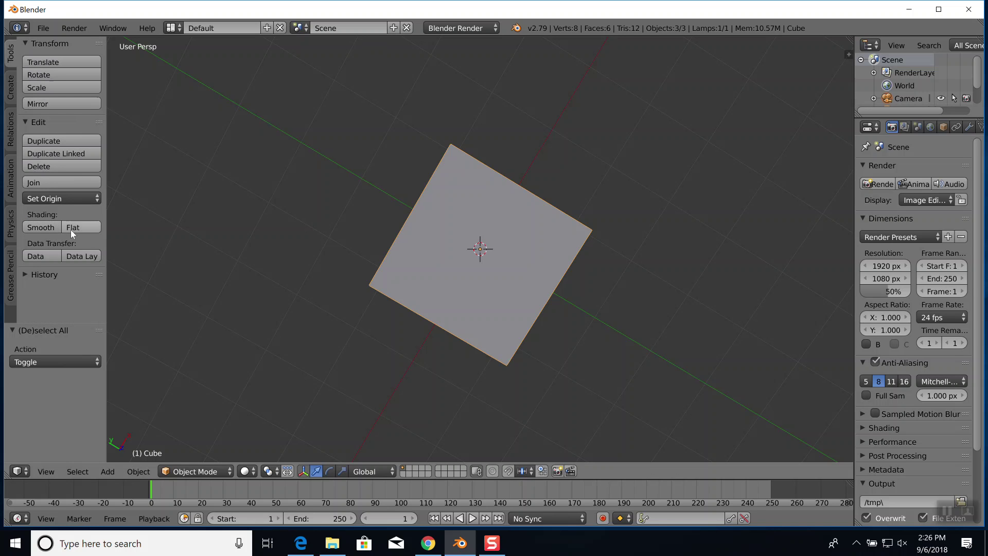
middle_drag(578, 255, 623, 263)
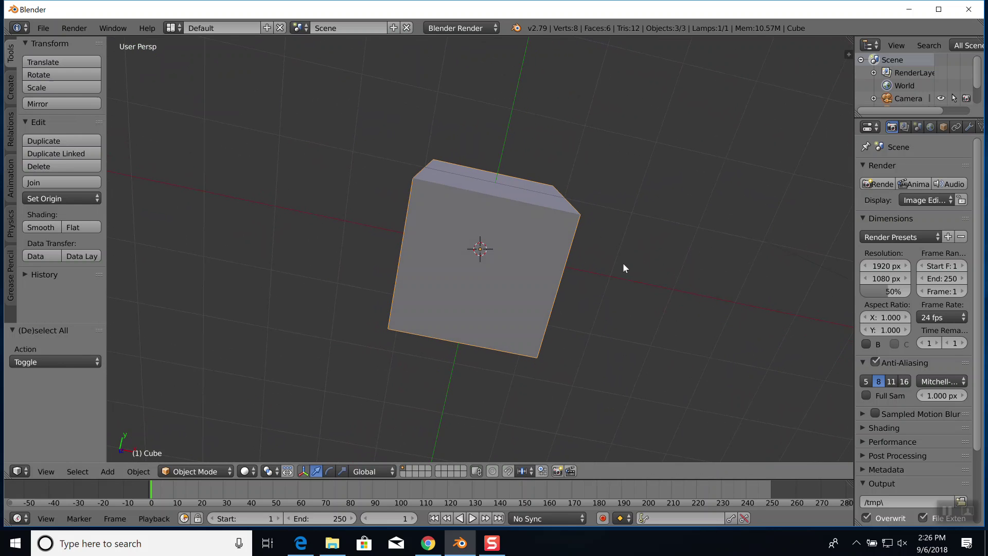
- Enter edit mode on the cube and try to apply Screw with the whole mesh selected
key(Tab)
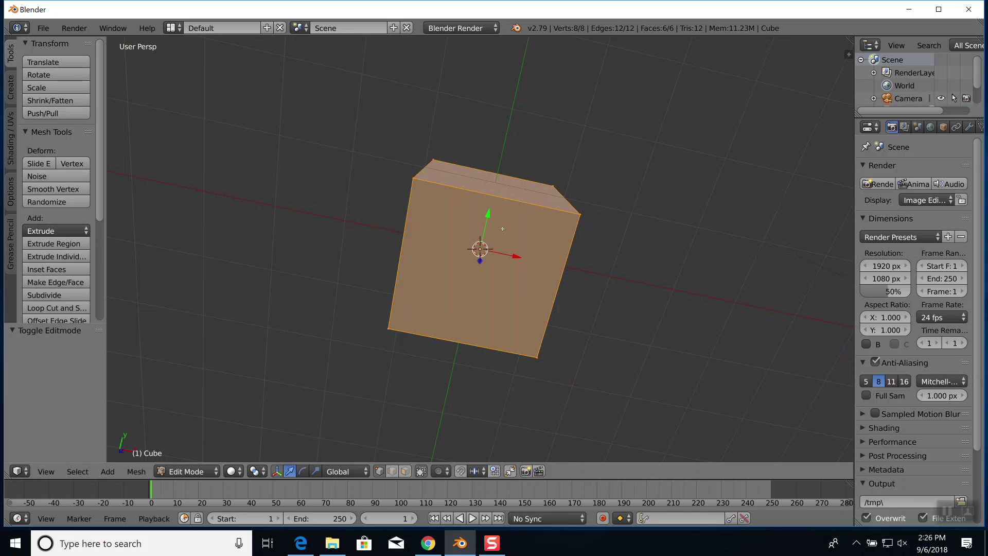
scroll(60, 244, down, 4)
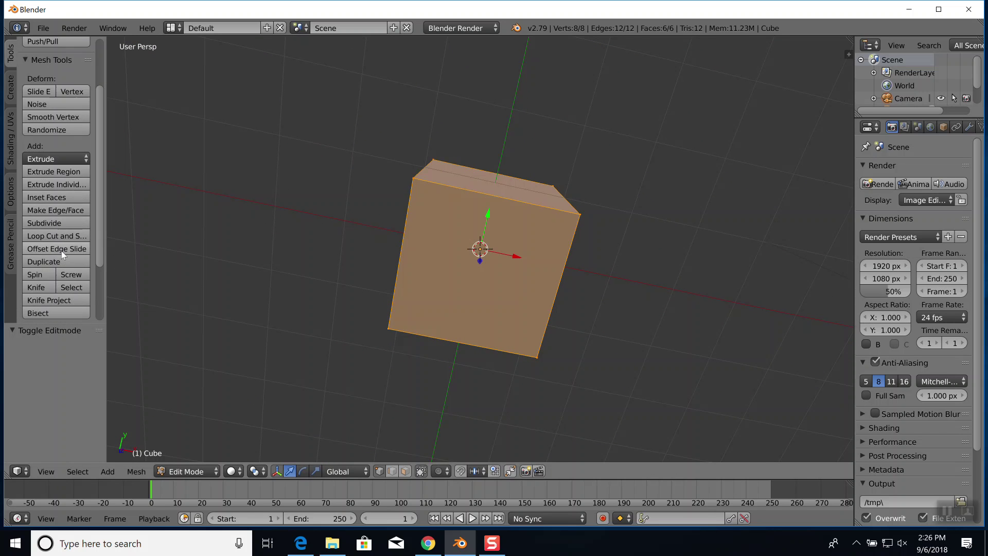
scroll(60, 249, down, 2)
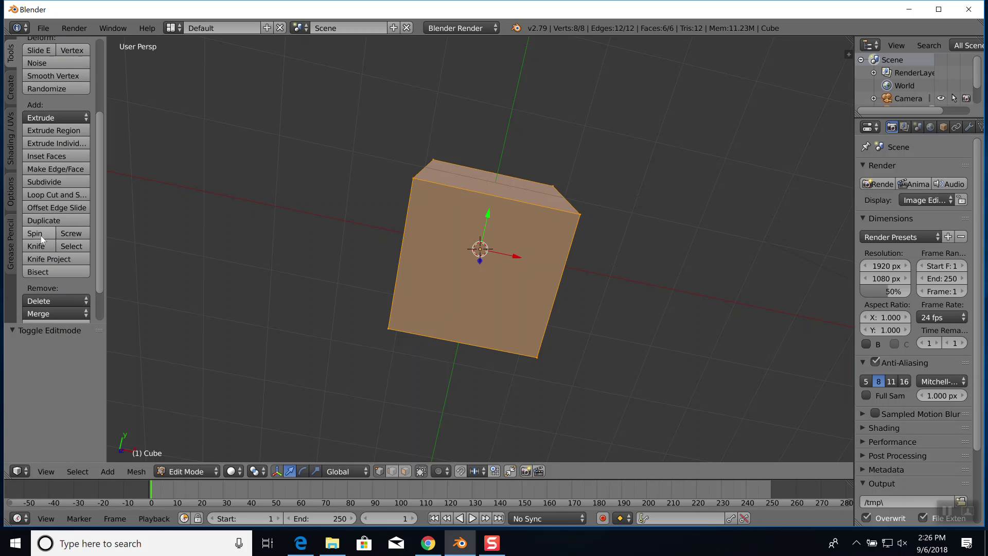
click(69, 236)
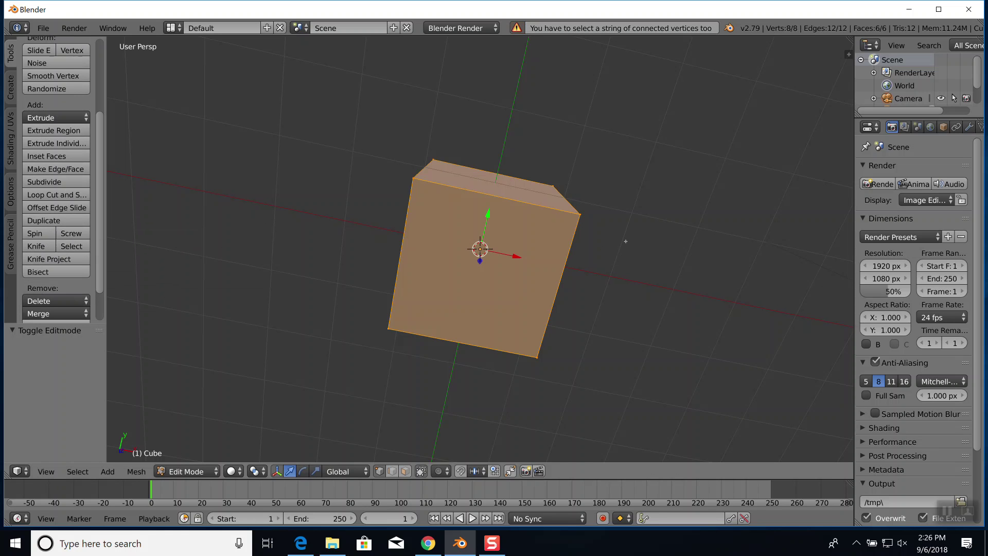
key(a)
key(a)
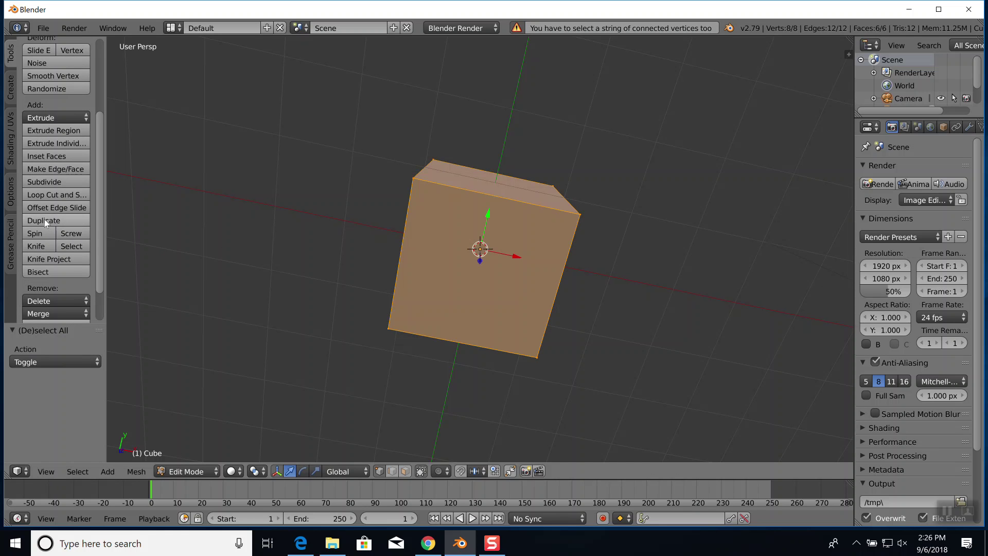
click(69, 232)
- Place the 3D cursor beside the cube on its positive X side and delete all the cube's vertices
click(629, 224)
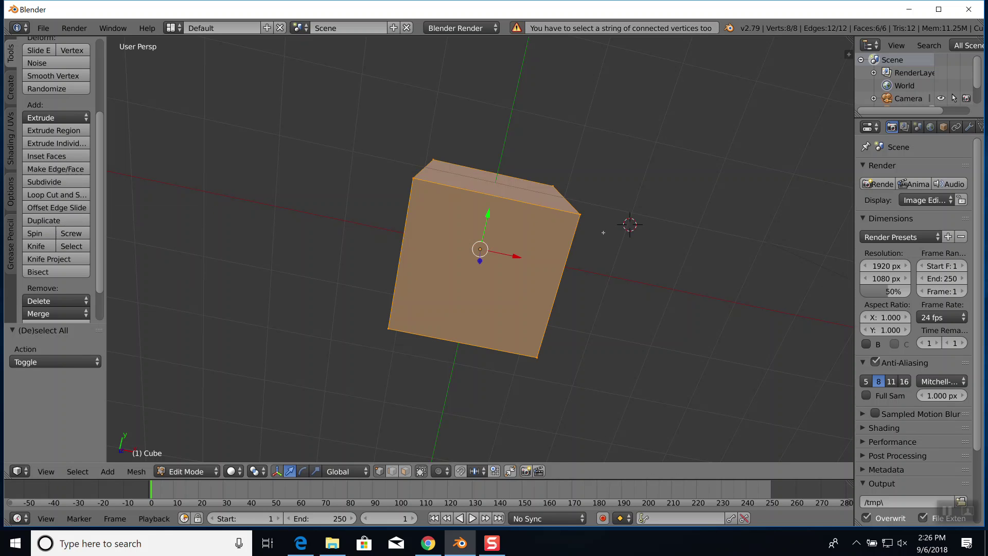
key(x)
click(575, 233)
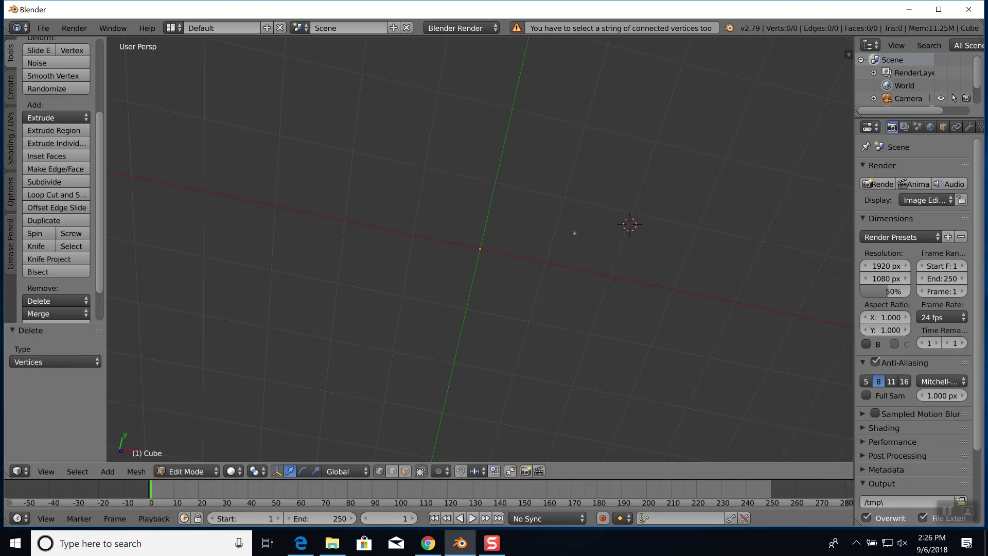
- Add a cylinder with 32 vertices, radius 1.000 and depth 2.000 at the 3D cursor
click(11, 87)
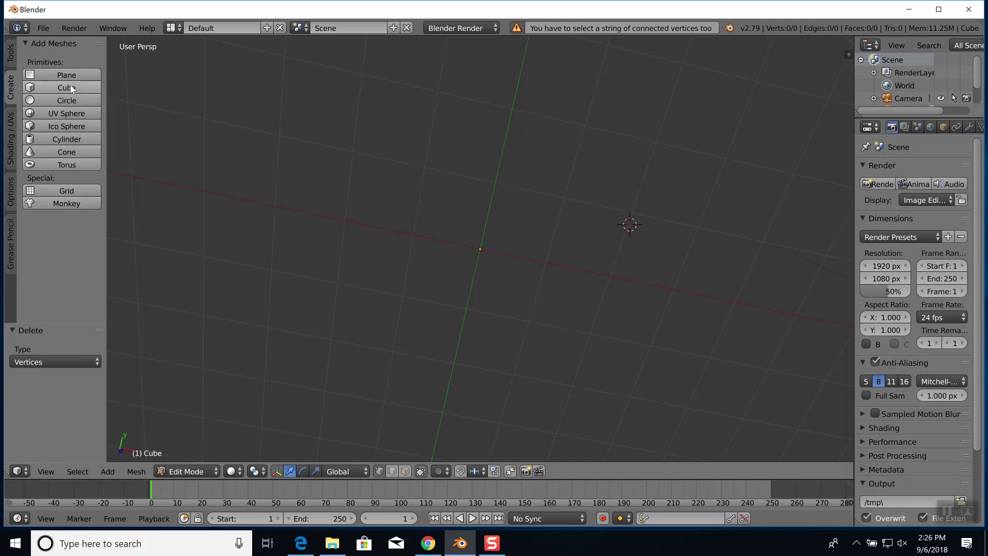
click(67, 139)
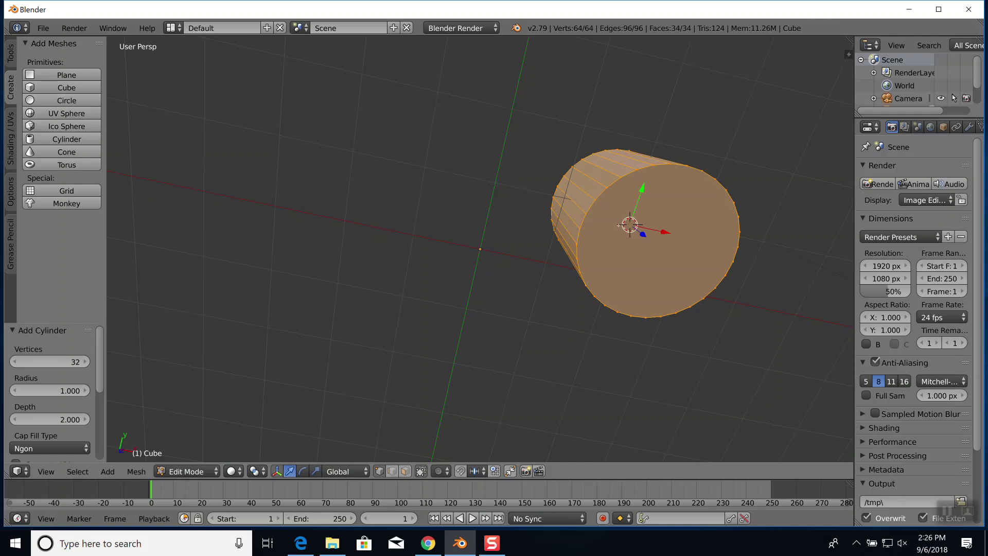
middle_drag(703, 228, 682, 273)
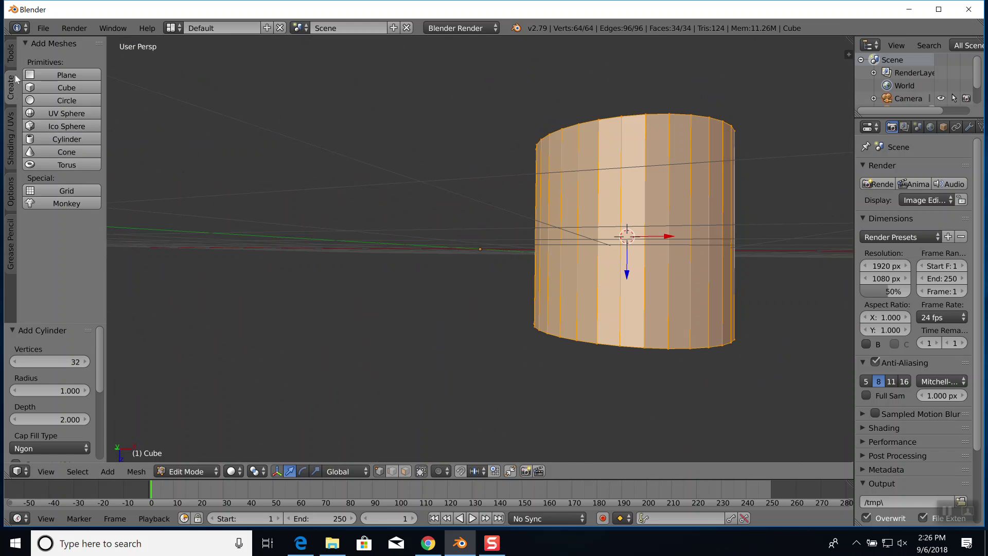
- Try to apply Screw to the whole cylinder
click(11, 55)
scroll(50, 225, down, 5)
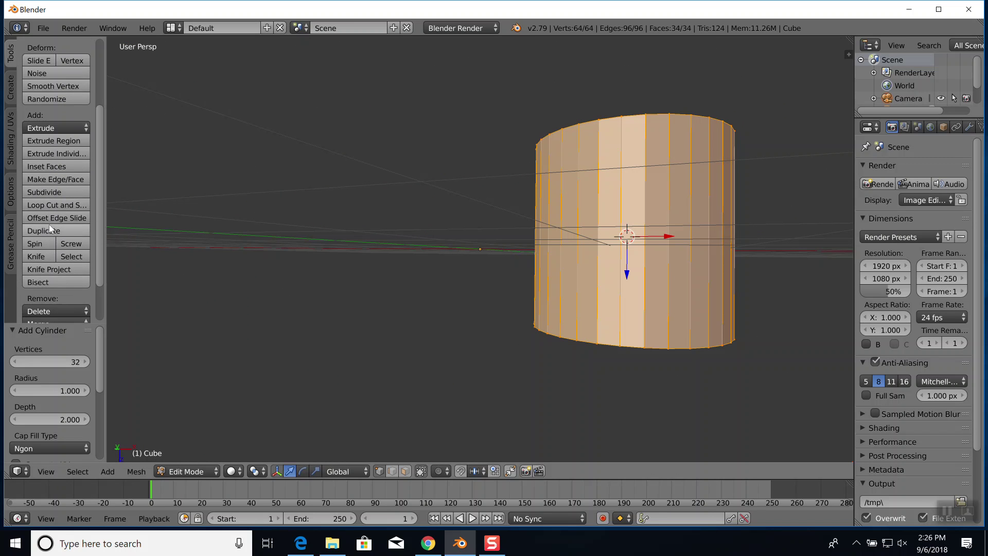
click(73, 243)
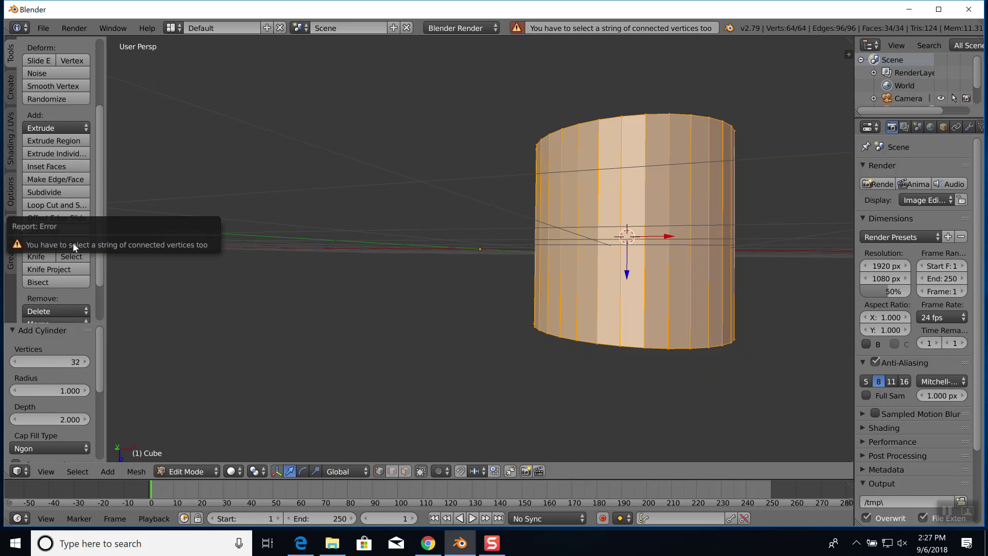
- Select the four corner vertices of one side face of the cylinder and try to apply Screw to them
right_click(622, 121)
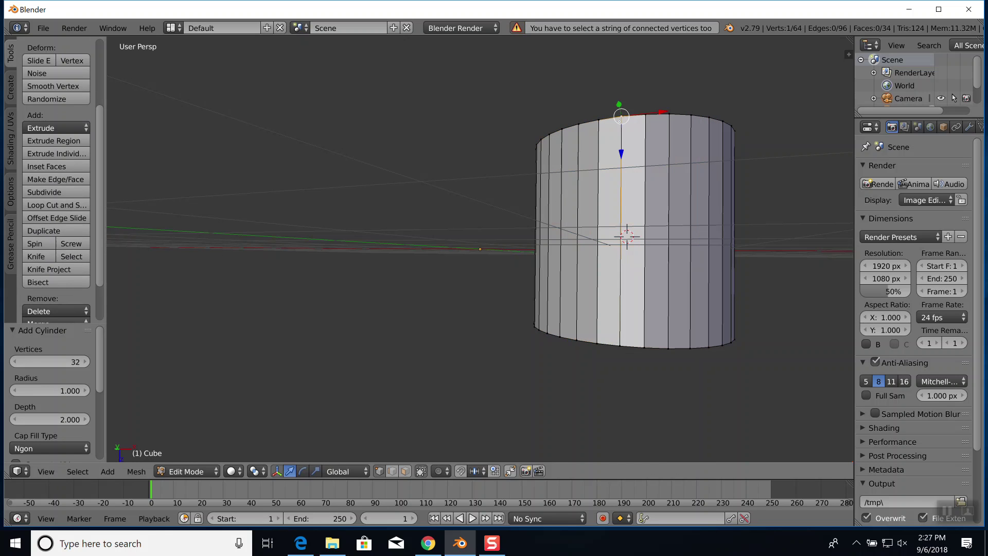
shift+right_click(619, 345)
shift+right_click(595, 344)
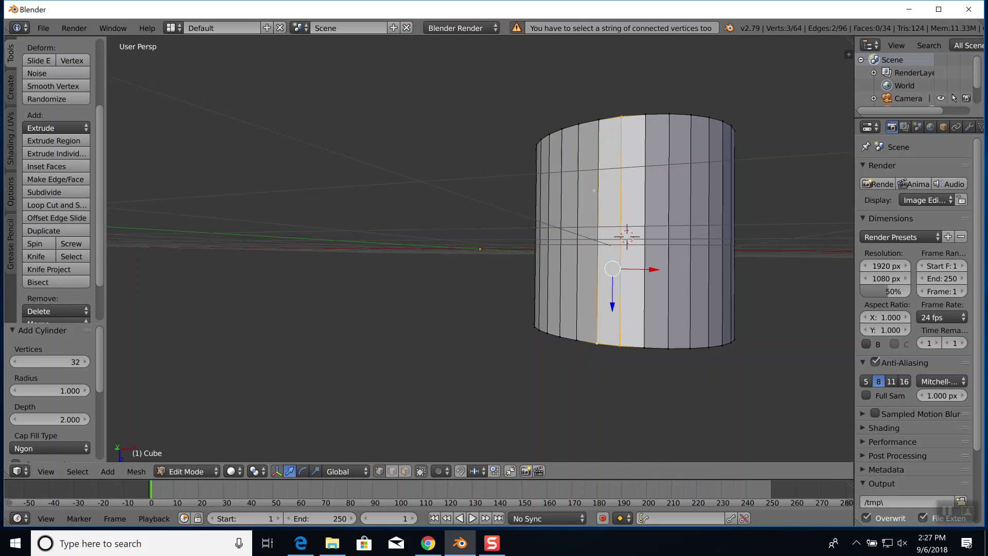
shift+right_click(599, 120)
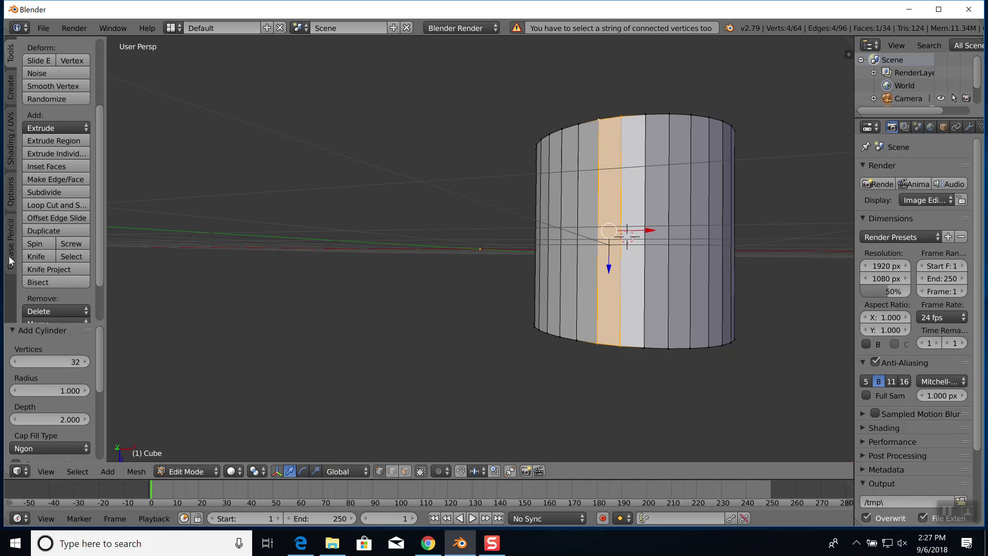
click(65, 243)
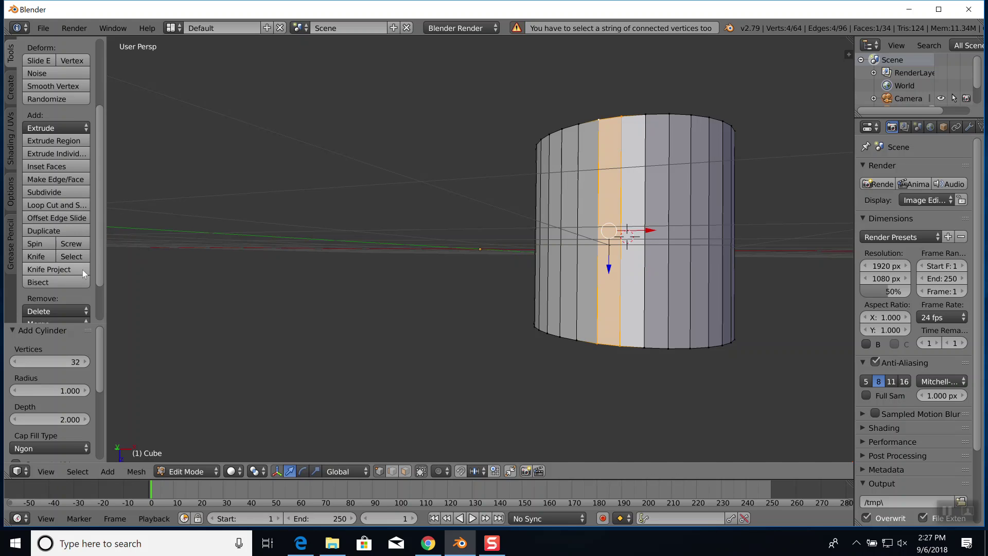
- Switch to wireframe, select only the ring of vertices at the cylinder's upper end, and try to apply Screw to it
scroll(85, 270, down, 2)
scroll(85, 270, down, 2)
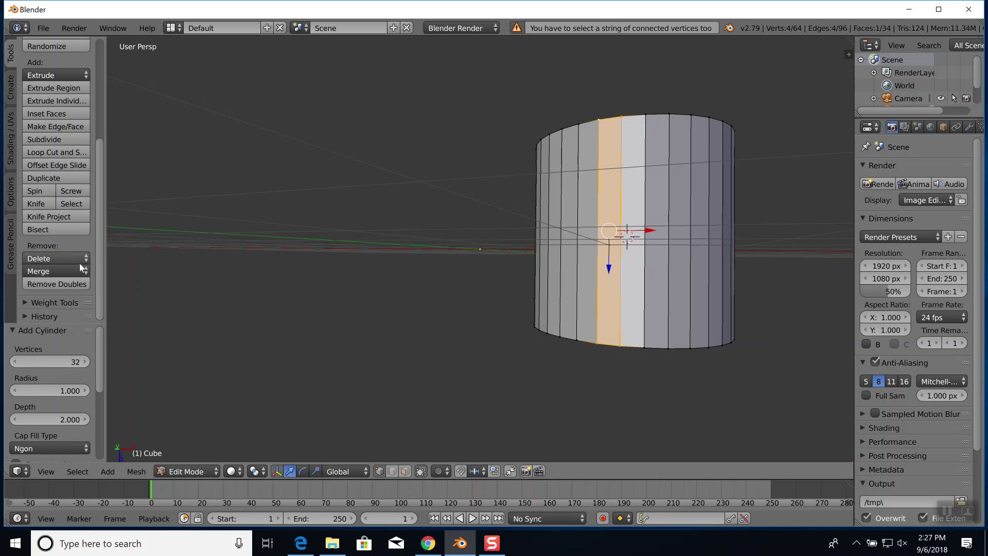
middle_drag(710, 169, 676, 182)
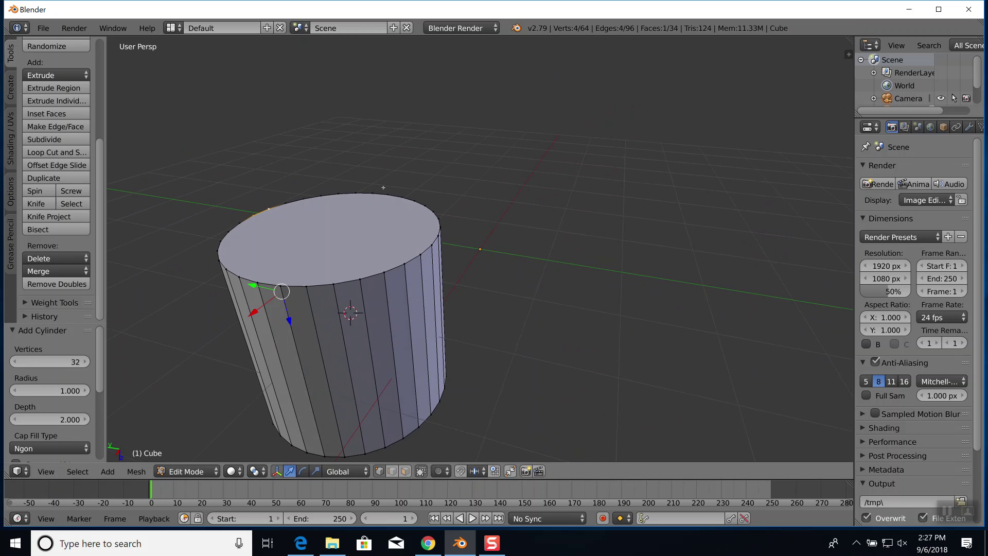
middle_drag(276, 224, 329, 218)
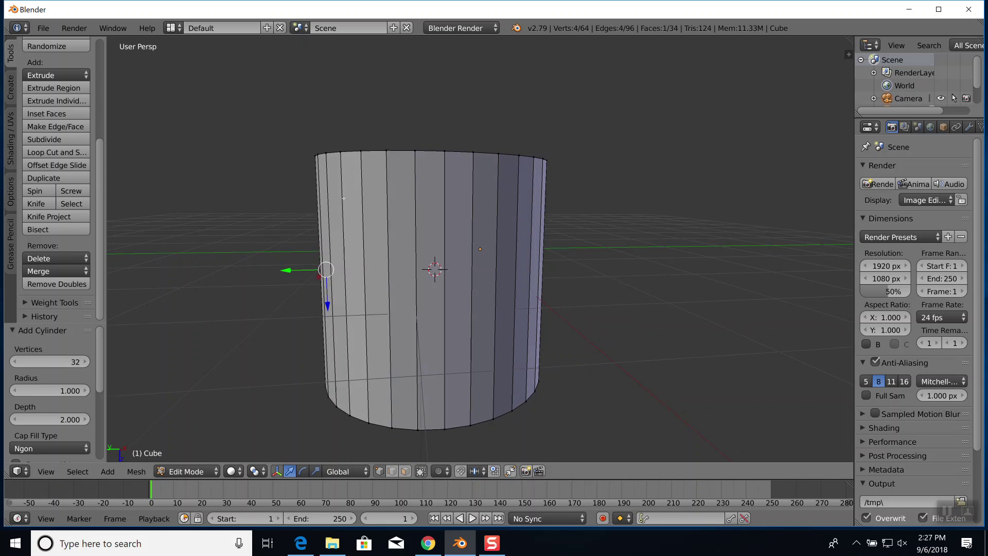
key(z)
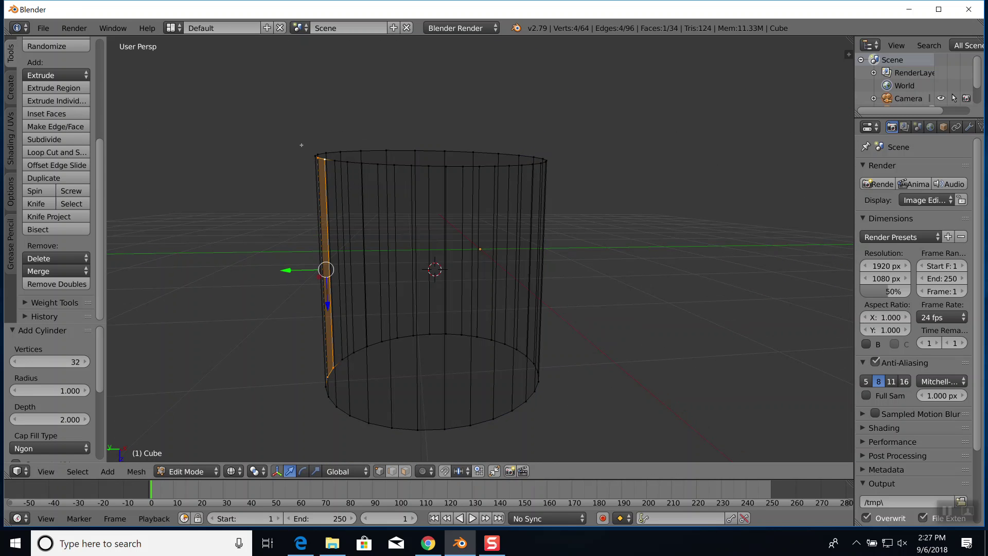
key(a)
key(b)
drag(298, 135, 600, 191)
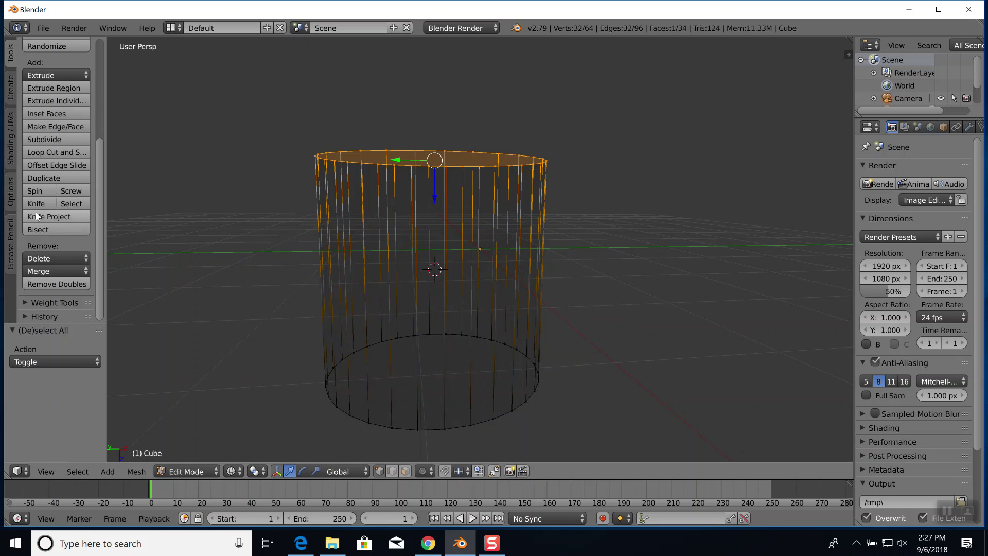
click(67, 191)
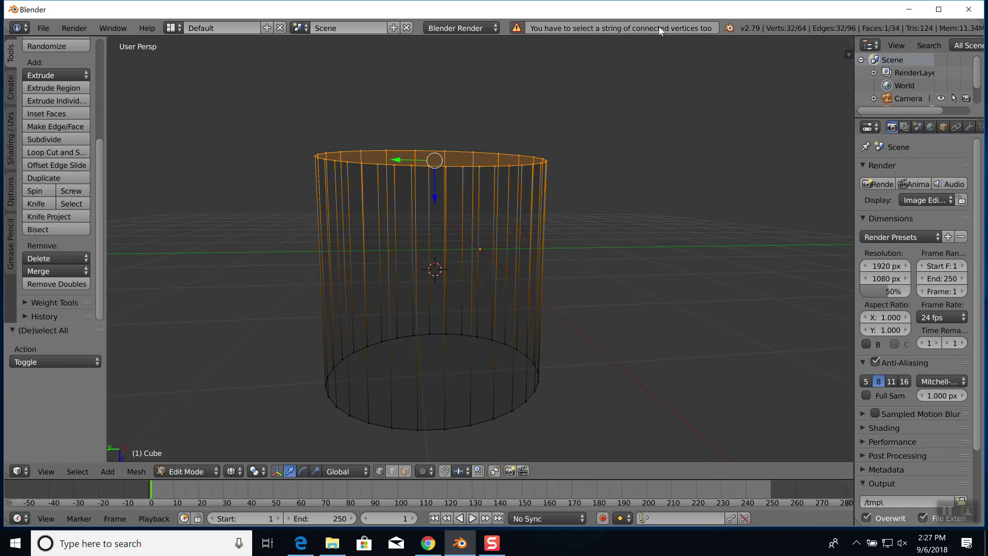
- Return to solid shading, select the whole cylinder and delete all its vertices
middle_drag(591, 128, 611, 103)
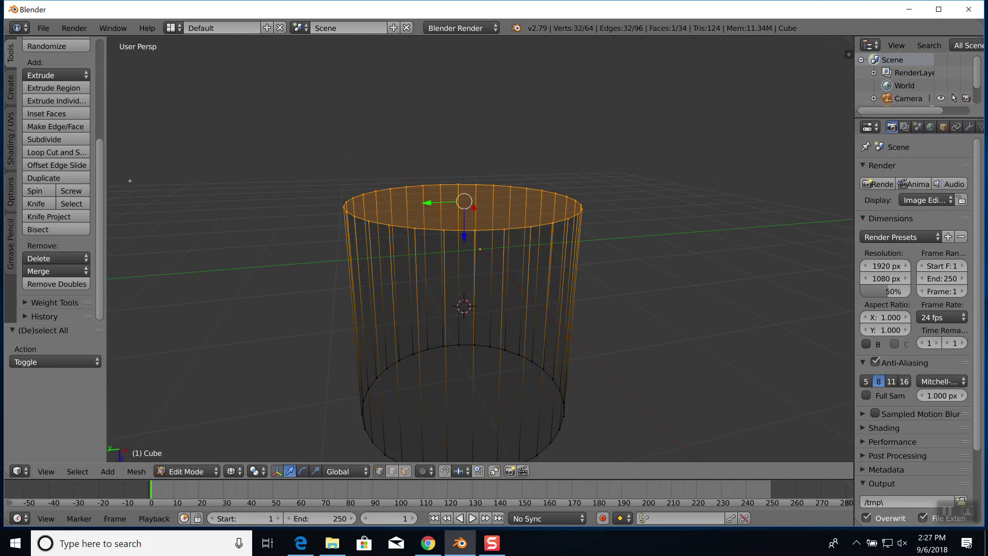
key(a)
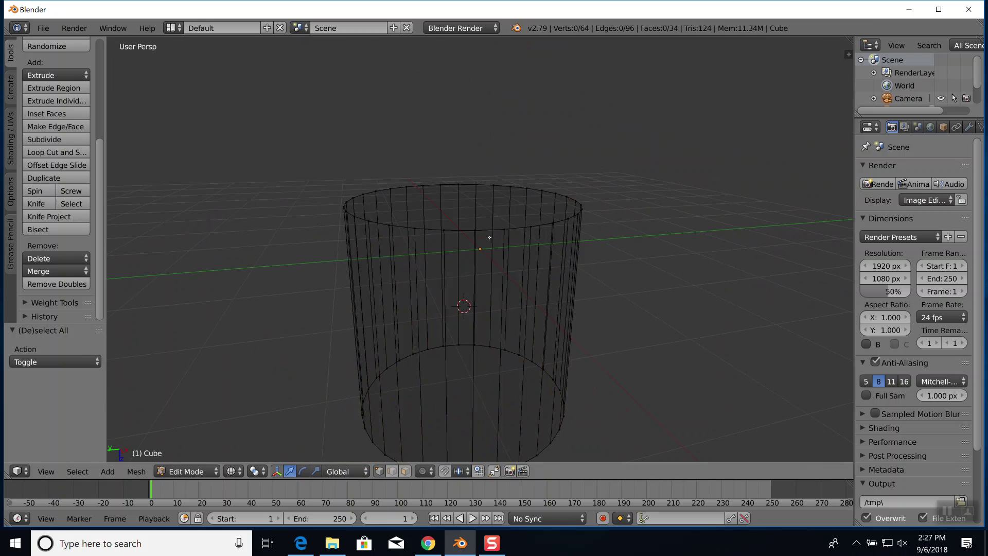
key(z)
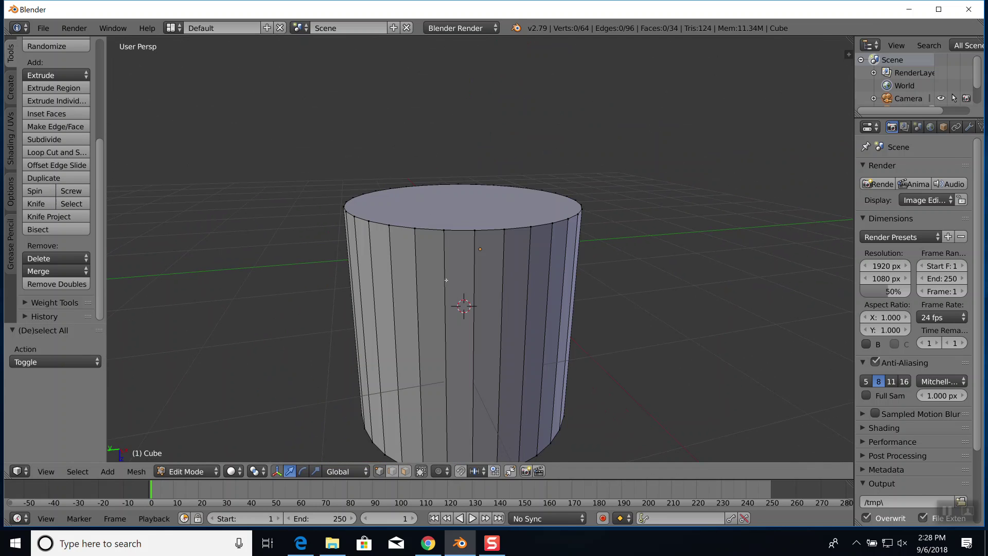
key(x)
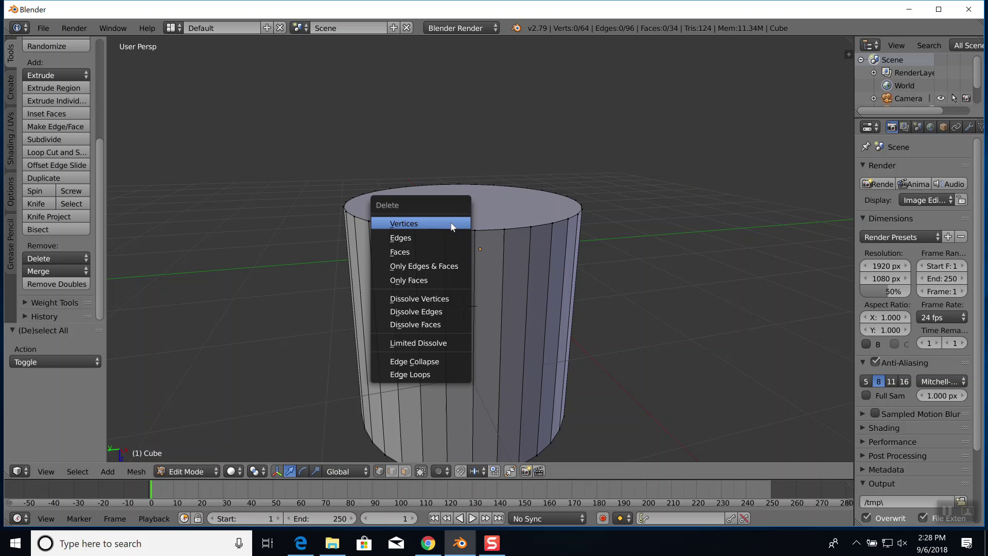
click(424, 224)
key(a)
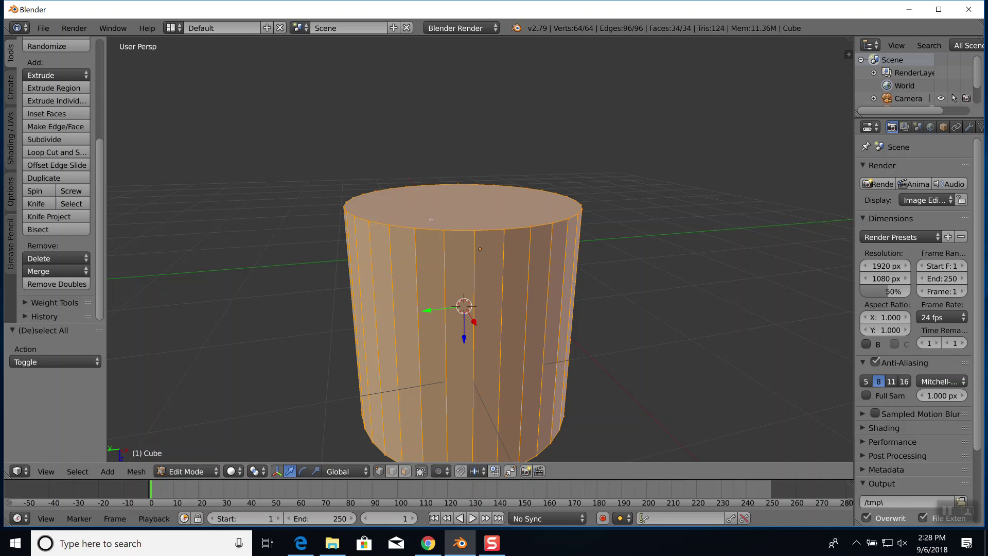
key(x)
click(422, 223)
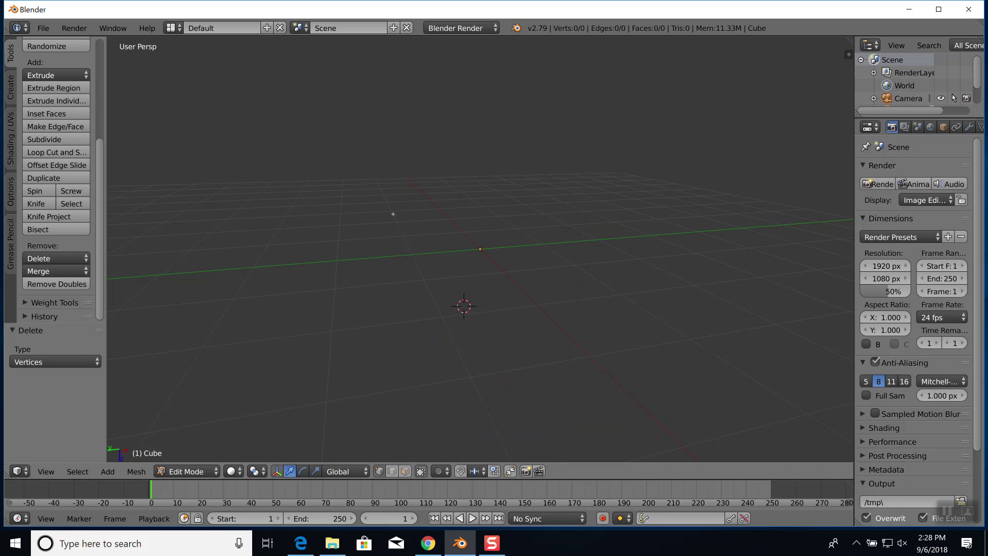
- Add a circle with 32 vertices and radius 1.000, and try to apply Screw to it with the 3D cursor at its centre and on its rim
click(11, 88)
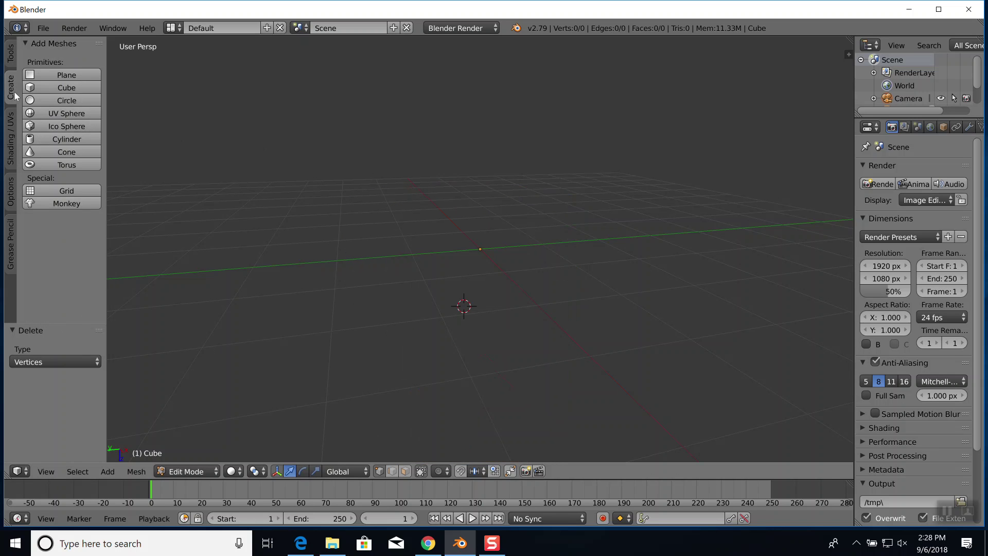
click(80, 101)
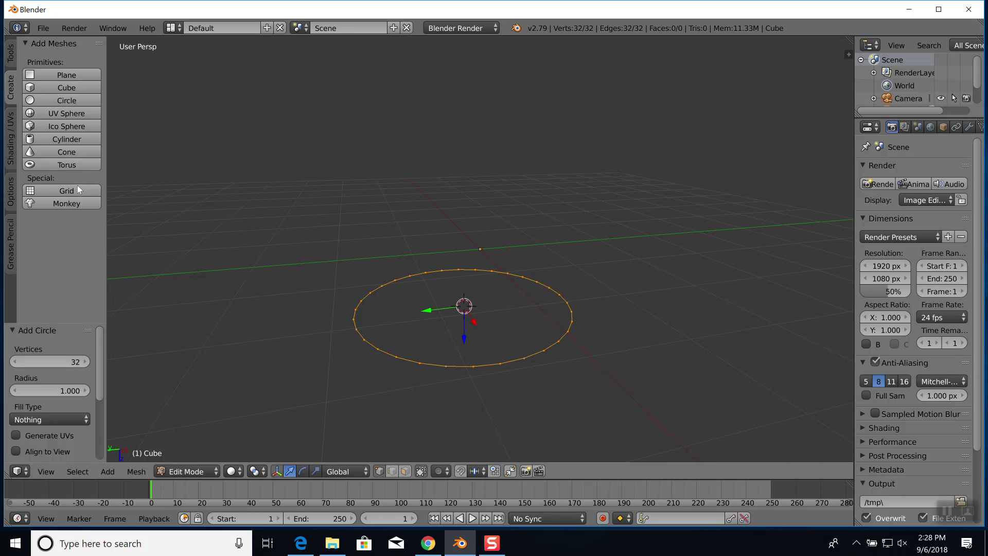
click(10, 53)
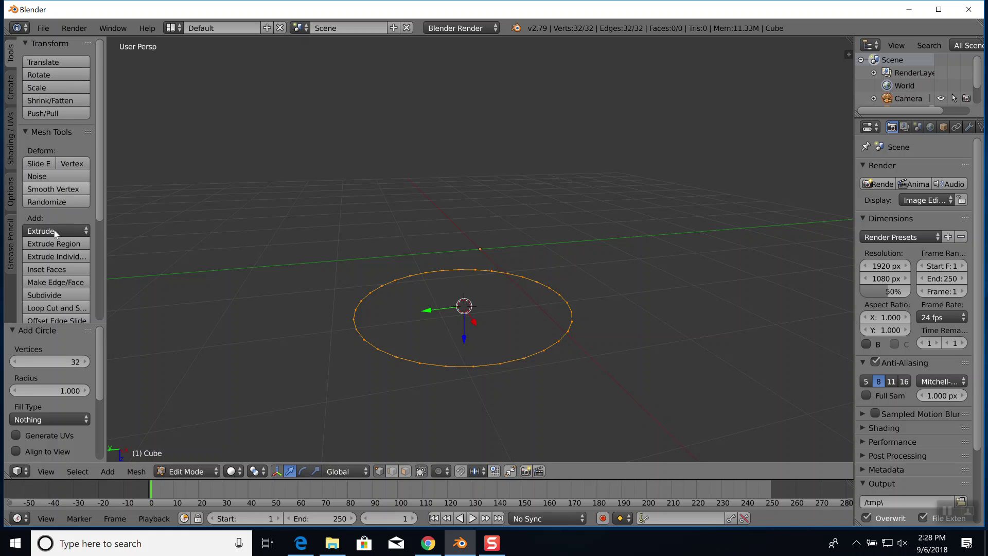
scroll(55, 234, down, 3)
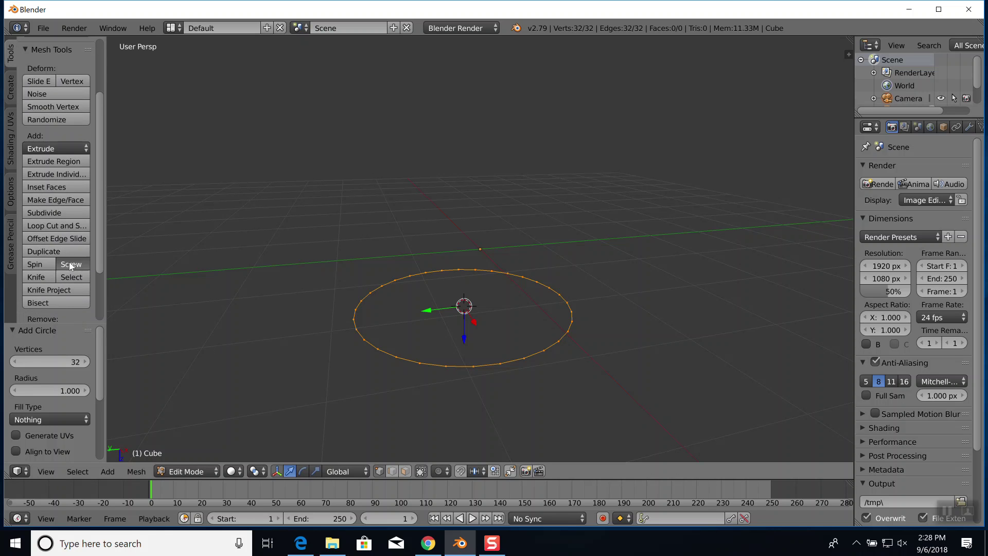
click(70, 264)
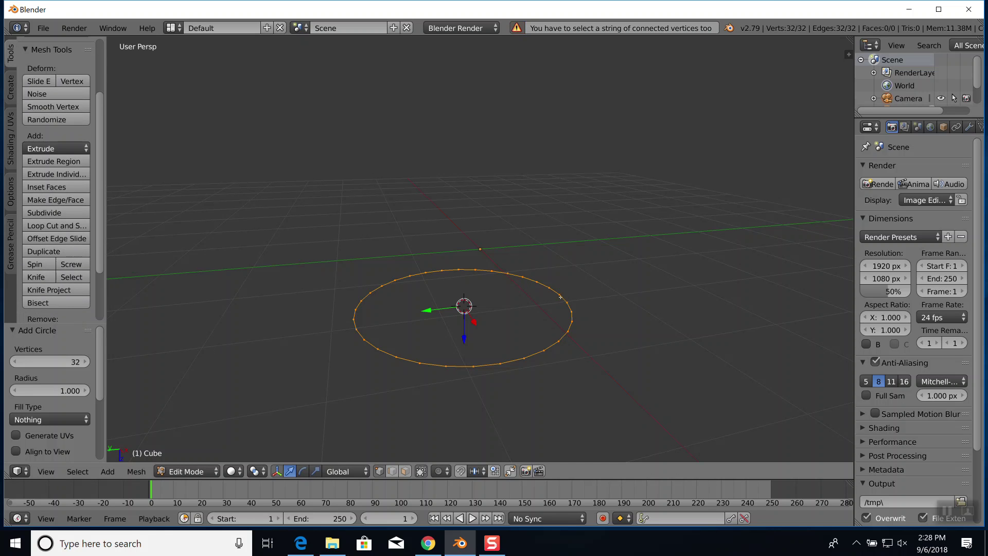
click(544, 353)
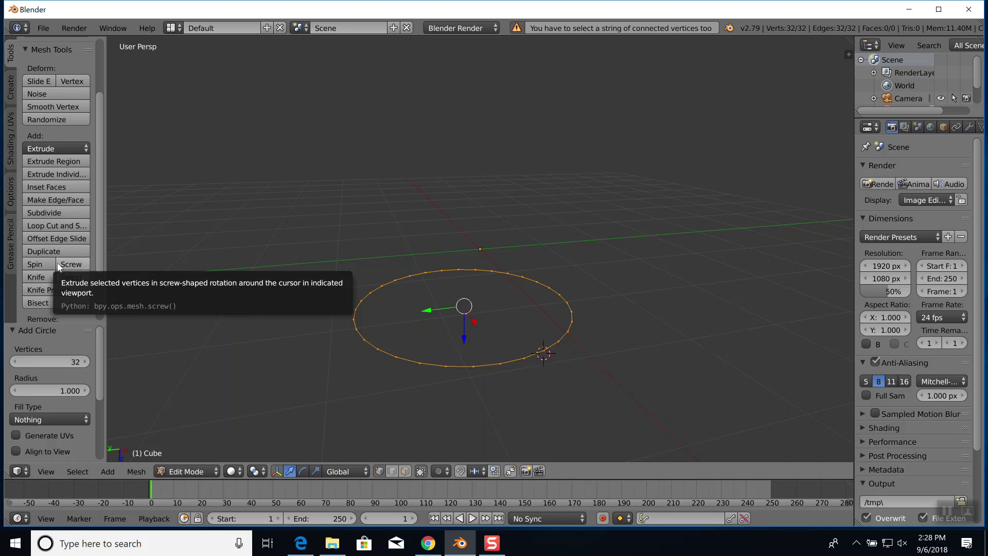
click(44, 28)
click(45, 42)
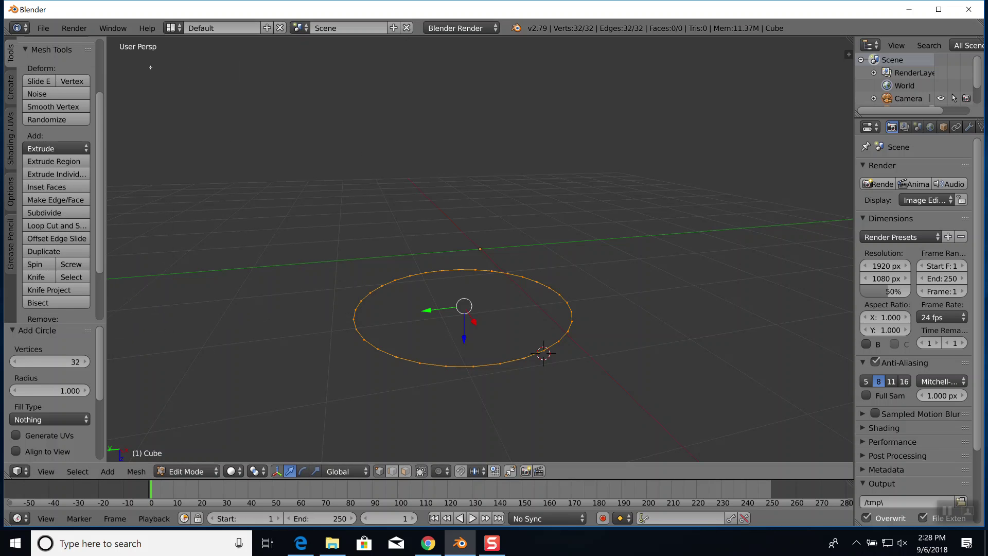
click(45, 28)
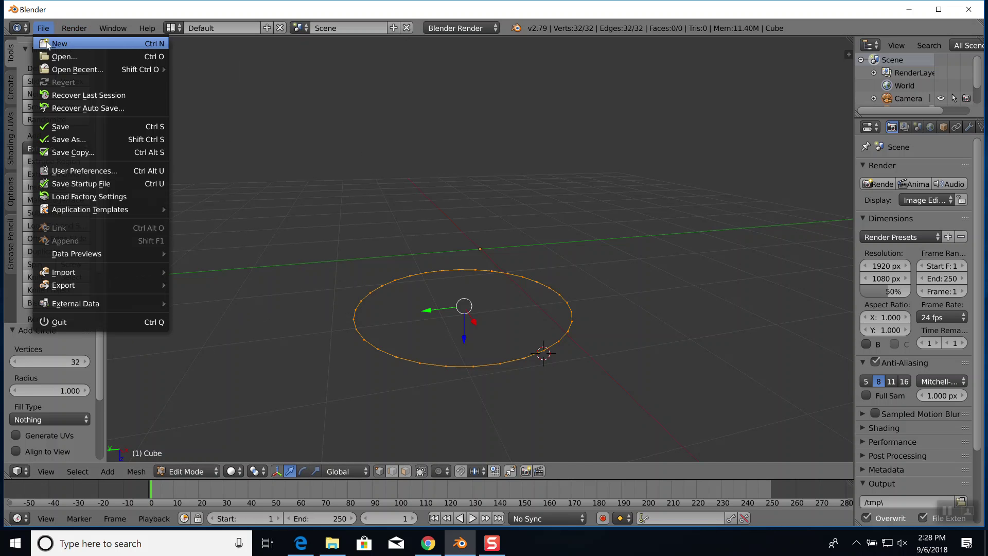
click(48, 44)
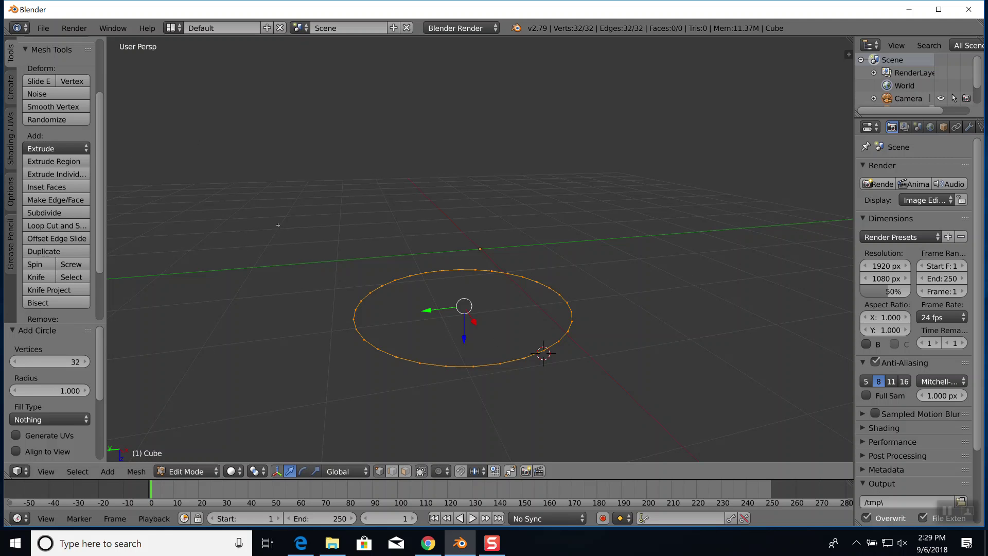
- Start a new file from the start-up scene and delete all its default objects
click(43, 28)
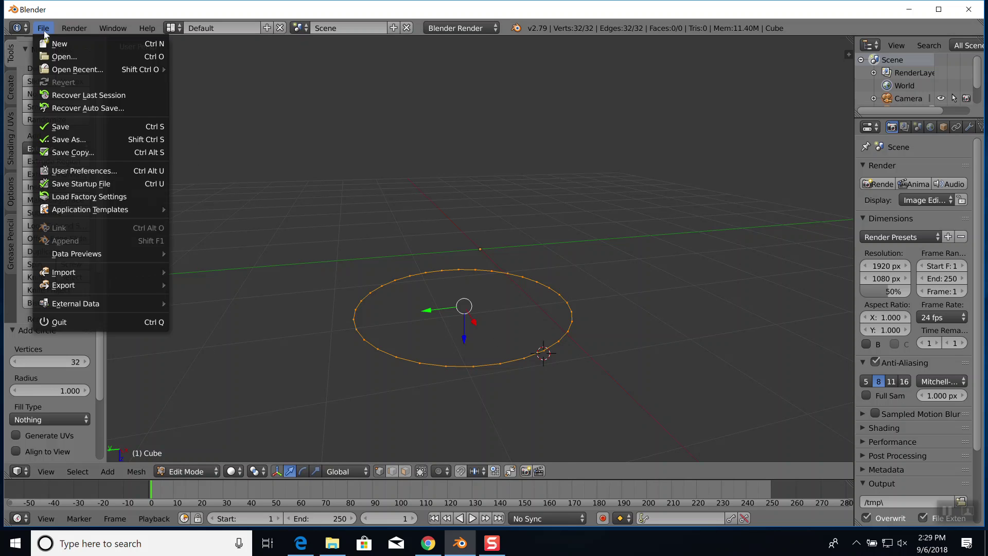
click(50, 44)
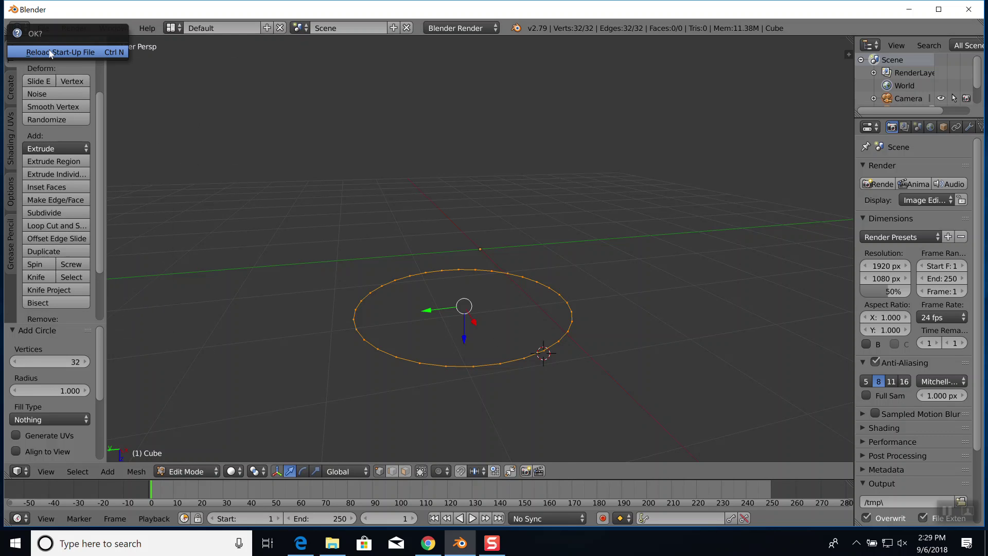
click(51, 45)
key(a)
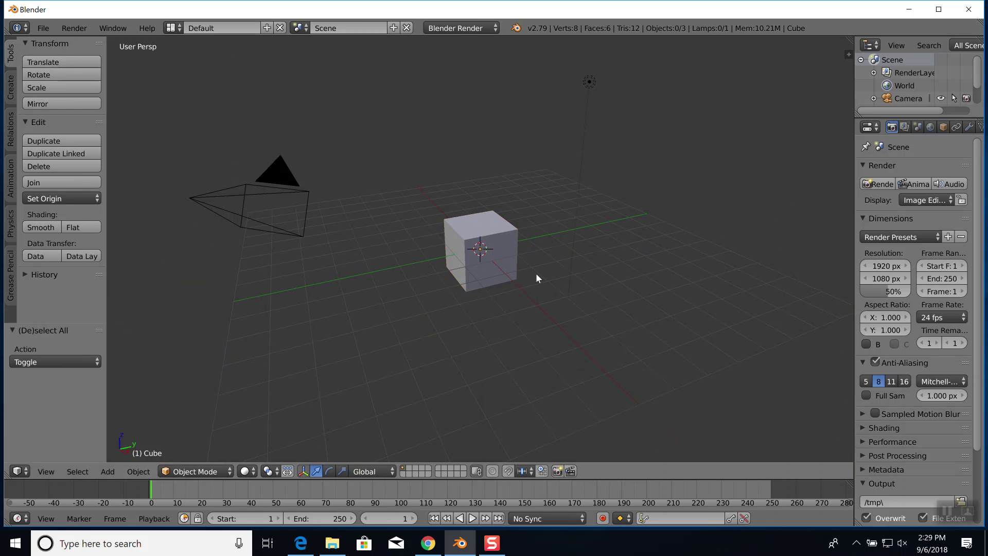
key(a)
key(x)
click(515, 274)
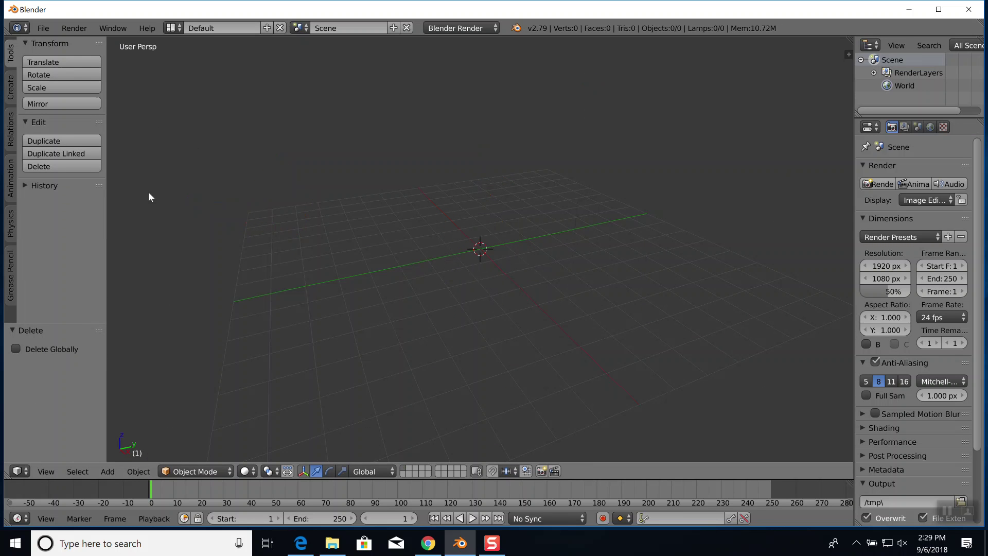
- Add a torus at the origin and rotate it about 92° around the global X axis
click(11, 86)
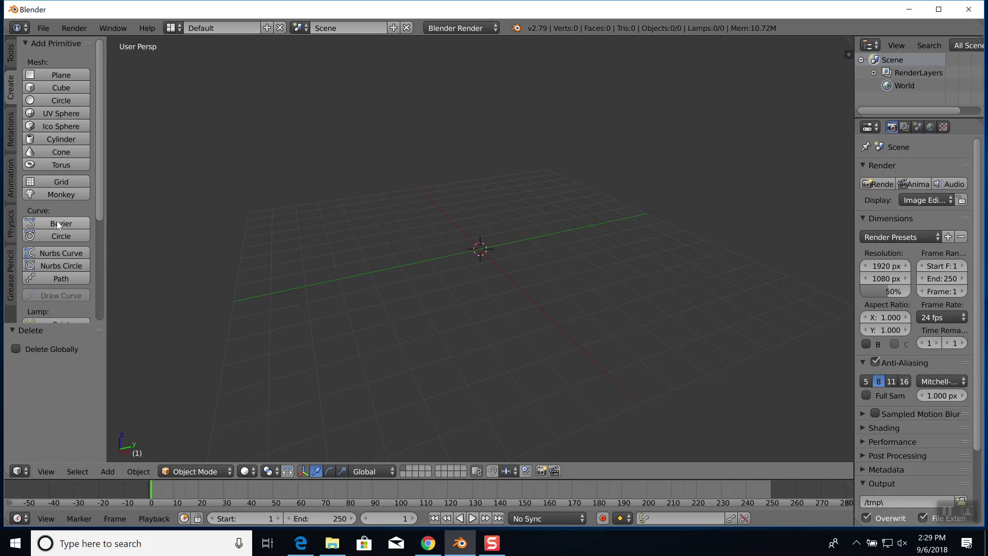
click(56, 165)
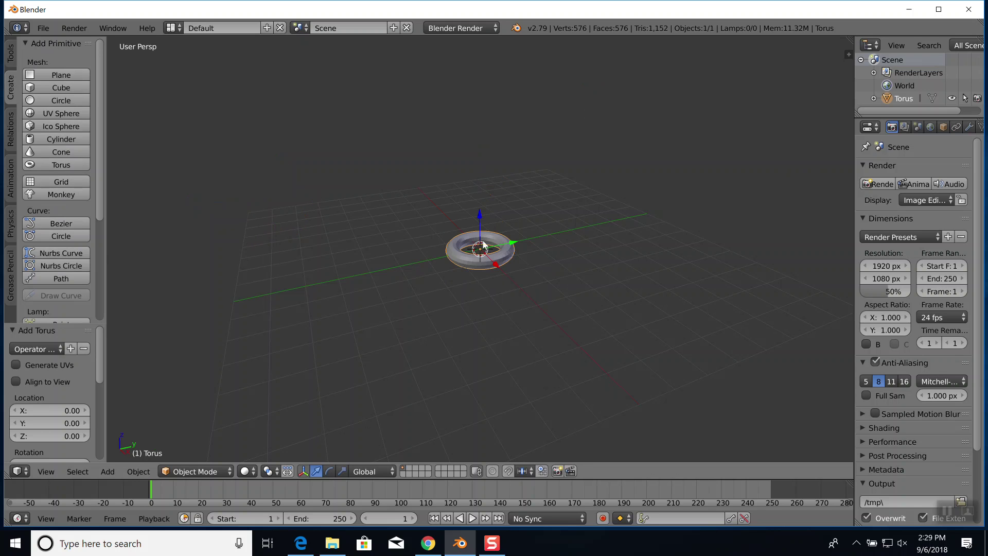
key(r)
key(x)
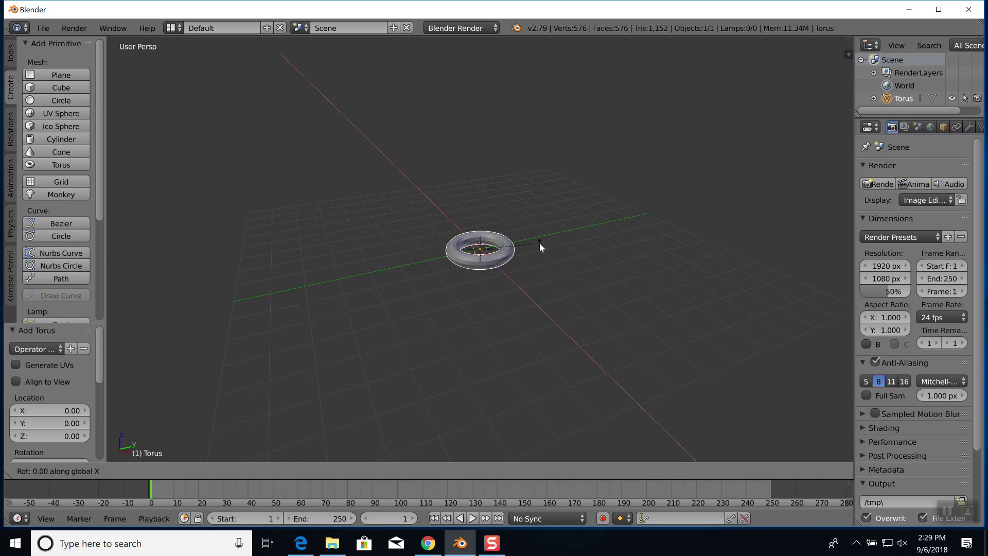
click(487, 243)
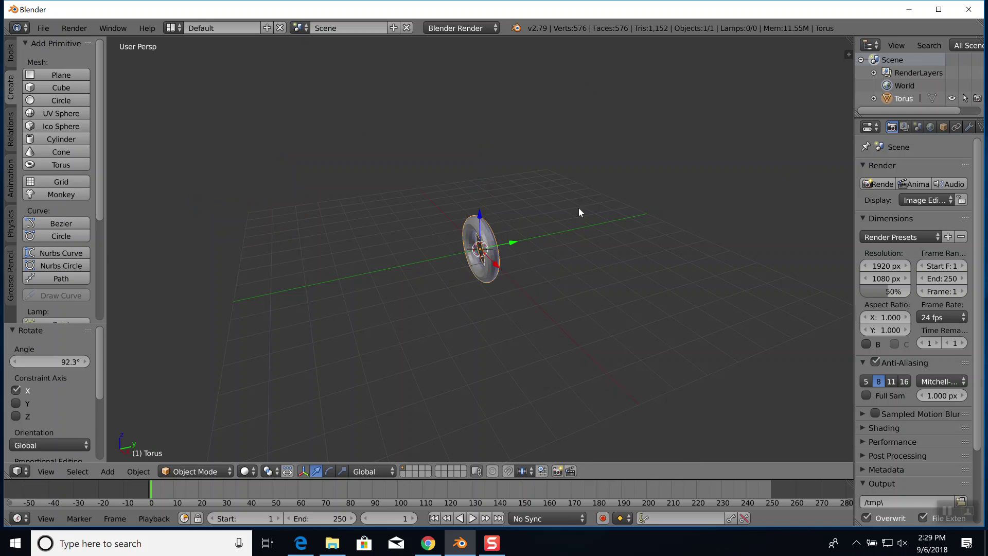
- Add a second torus at about X 0.87, Y 4.18, Z 1.80 and rotate it about -83° around the global X axis
click(593, 193)
key(a)
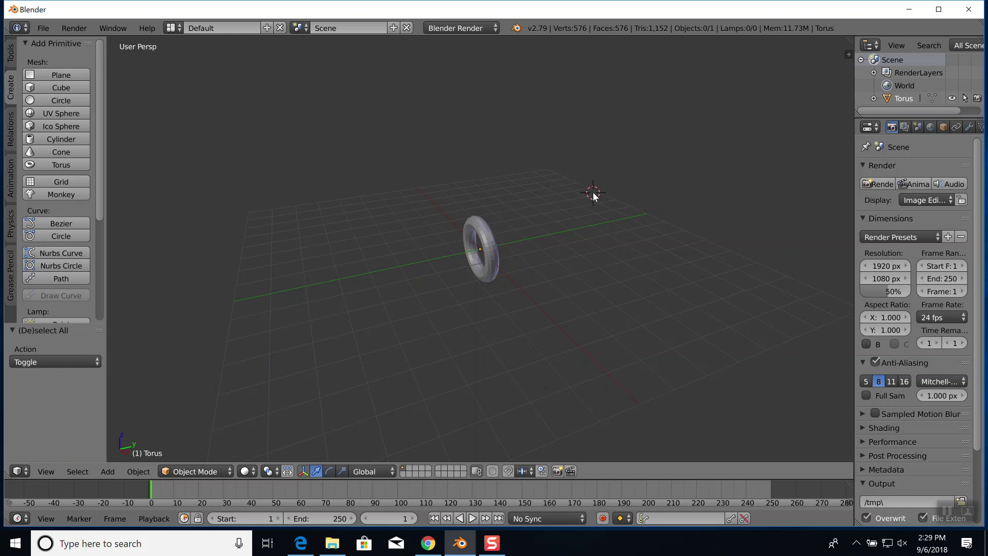
click(60, 165)
key(r)
key(x)
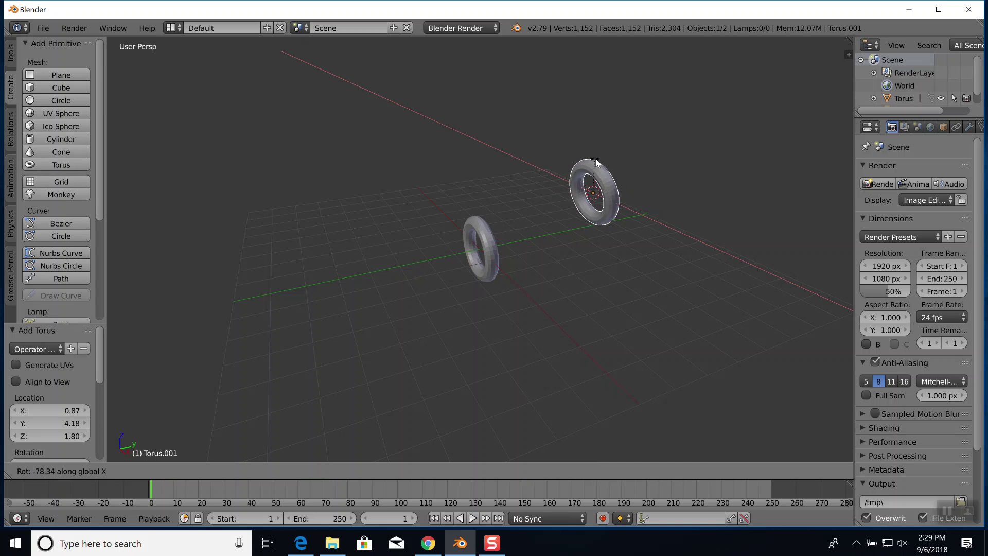
click(598, 162)
- Scale the second torus uniformly by a factor of about 2.6
key(s)
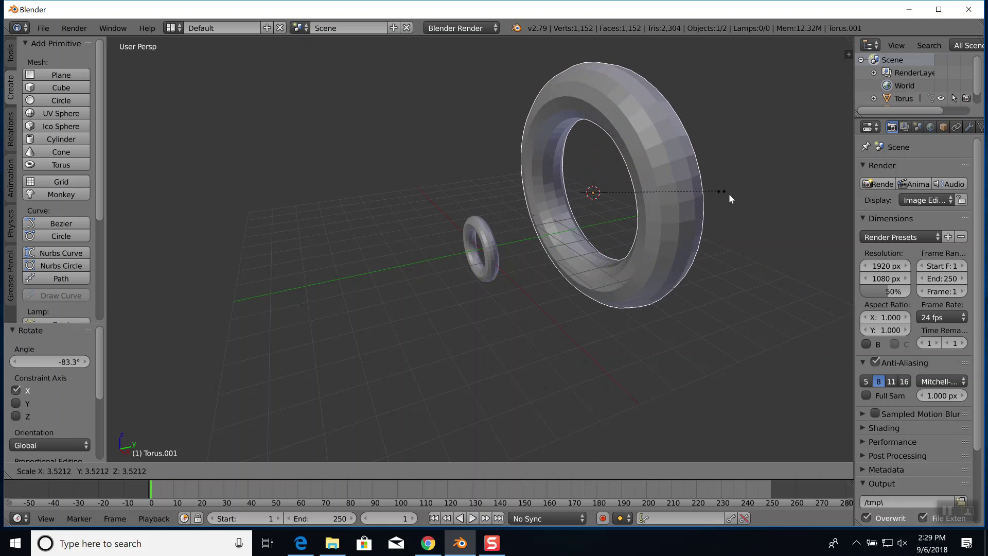
click(684, 190)
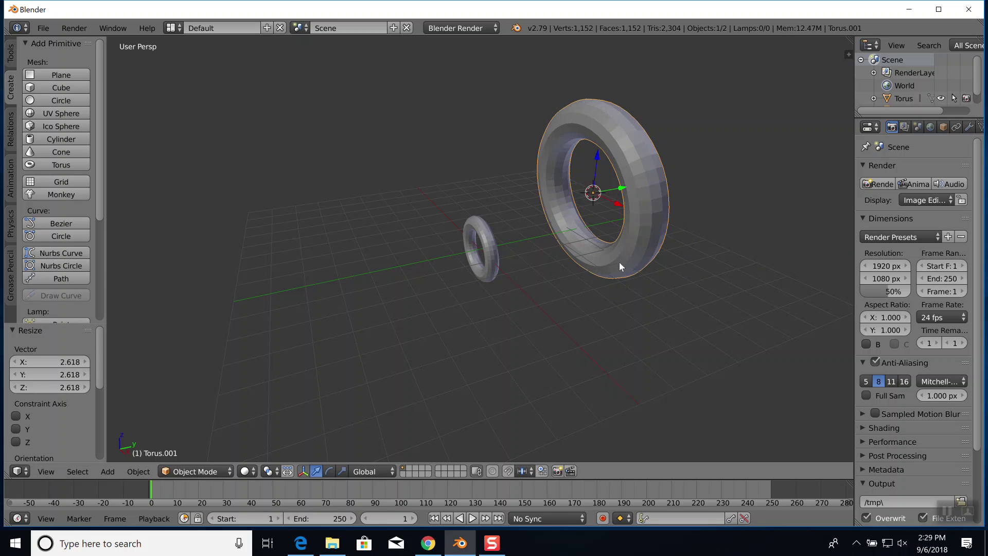
middle_drag(625, 261, 712, 240)
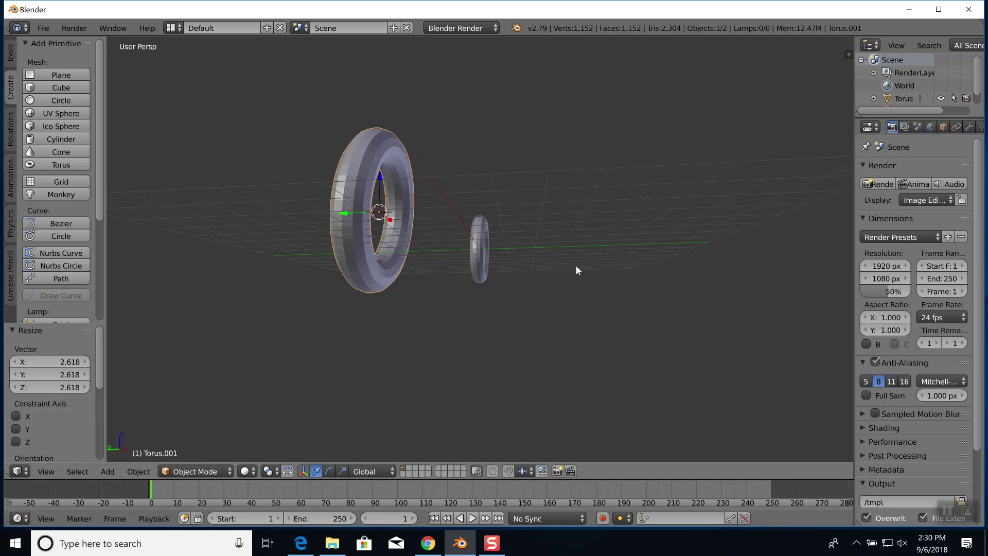
middle_drag(579, 254, 433, 273)
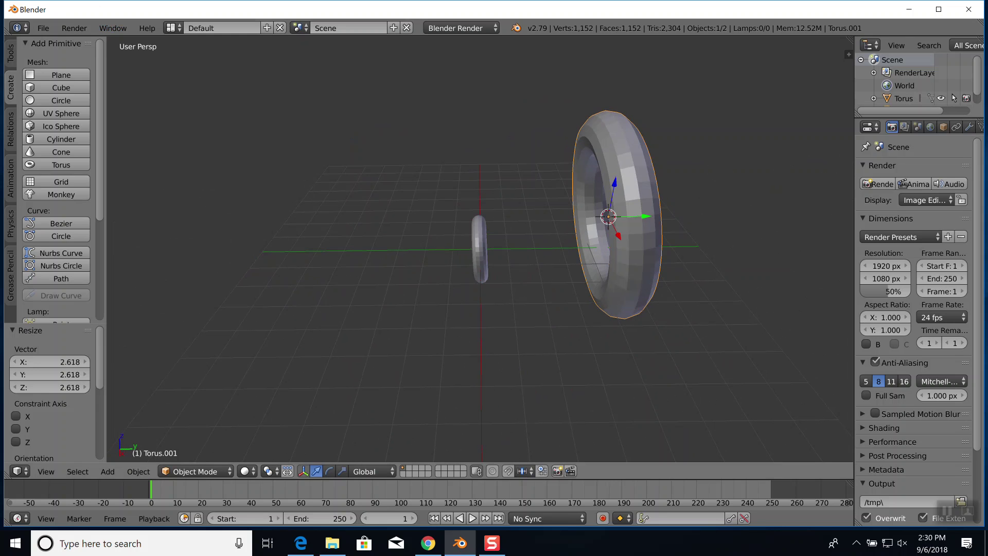
- Discard the two tori by starting a new file from the start-up scene
click(46, 29)
click(49, 42)
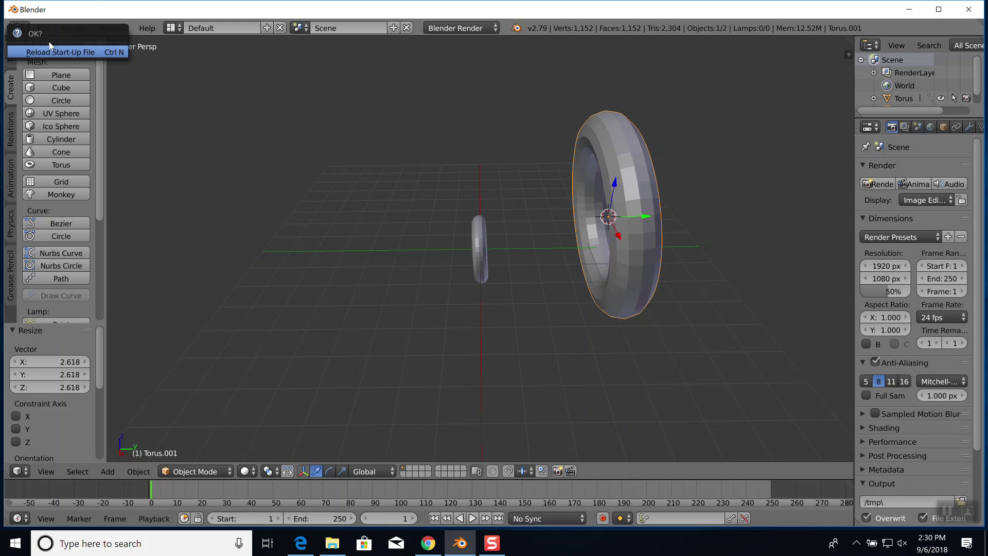
click(48, 51)
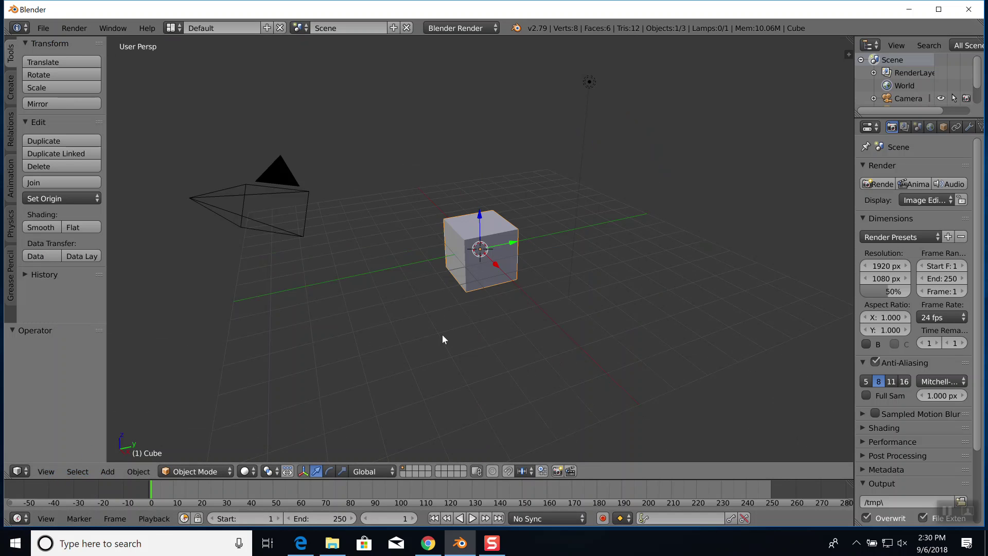
- Enable background images for the 3D view and add an empty image slot
key(n)
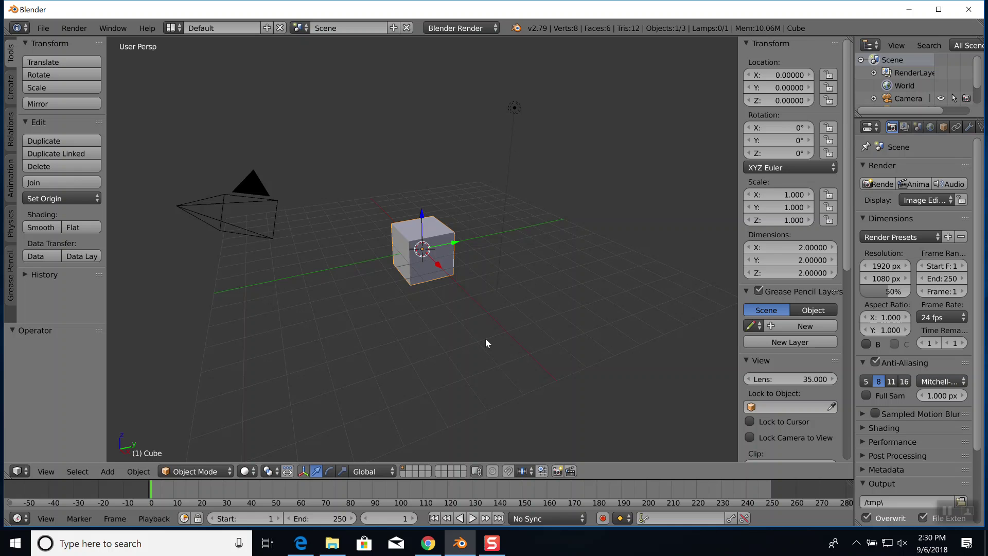
scroll(818, 369, down, 8)
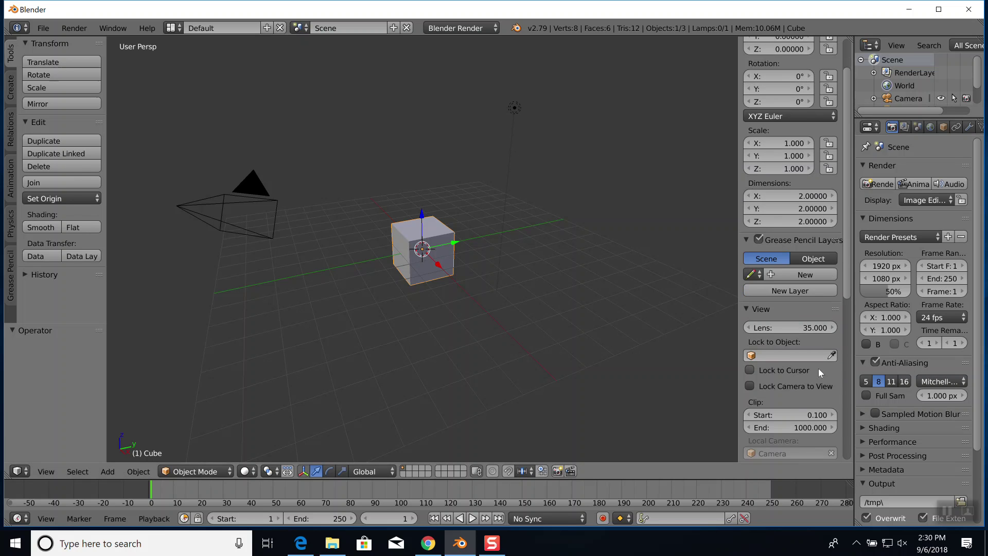
scroll(807, 365, down, 8)
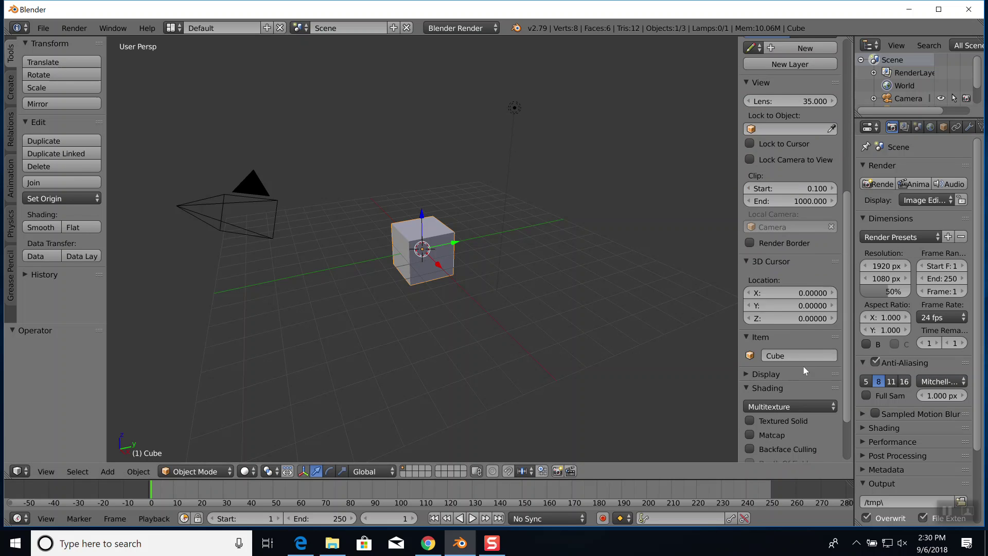
scroll(797, 363, down, 1)
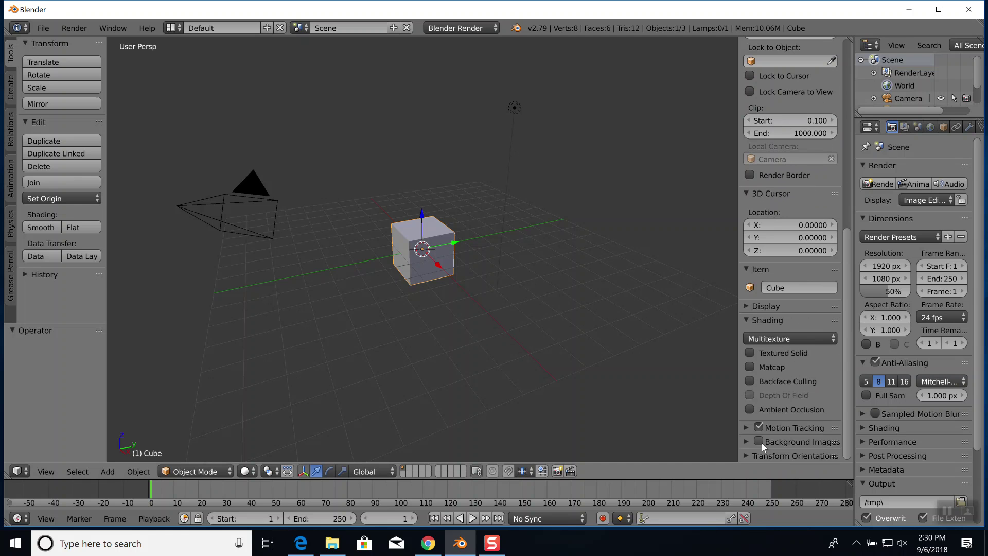
click(746, 441)
scroll(765, 406, down, 1)
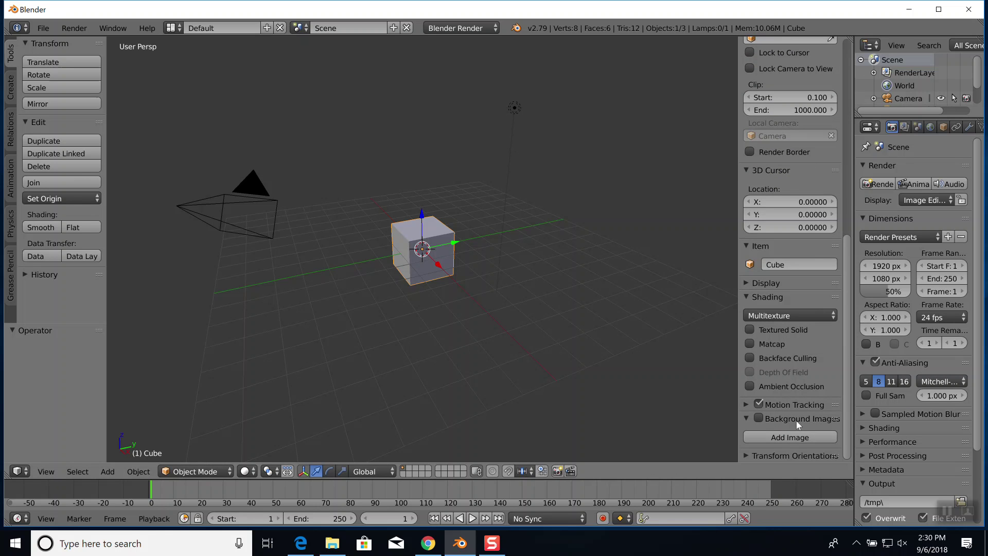
click(798, 440)
scroll(798, 432, down, 1)
scroll(798, 432, down, 3)
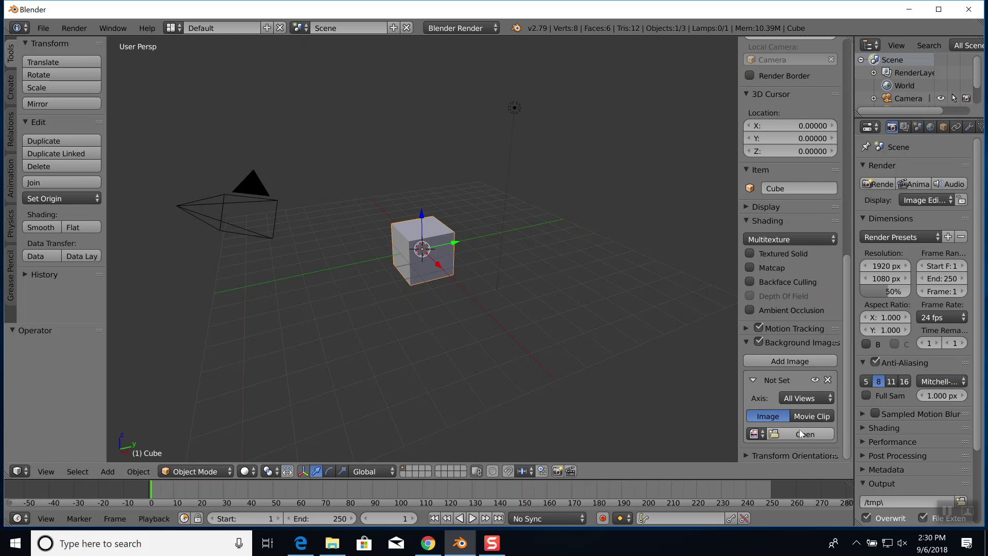
- Load 250px-Pink_Panther.png from the Pictures folder into the background image slot
click(806, 434)
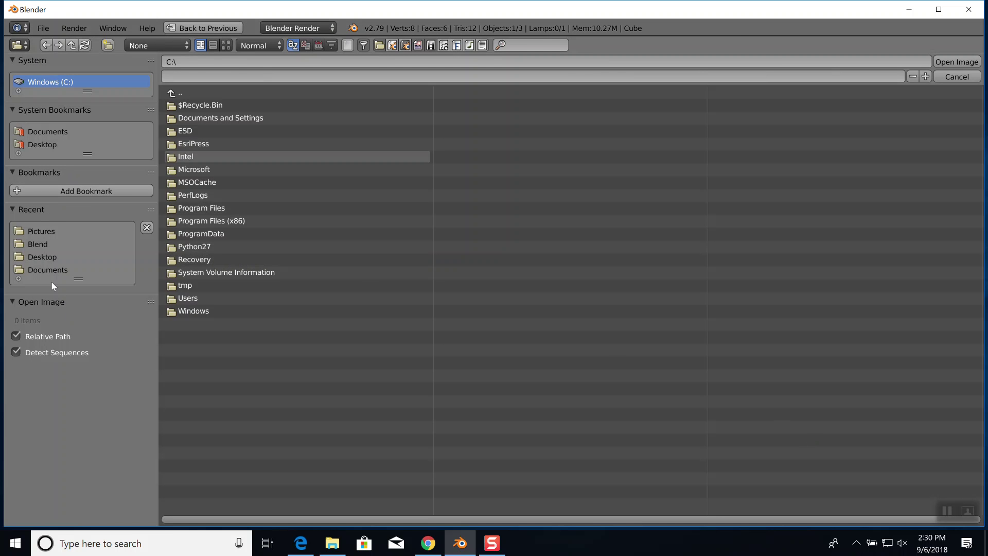
click(41, 232)
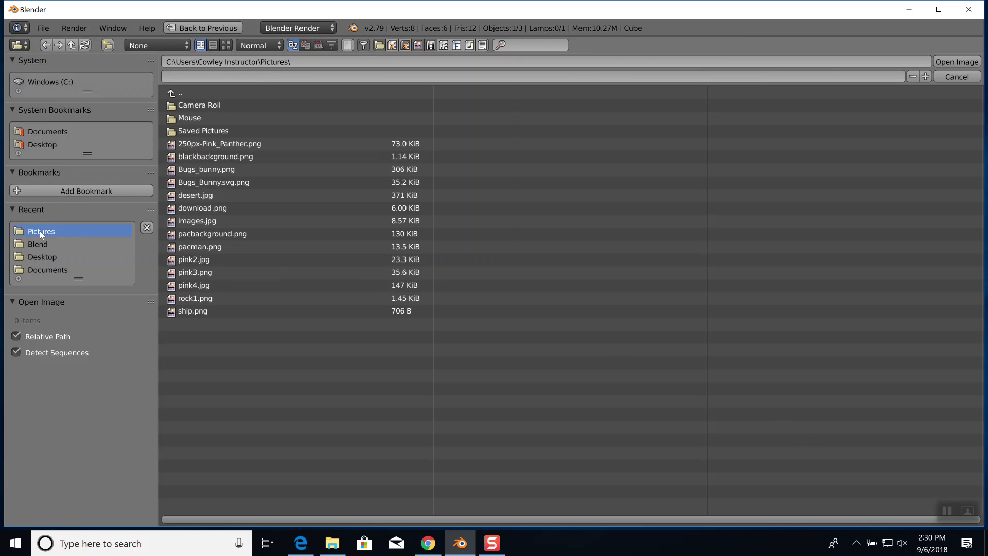
double_click(229, 146)
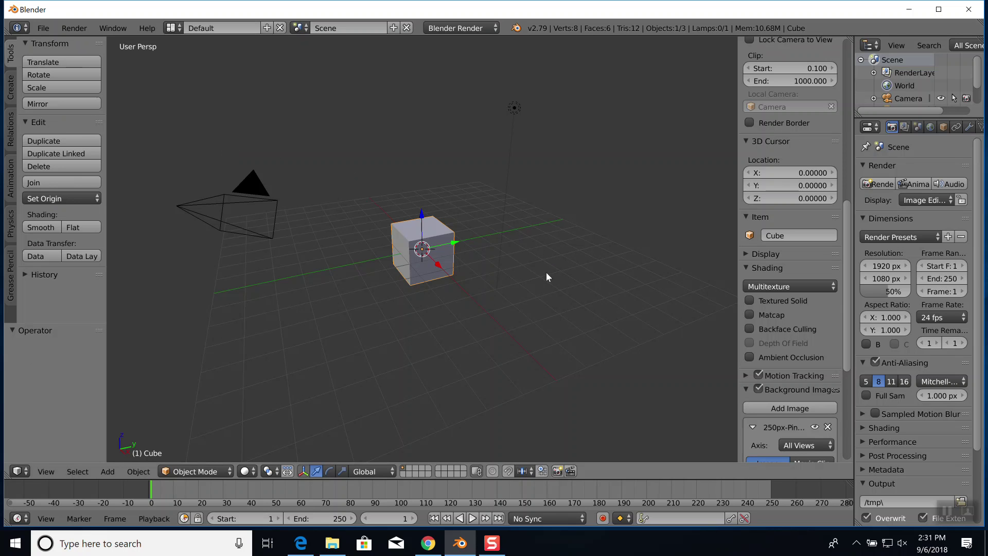
- Switch the 3D view to front orthographic to display the whole Pink Panther background image behind the cube
key(KP_1)
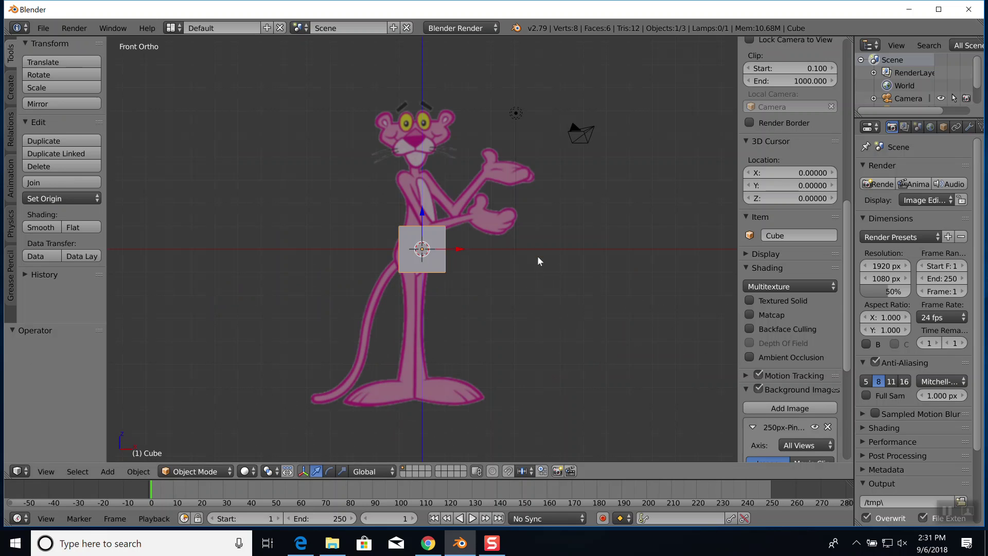
scroll(469, 282, up, 3)
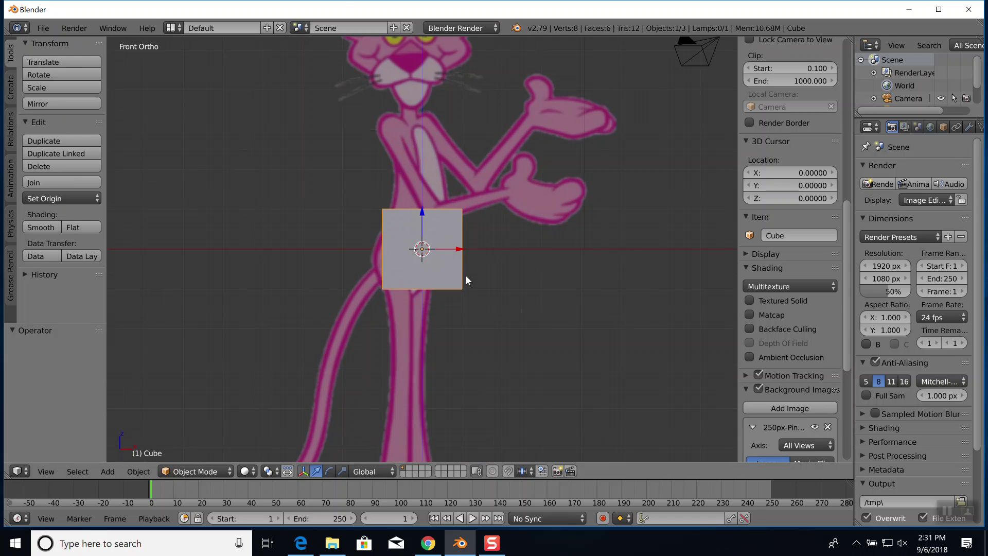
scroll(465, 273, down, 4)
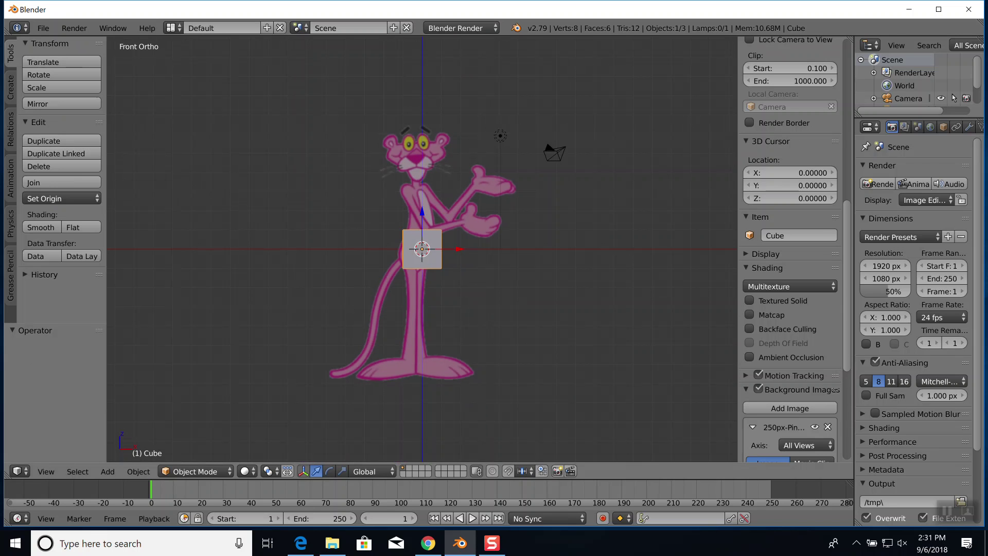
click(50, 473)
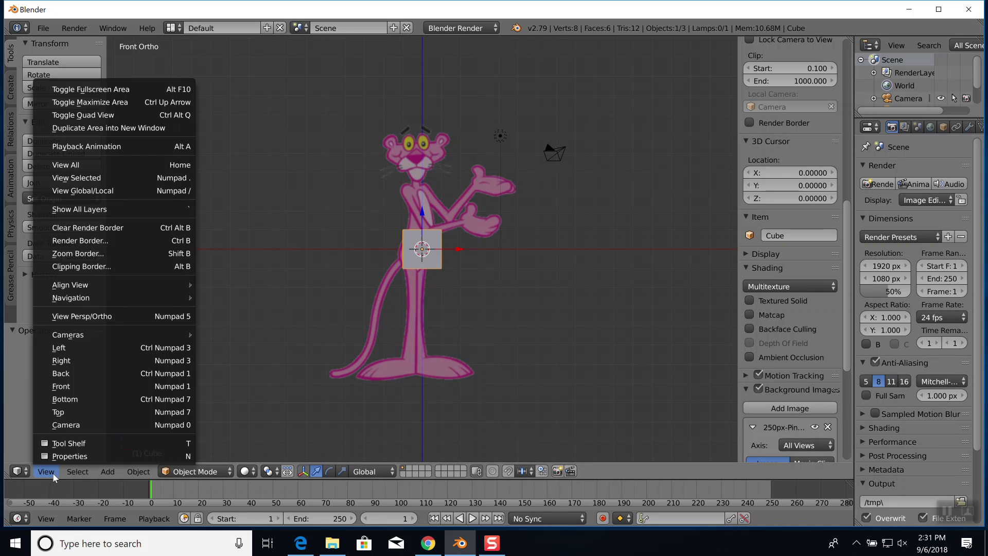
mouse_move(77, 471)
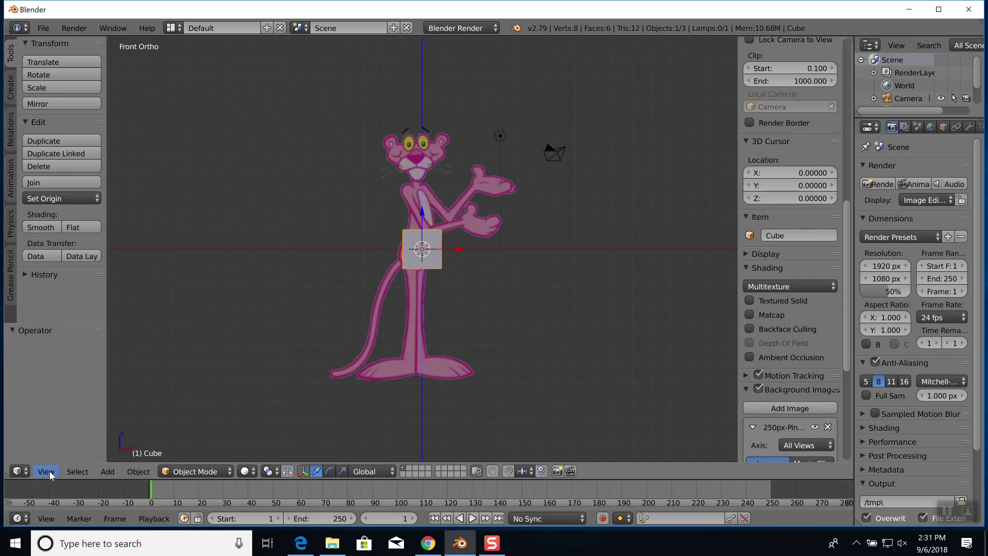
click(49, 470)
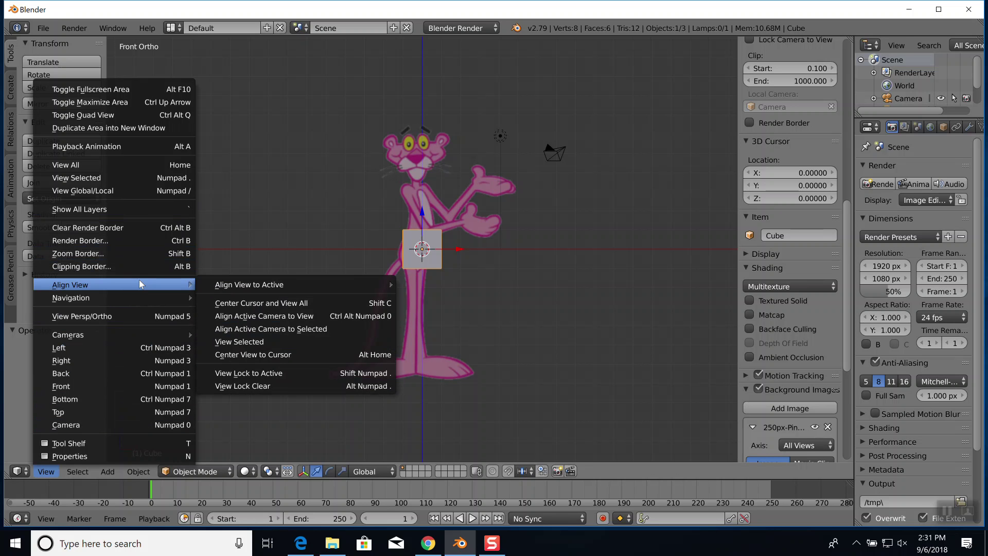
mouse_move(140, 298)
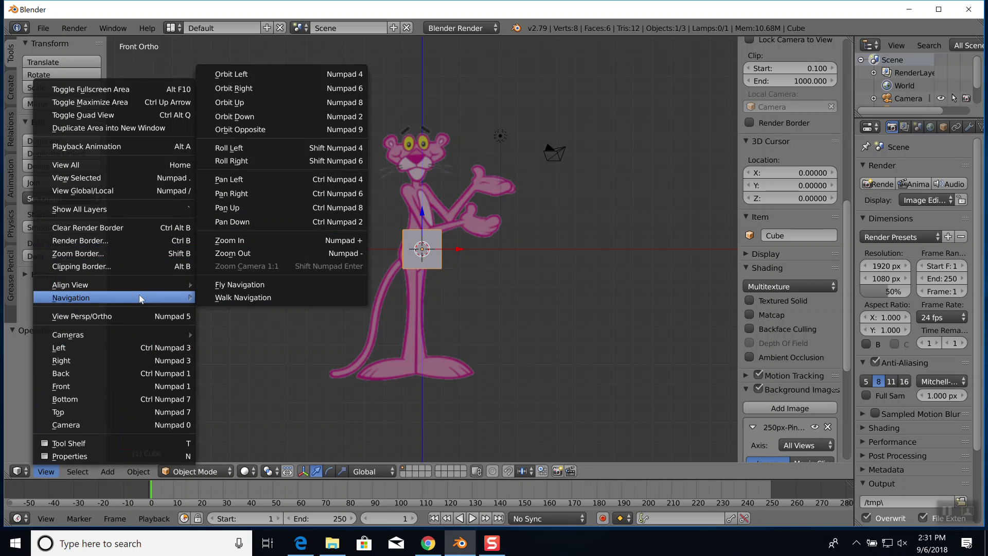